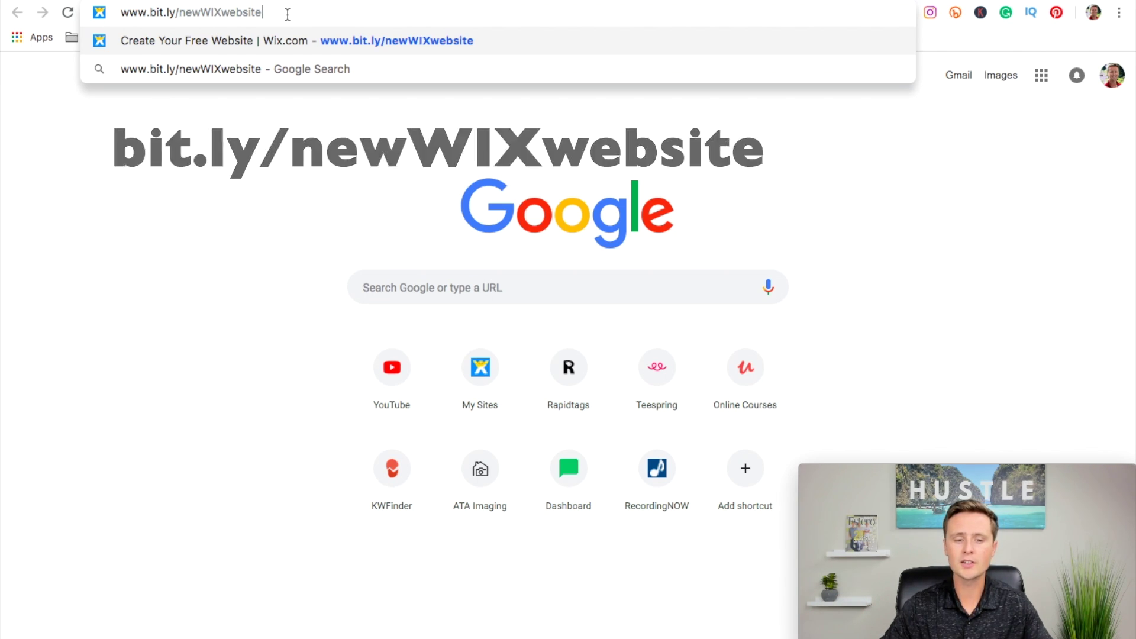
key("Return")
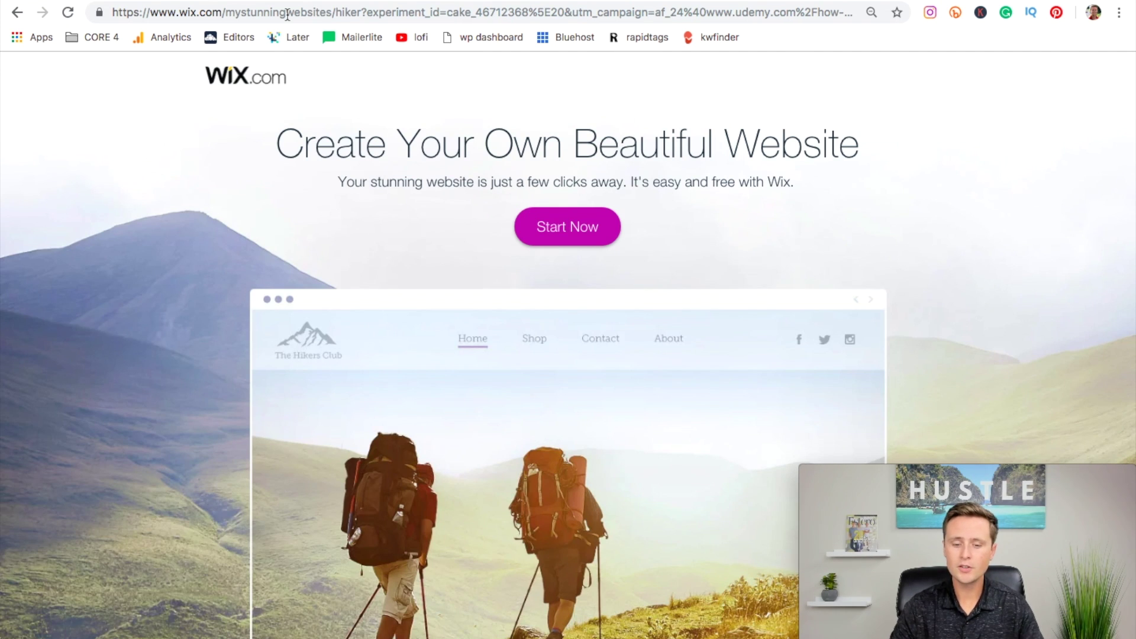
scroll(516, 204, "down", 3)
scroll(517, 204, "up", 3)
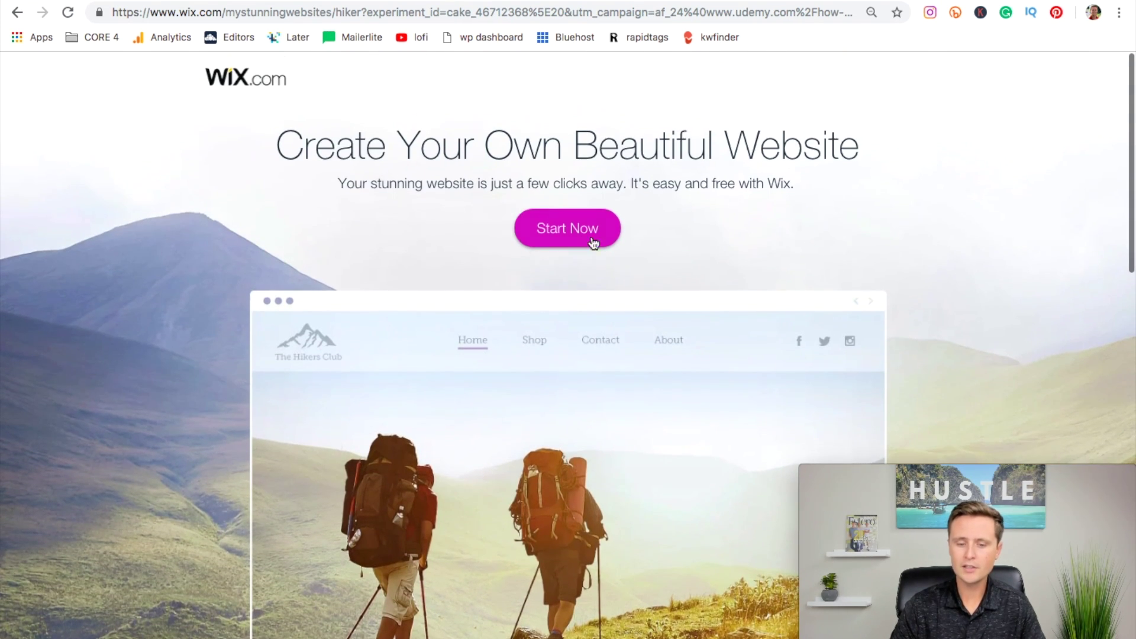
scroll(608, 243, "down", 15)
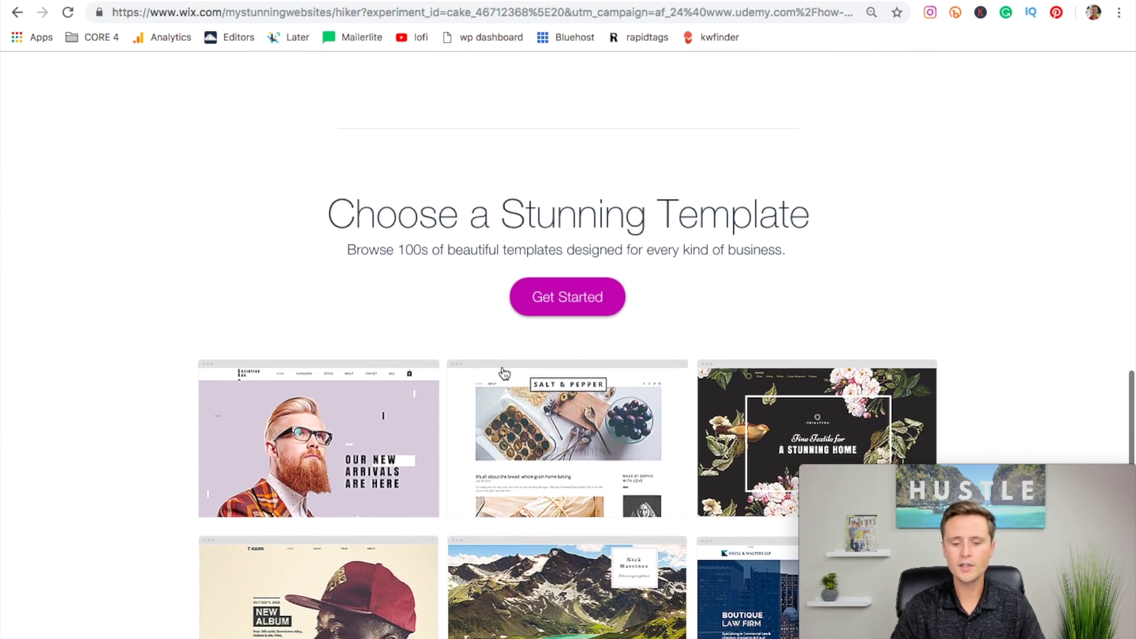
left_click(559, 298)
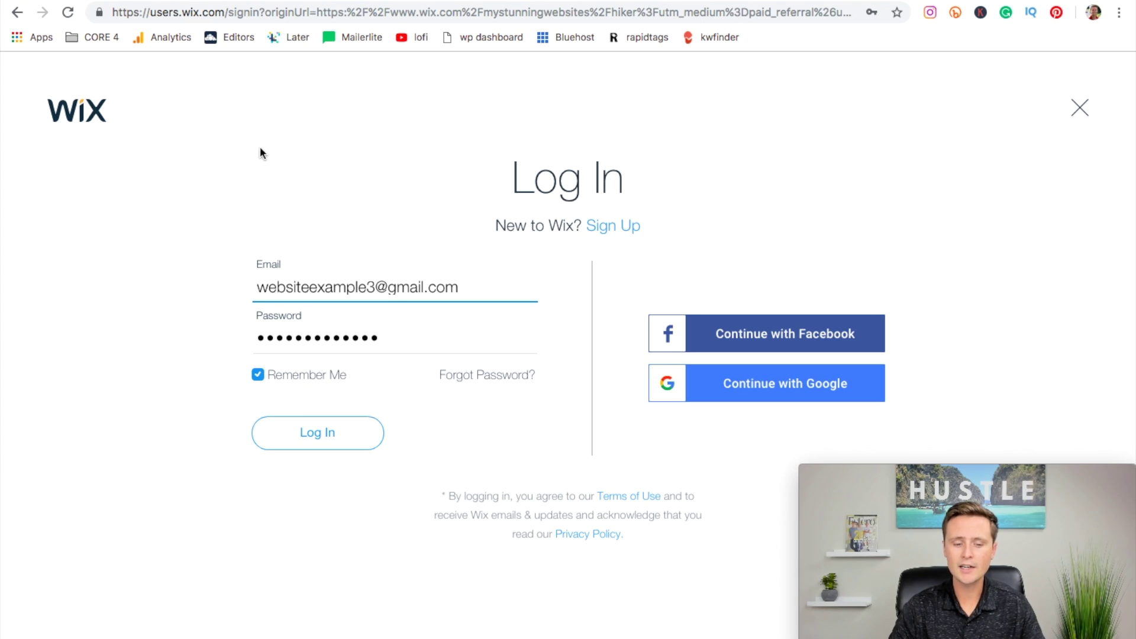
left_click(302, 445)
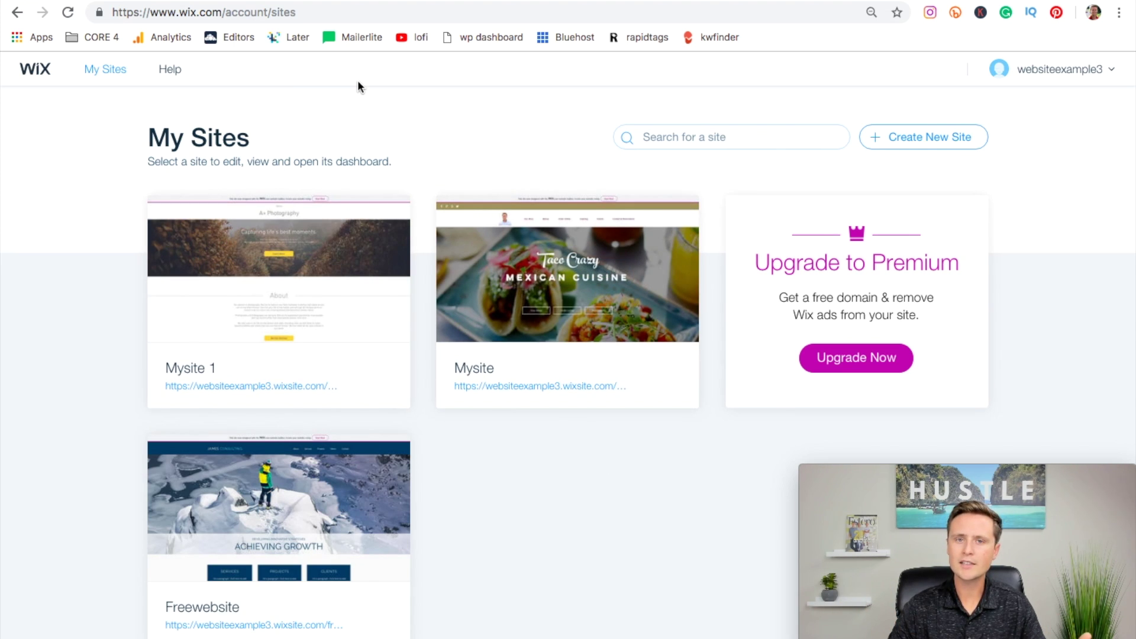
Create a new site of the Blog type and choose to build it from a template with the Wix Editor.
left_click(928, 145)
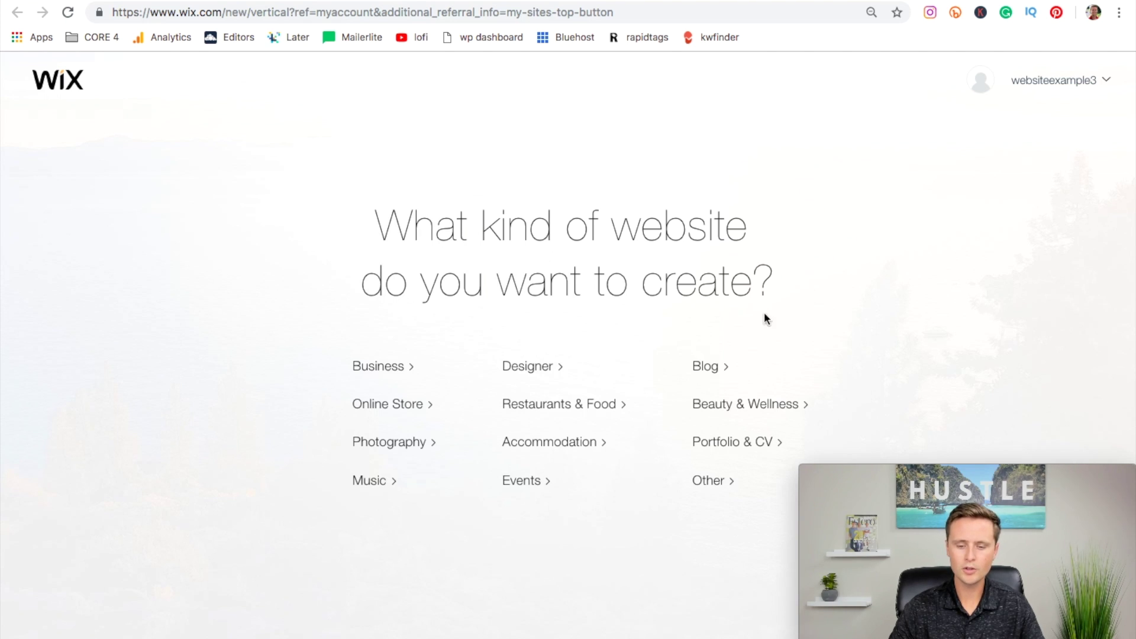
left_click(704, 368)
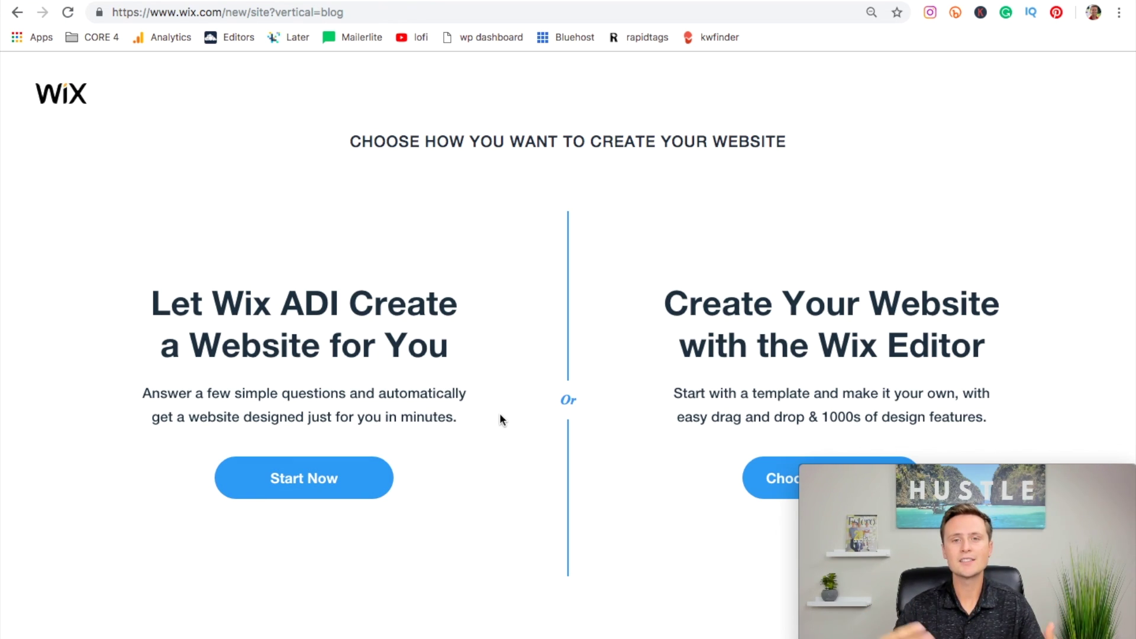
left_click(447, 441)
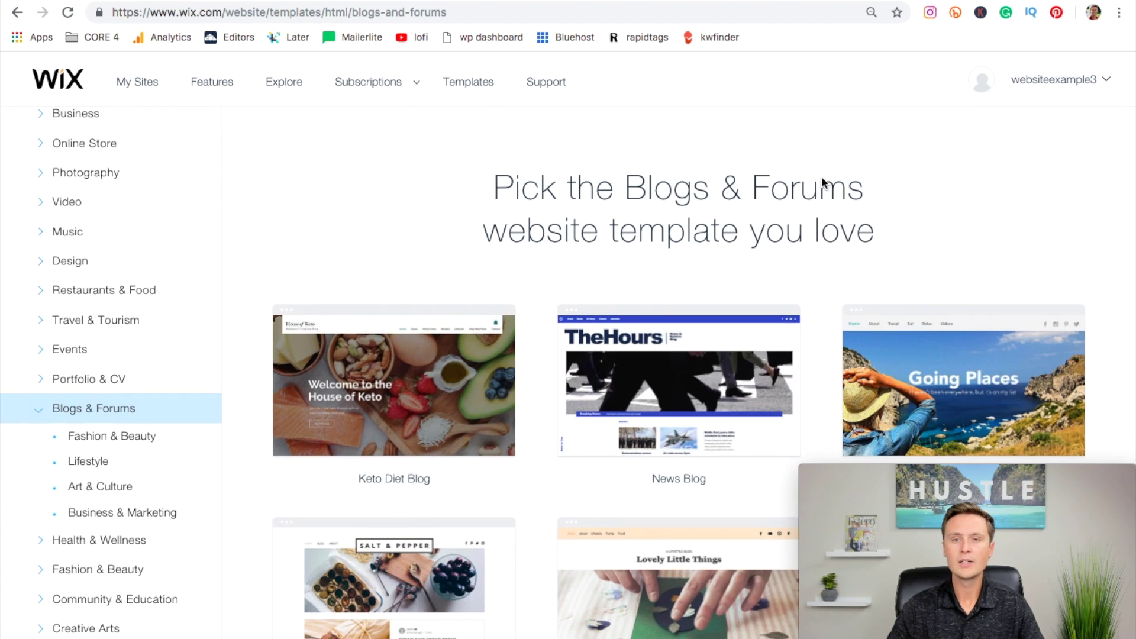
Browse the Blogs & Forums templates and compare the prices of the Keto Diet, News, Traveler and Lifestyle Mom blogs.
scroll(823, 182, "down", 2)
scroll(822, 182, "up", 2)
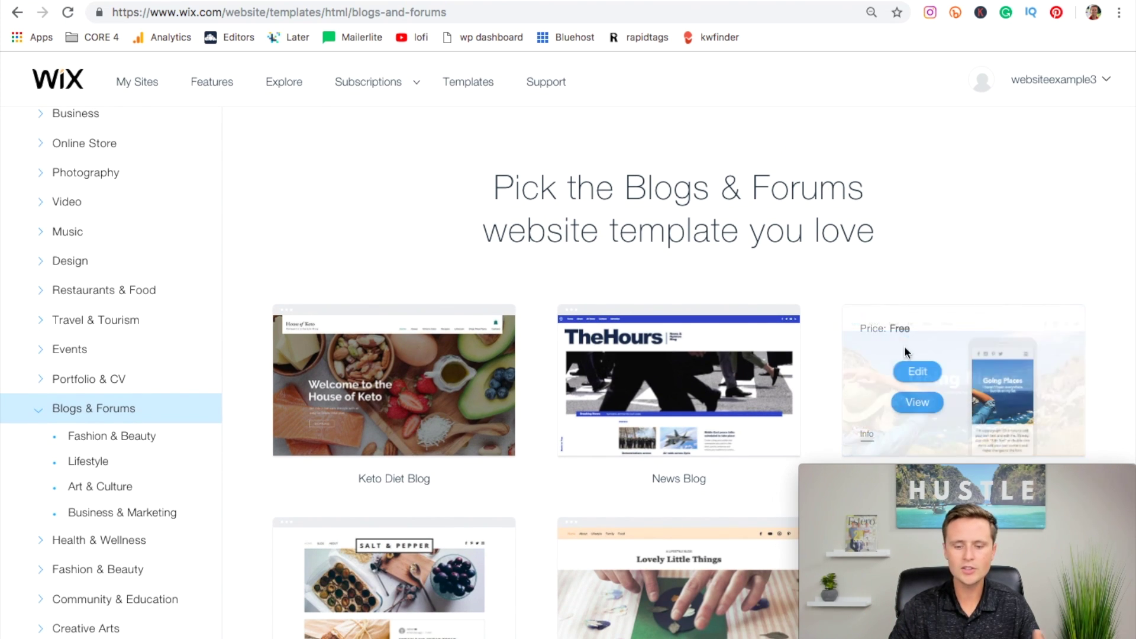
mouse_move(605, 353)
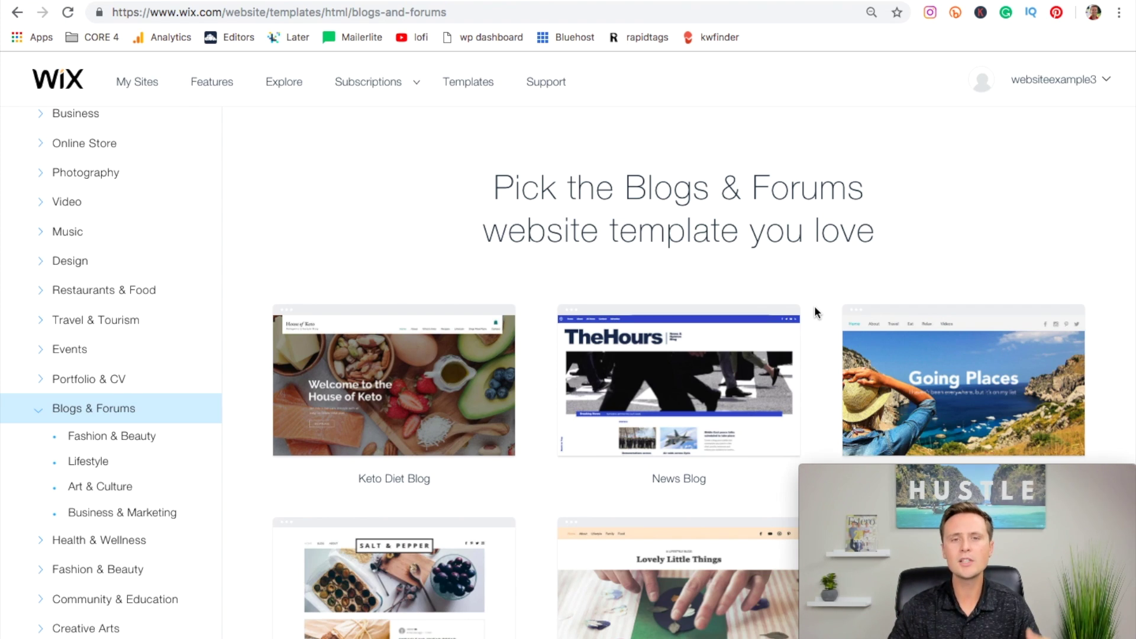
scroll(816, 311, "down", 8)
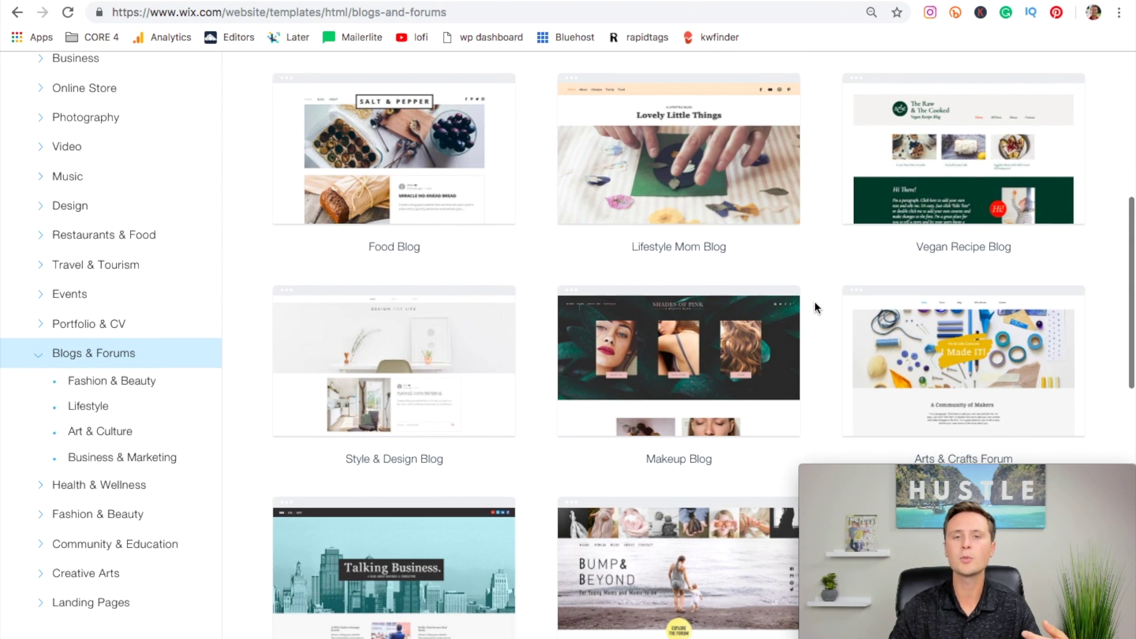
scroll(815, 307, "up", 4)
scroll(814, 300, "up", 1)
mouse_move(669, 181)
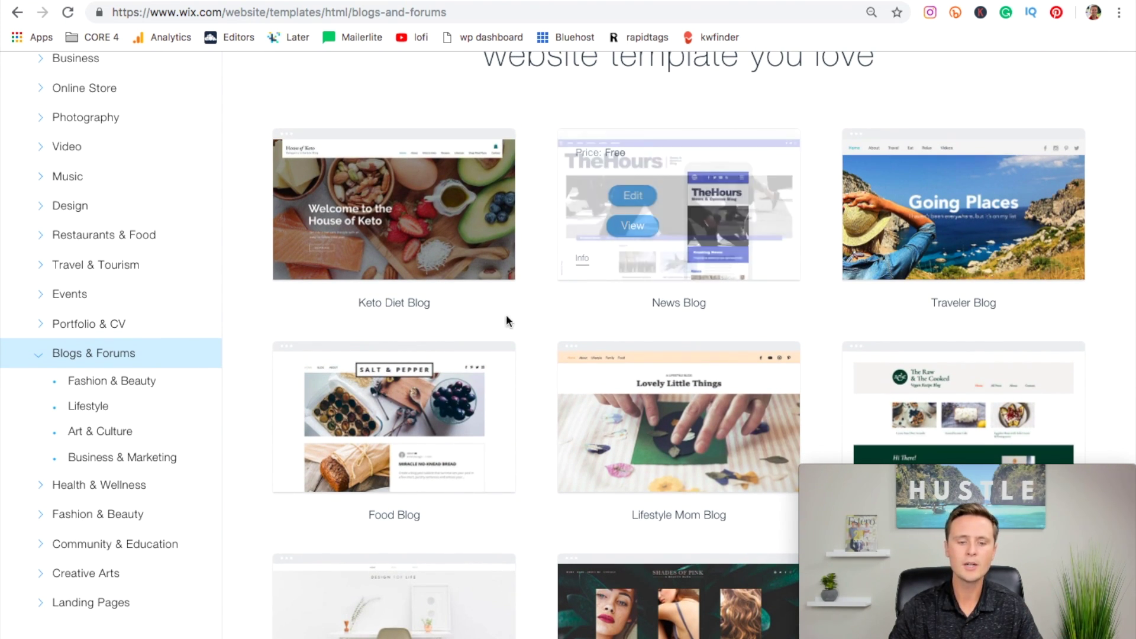
mouse_move(395, 161)
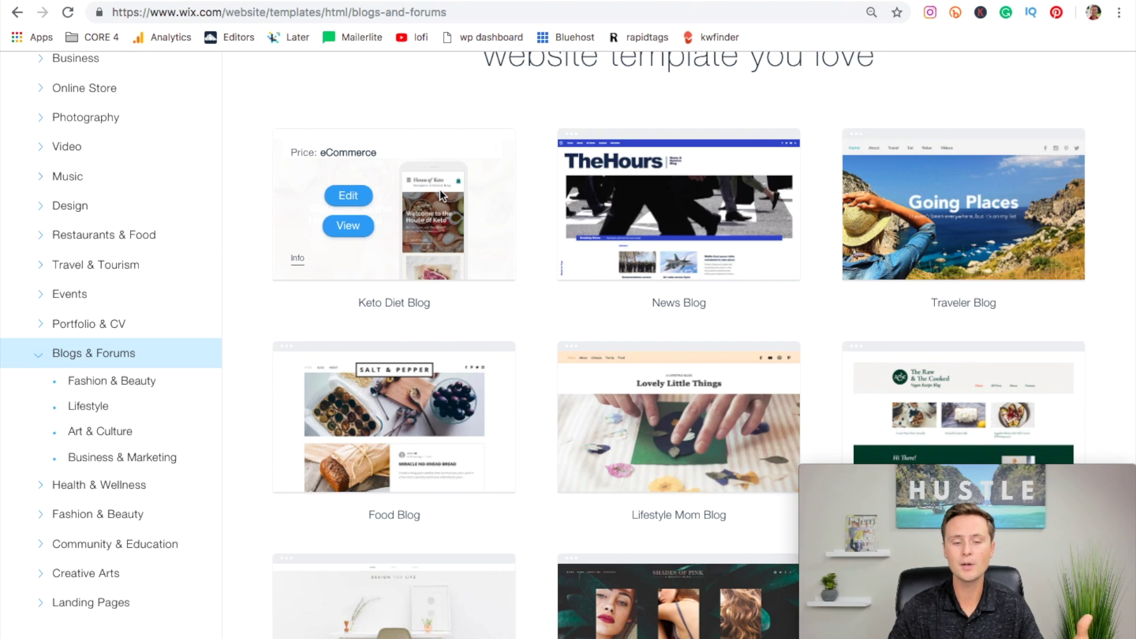
mouse_move(729, 213)
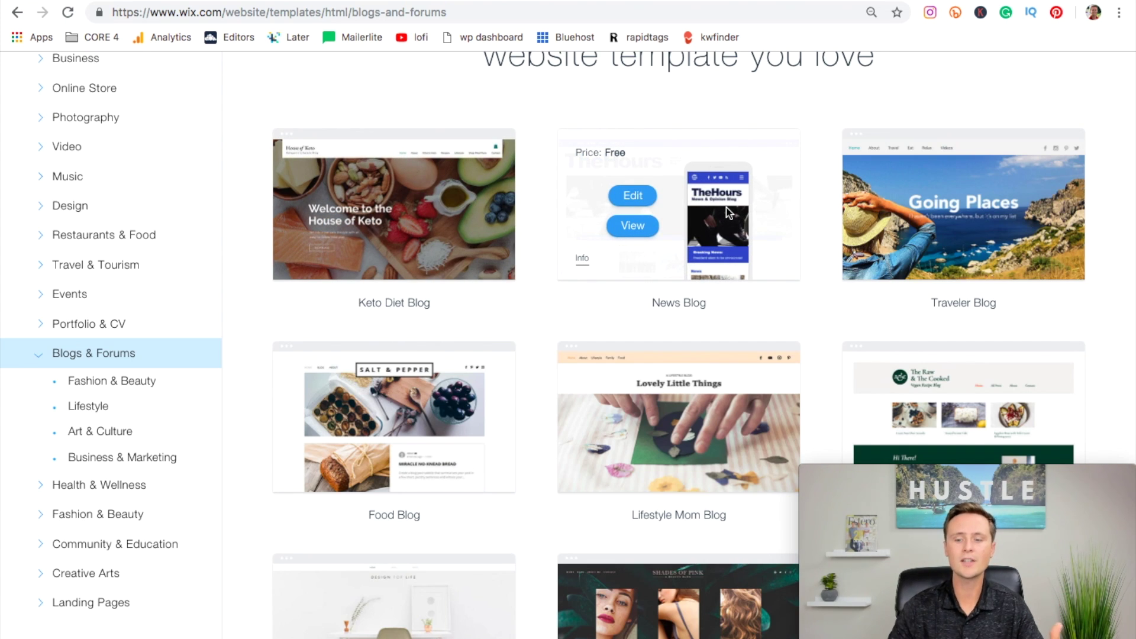
mouse_move(976, 265)
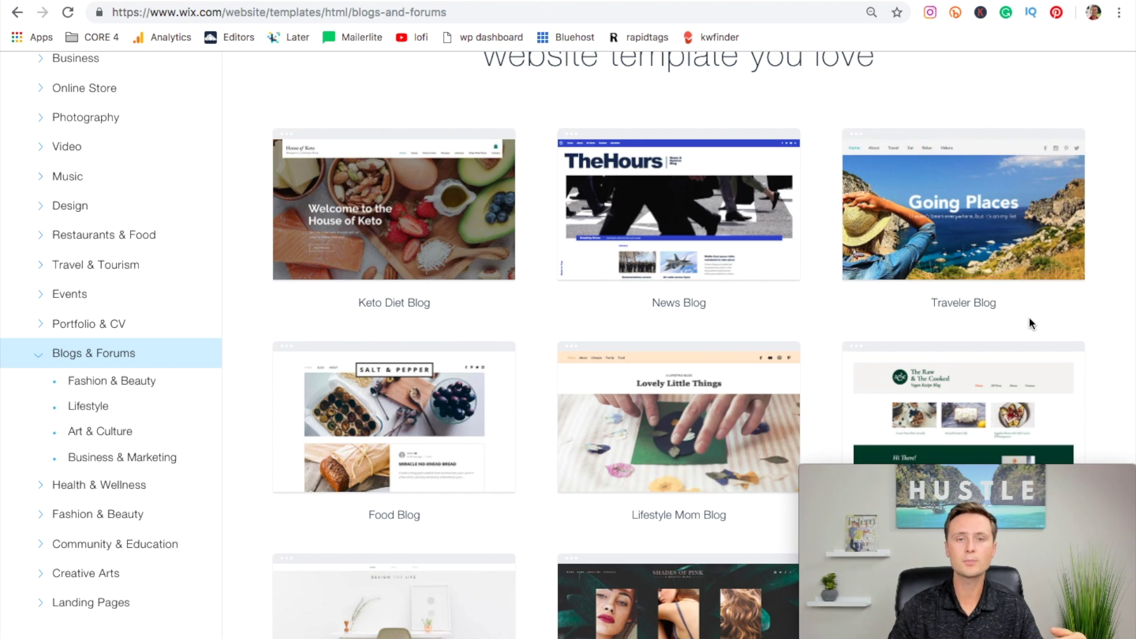
scroll(1030, 322, "down", 3)
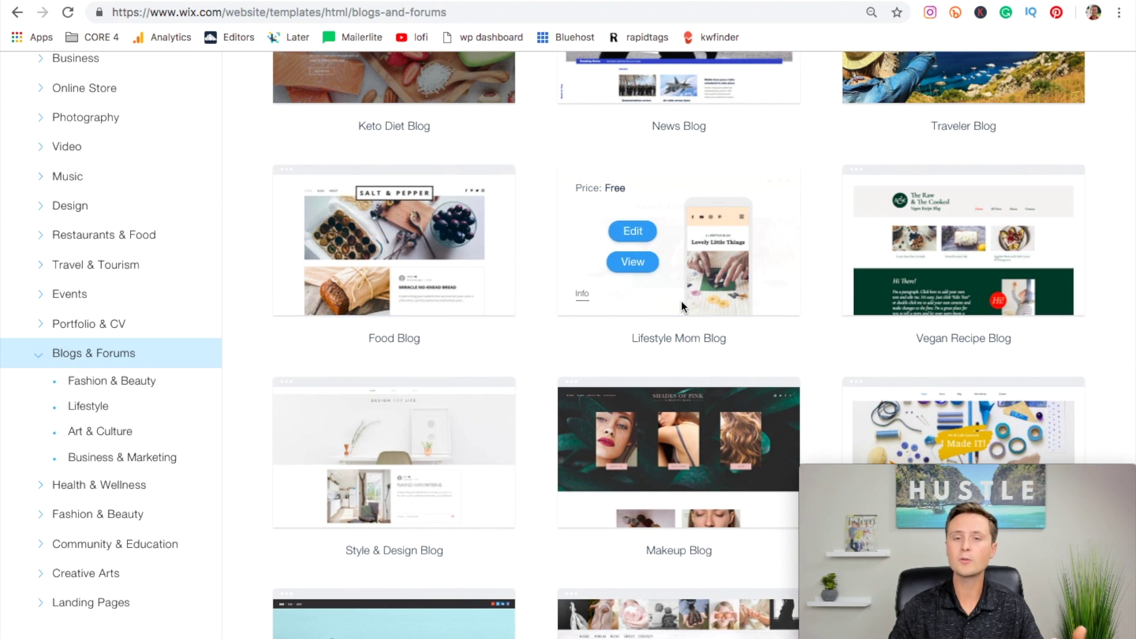
scroll(681, 306, "up", 5)
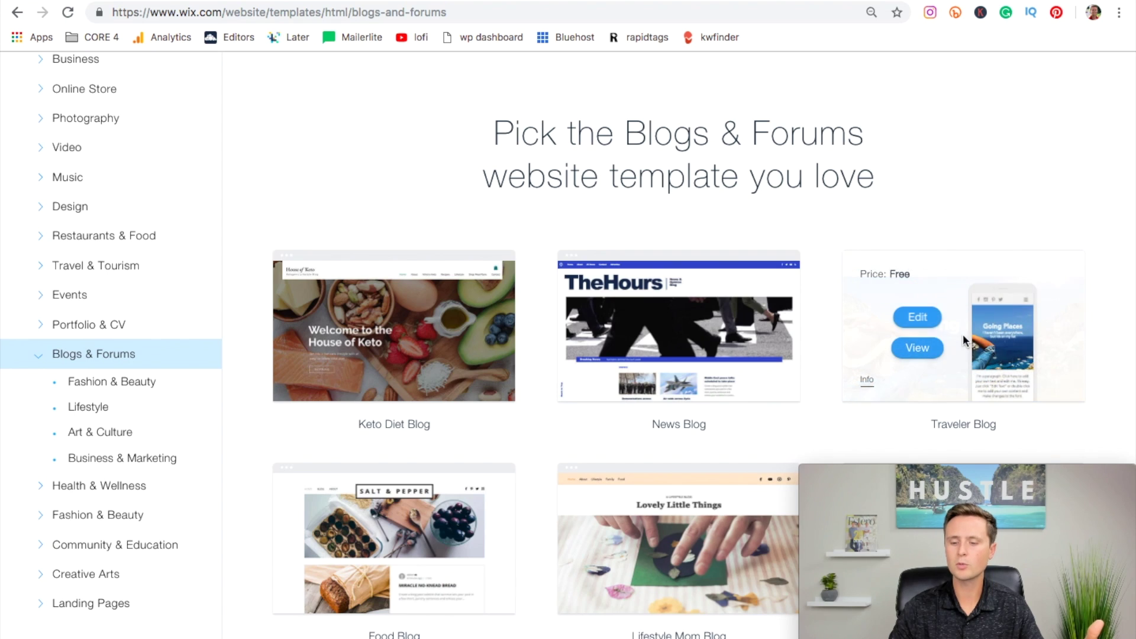
Preview the Traveler Blog template's home page down to its blog posts and return to the template list.
left_click(925, 353)
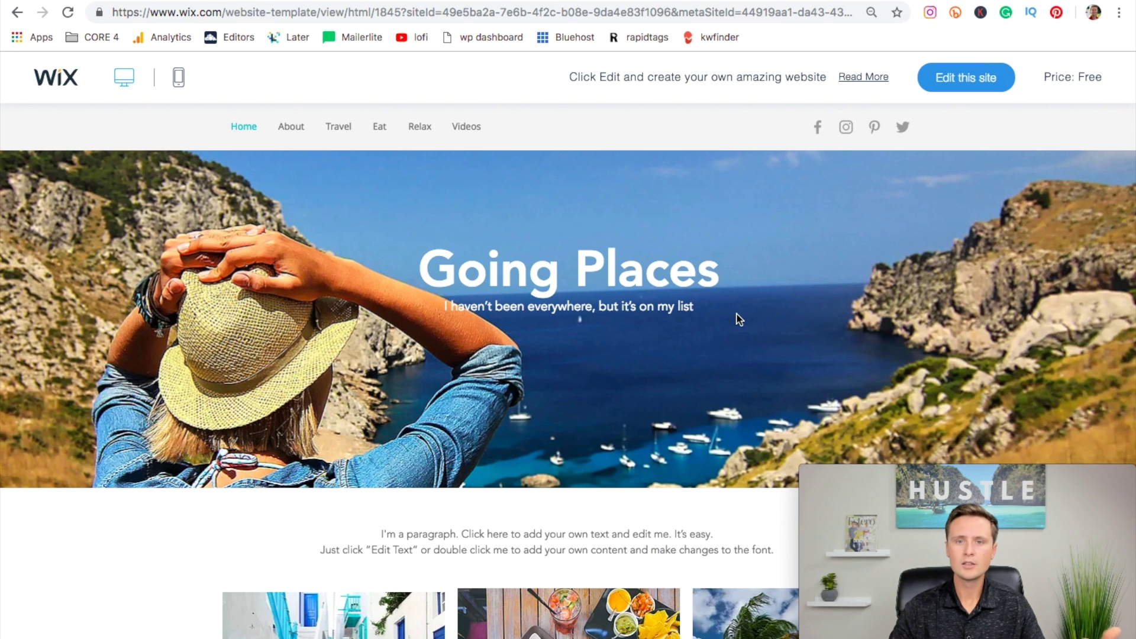
scroll(736, 316, "down", 3)
scroll(737, 315, "down", 10)
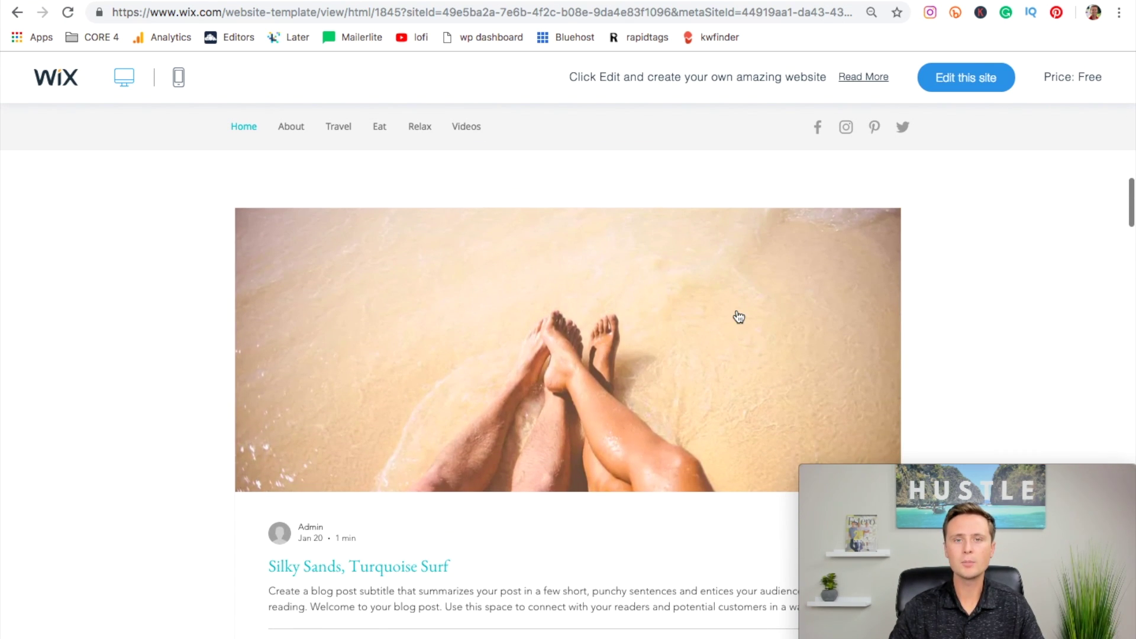
scroll(739, 317, "up", 13)
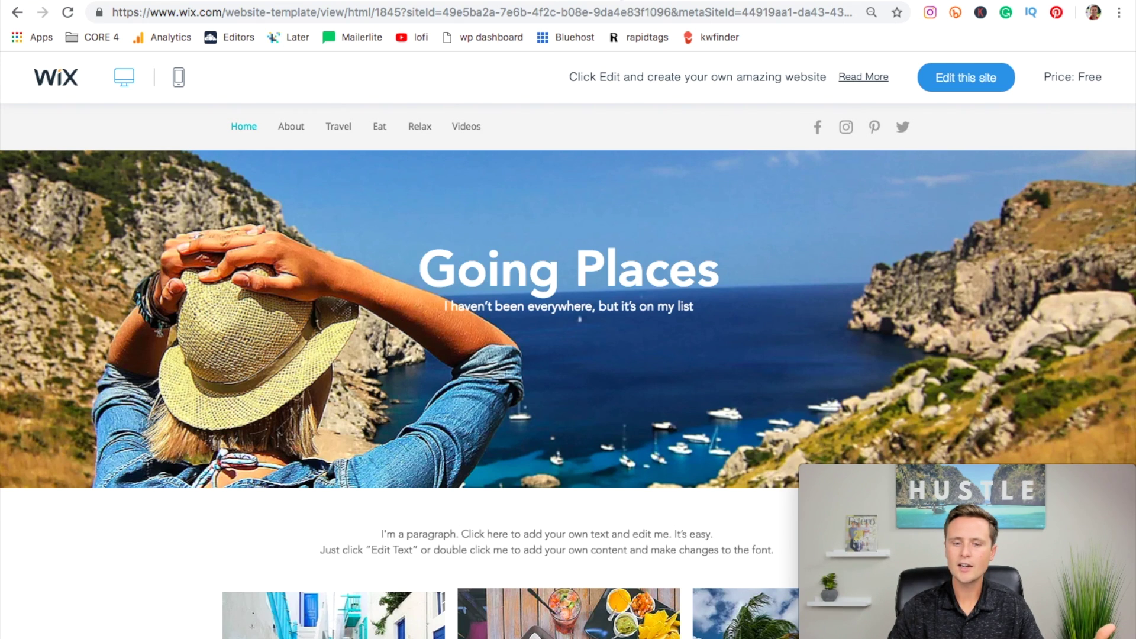
key("super+bracketleft")
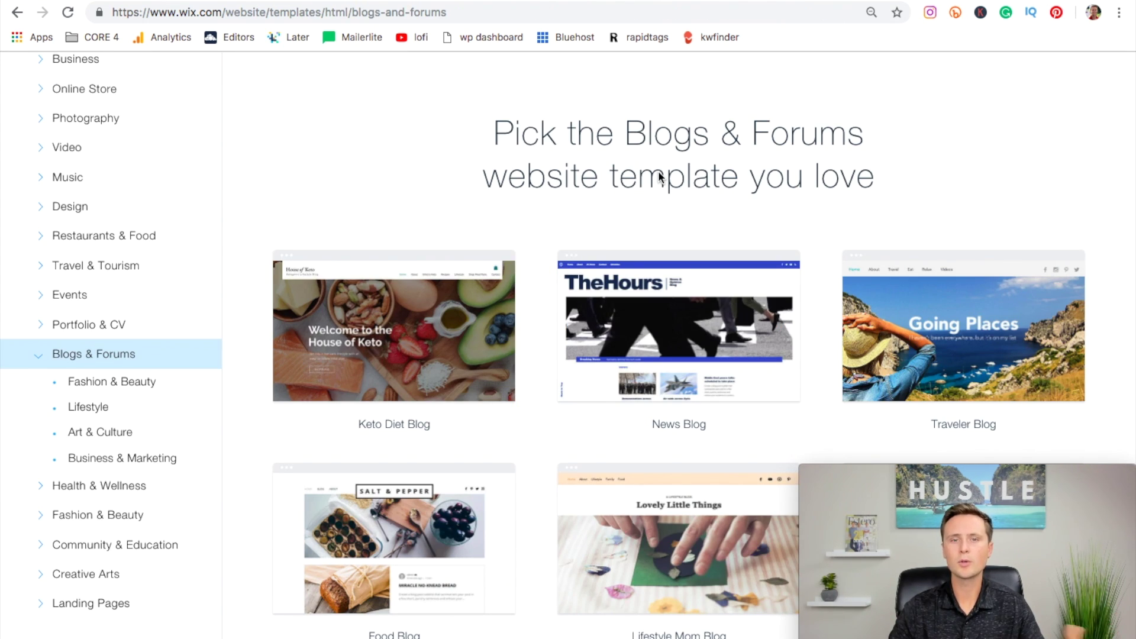
View the Traveler Blog template again and start editing it as a new site.
mouse_move(980, 359)
left_click(933, 350)
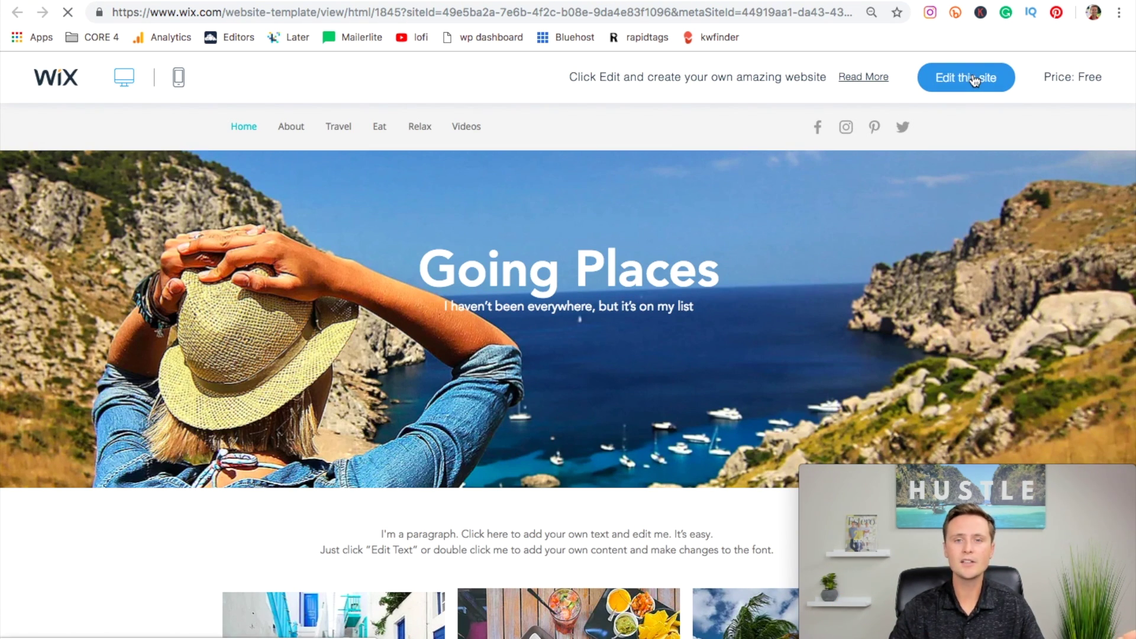
left_click(954, 78)
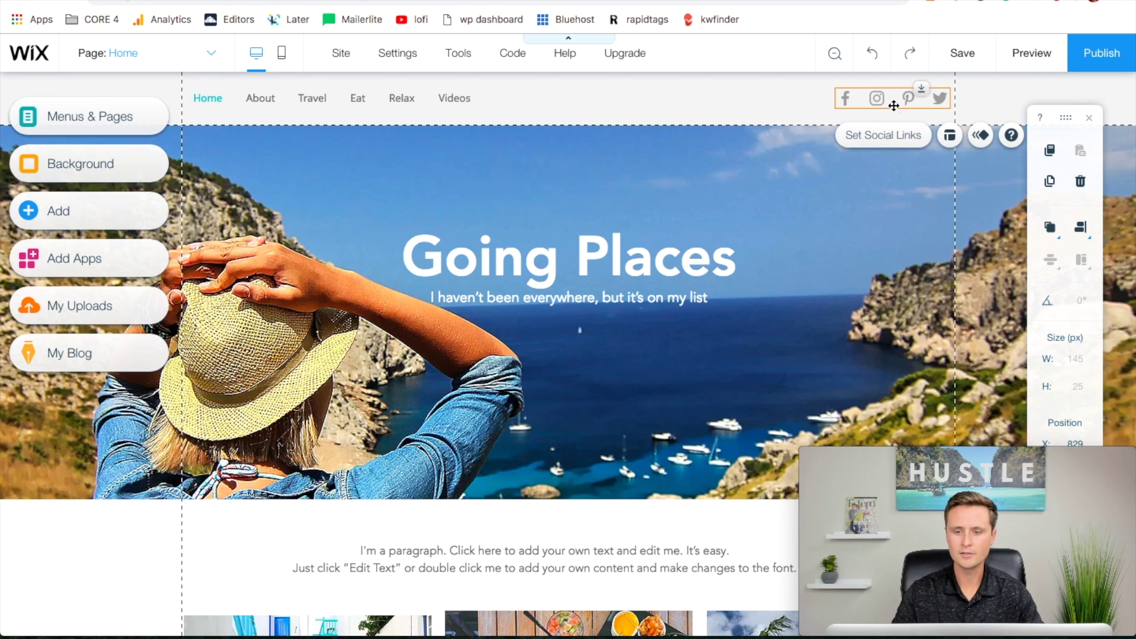
Delete the social icons from the header and centre the navigation menu there, with centre-aligned tabs and X at about 94.
key("Delete")
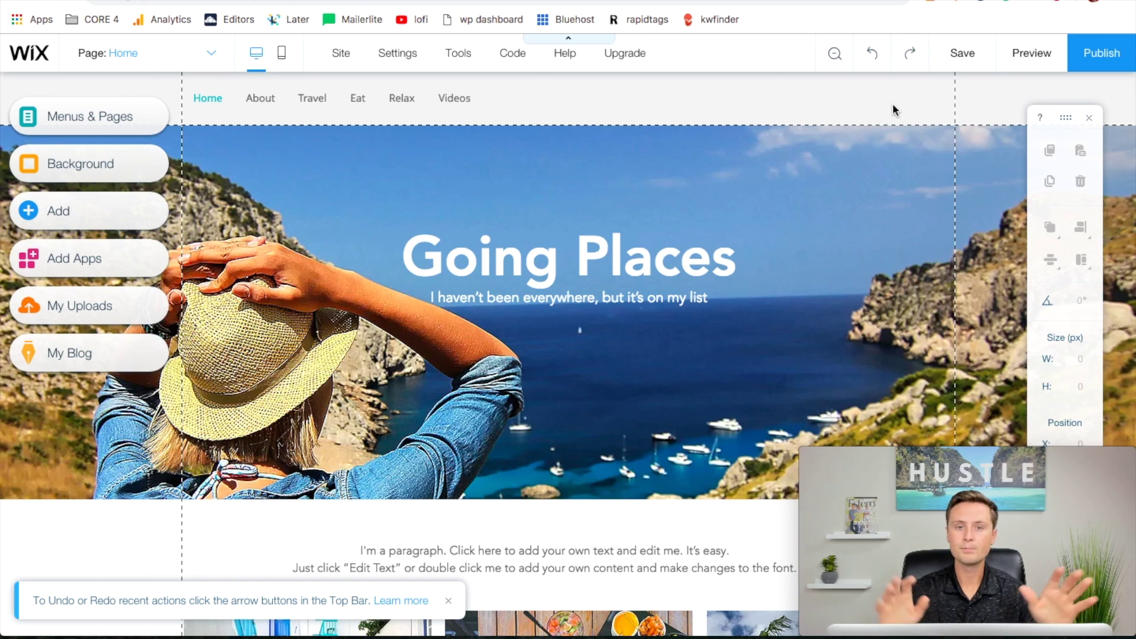
left_click(373, 100)
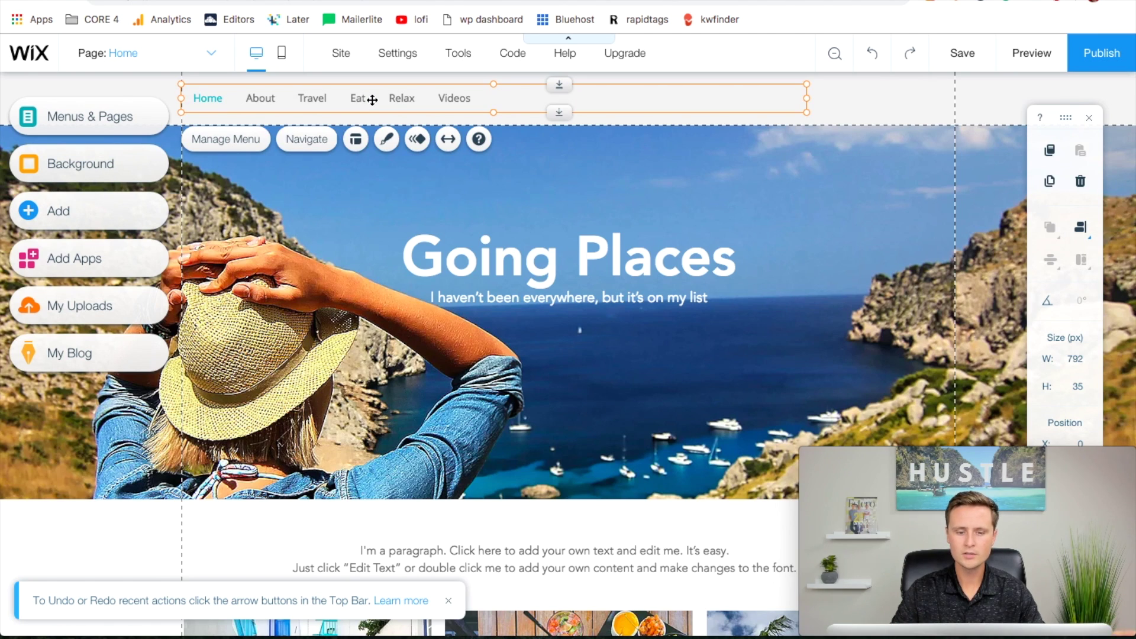
left_click(355, 142)
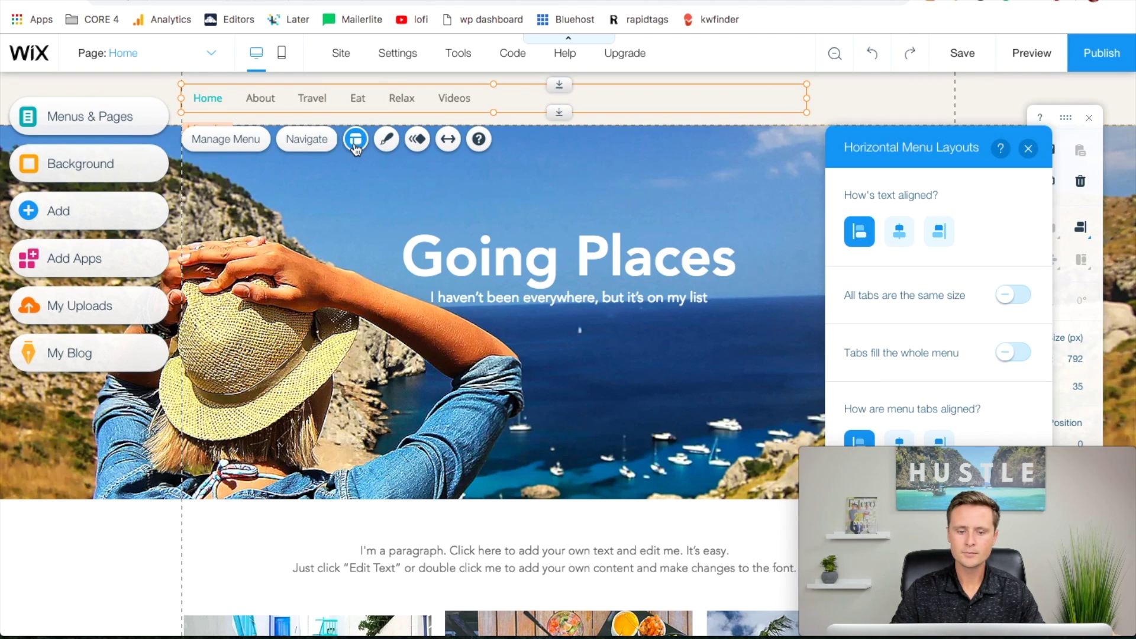
left_click_drag(925, 152, 929, 89)
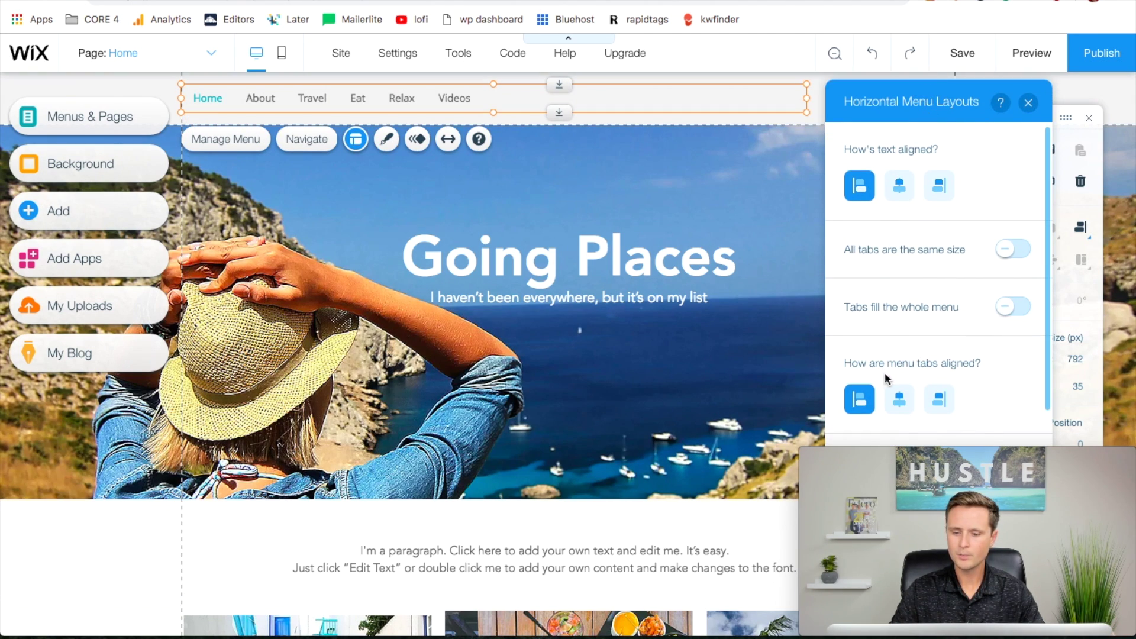
left_click(899, 404)
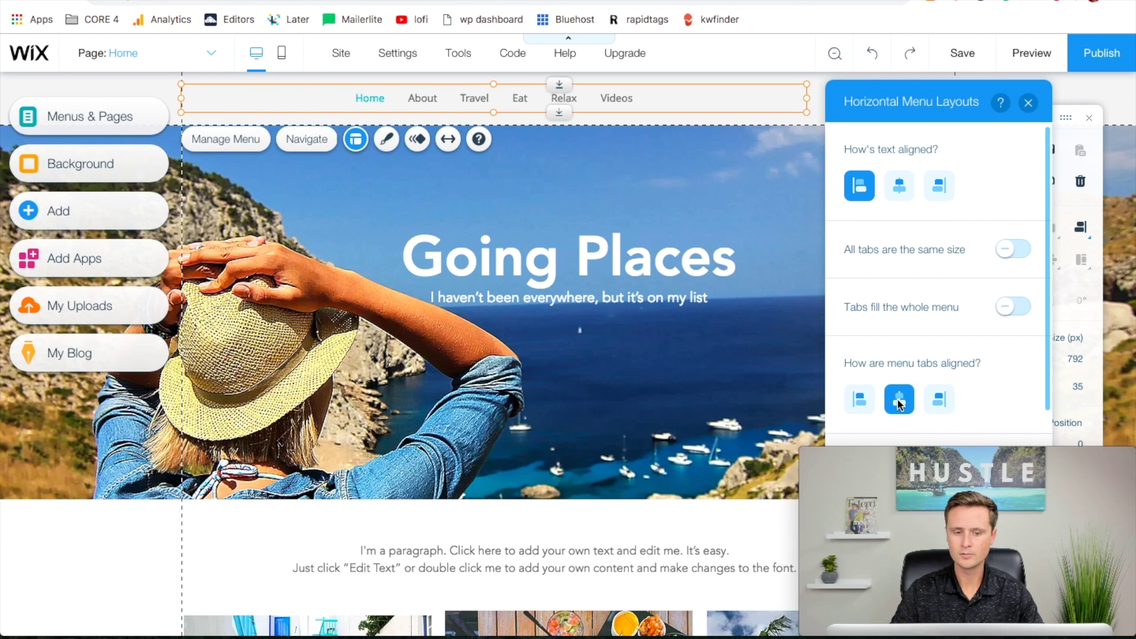
left_click(1030, 105)
left_click_drag(478, 97, 566, 97)
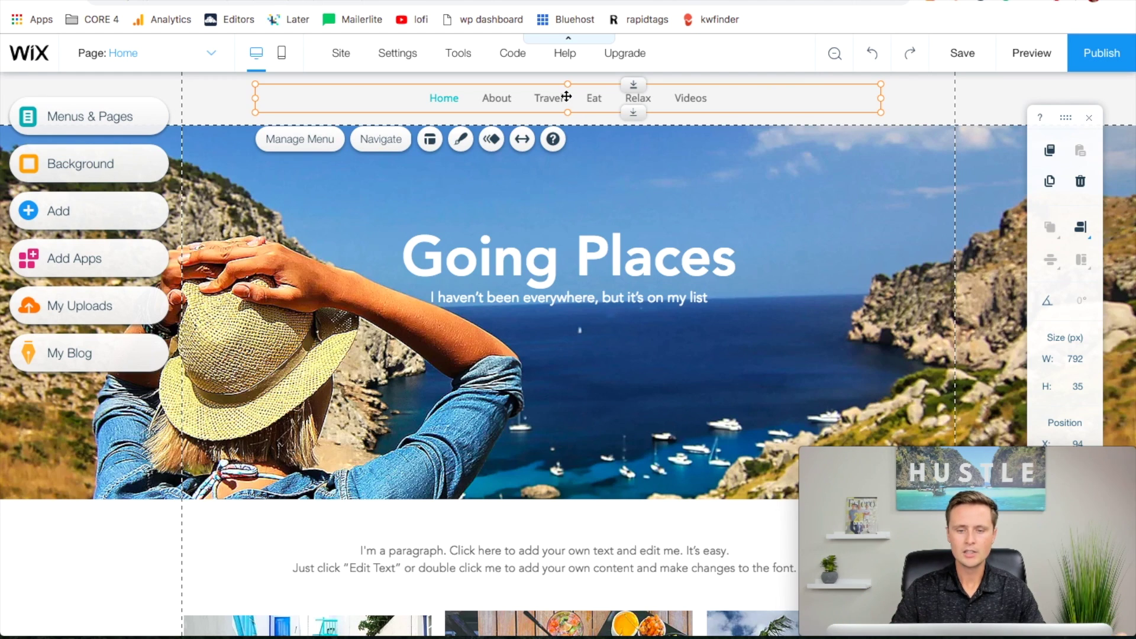
Open the page management list and delete the About page from the site.
left_click(211, 54)
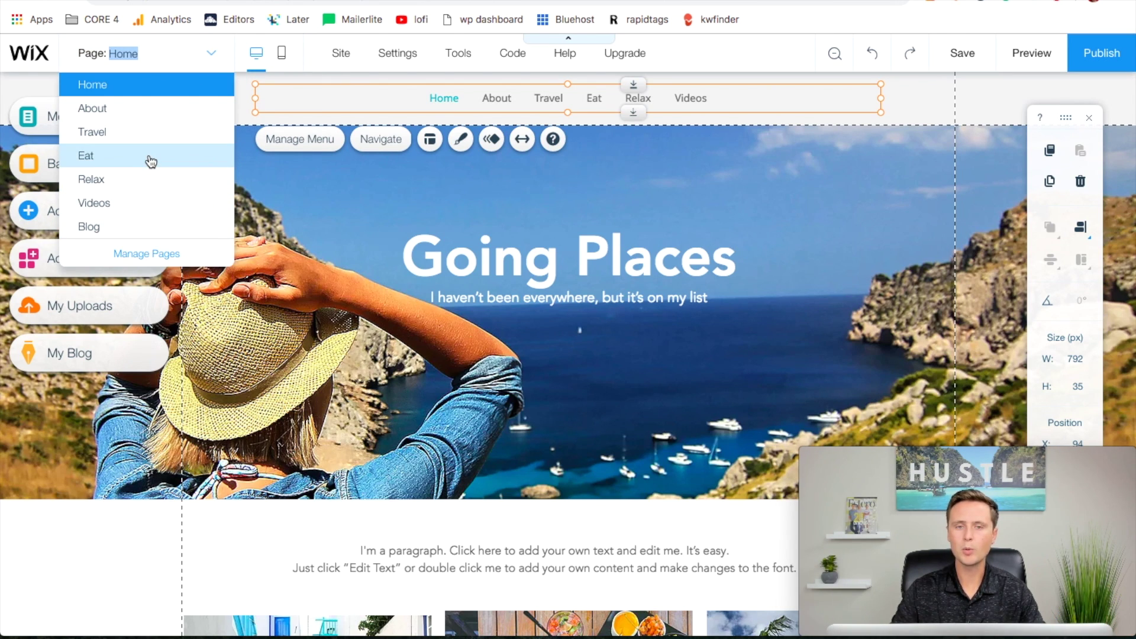
left_click(147, 262)
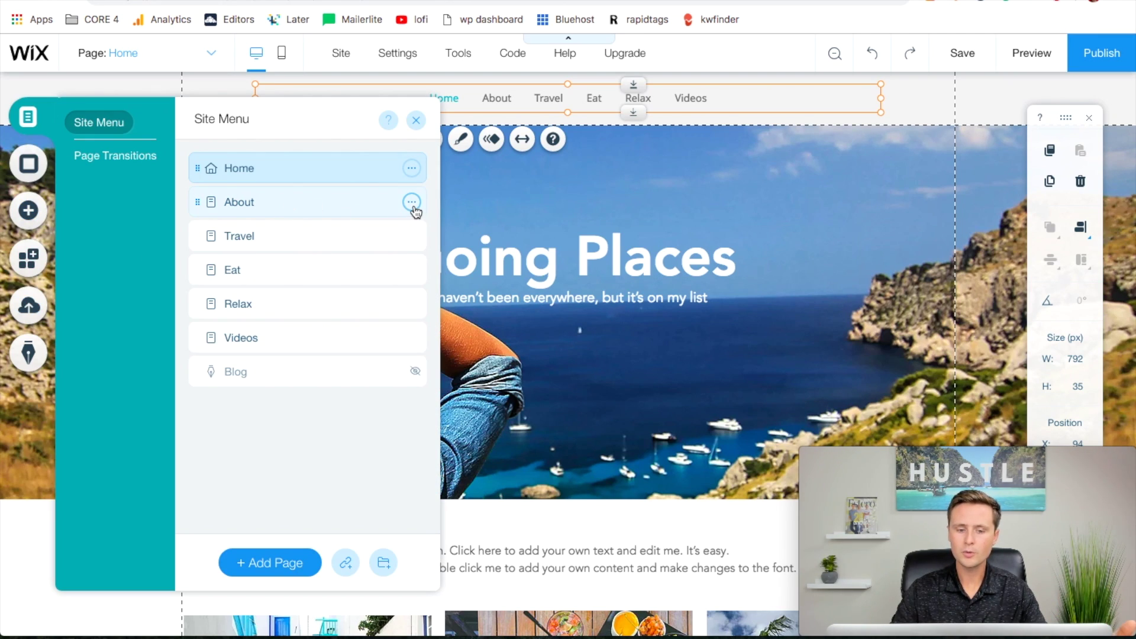
left_click(412, 203)
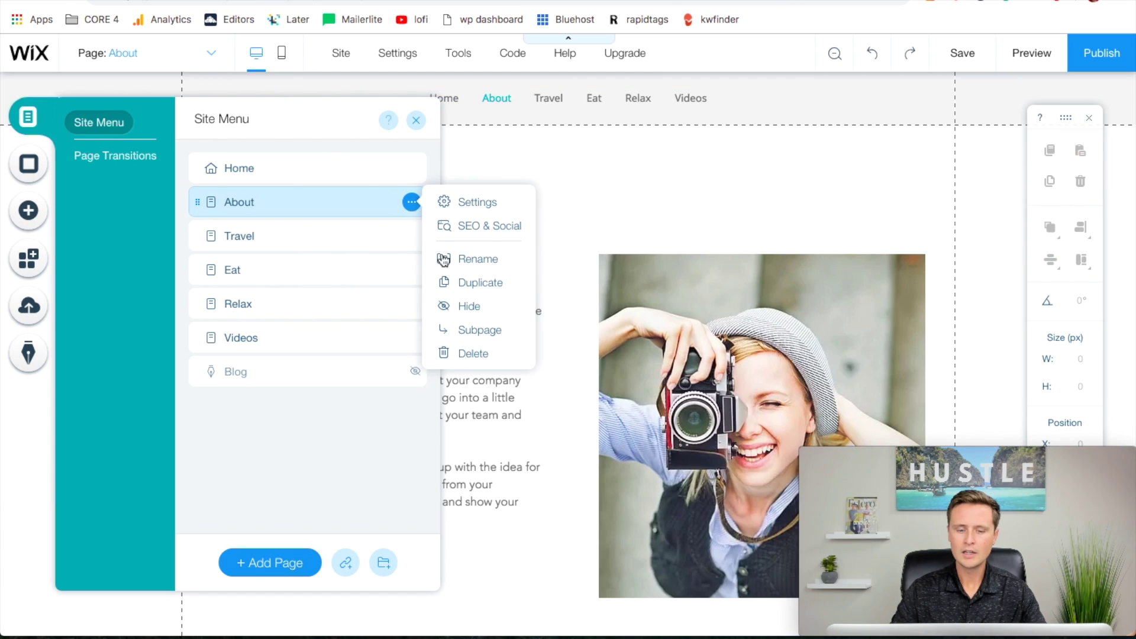
left_click(474, 355)
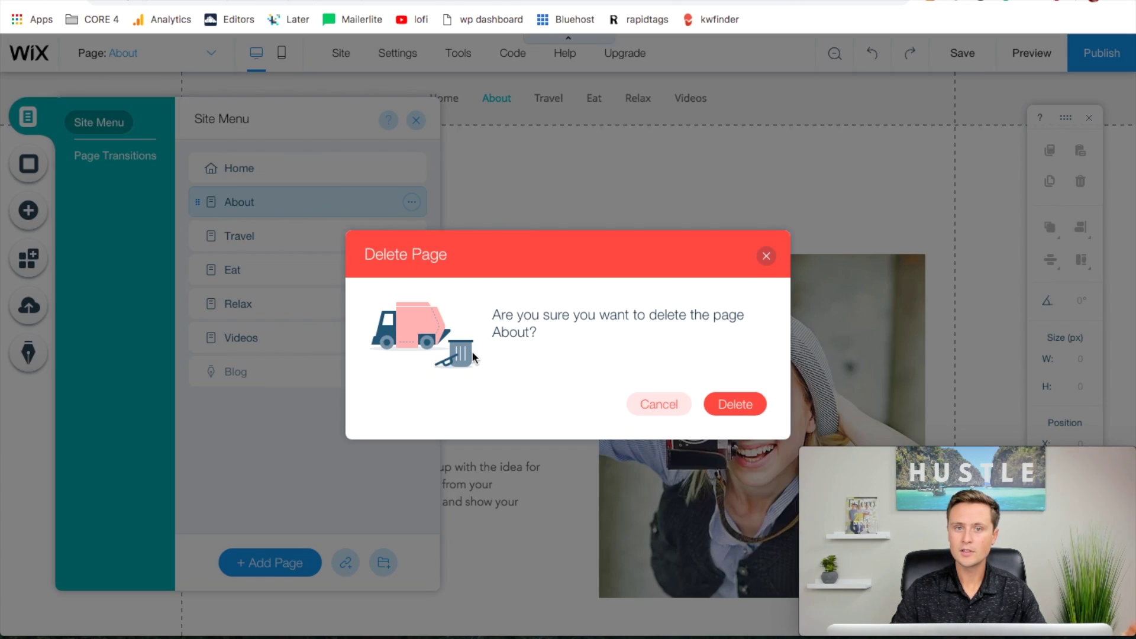
left_click(749, 413)
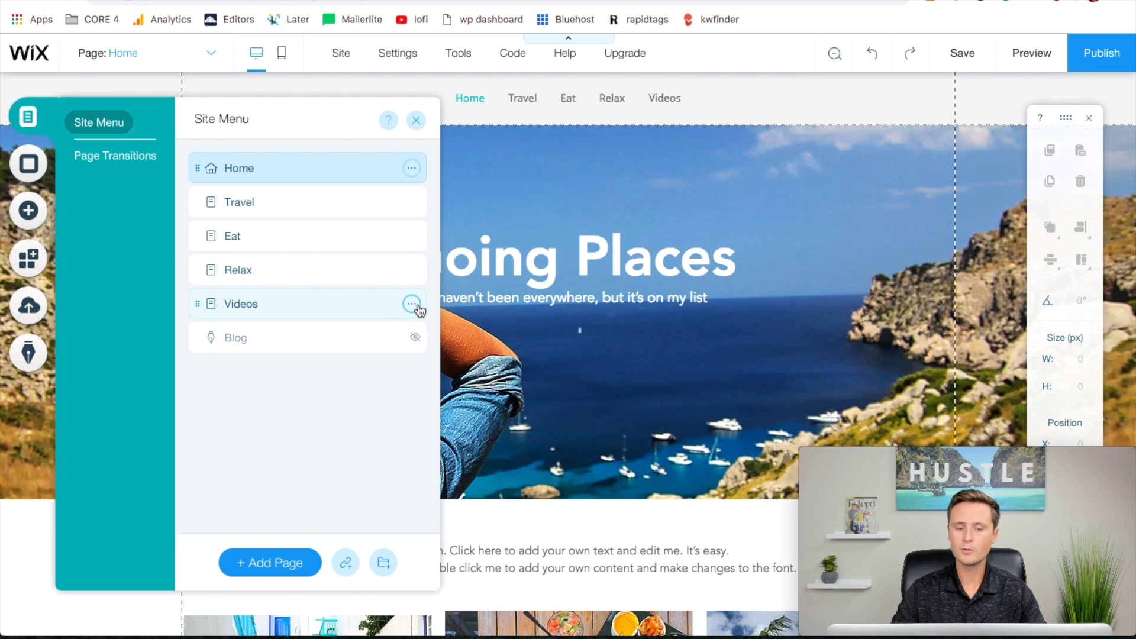
Delete the Videos page from the site.
left_click(413, 304)
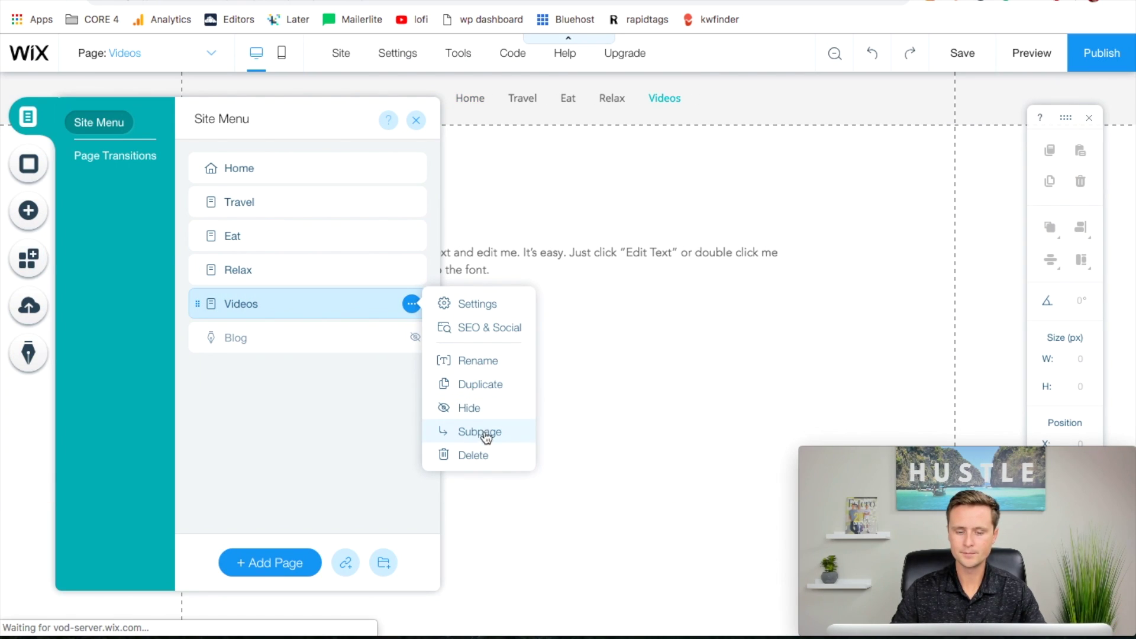
left_click(473, 455)
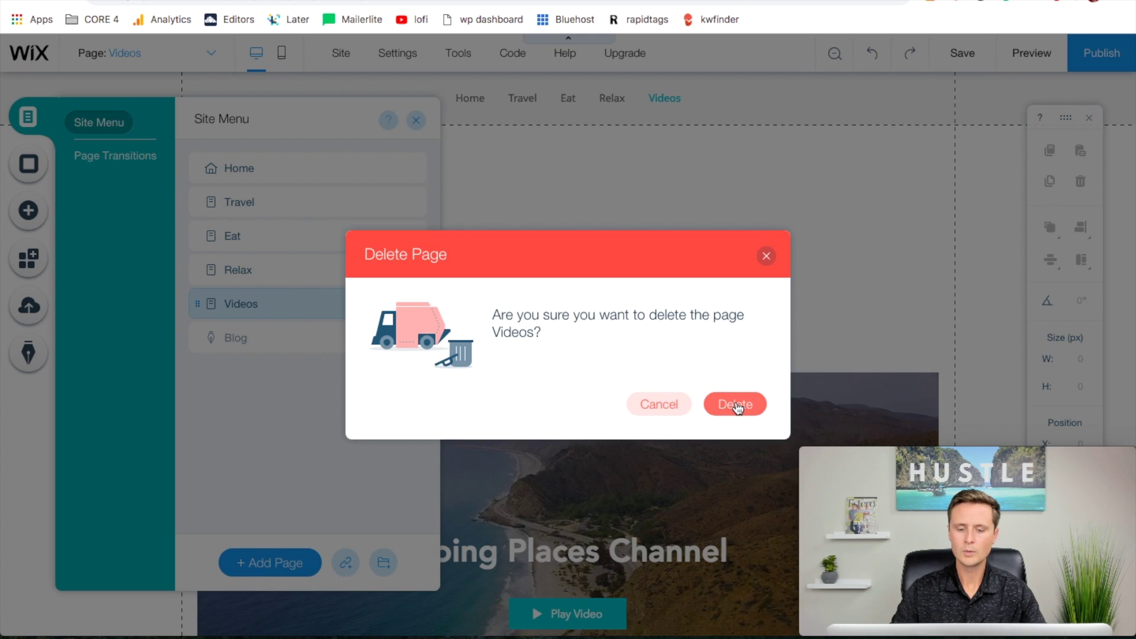
left_click(735, 404)
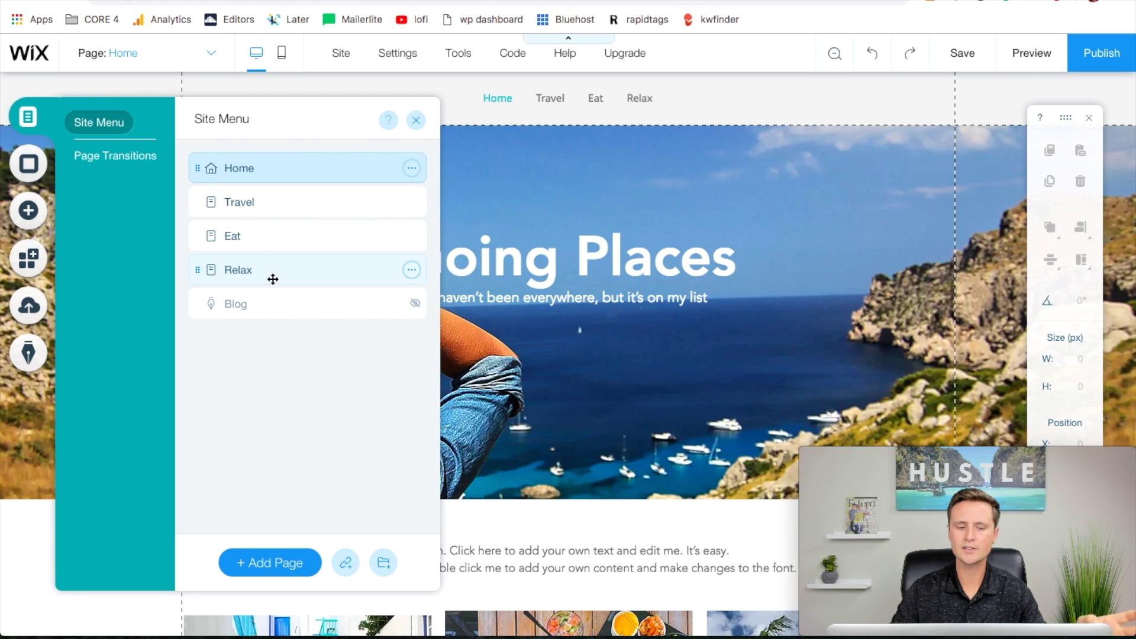
Rename the Travel page as Reviews in the site's page list.
double_click(243, 203)
type("R")
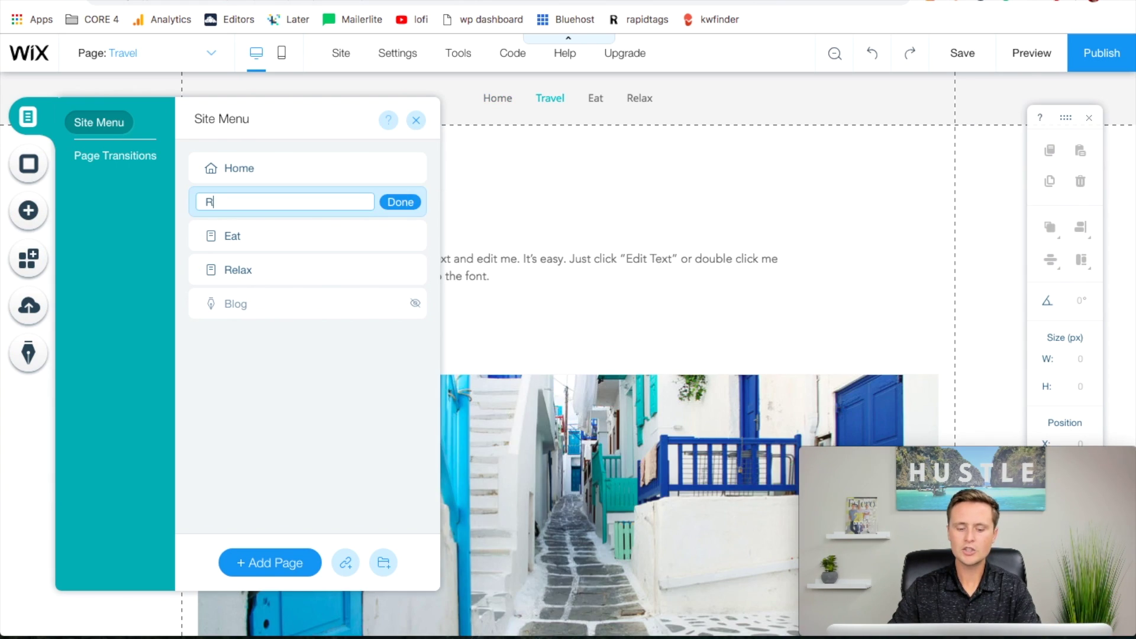
type("eviews")
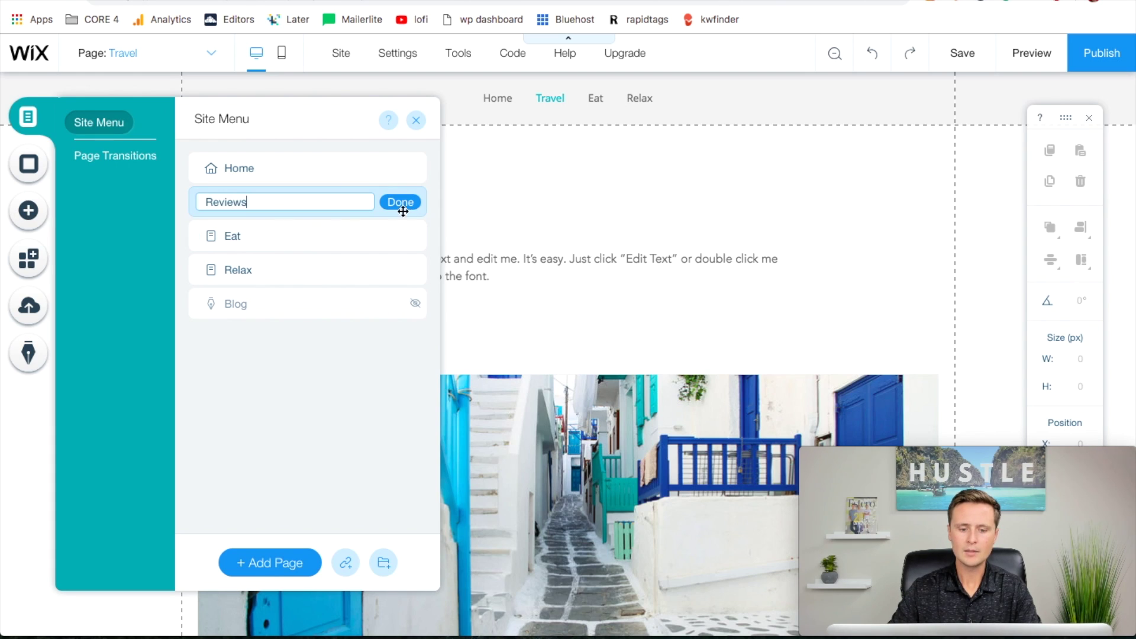
left_click(397, 204)
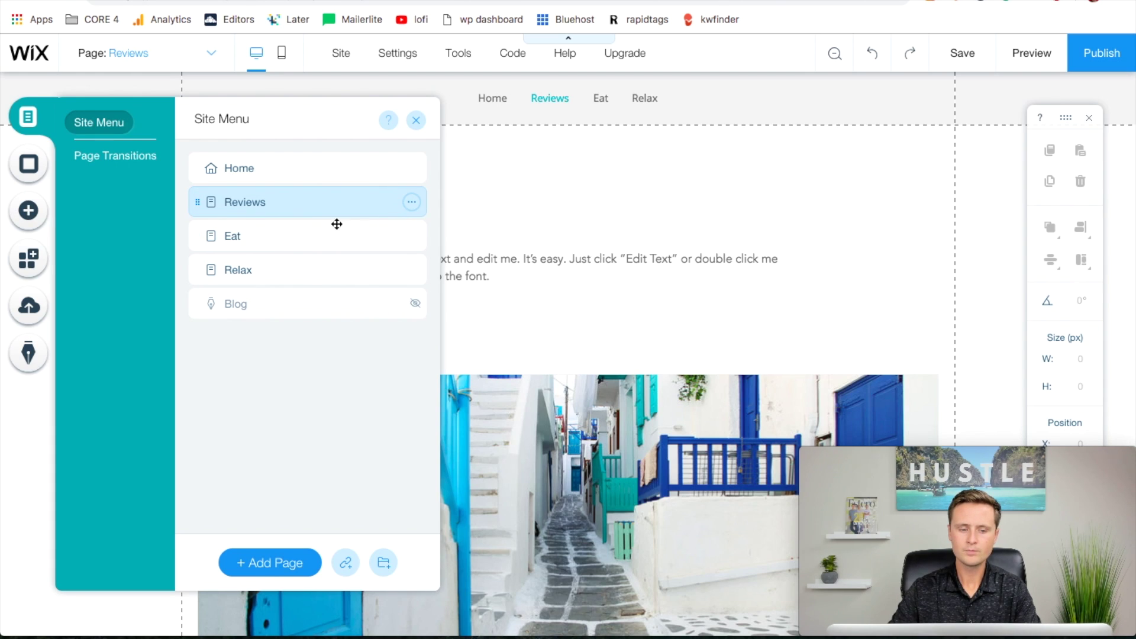
Rename the Eat page as Top Lists in the site's page list.
double_click(239, 236)
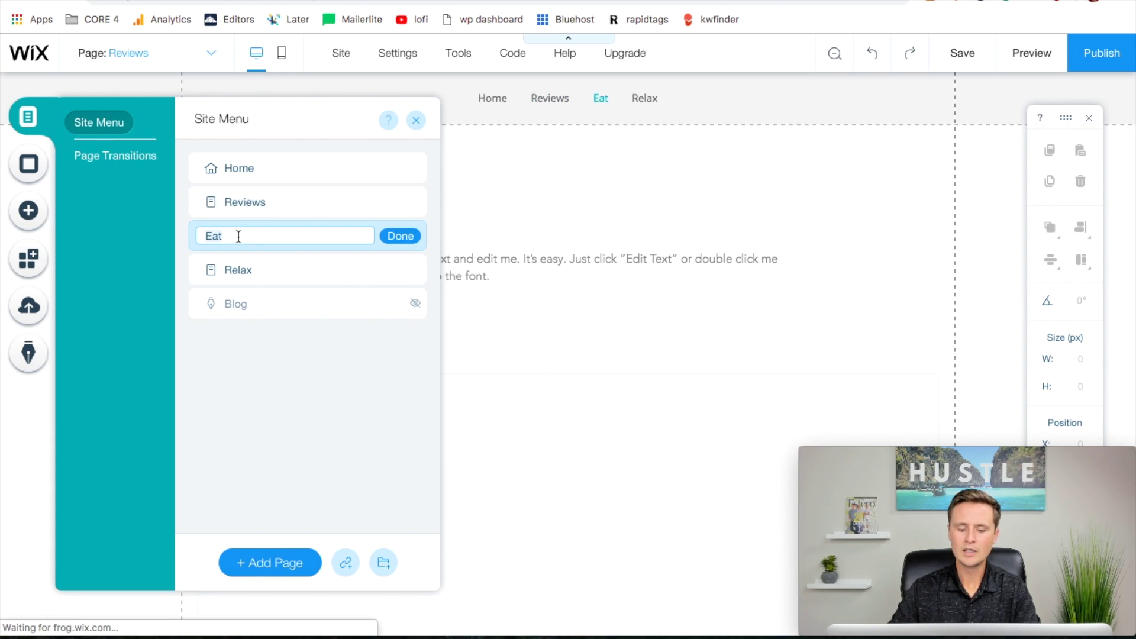
type("Top")
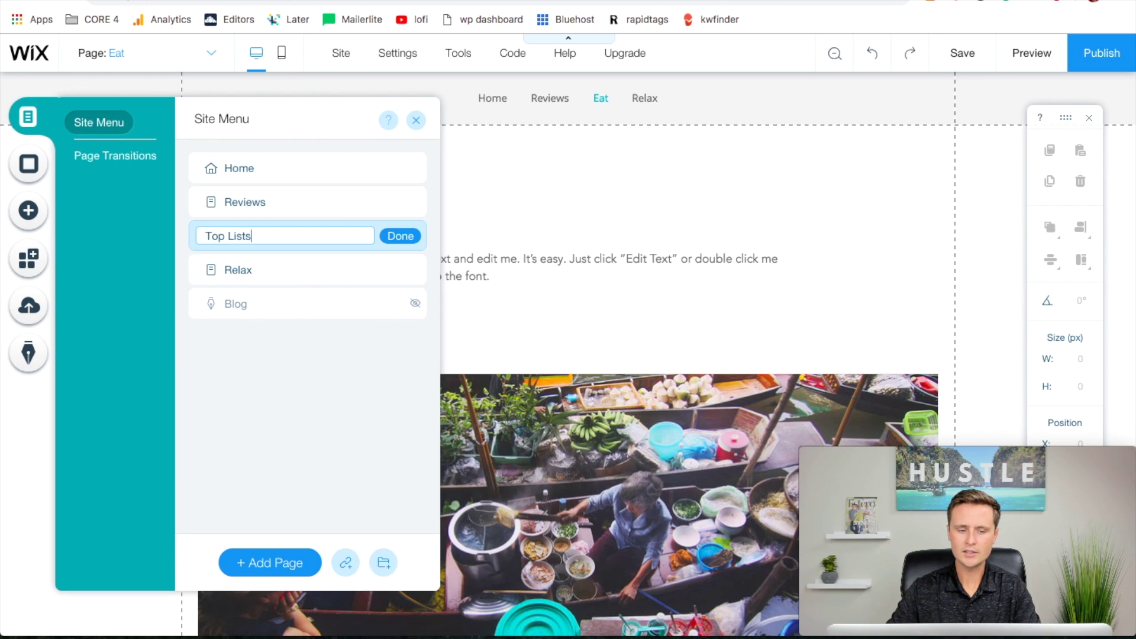
type(" Lists")
left_click(400, 236)
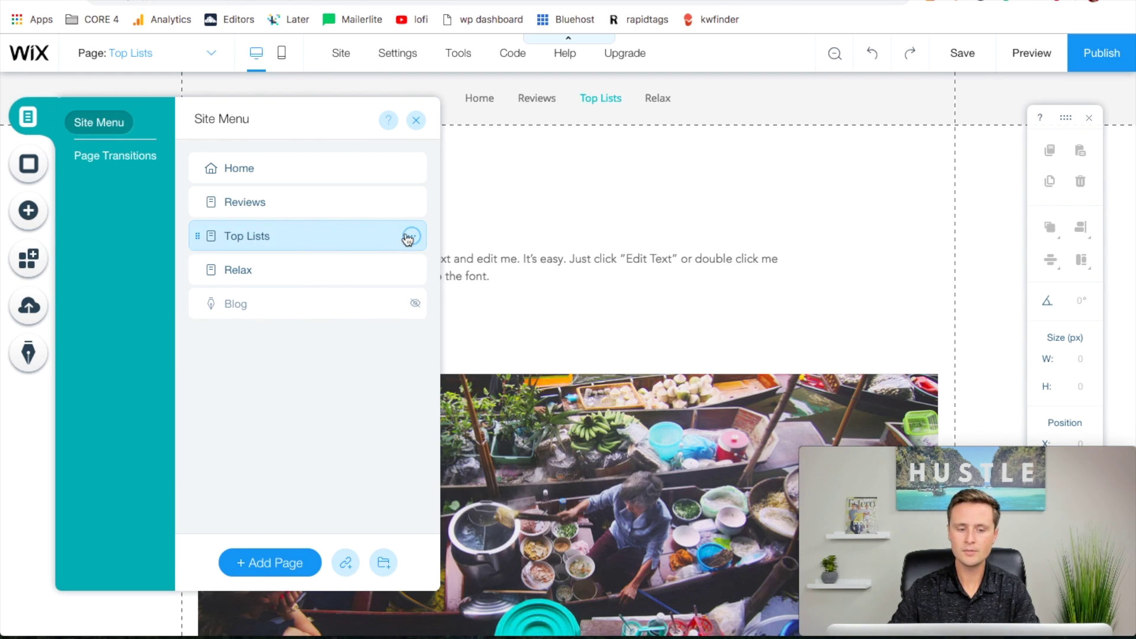
Rename the Relax page as Education and close the site's page list.
double_click(245, 270)
key("BackSpace")
type("Education")
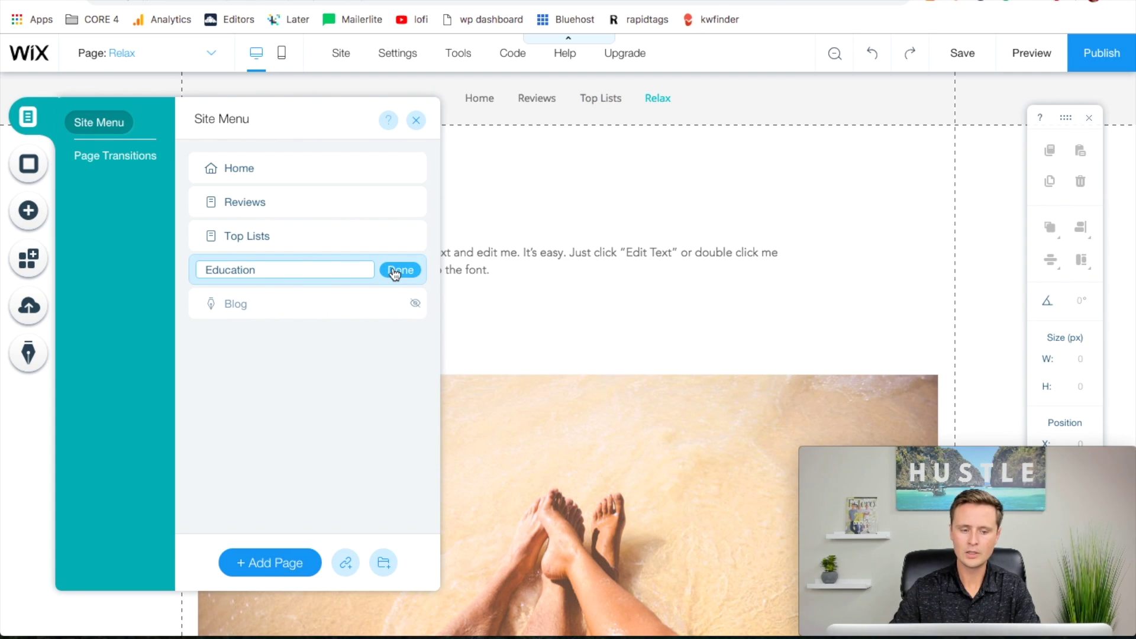
left_click(393, 269)
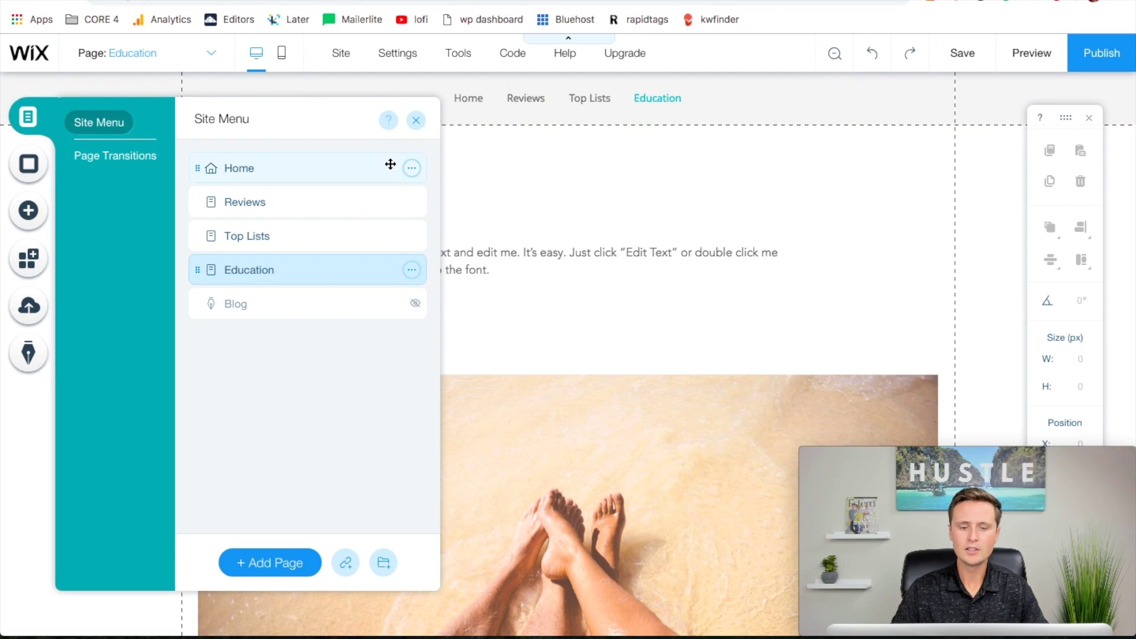
left_click(419, 126)
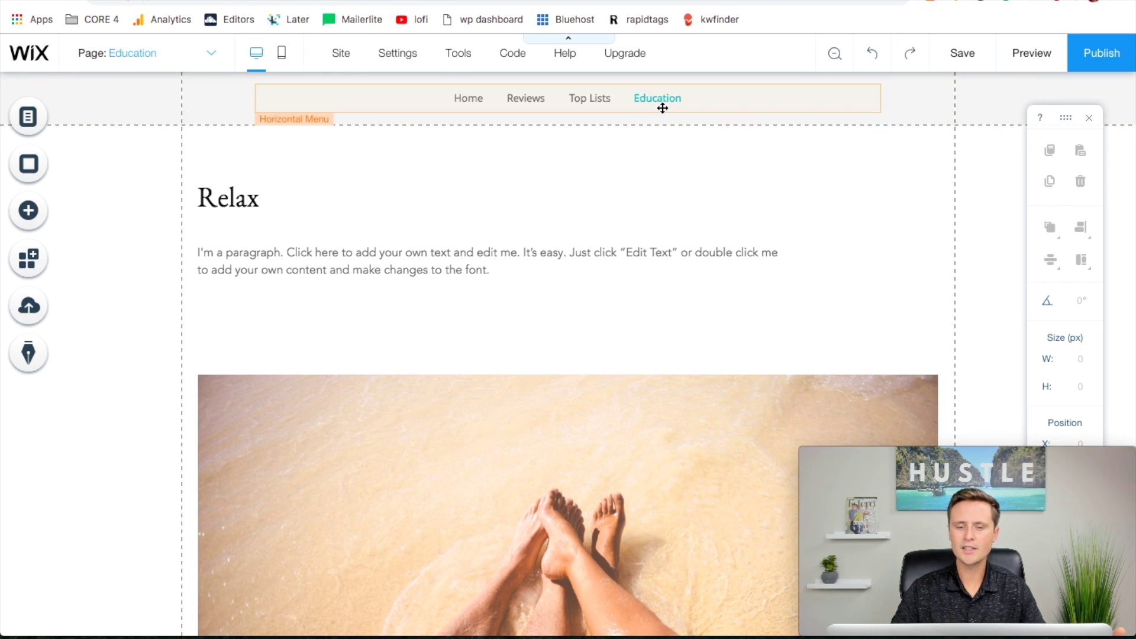
Replace the "Relax" heading on the Education page with "Education".
left_click(211, 54)
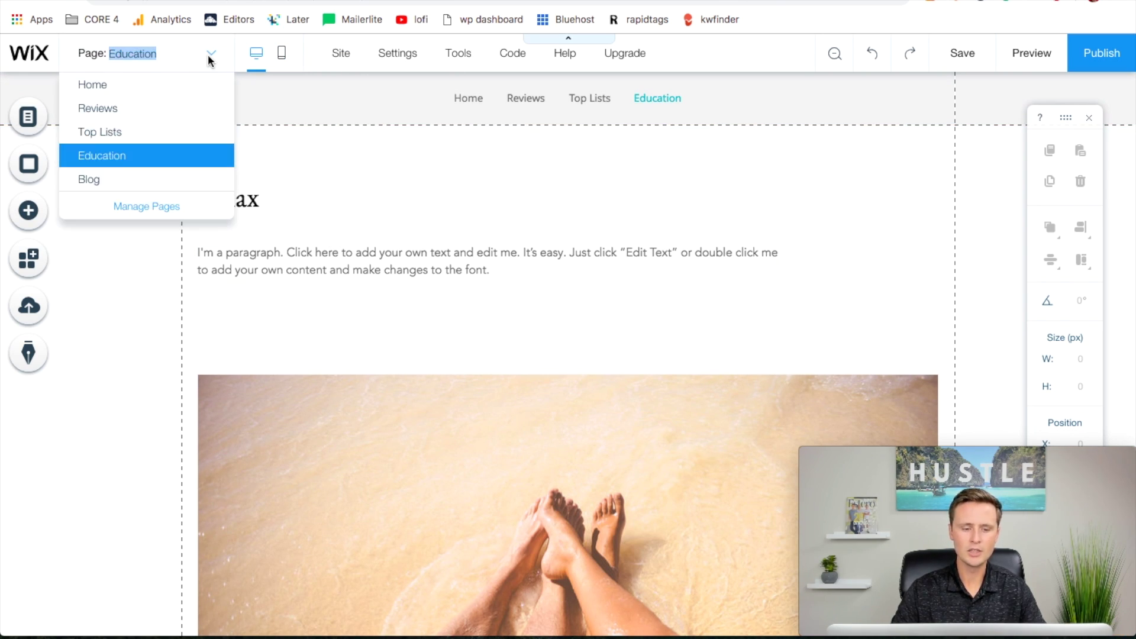
left_click(325, 173)
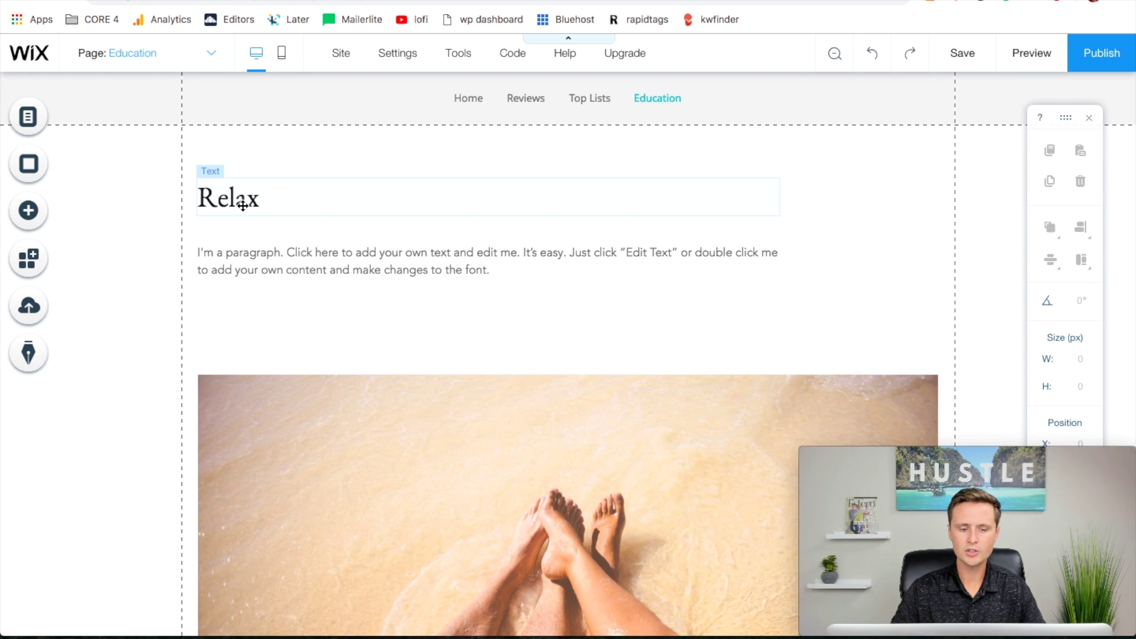
double_click(243, 205)
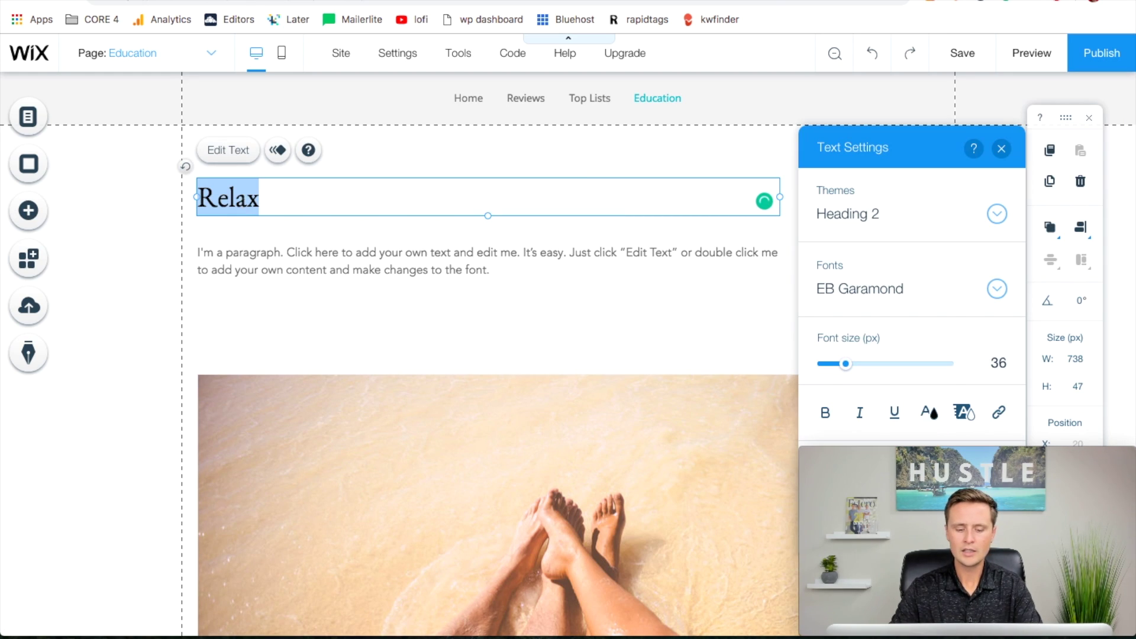
type("Education")
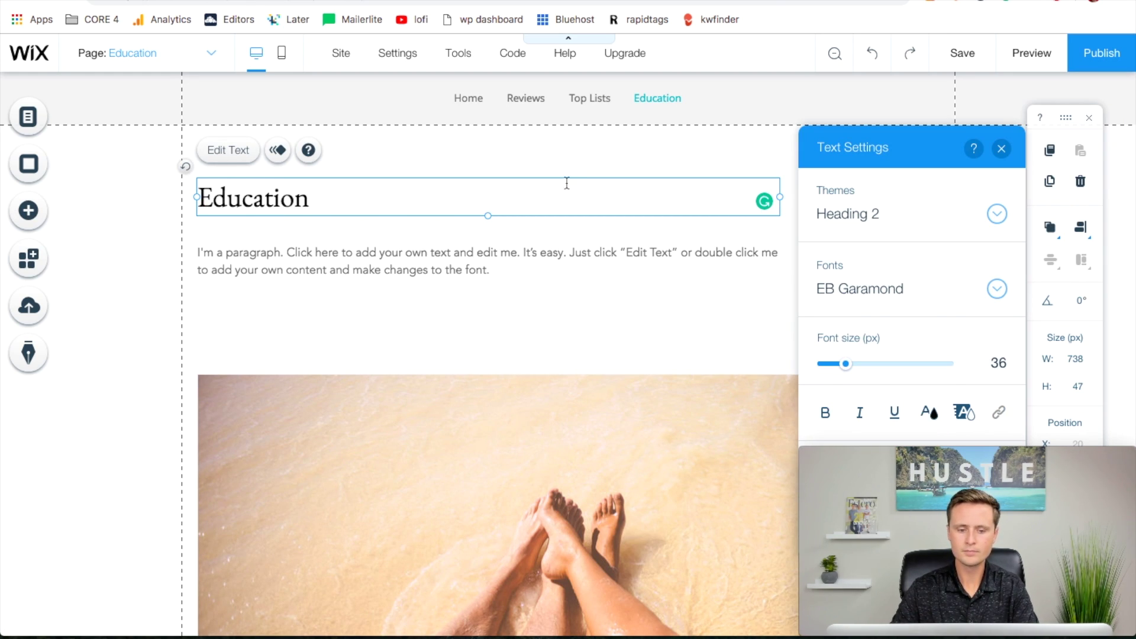
left_click(548, 167)
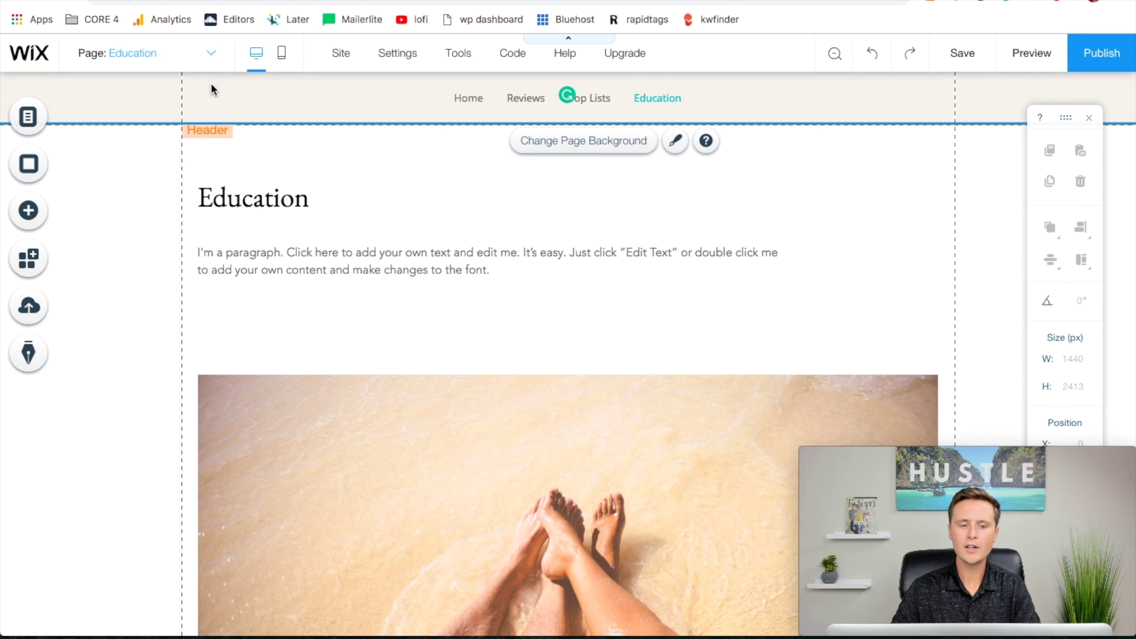
Go to the Top Lists page and replace its "Eat" heading with "Top Lists".
left_click(204, 52)
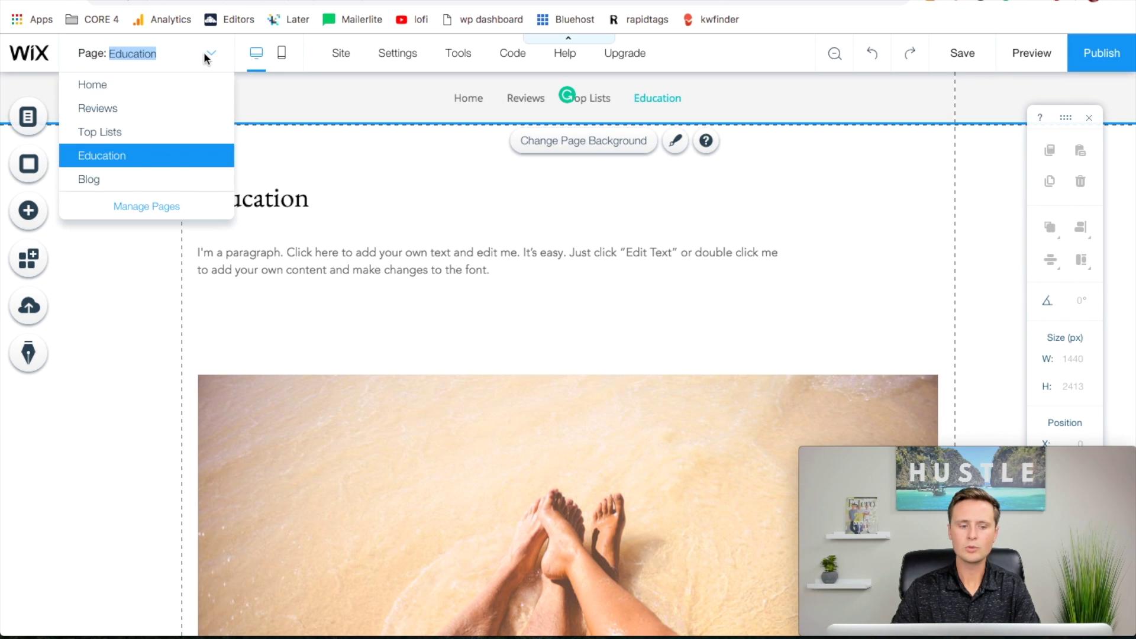
left_click(101, 132)
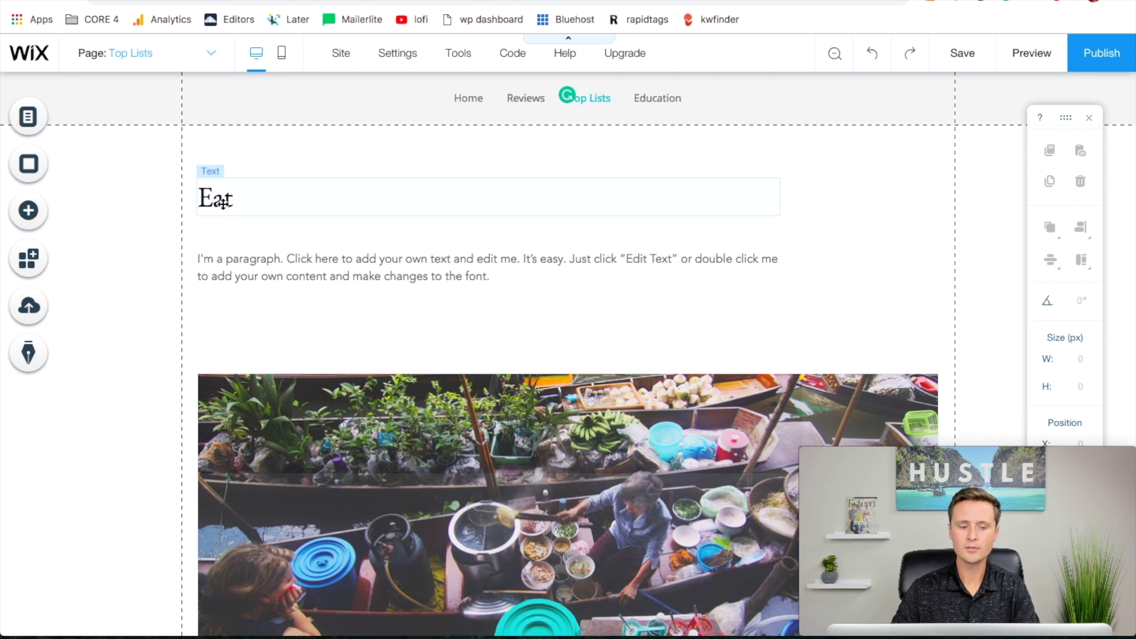
left_click(223, 204)
double_click(223, 203)
type("Top Lists")
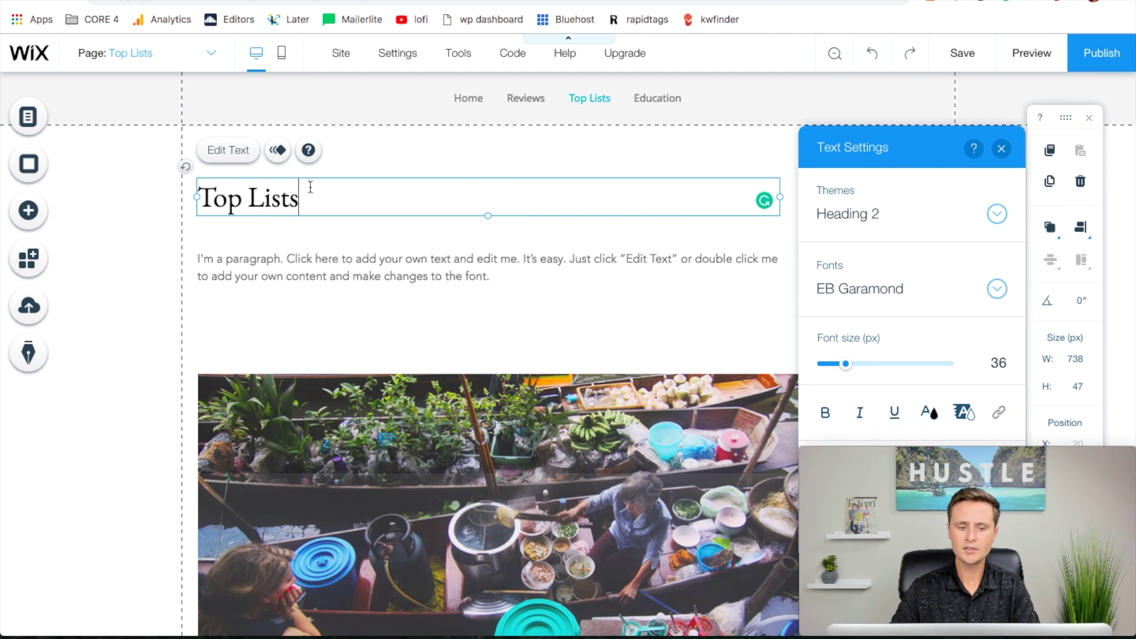
left_click(416, 147)
Go to the Reviews page and replace its "Travel" heading with "Reviews".
left_click(189, 63)
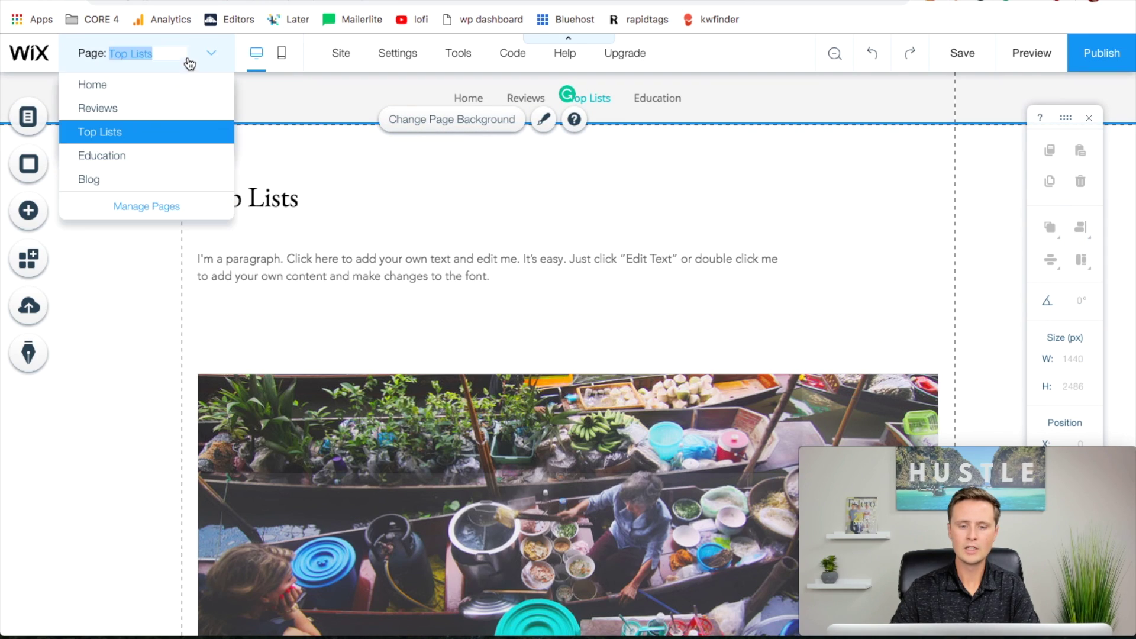
left_click(100, 109)
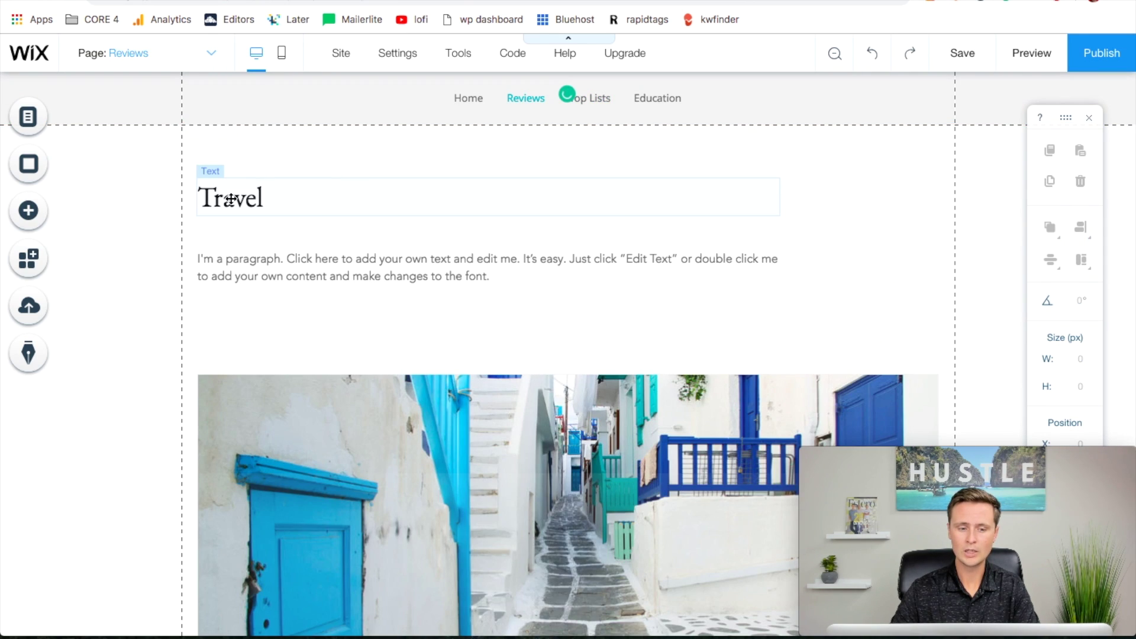
double_click(230, 197)
type("Re")
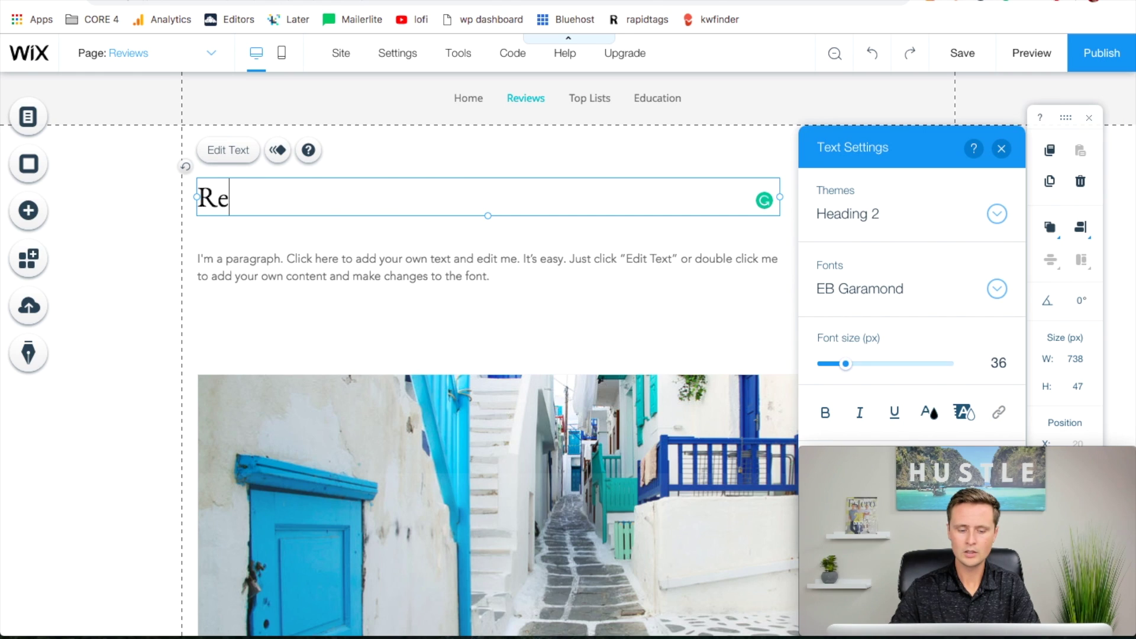
type("views")
left_click(494, 162)
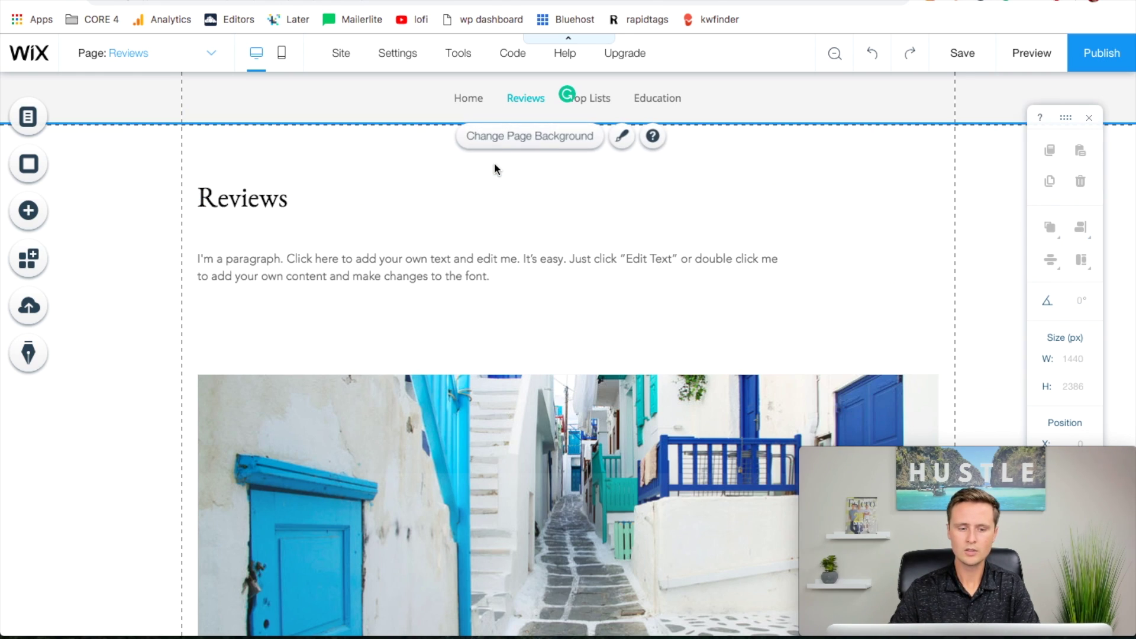
Return to the Home page and save the site on a free Wix.com domain with the address ending "affiliatemarketing".
left_click(211, 62)
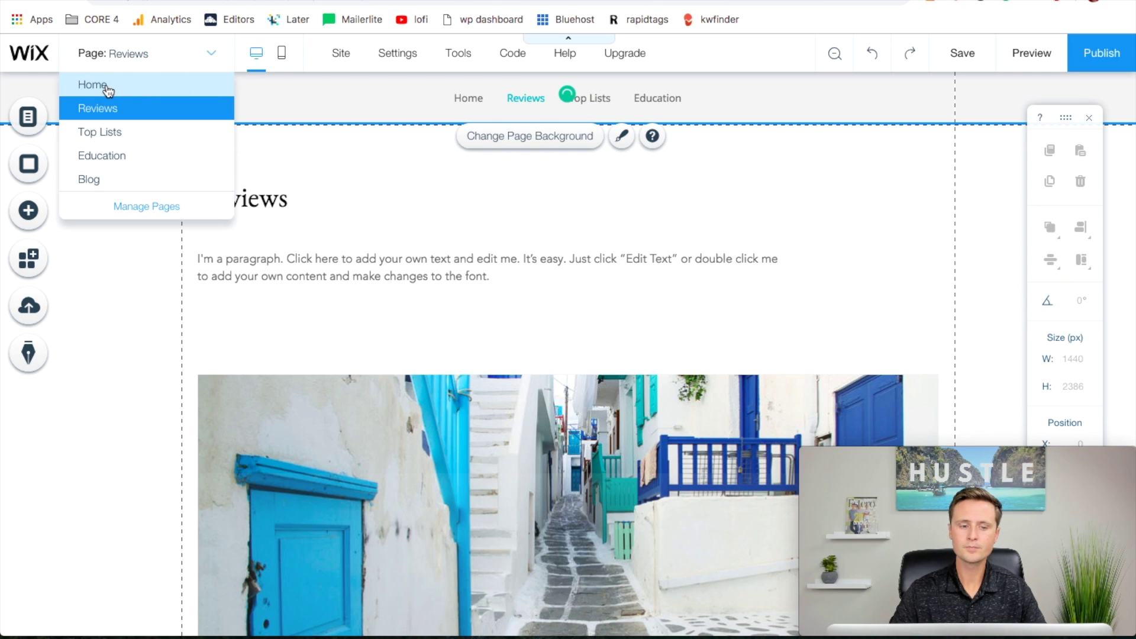
left_click(107, 89)
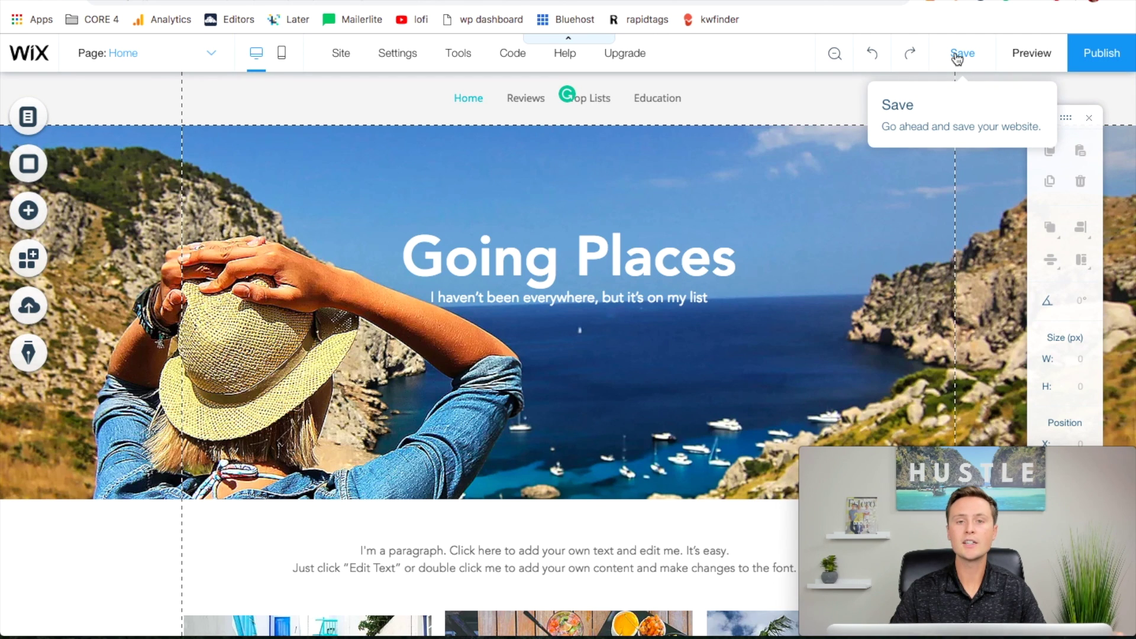
left_click(956, 54)
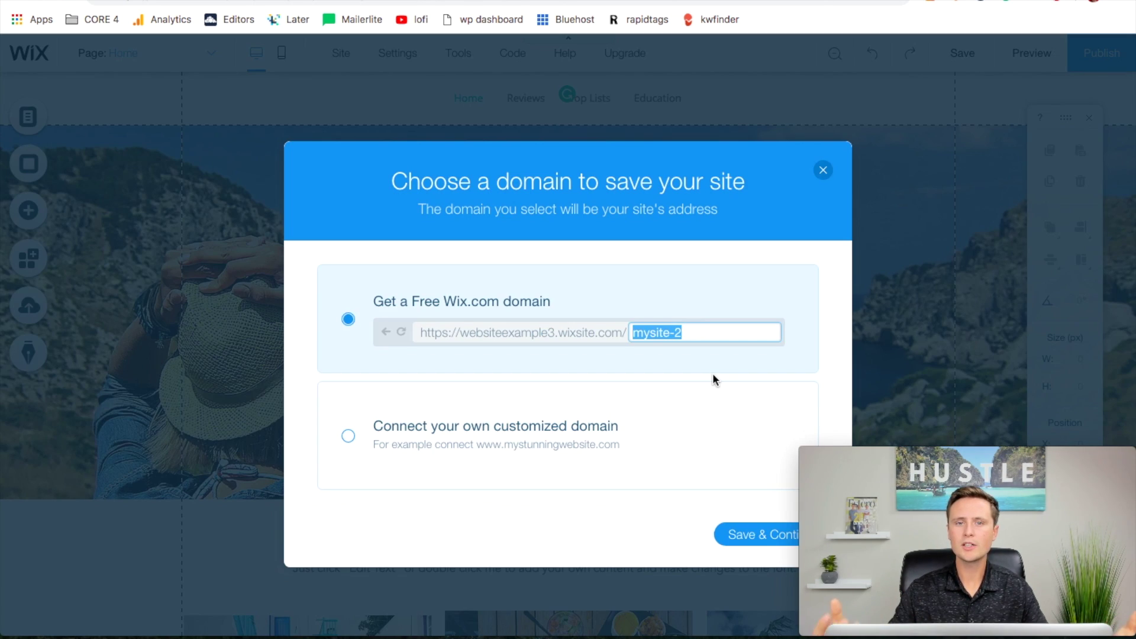
type("affiliatemarketing")
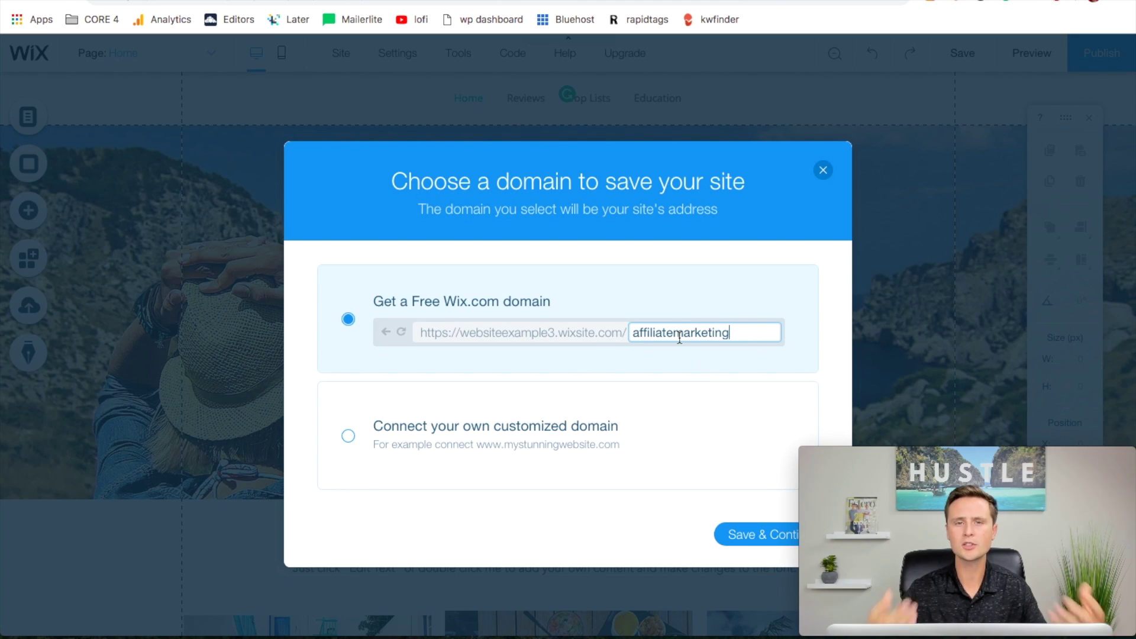
left_click(763, 538)
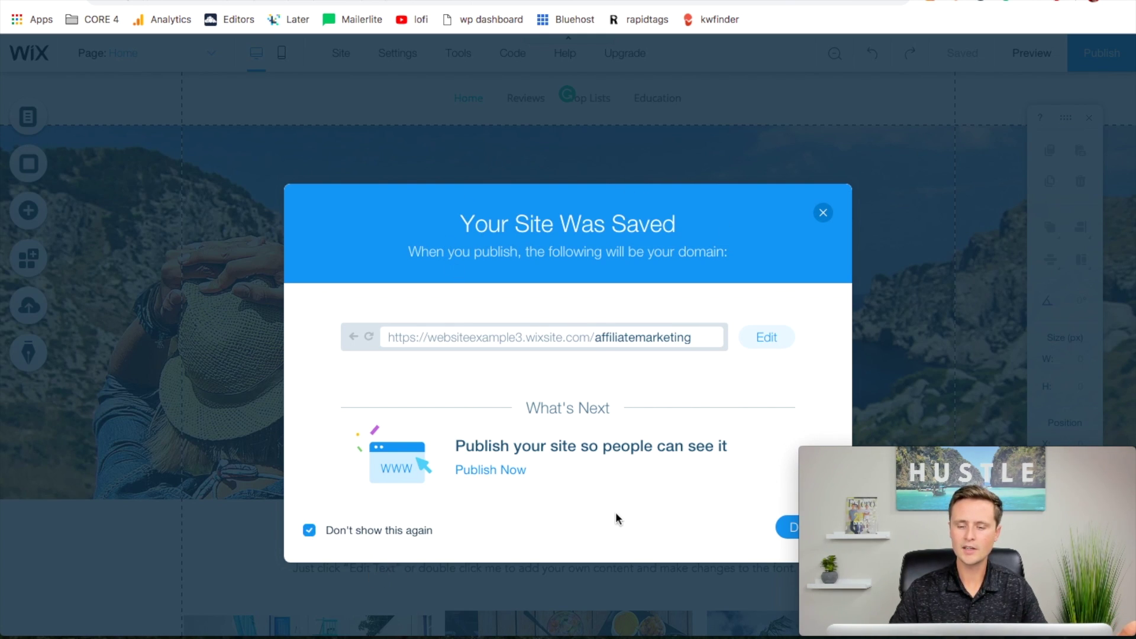
left_click(790, 528)
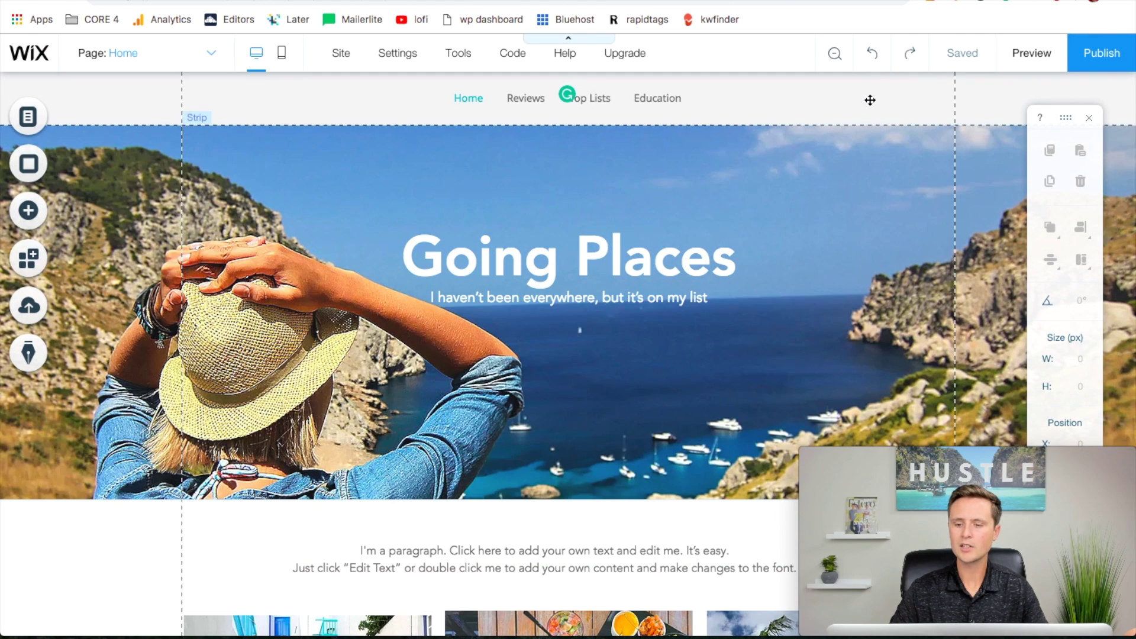
mouse_move(934, 75)
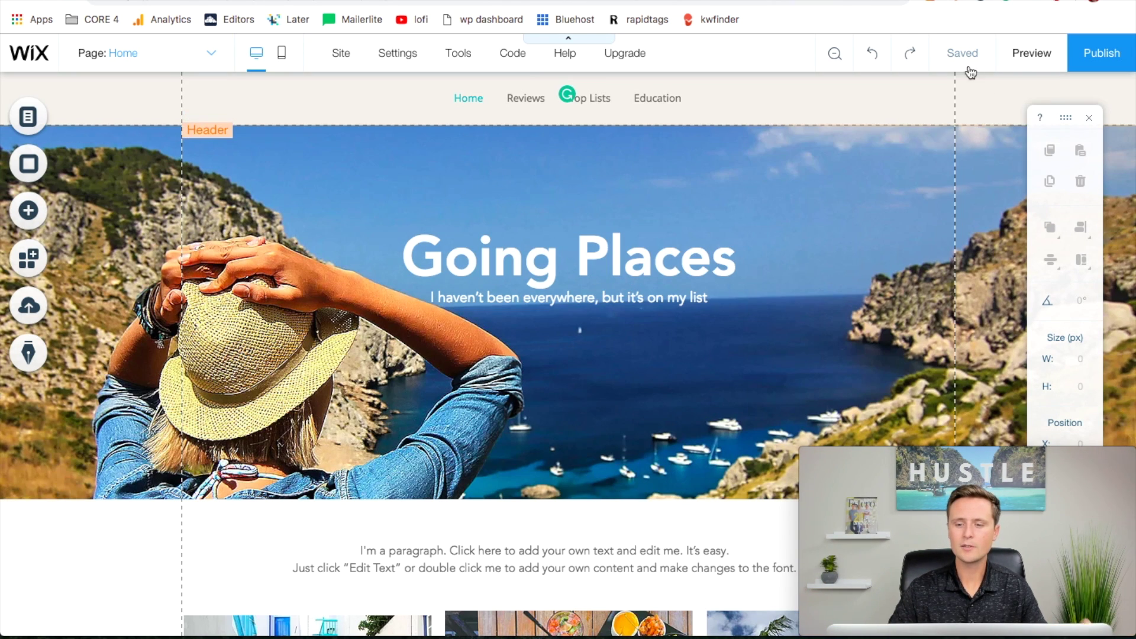
mouse_move(960, 58)
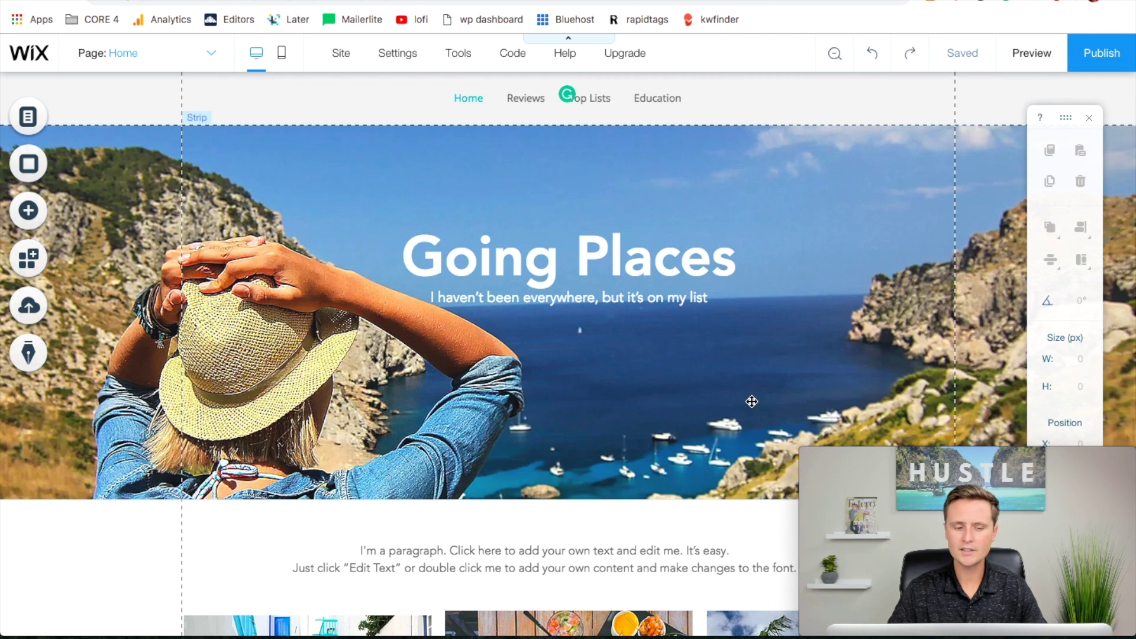
Change the label of the Travel image's button on the Home page to "Reviews".
scroll(751, 398, "down", 8)
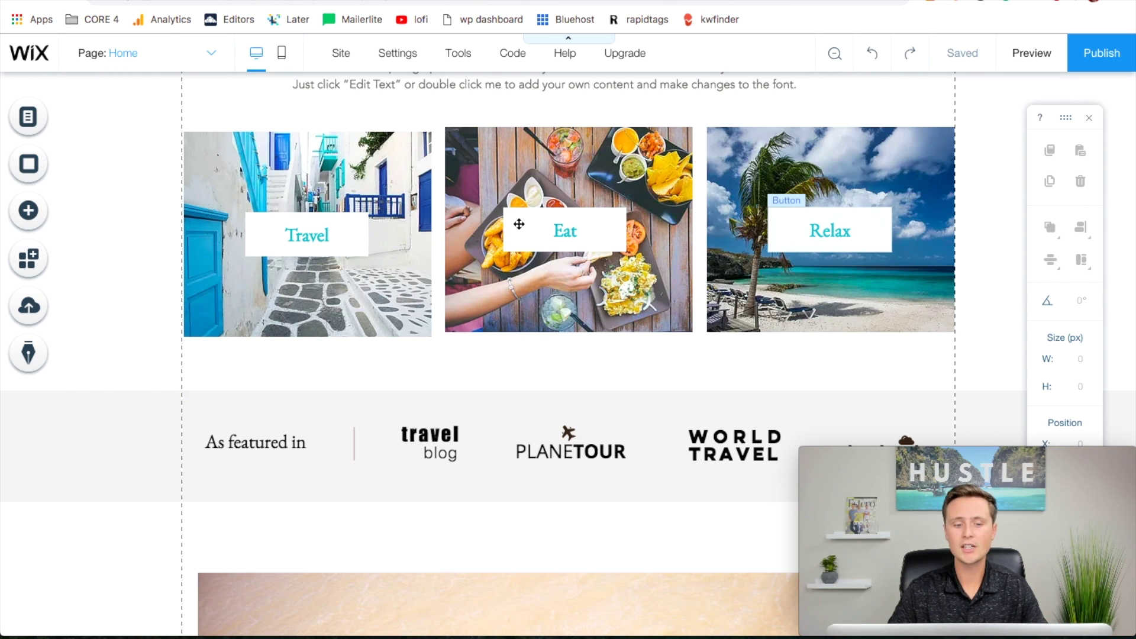
left_click(441, 305)
left_click(302, 248)
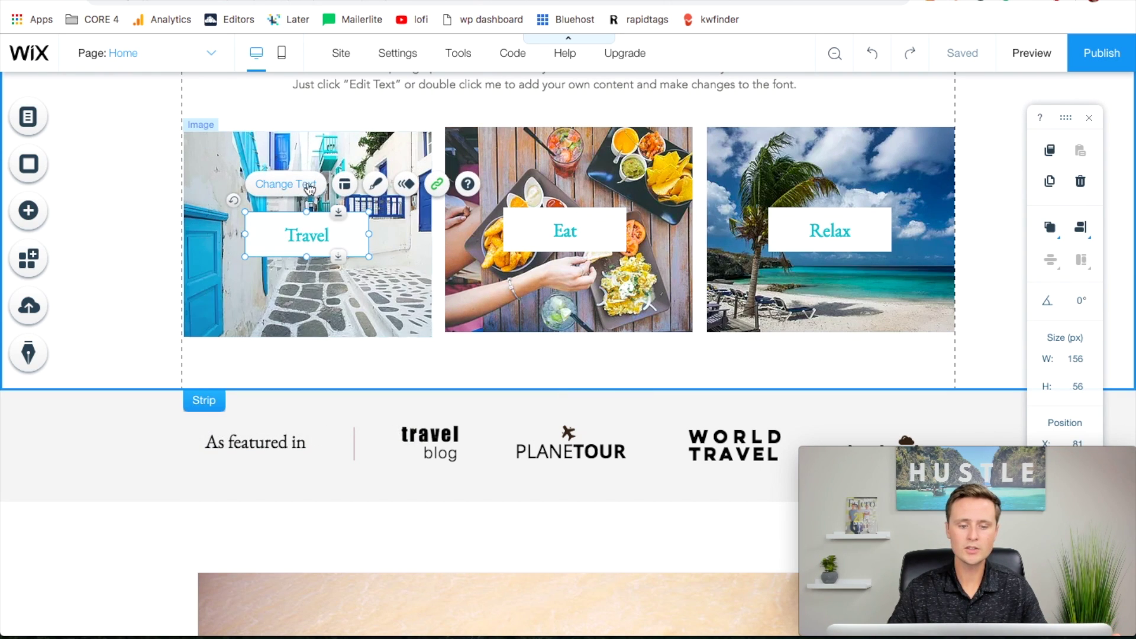
left_click(295, 188)
type("Reviews")
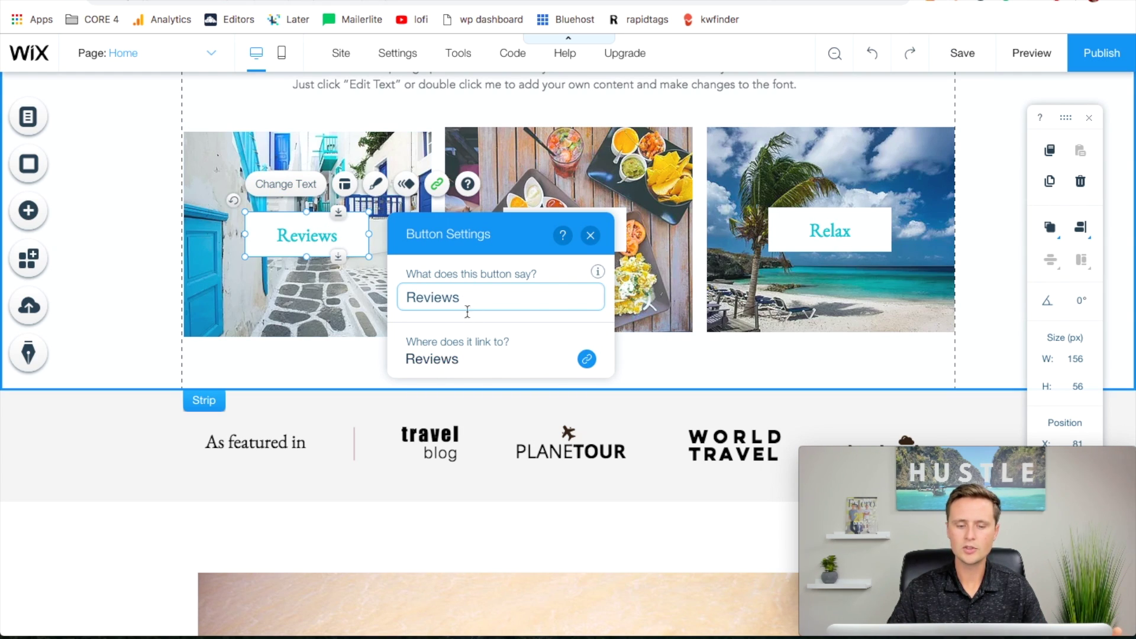
Change the label of the button on the food image from "Eat" to "Top Lists".
left_click(590, 239)
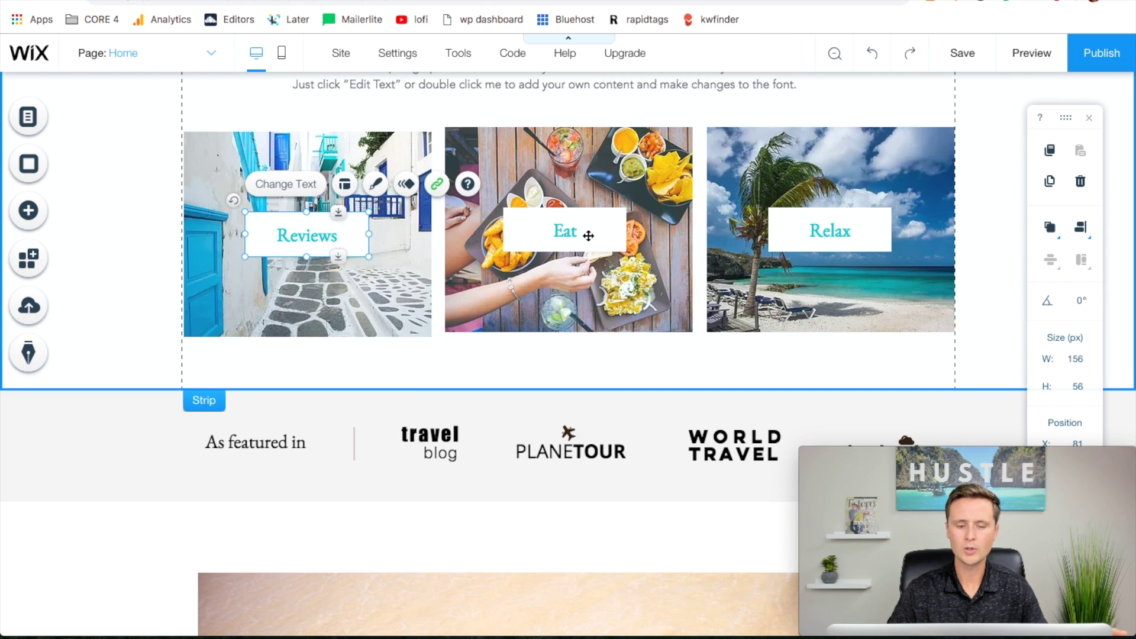
left_click(557, 237)
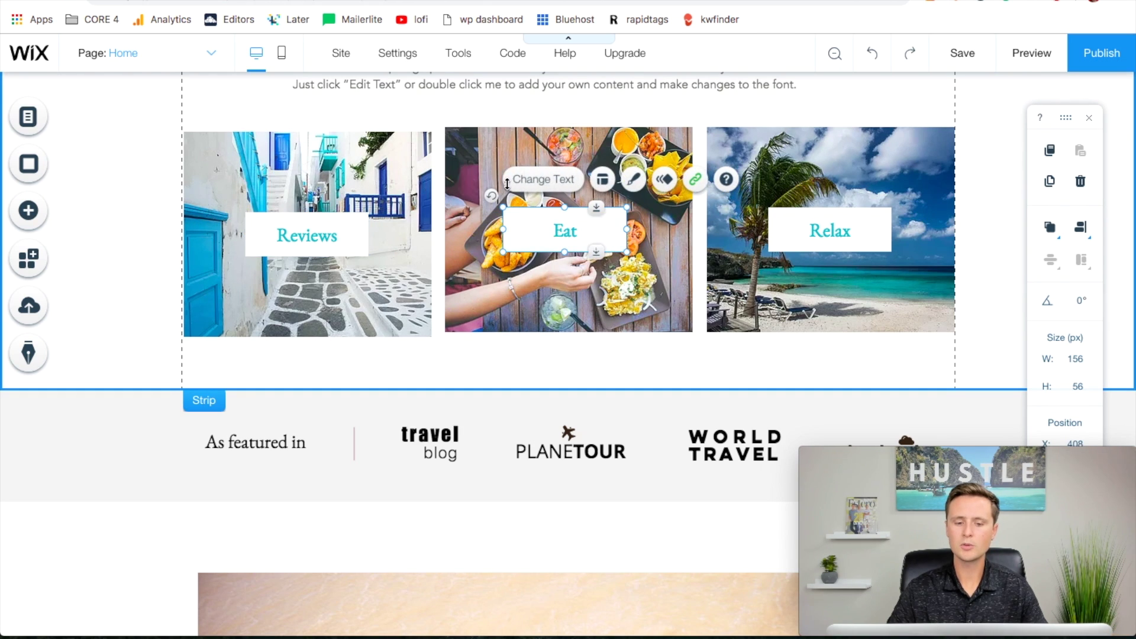
left_click(539, 187)
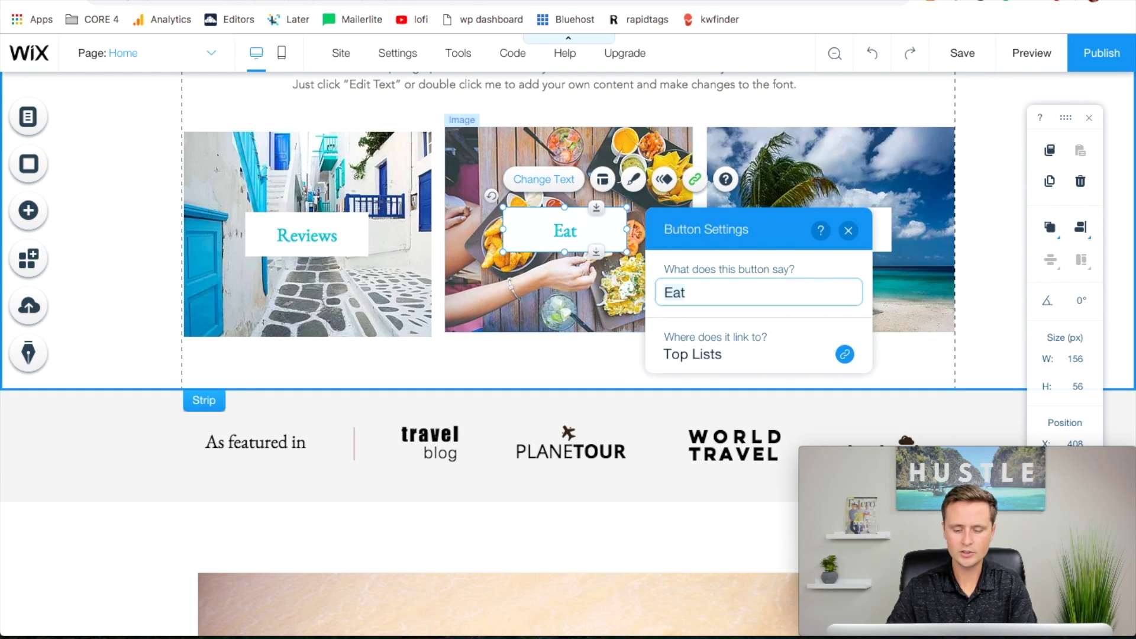
type("Top Lists")
left_click(849, 230)
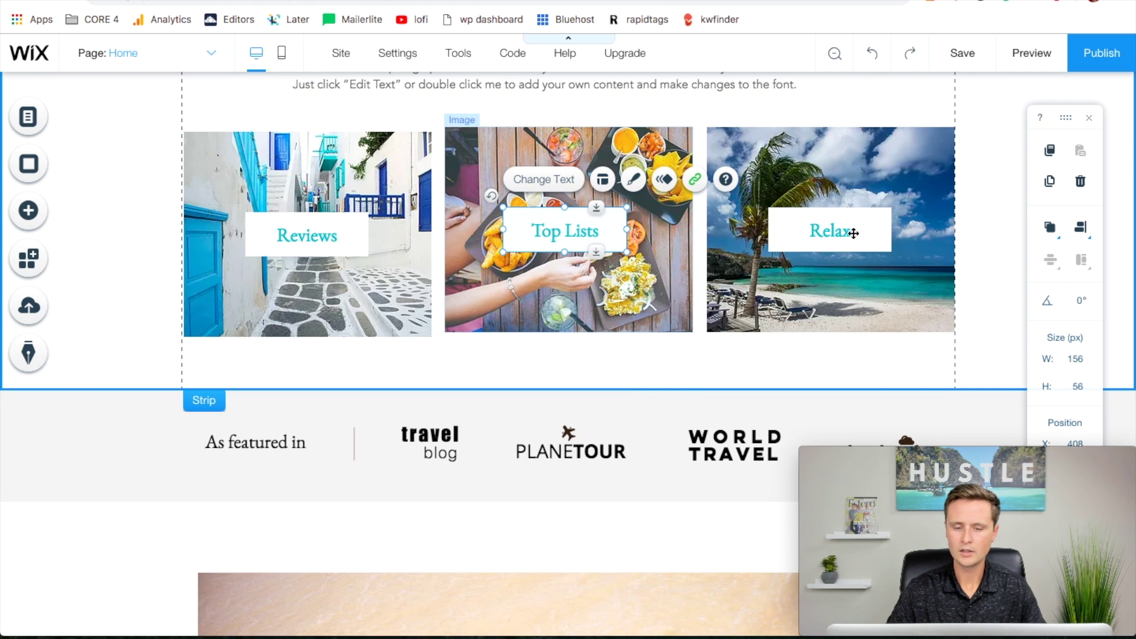
Change the label of the "Relax" button on the beach image to "Education".
left_click(834, 238)
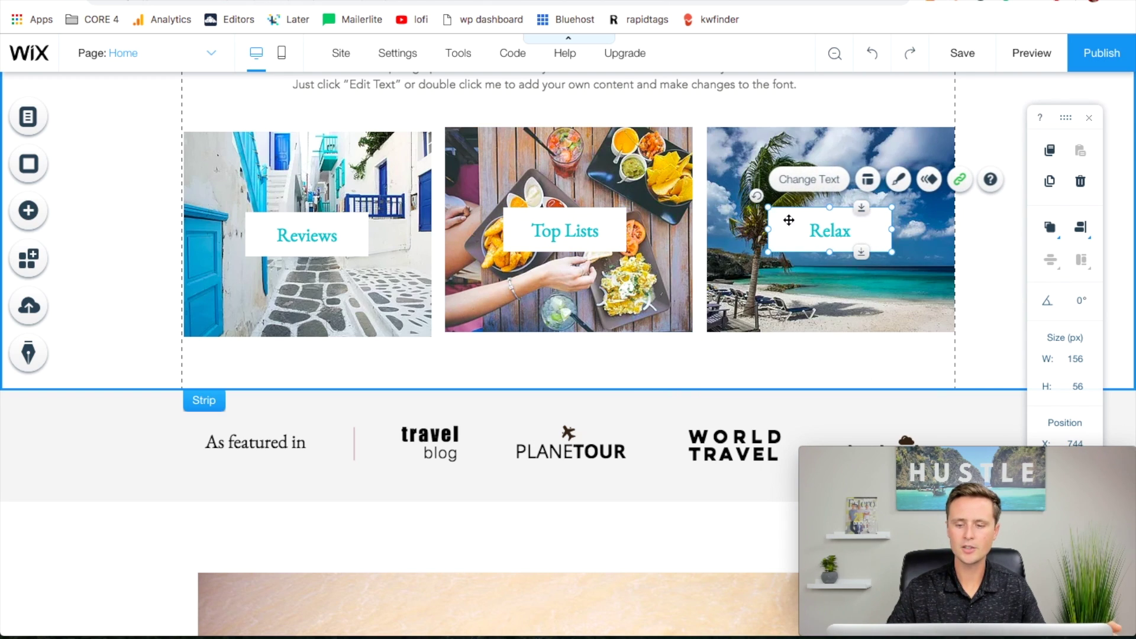
left_click(821, 184)
type("Edu")
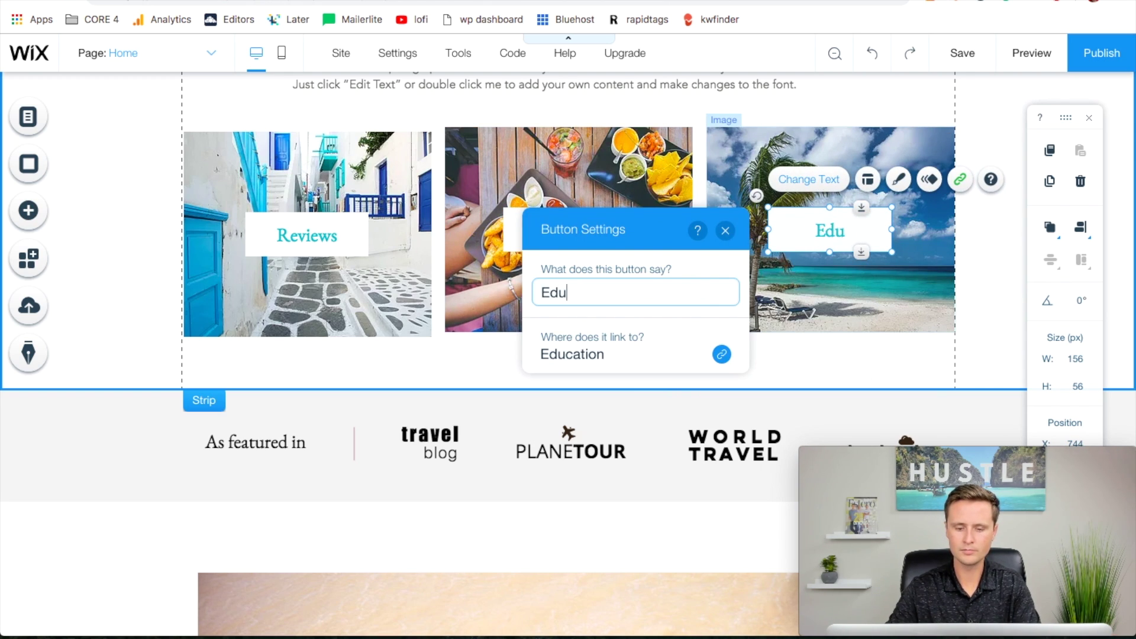
type("cation")
left_click(726, 232)
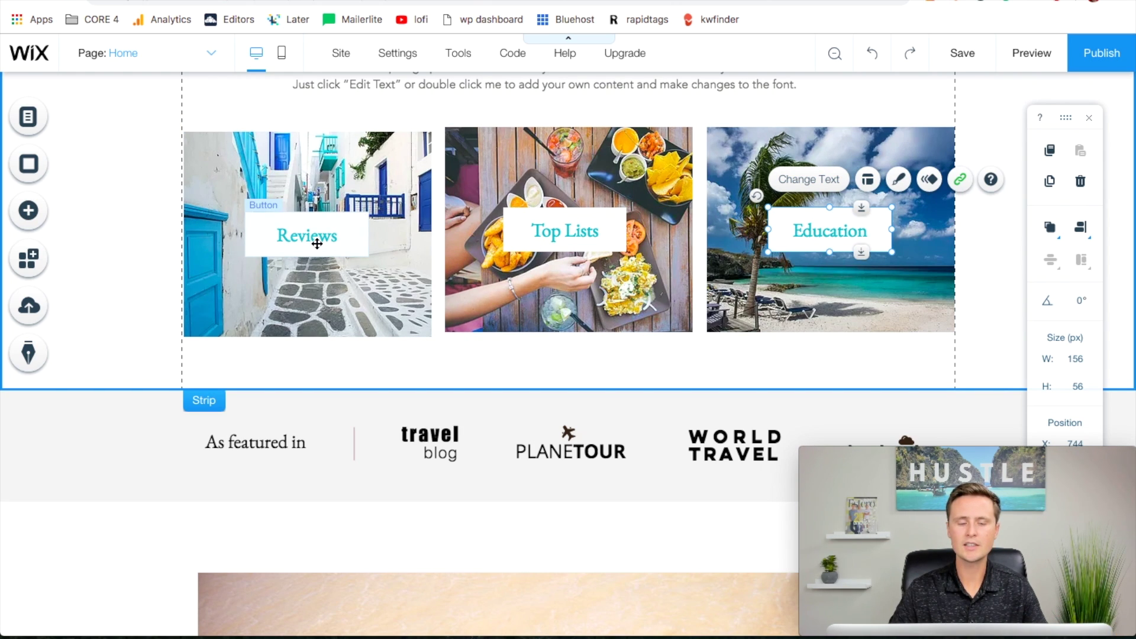
Delete the "As featured in" logo strip below the three category images on the Home page.
left_click(178, 426)
scroll(177, 414, "down", 5)
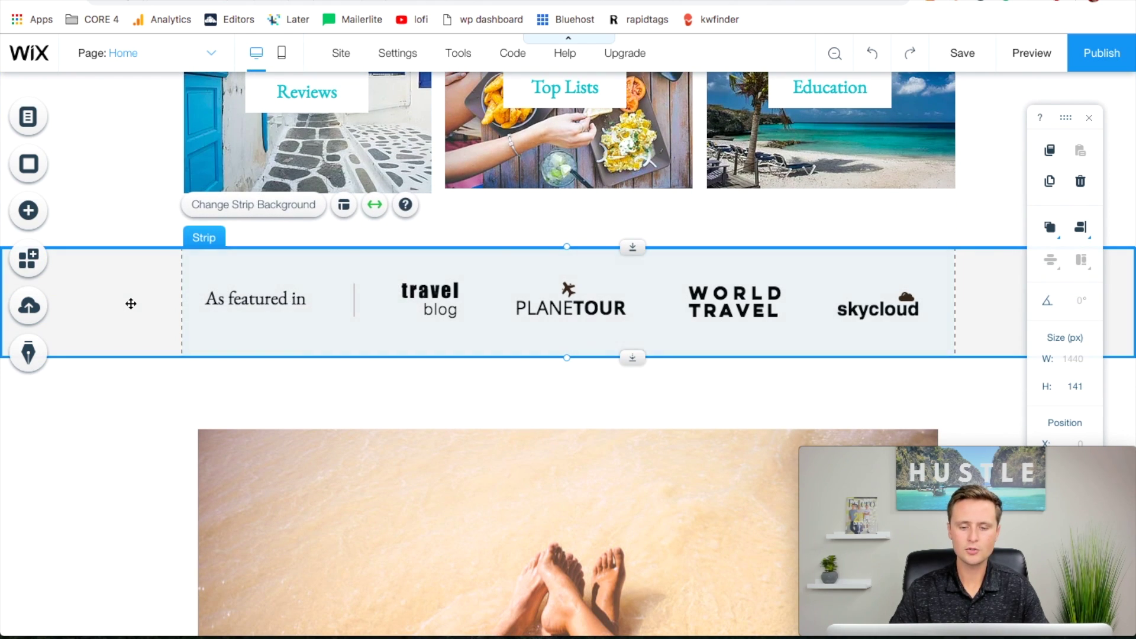
scroll(131, 303, "down", 1)
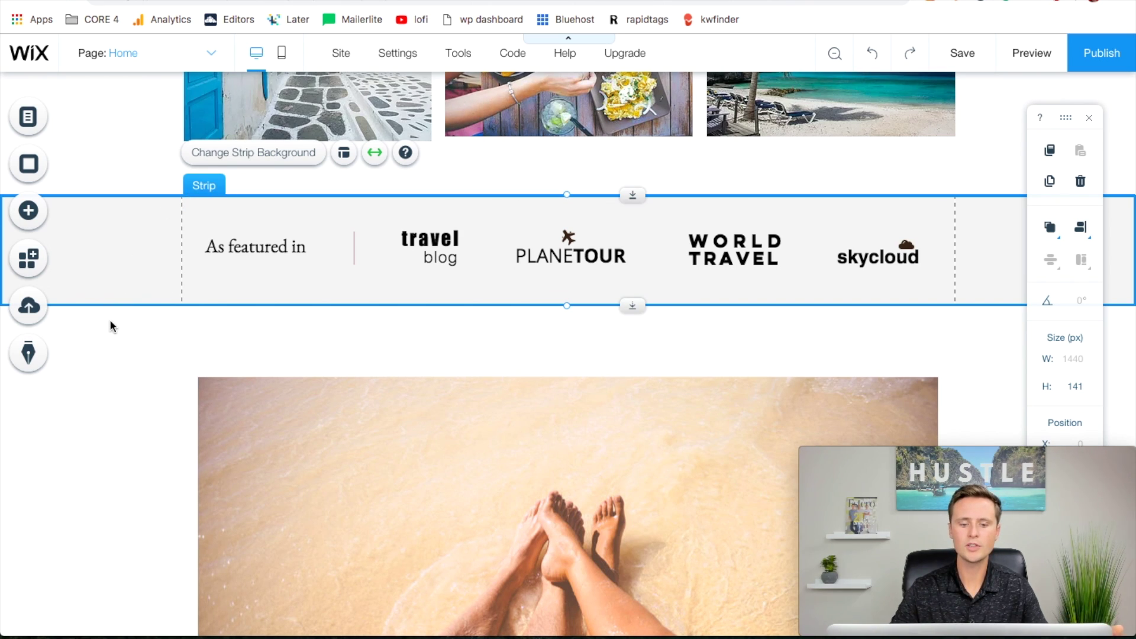
key("Delete")
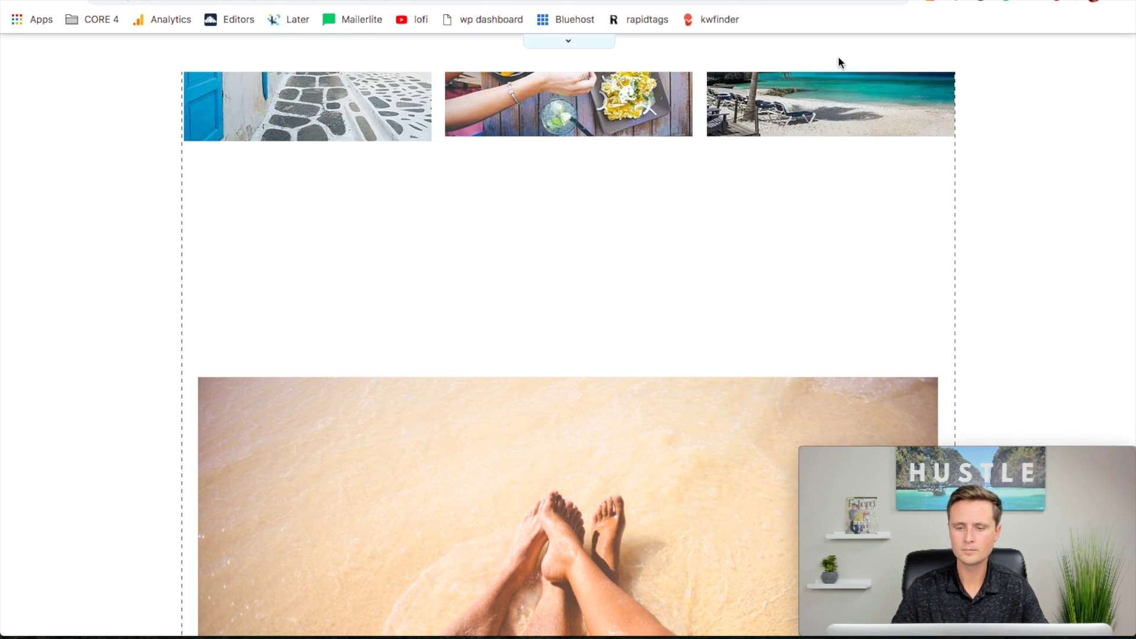
Close up the empty space between the category images section and the blog posts in the zoomed-out view.
left_click(836, 56)
scroll(651, 367, "down", 5)
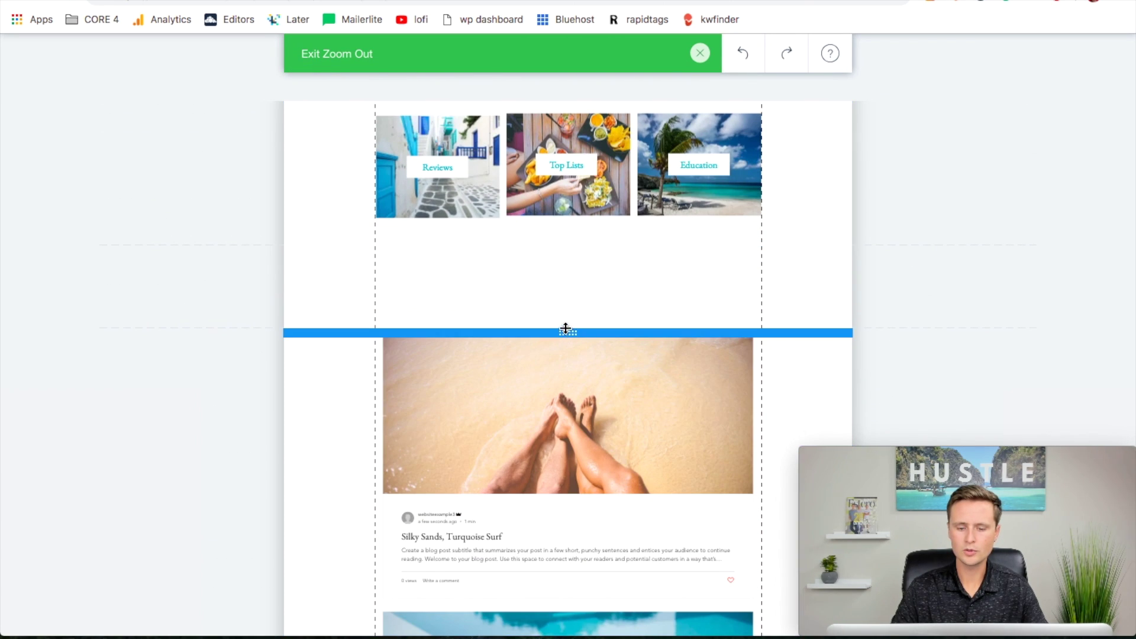
left_click_drag(563, 332, 565, 294)
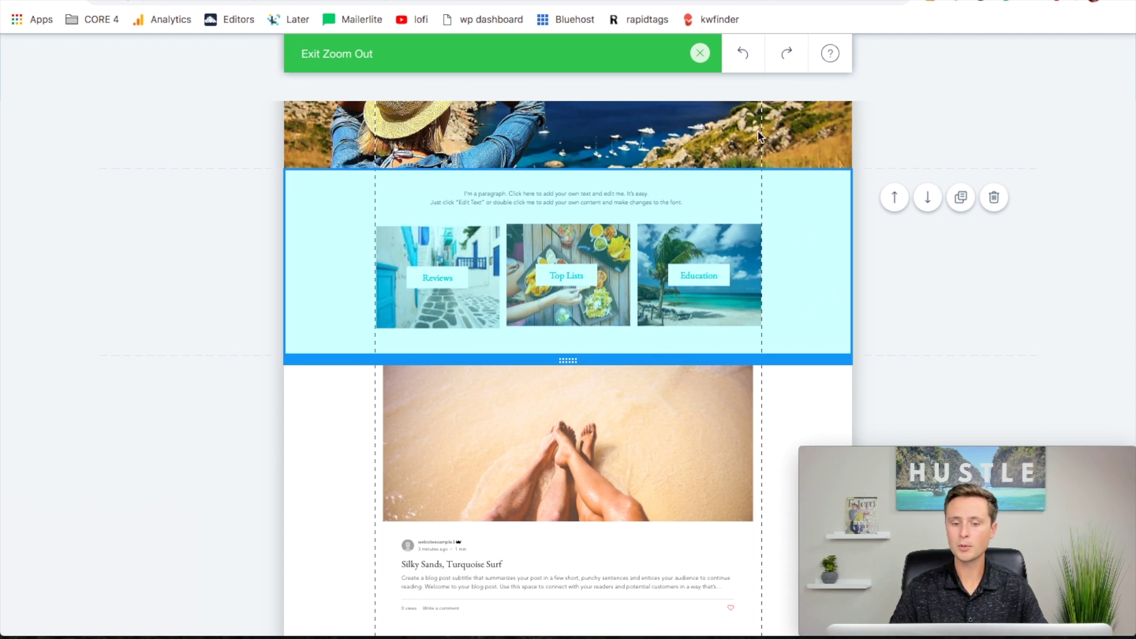
left_click(700, 53)
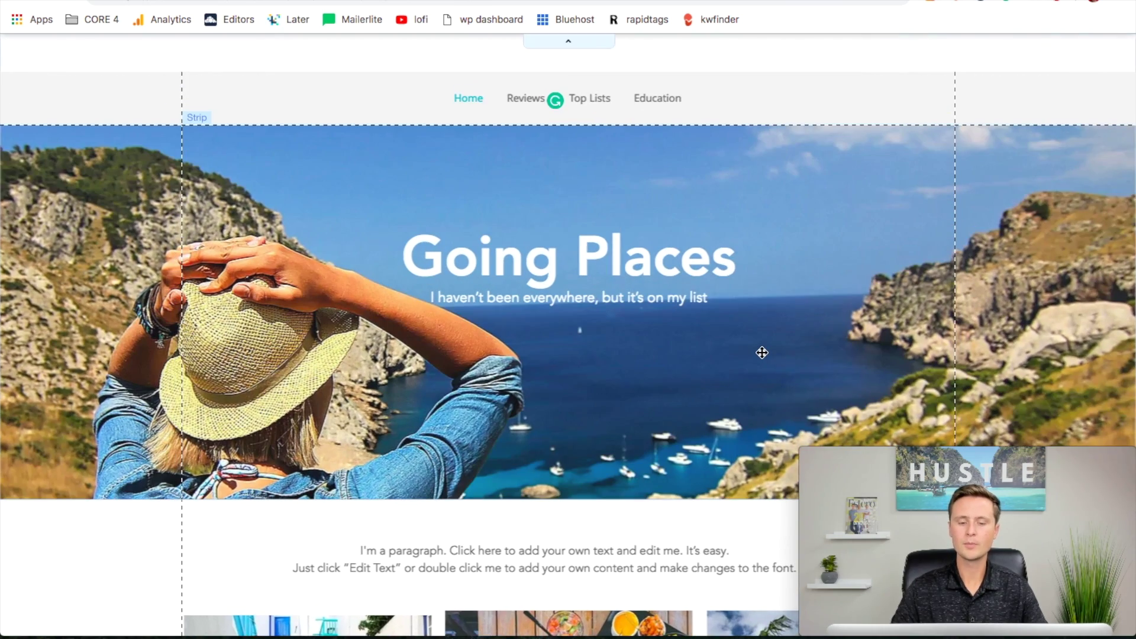
Delete the Instagram feed and the turquoise social media strip above it from the footer.
scroll(762, 352, "down", 15)
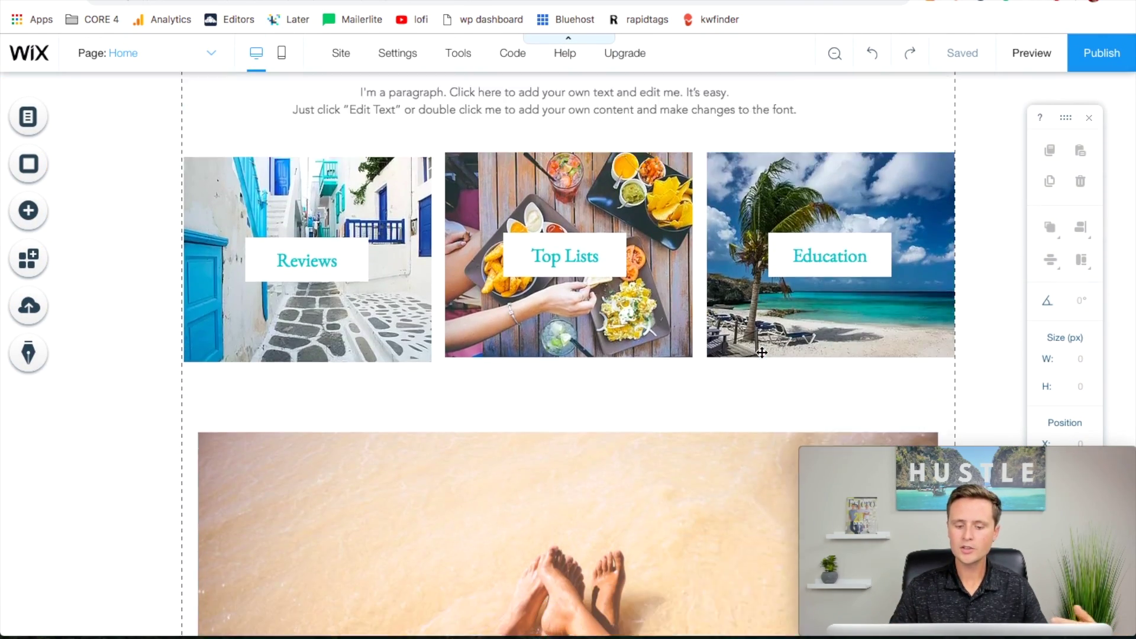
scroll(762, 352, "down", 15)
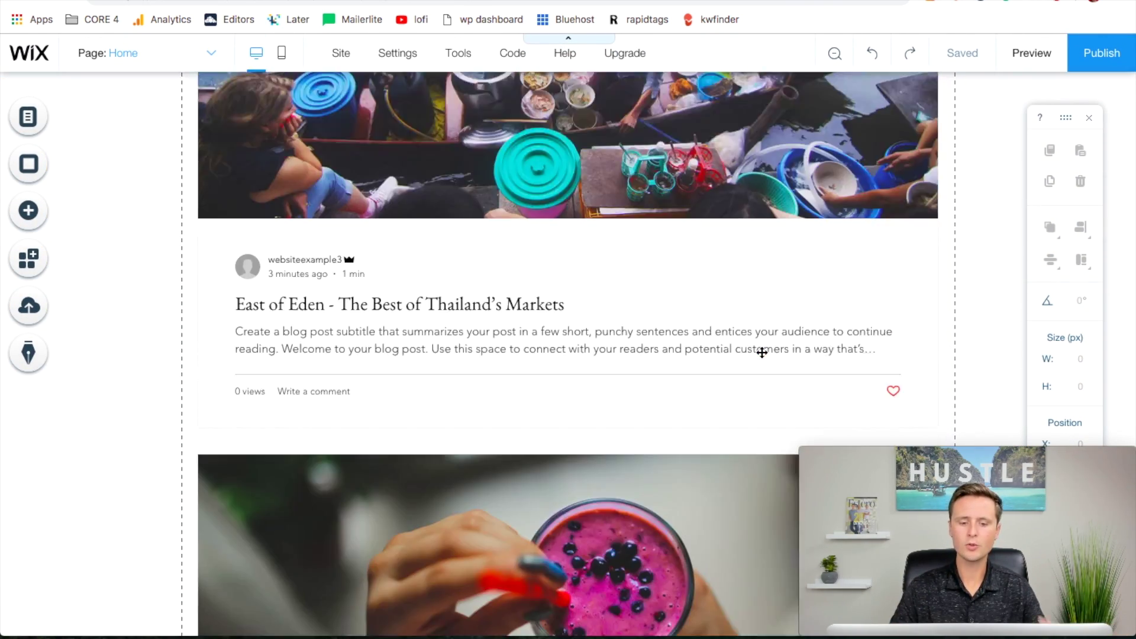
scroll(762, 353, "down", 15)
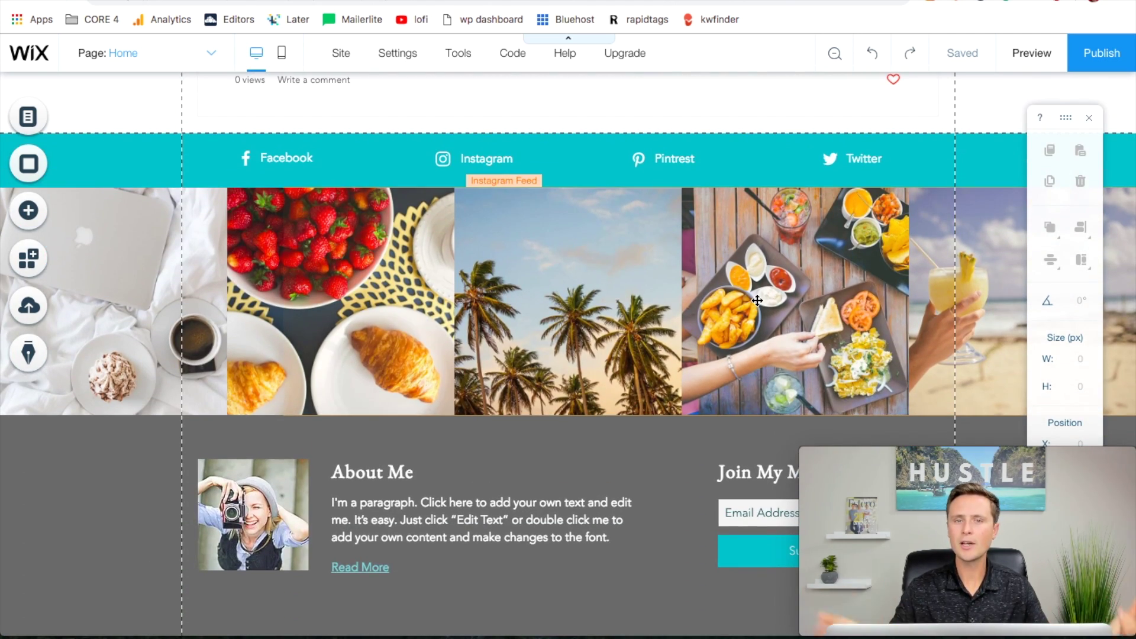
left_click(281, 319)
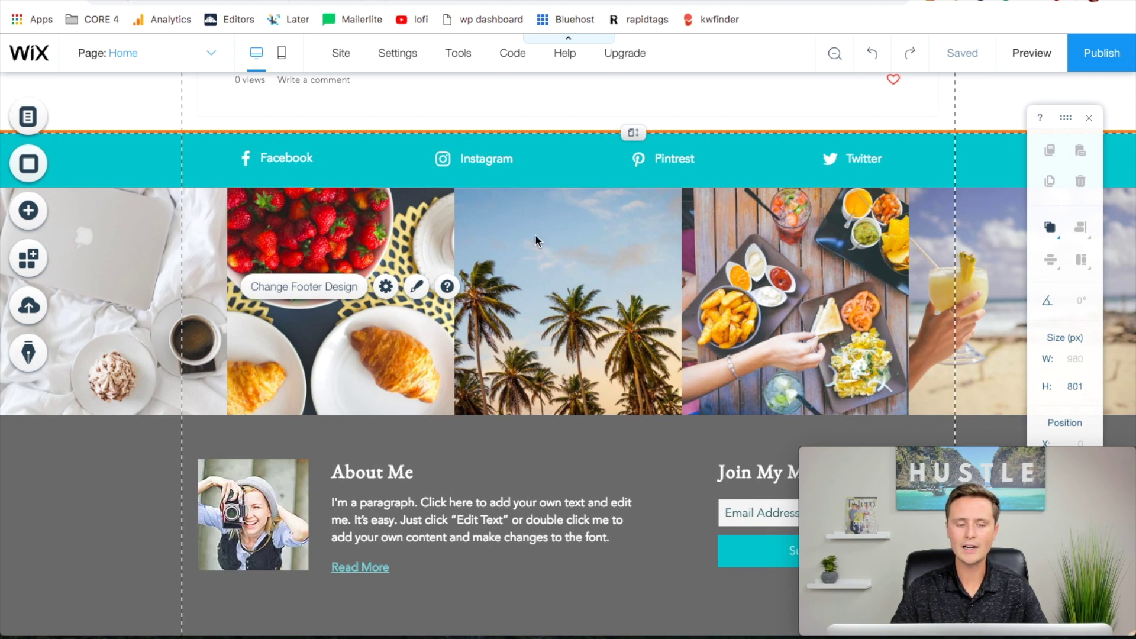
left_click(610, 257)
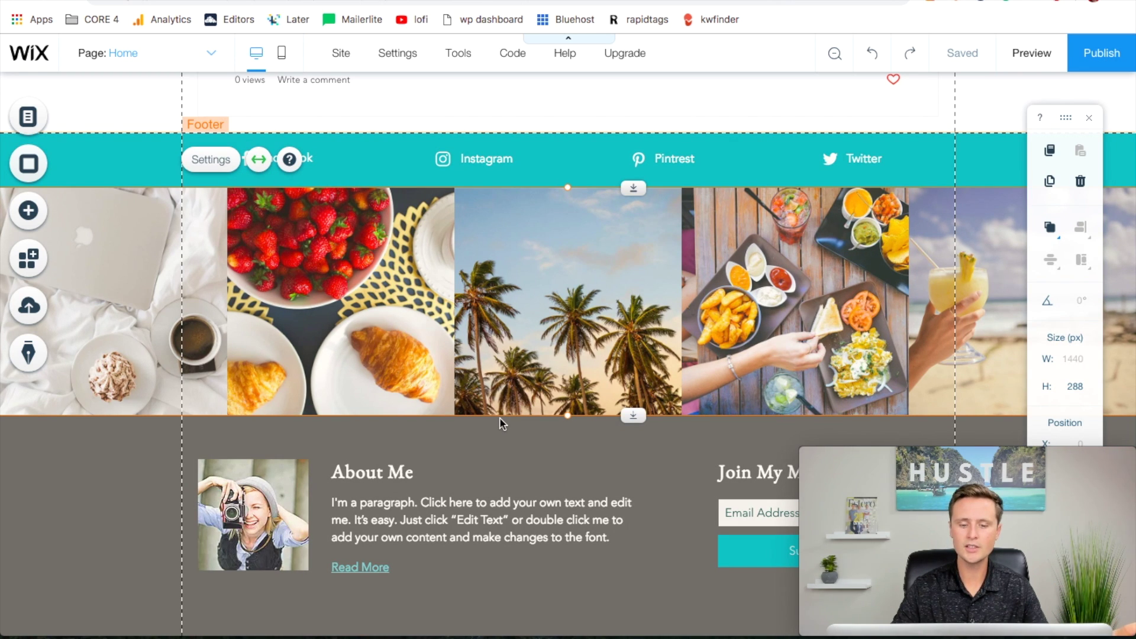
key("Delete")
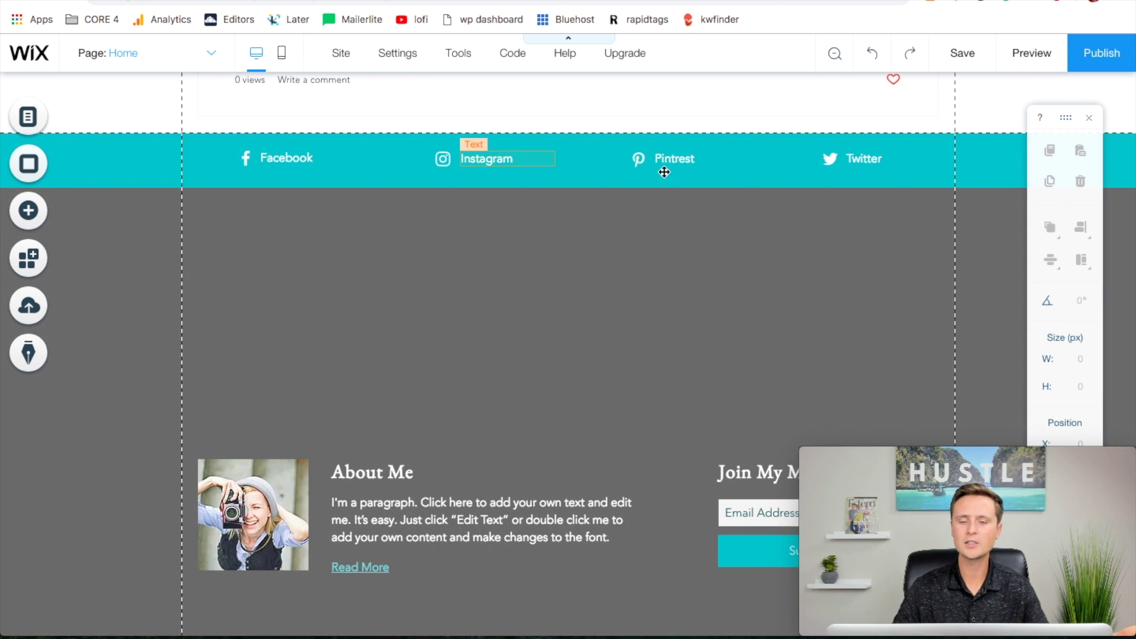
left_click(587, 178)
key("Delete")
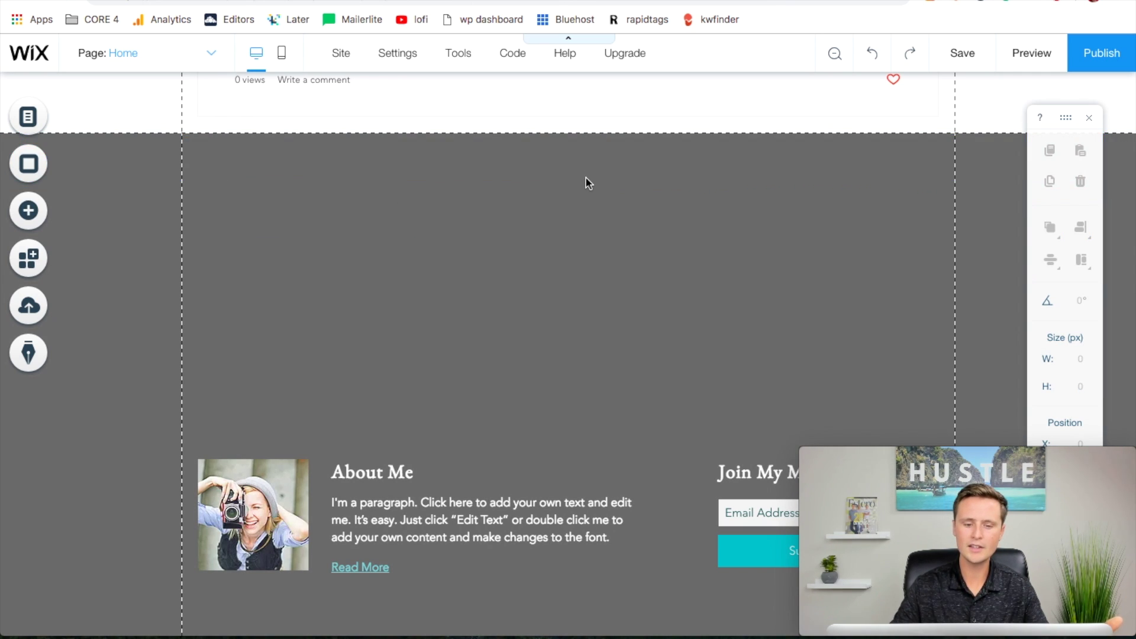
Remove the "Read More" link and its blank line from the About Me paragraph in the footer.
scroll(516, 341, "down", 3)
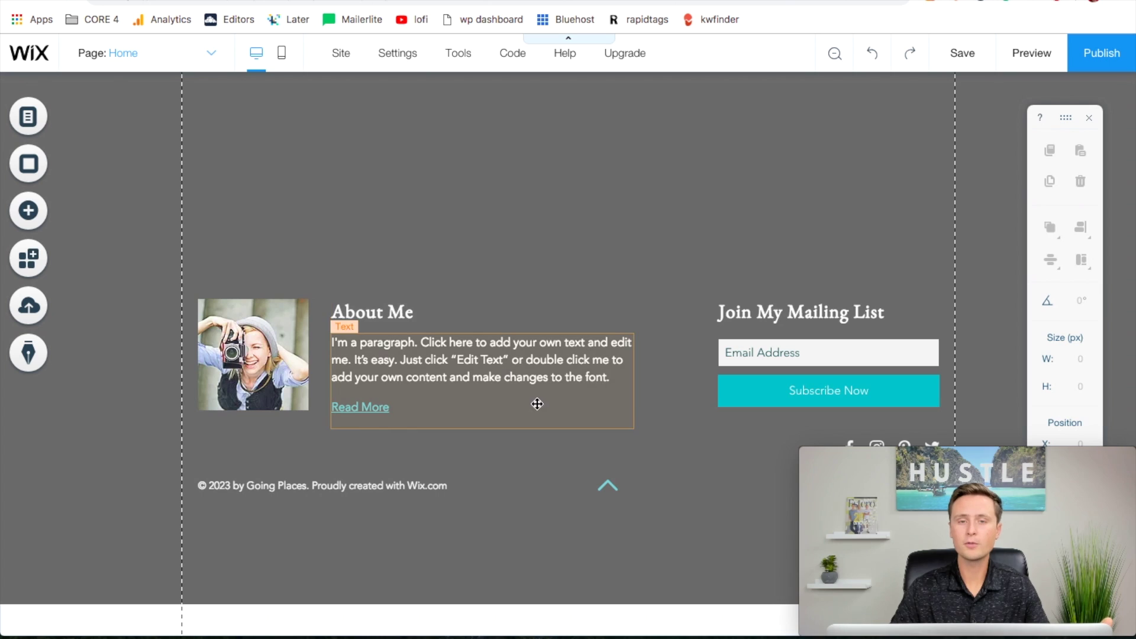
left_click(542, 227)
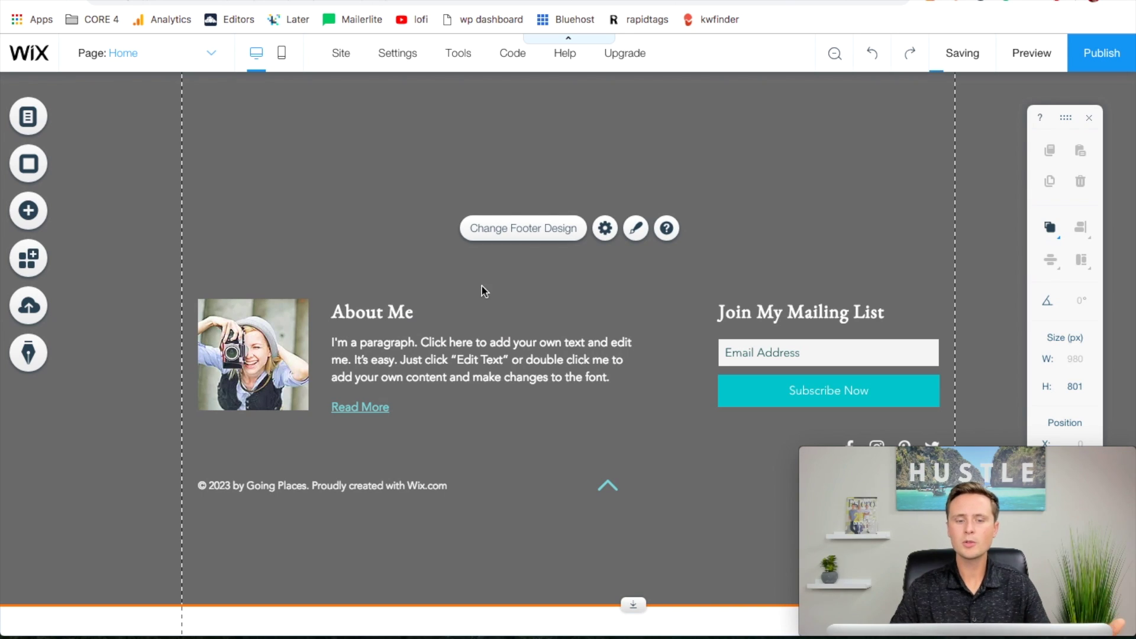
left_click(467, 383)
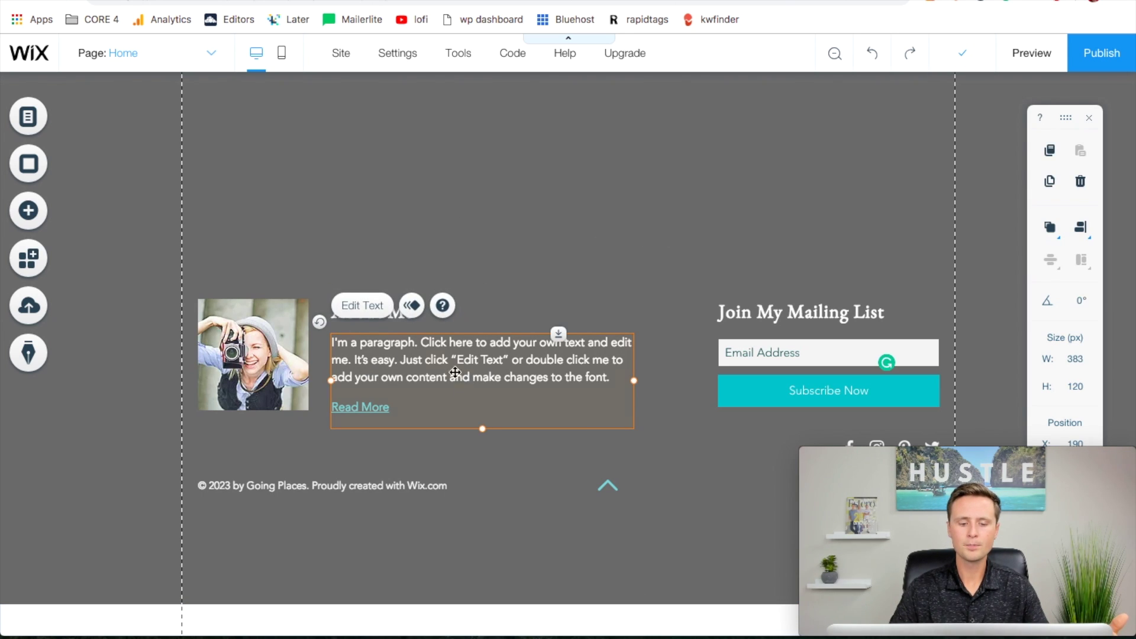
left_click(381, 313)
left_click(390, 407)
left_click_drag(389, 407, 339, 409)
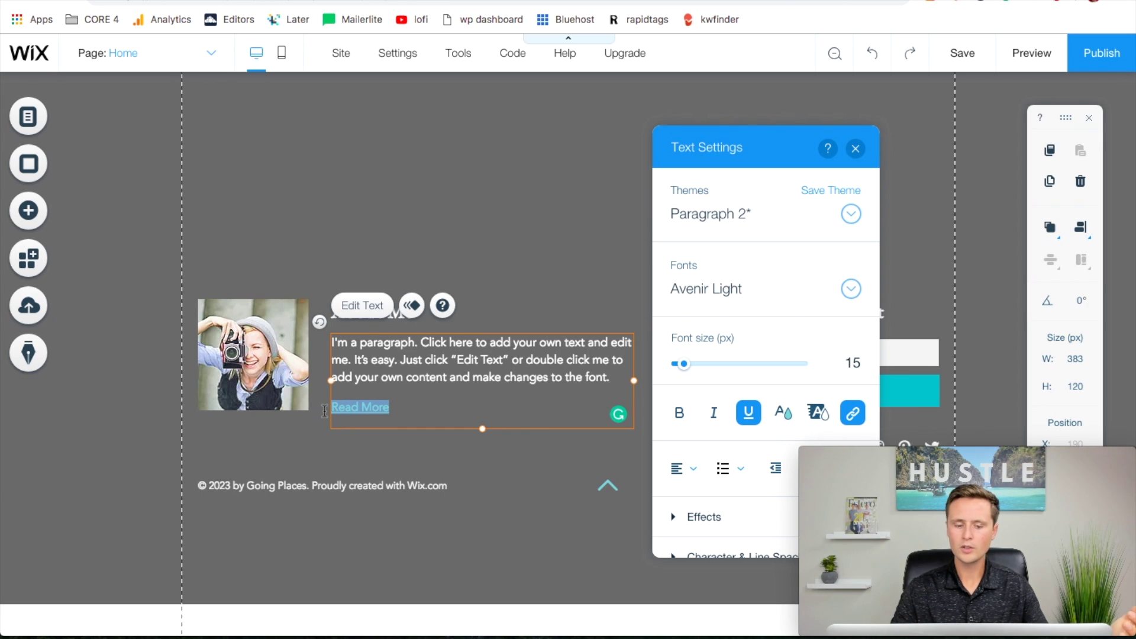
key("BackSpace")
key("BackSpace")
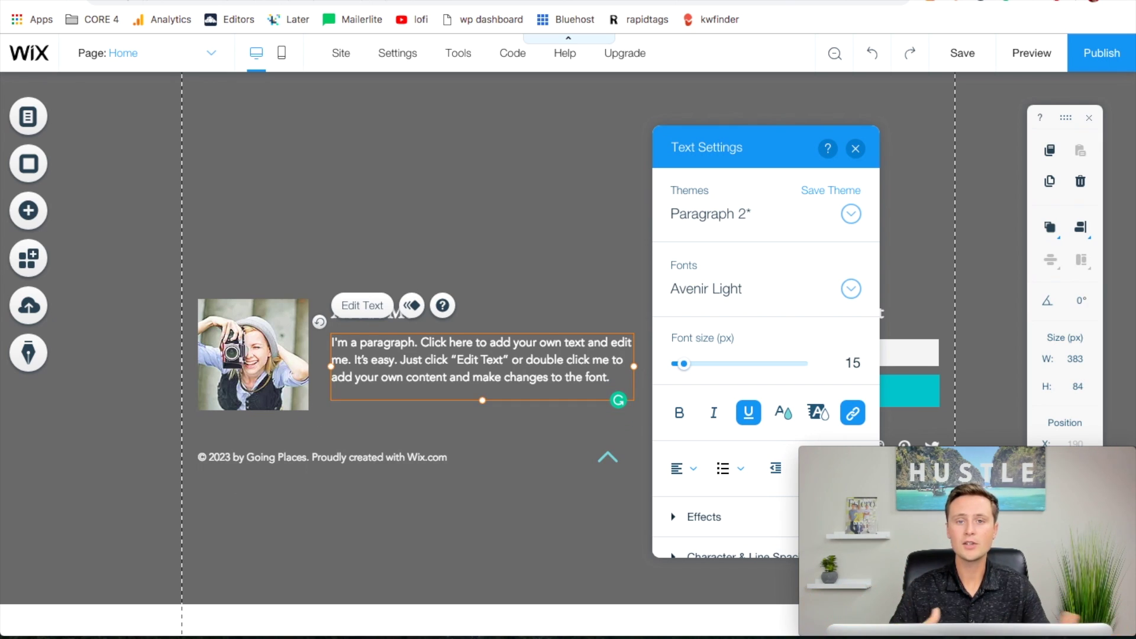
left_click(855, 148)
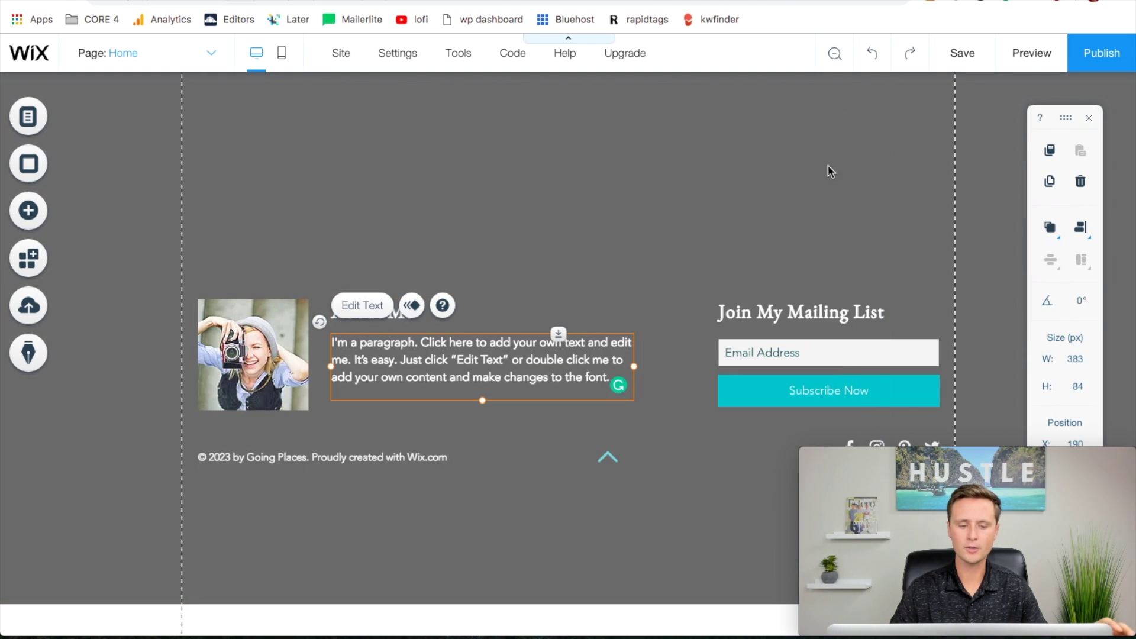
Select all remaining footer elements together and move them up to just below the footer's upper edge.
left_click(529, 212)
left_click_drag(137, 233, 275, 253)
left_click(146, 255)
left_click_drag(128, 239, 1021, 515)
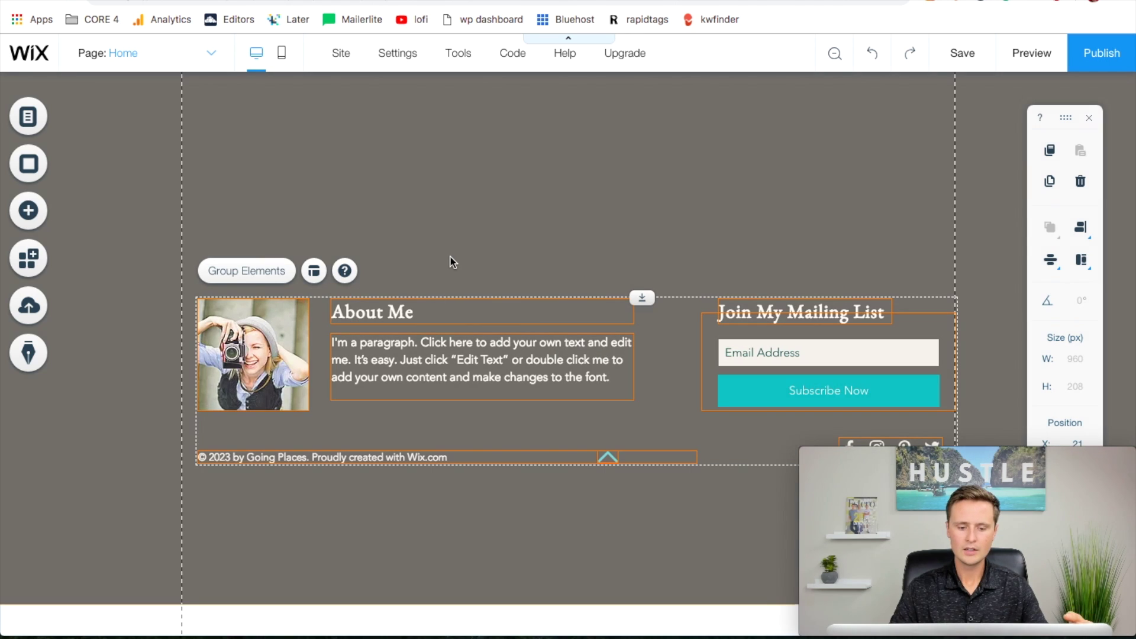
scroll(453, 262, "up", 1)
scroll(452, 262, "up", 3)
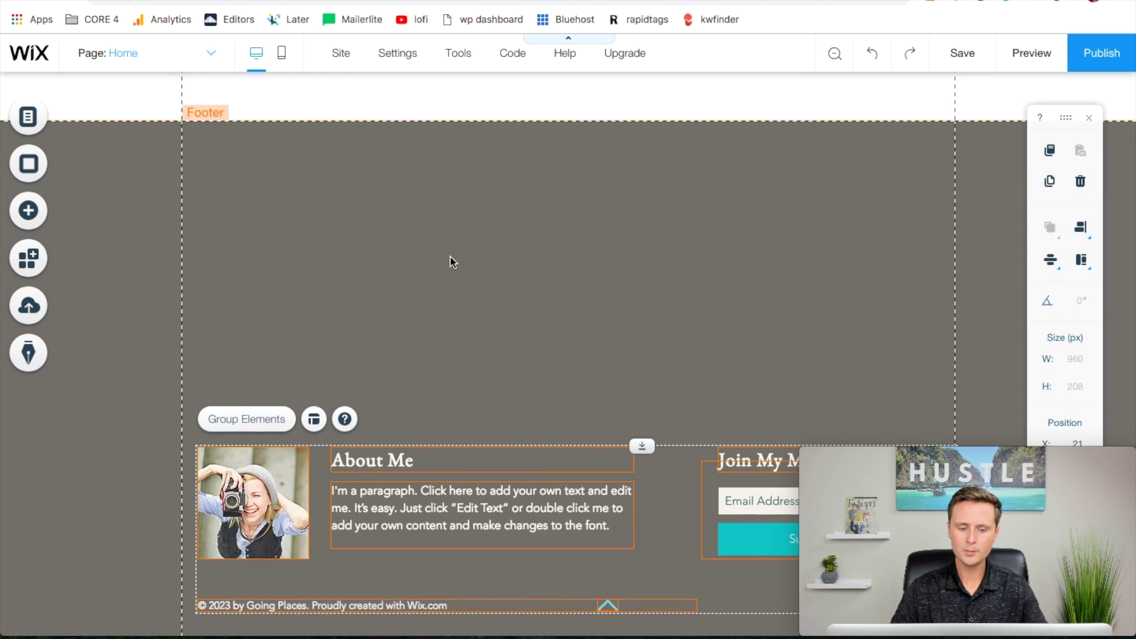
left_click_drag(426, 472, 414, 161)
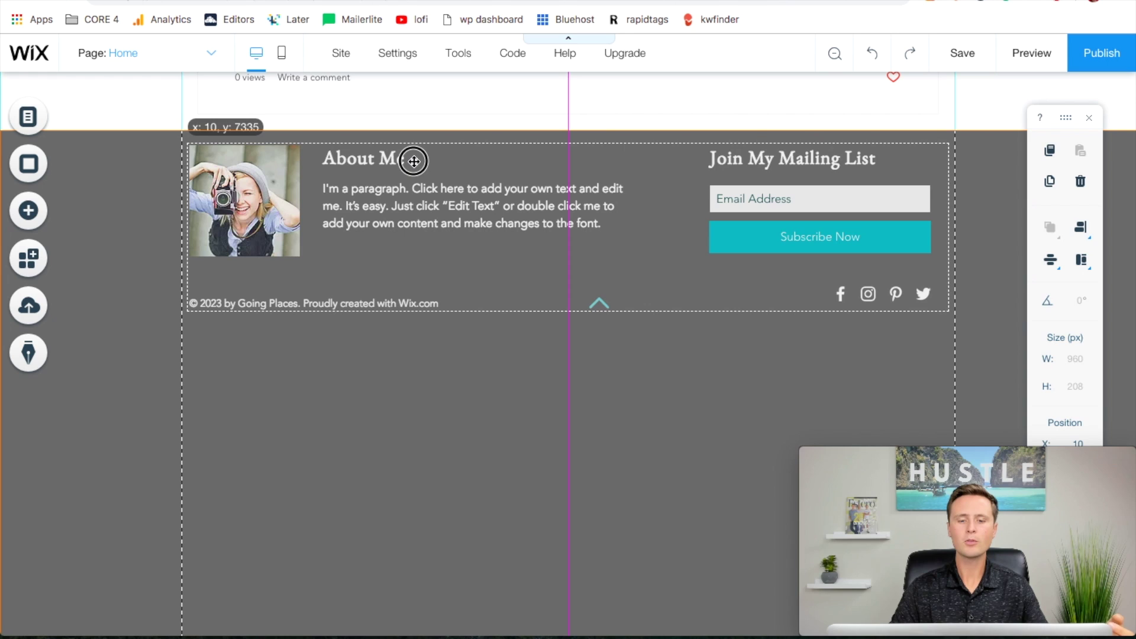
left_click_drag(414, 161, 413, 161)
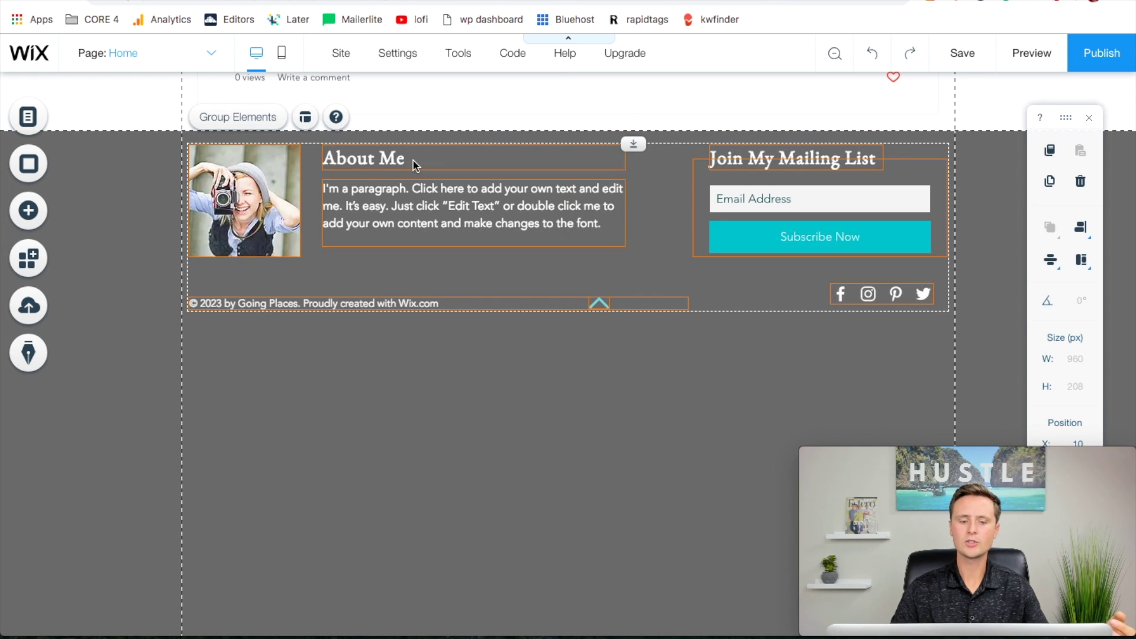
Delete the social bar below the mailing list form in the footer.
left_click(809, 323)
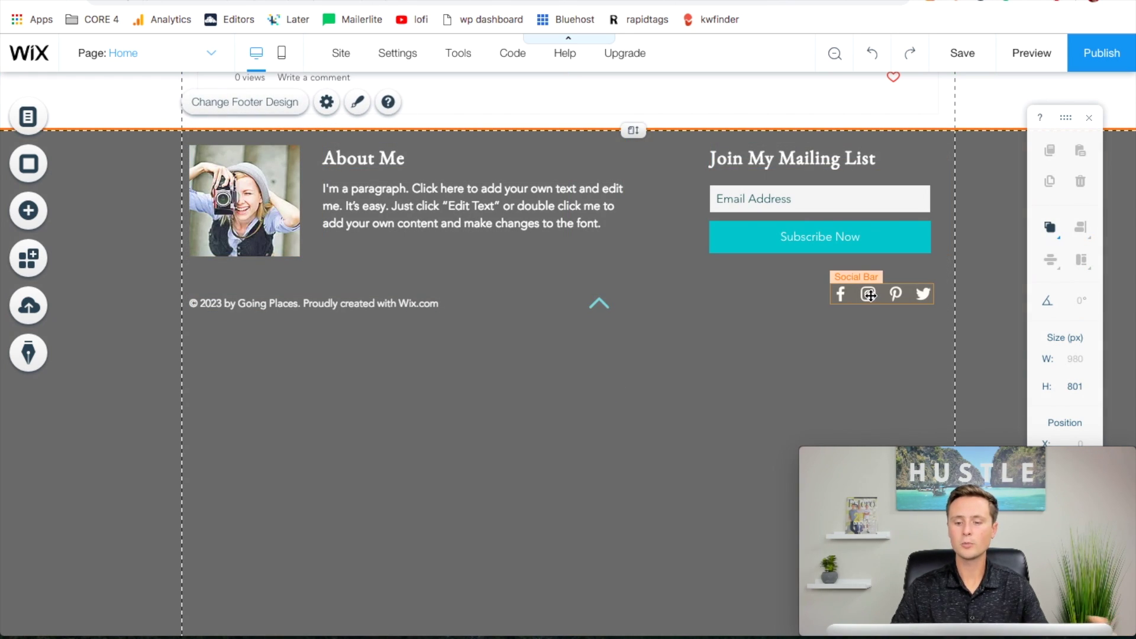
left_click(870, 295)
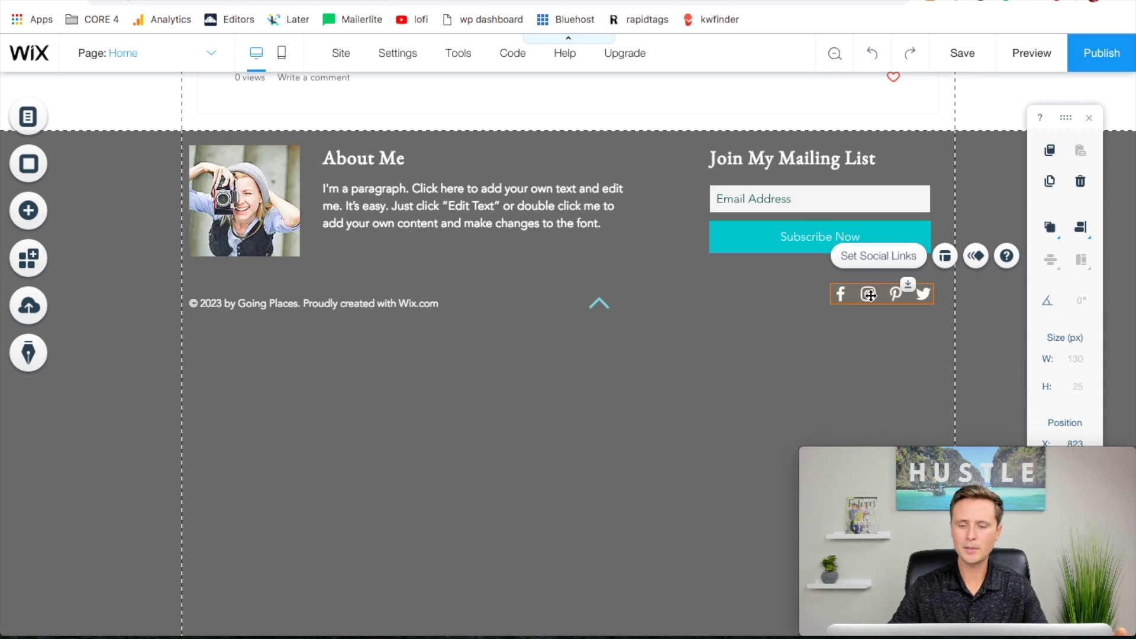
key("Delete")
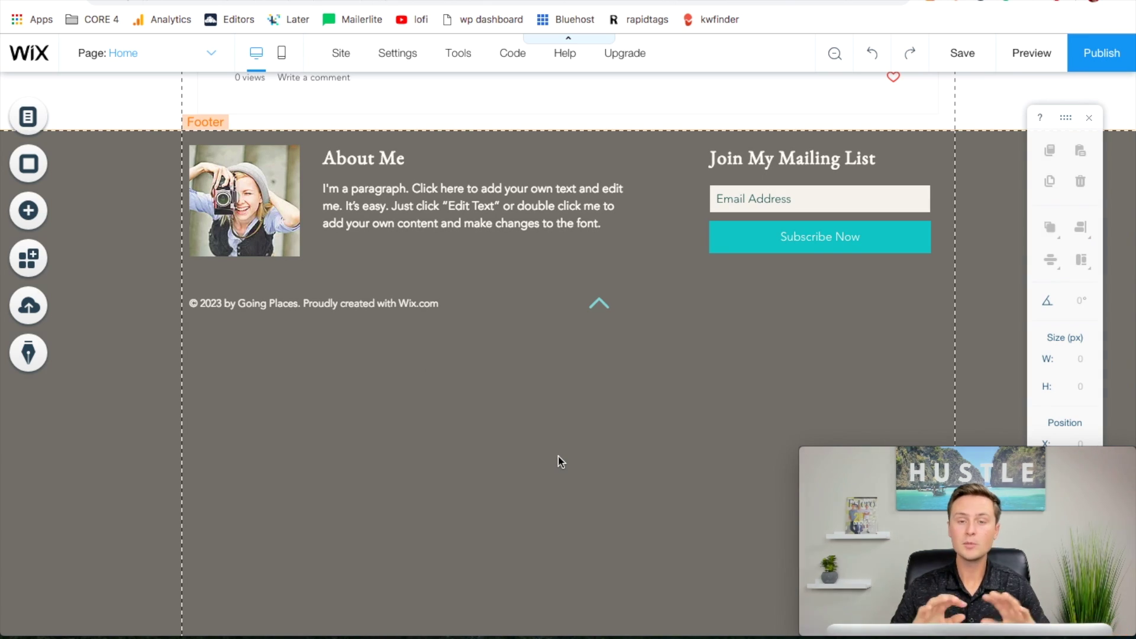
Shorten the footer to a height of about 227 px so it ends at the copyright line.
scroll(631, 462, "down", 3)
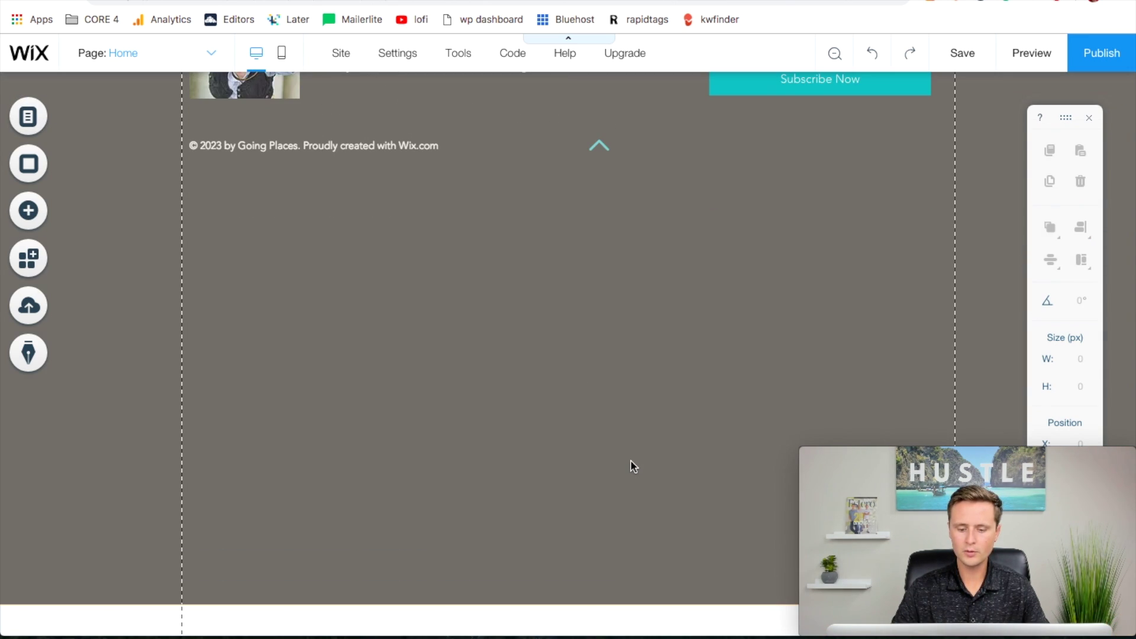
left_click(622, 543)
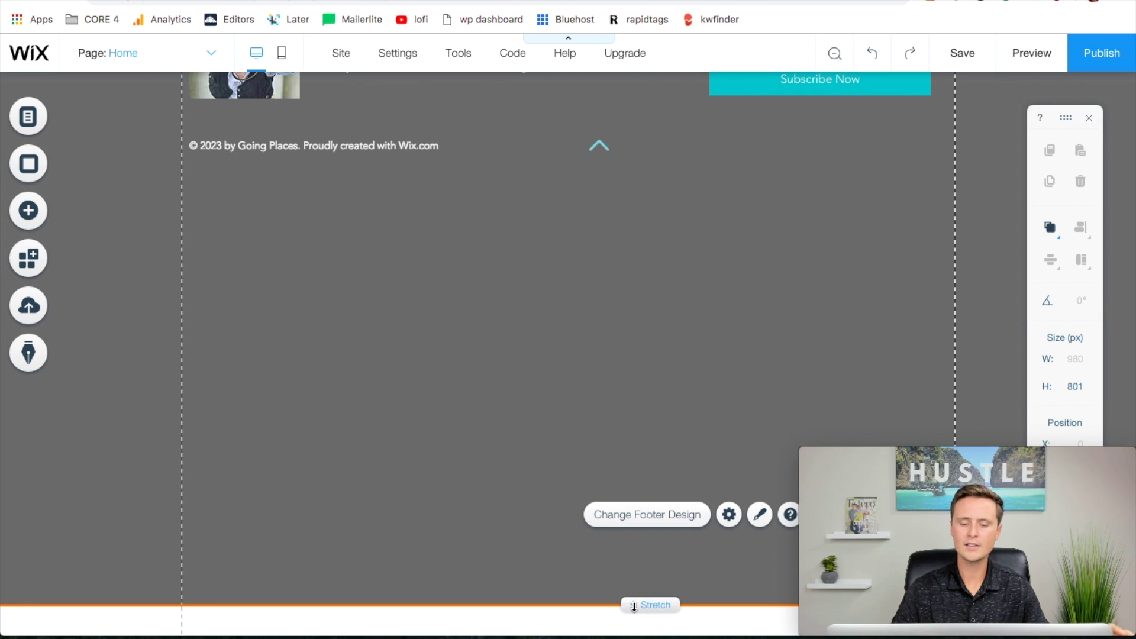
left_click_drag(634, 606, 636, 502)
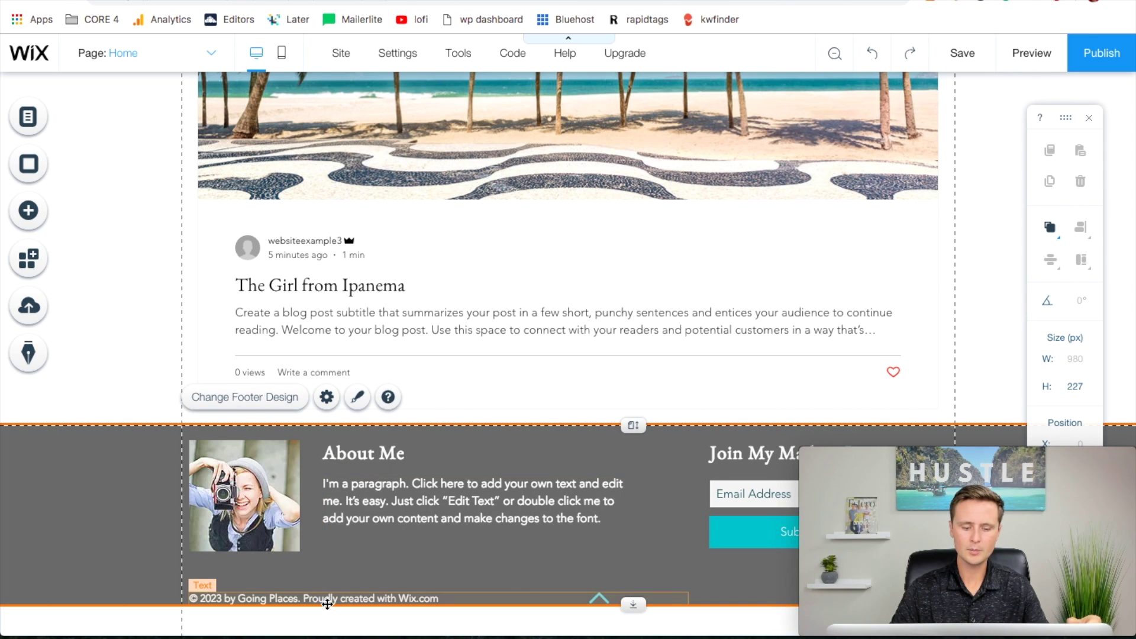
Select the copyright text and back-to-top arrow together and nudge them slightly up from the footer's lower edge.
left_click(334, 599)
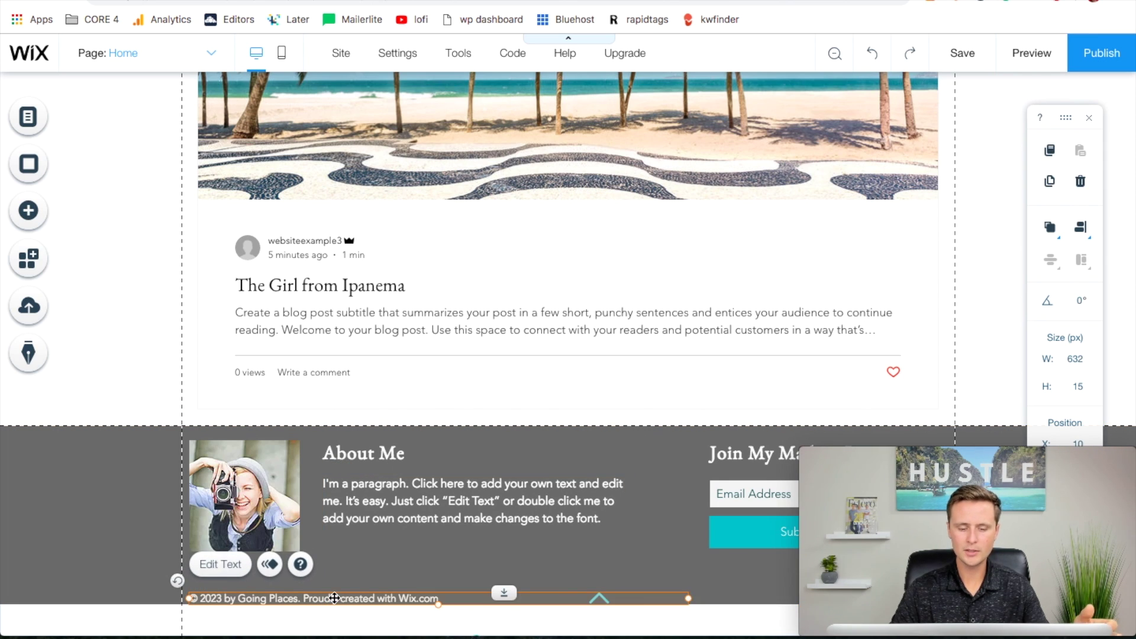
left_click(599, 600, "shift")
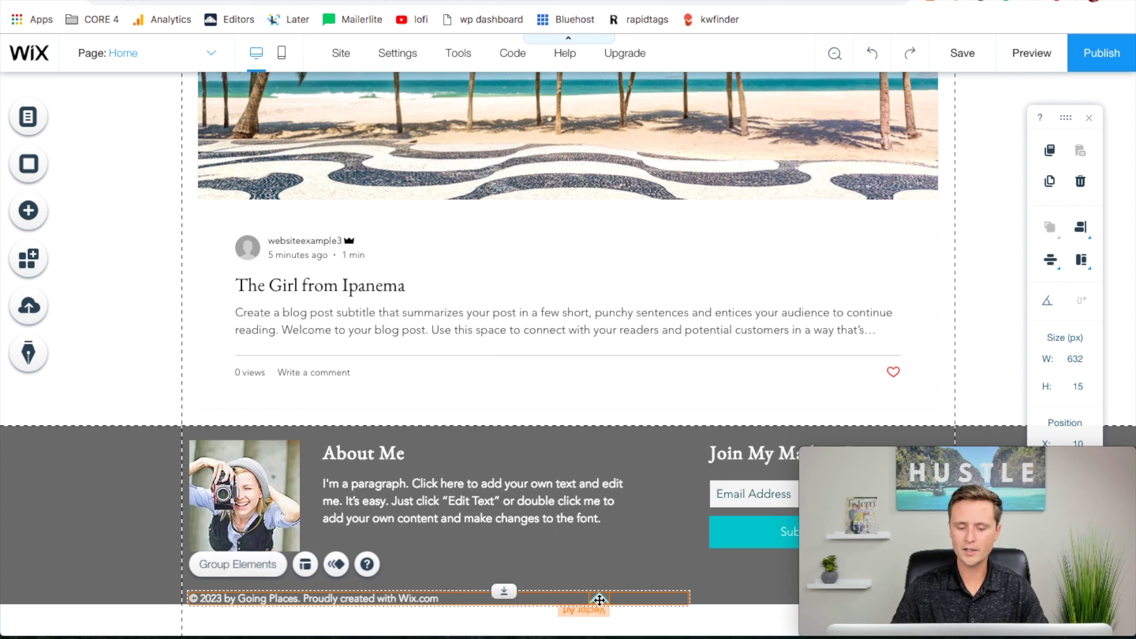
key("Up")
key("Up")
key("Up")
key("Up")
key("Up")
key("Up")
key("Up")
key("Up")
key("Up")
key("Up")
key("Up")
key("Up")
key("Up")
key("Up")
key("Up")
key("Up")
key("Up")
key("Up")
key("Up")
key("Up")
key("Up")
key("Up")
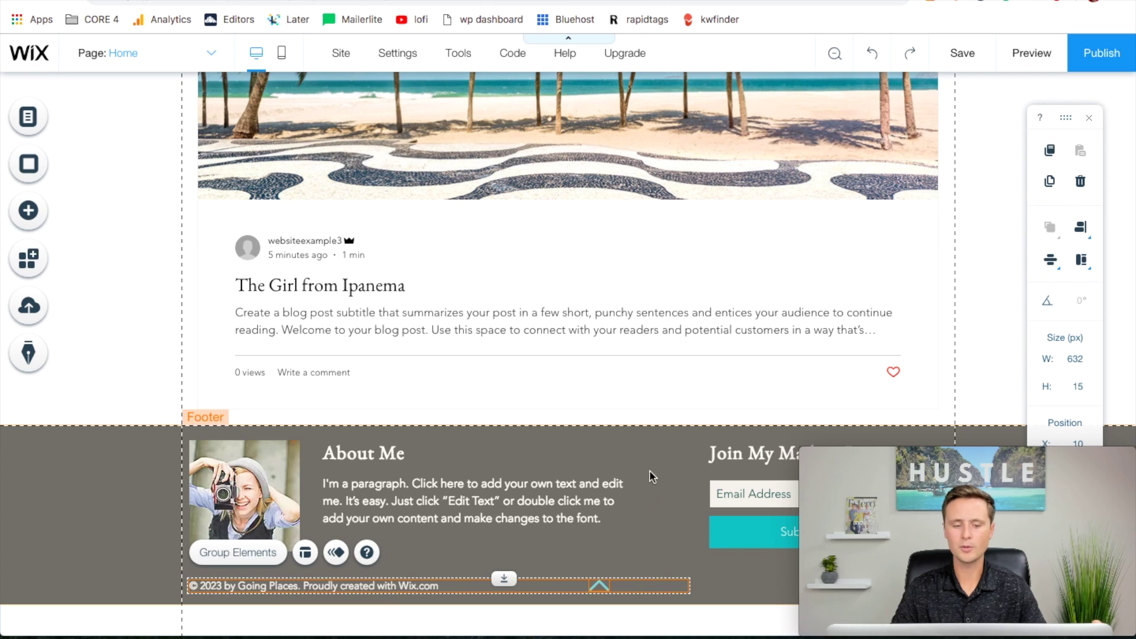
Preview the page to check the compact footer, and return to the editor.
left_click(1036, 64)
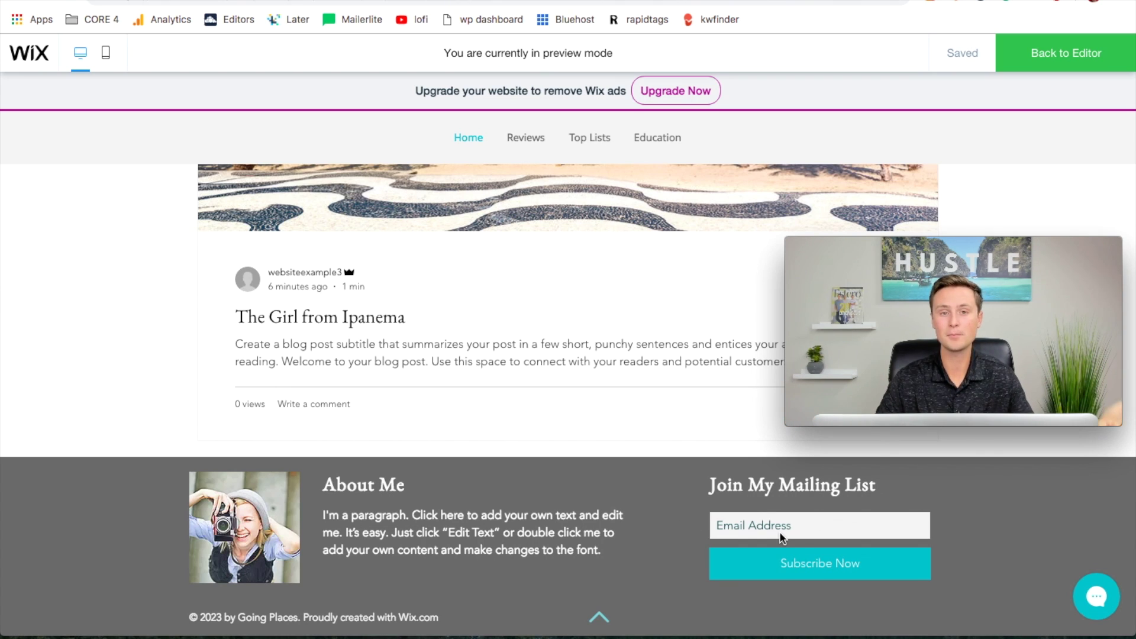
left_click(1082, 55)
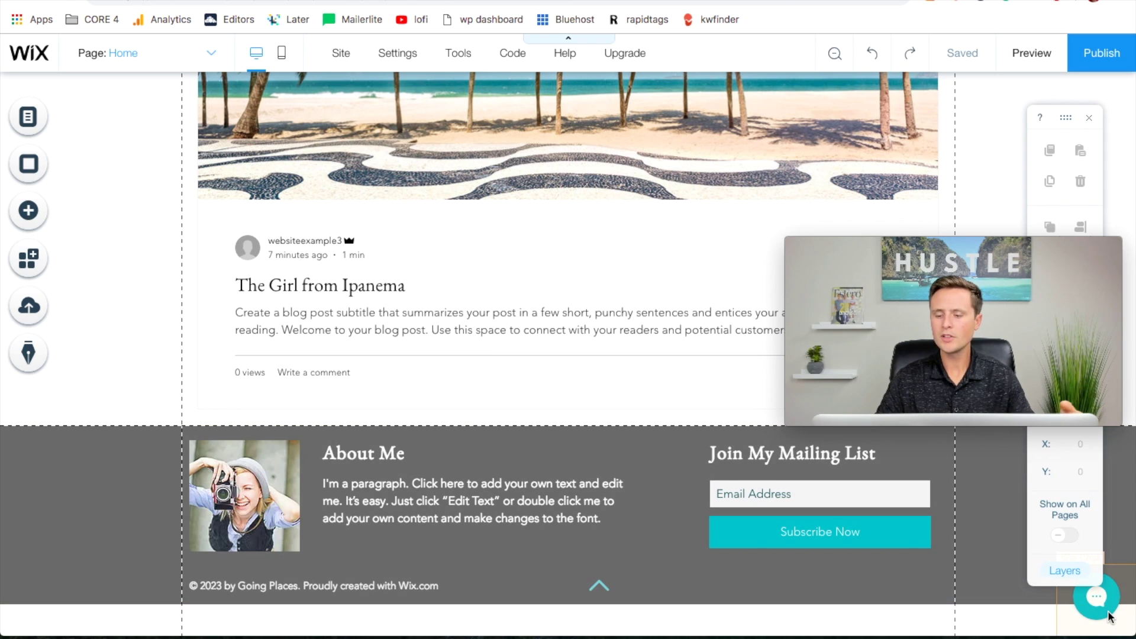
Delete the floating chat button from the site and save the changes.
left_click(1108, 609)
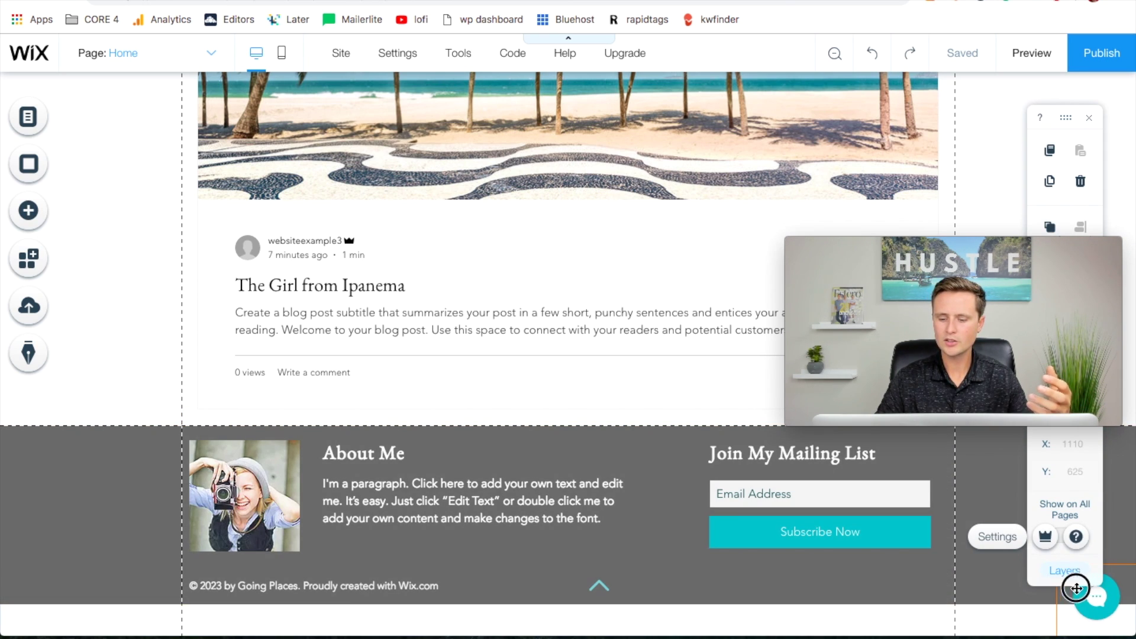
key("Delete")
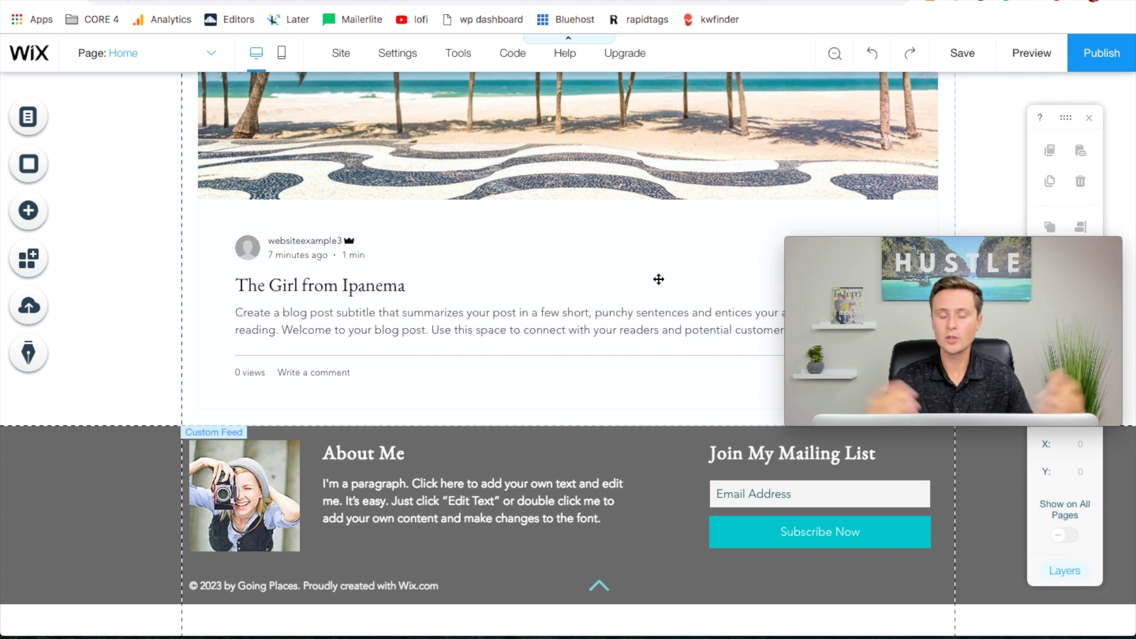
left_click(961, 56)
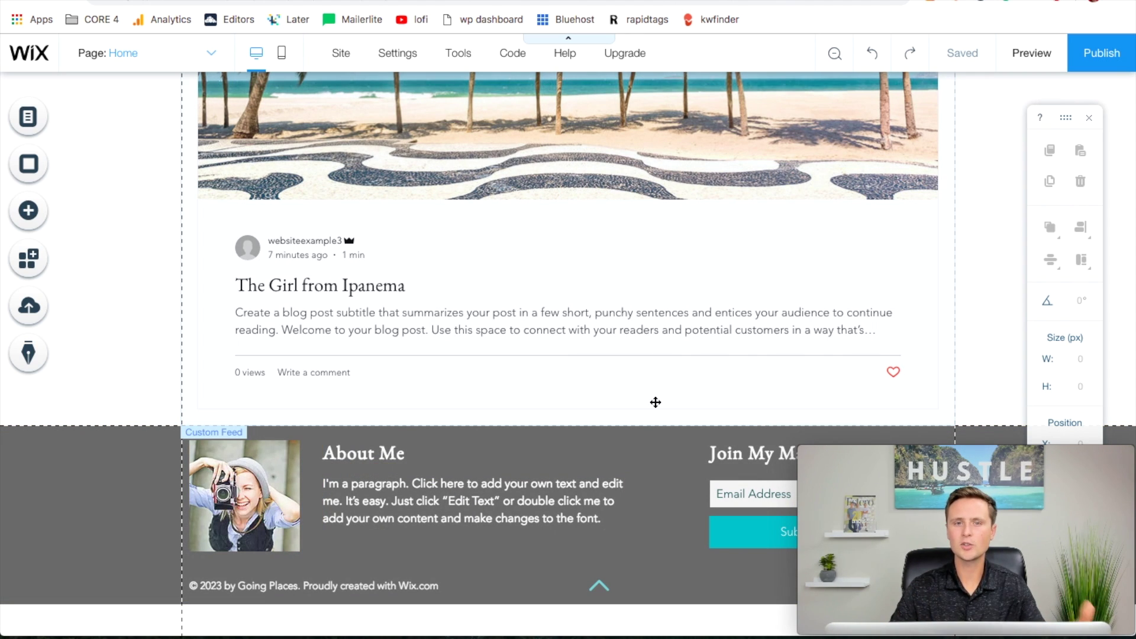
Duplicate the Affiliatemarketing site under the name "Aff Mkting Template".
left_click(682, 468)
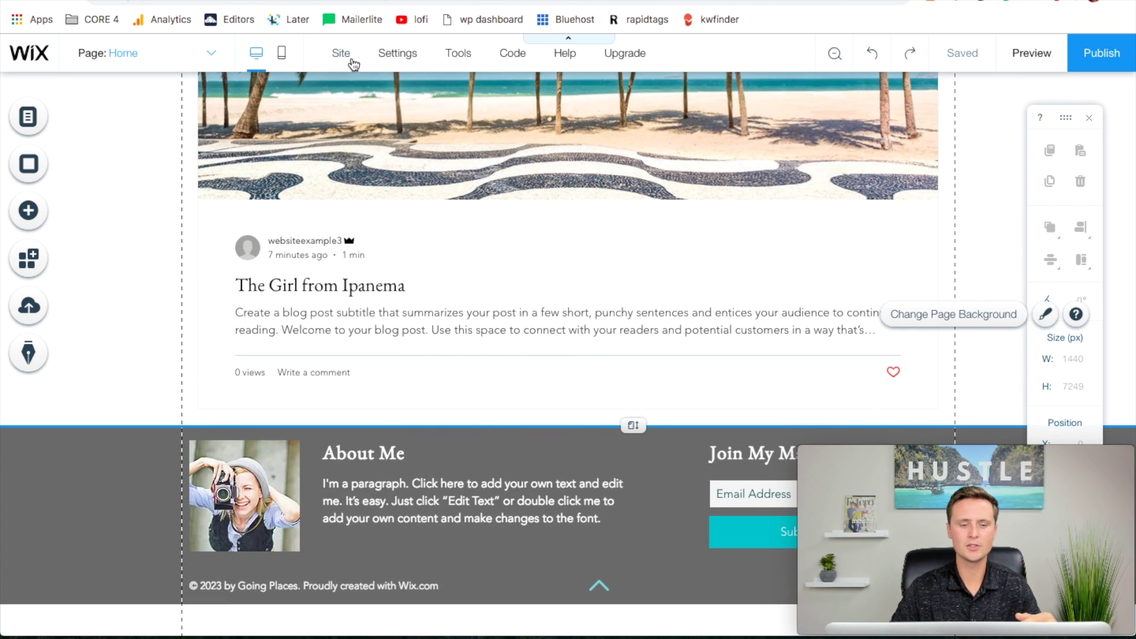
mouse_move(346, 57)
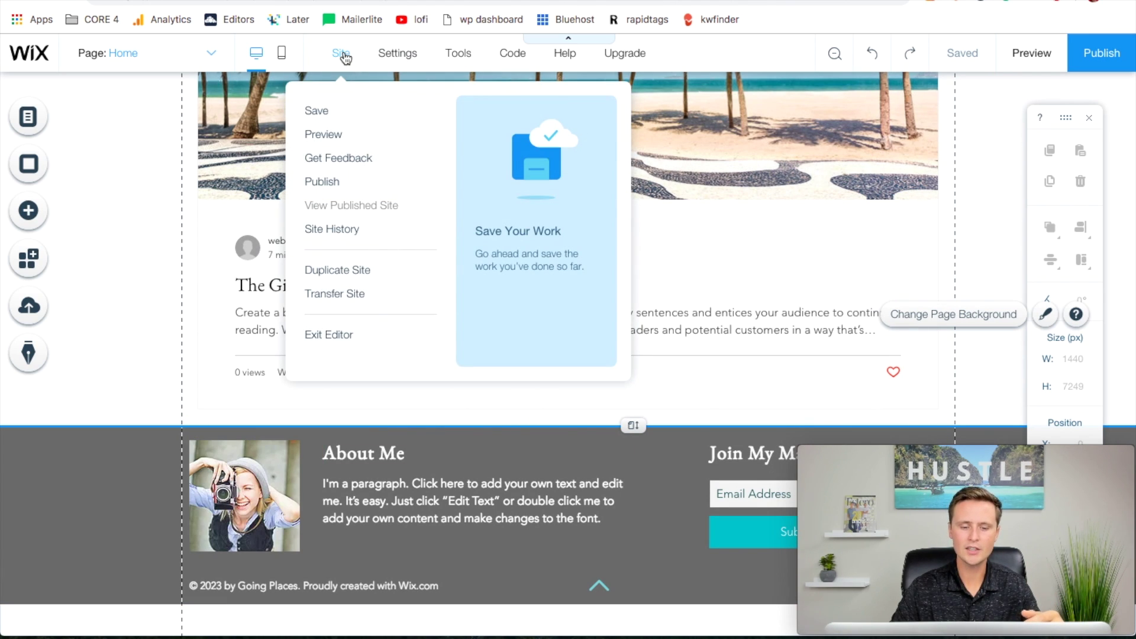
left_click(338, 271)
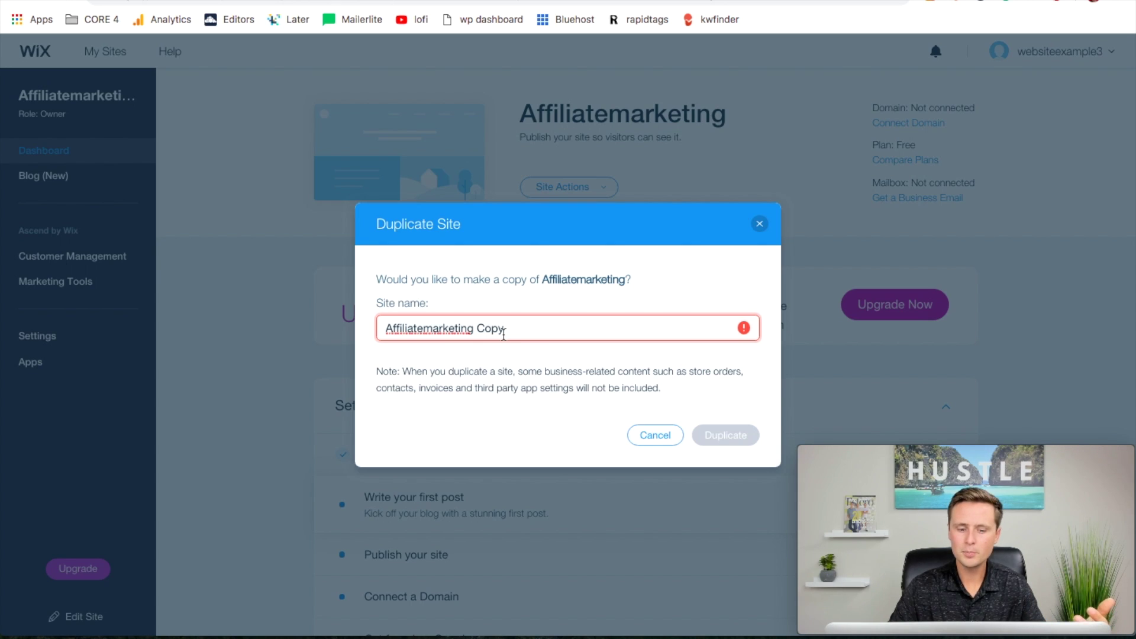
left_click_drag(504, 329, 378, 323)
type("Aff Mkting Template")
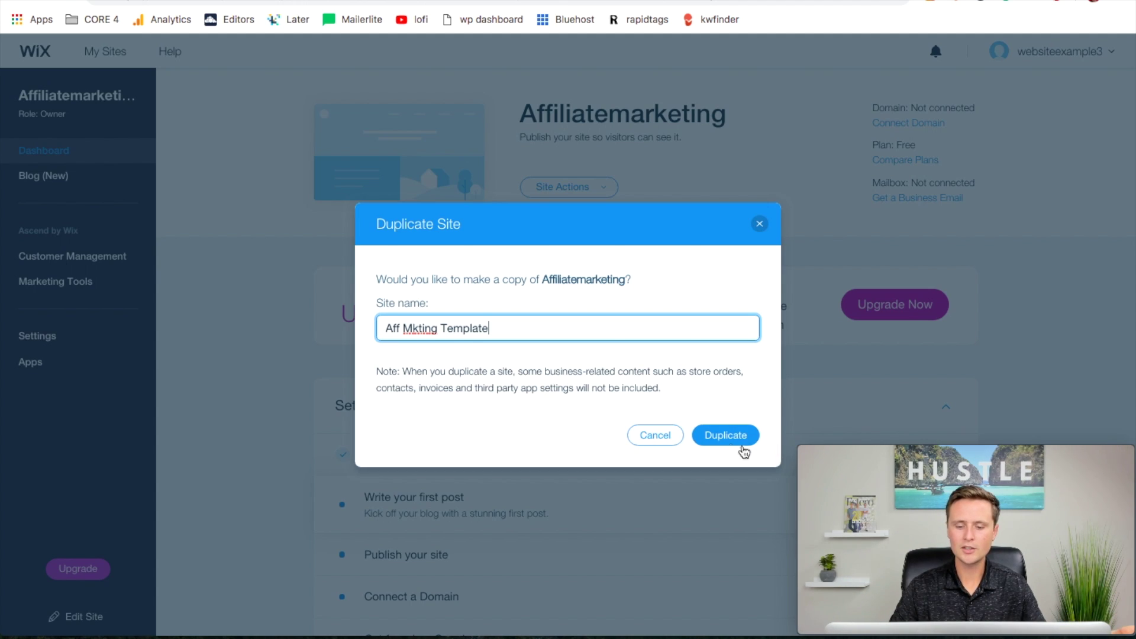
left_click(727, 439)
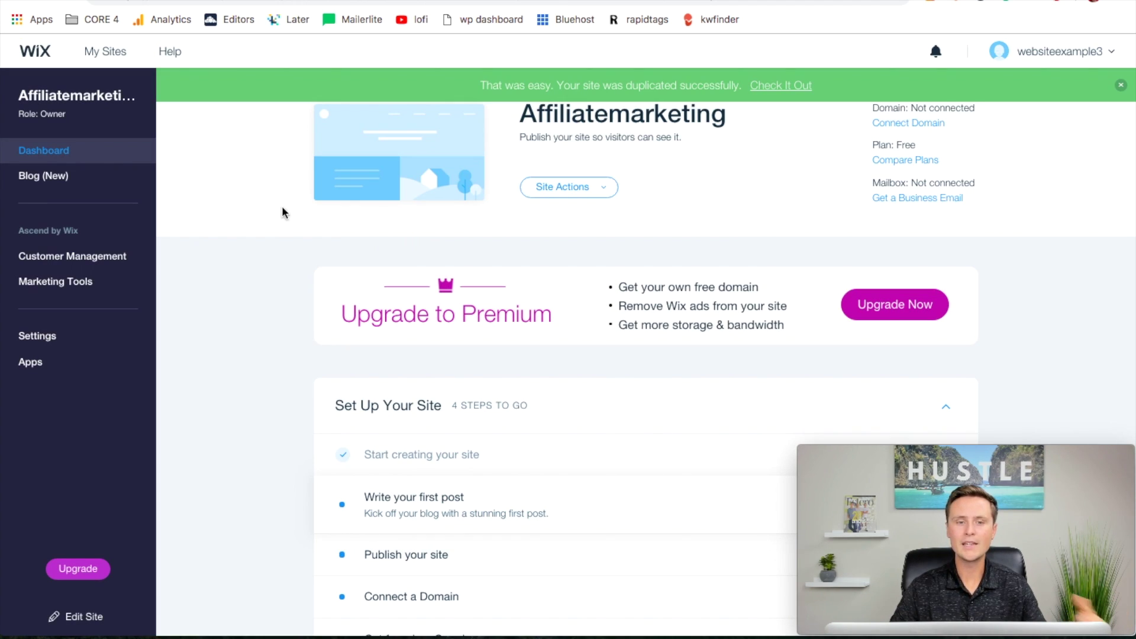
Check the Aff Mkting Template copy and its quick actions in the site list, and return to the original site's home page.
left_click(107, 53)
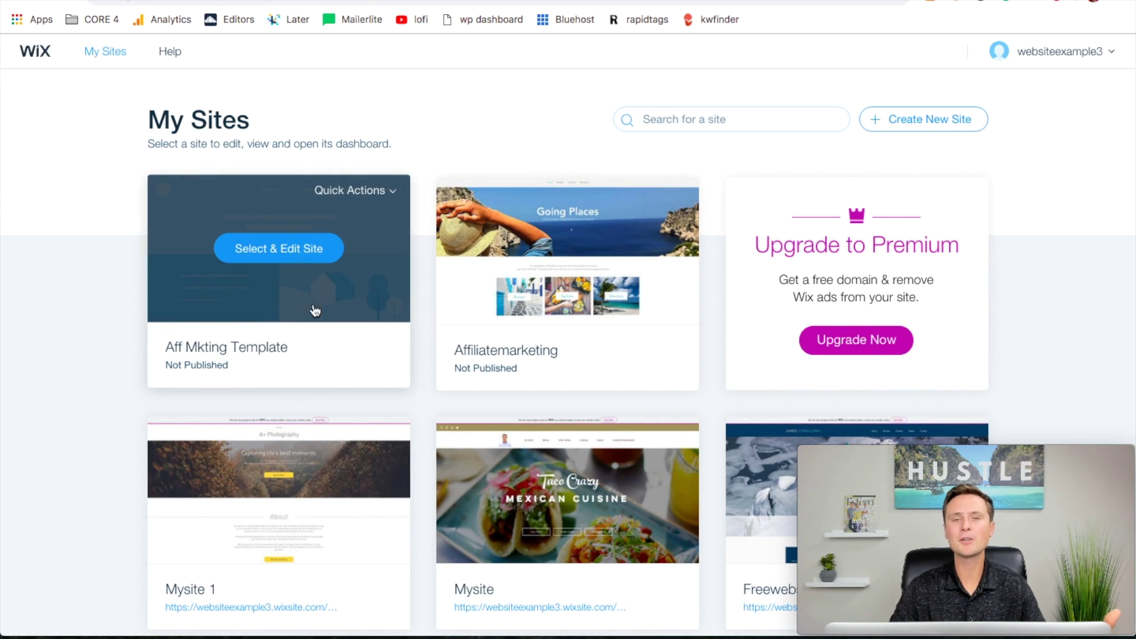
left_click(387, 195)
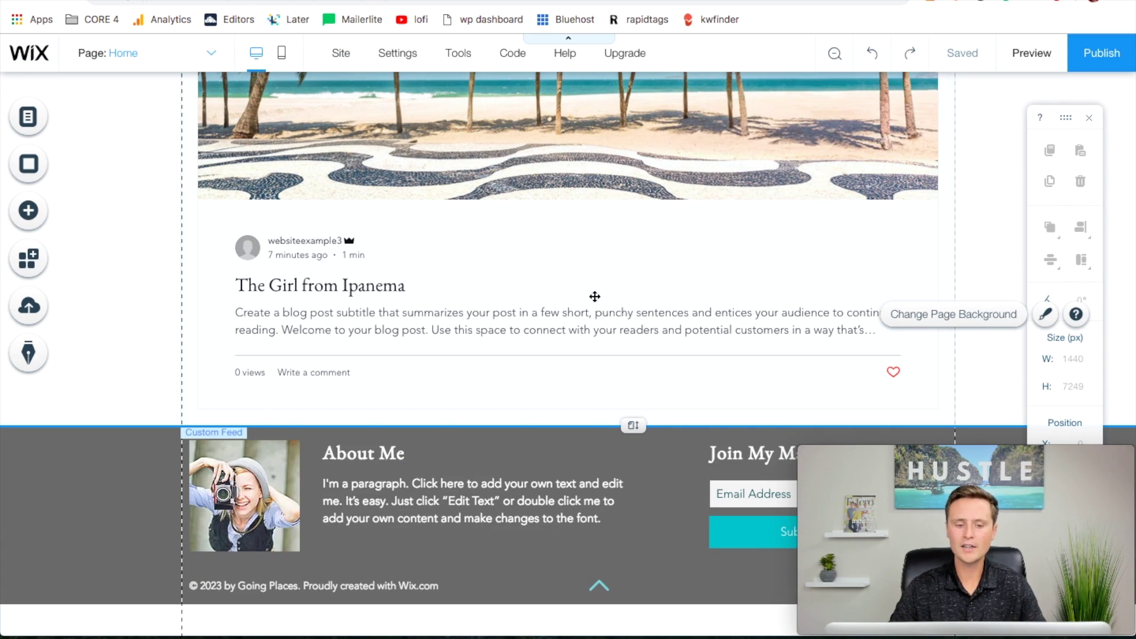
scroll(595, 296, "up", 20)
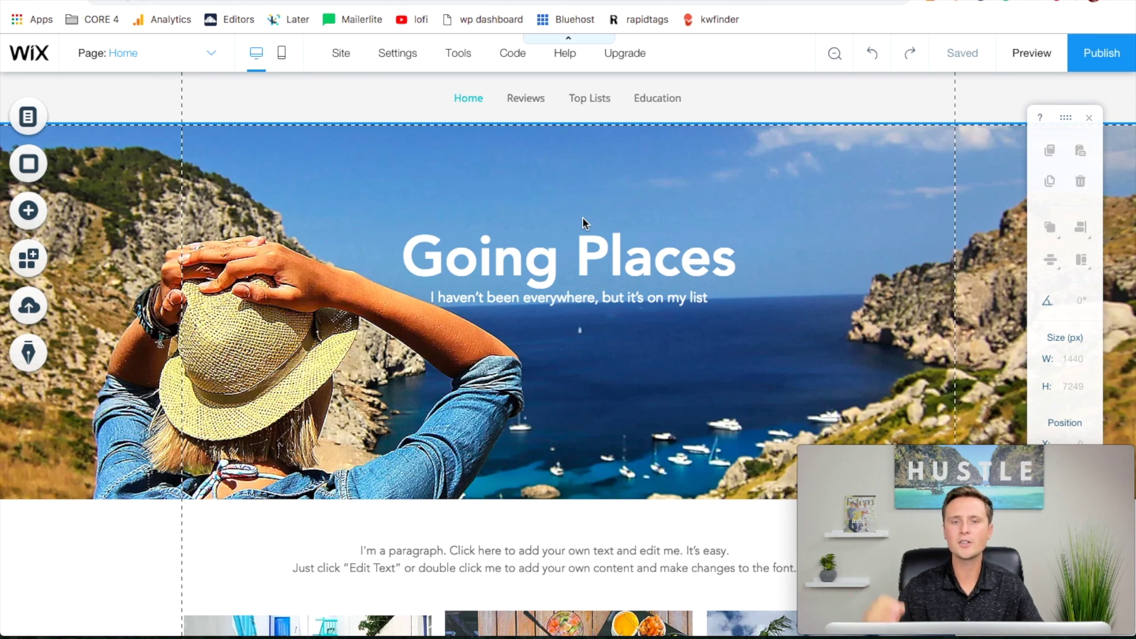
Switch to KWFinder and search for keywords related to "rock climbing shoes" with the language set to English.
left_click(702, 23)
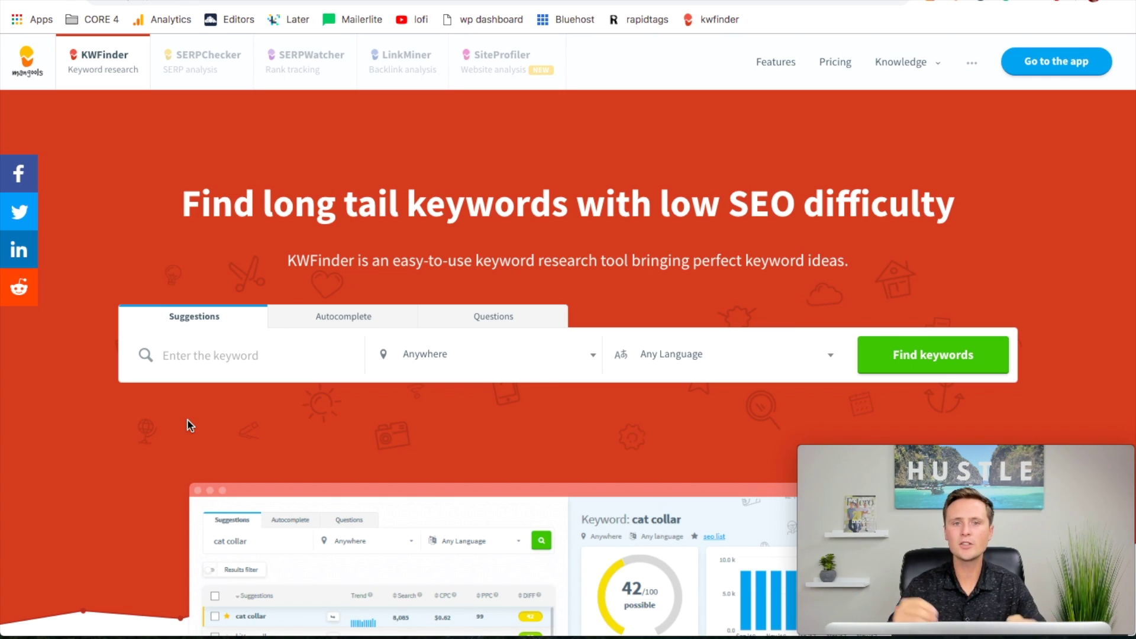
left_click(180, 356)
type("rock climbing shoes")
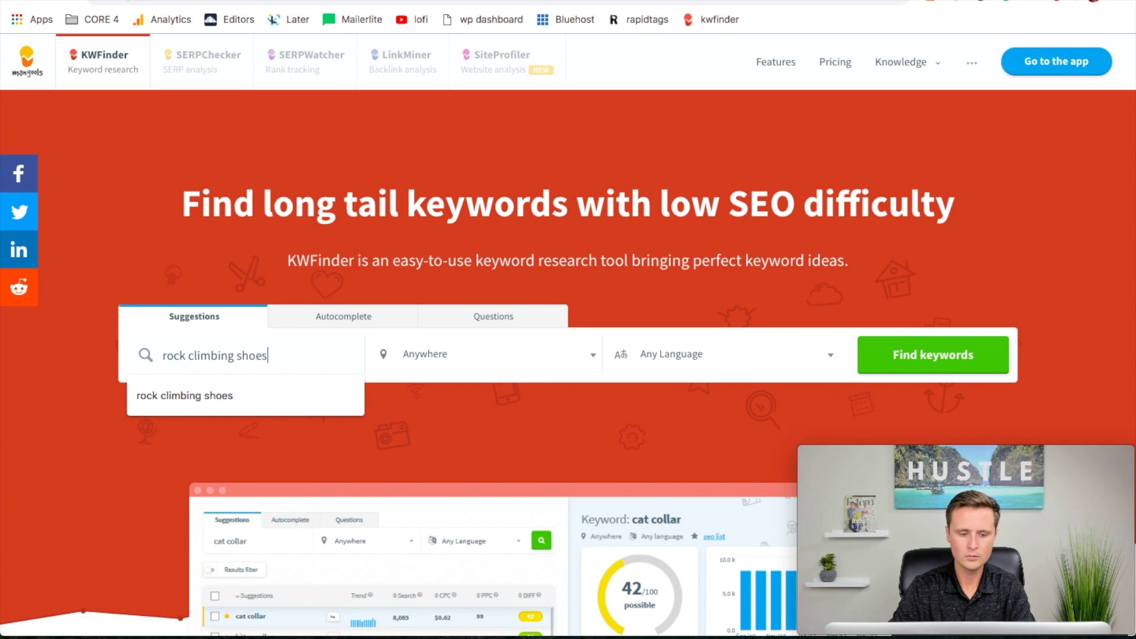
left_click(383, 427)
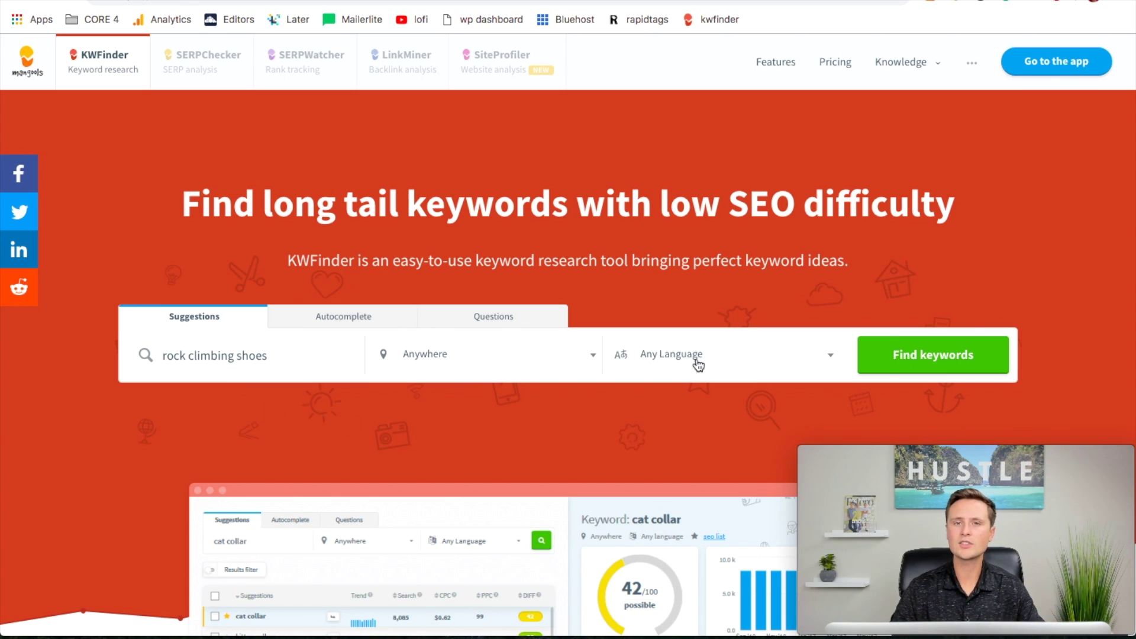
left_click(733, 367)
type("english")
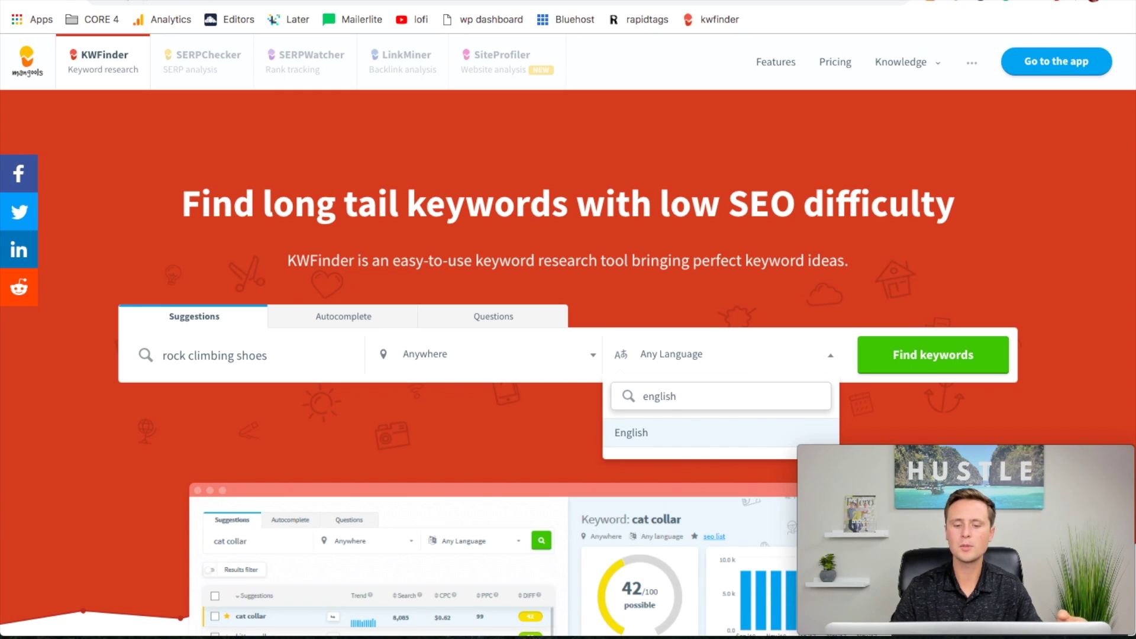
left_click(629, 435)
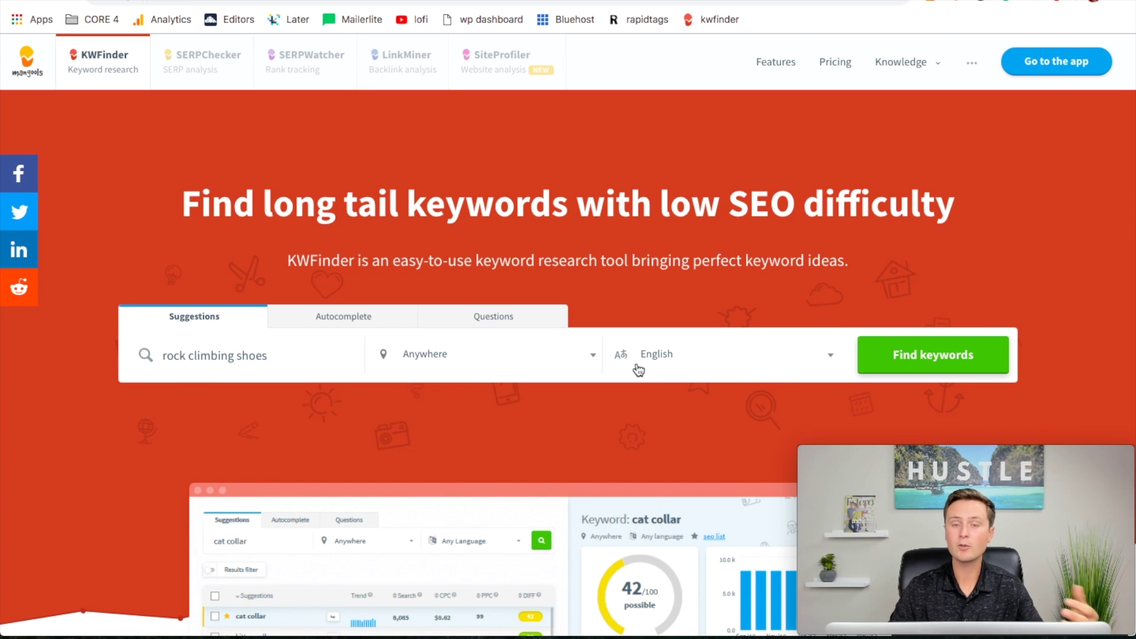
left_click(955, 356)
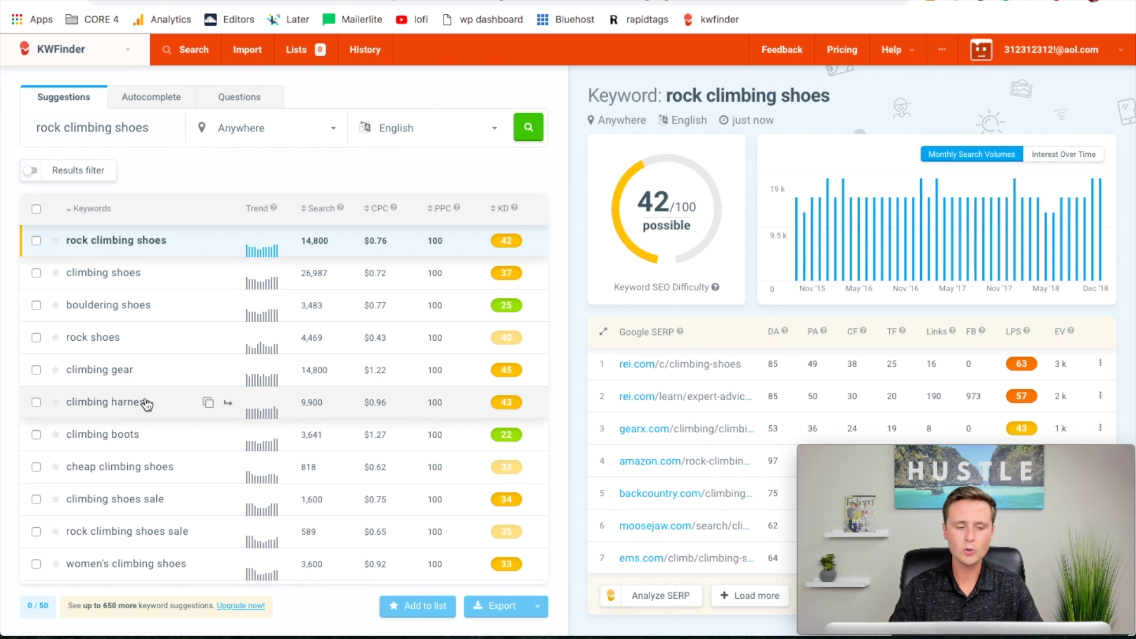
Examine the related keyword suggestions for rock climbing shoes along with their search volumes and SEO difficulty.
scroll(146, 402, "down", 6)
scroll(146, 404, "down", 5)
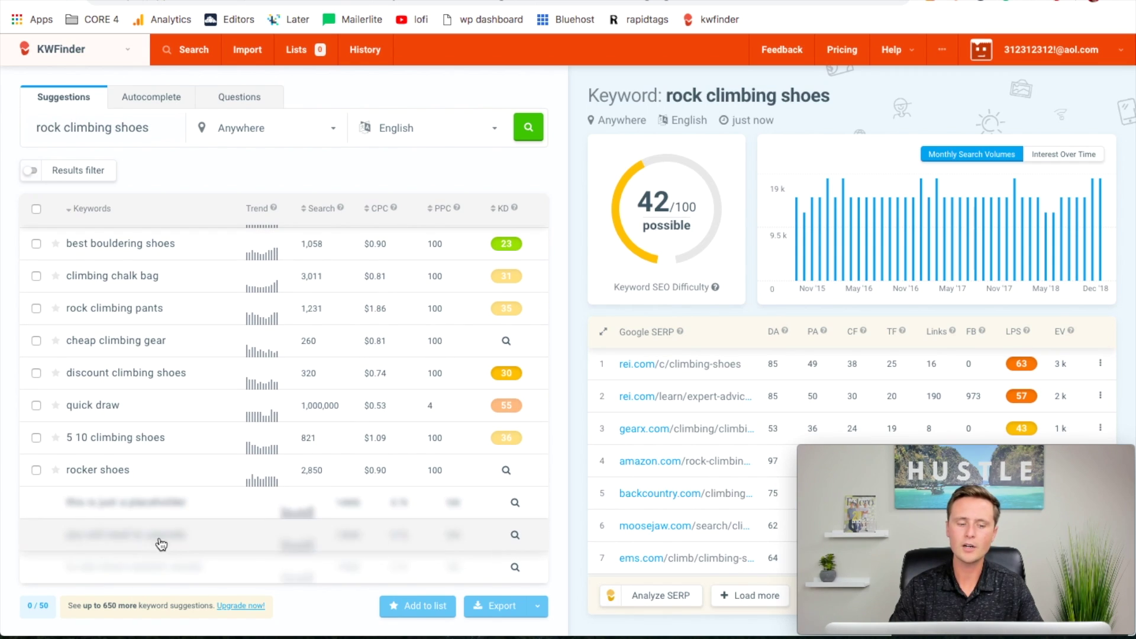
scroll(153, 418, "up", 10)
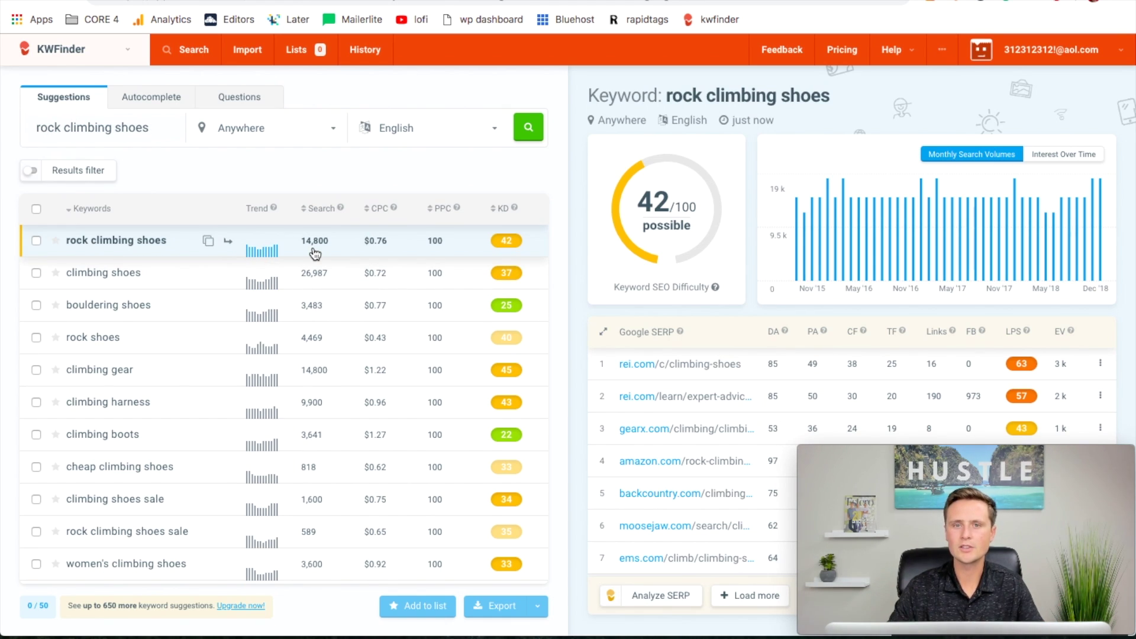
mouse_move(309, 219)
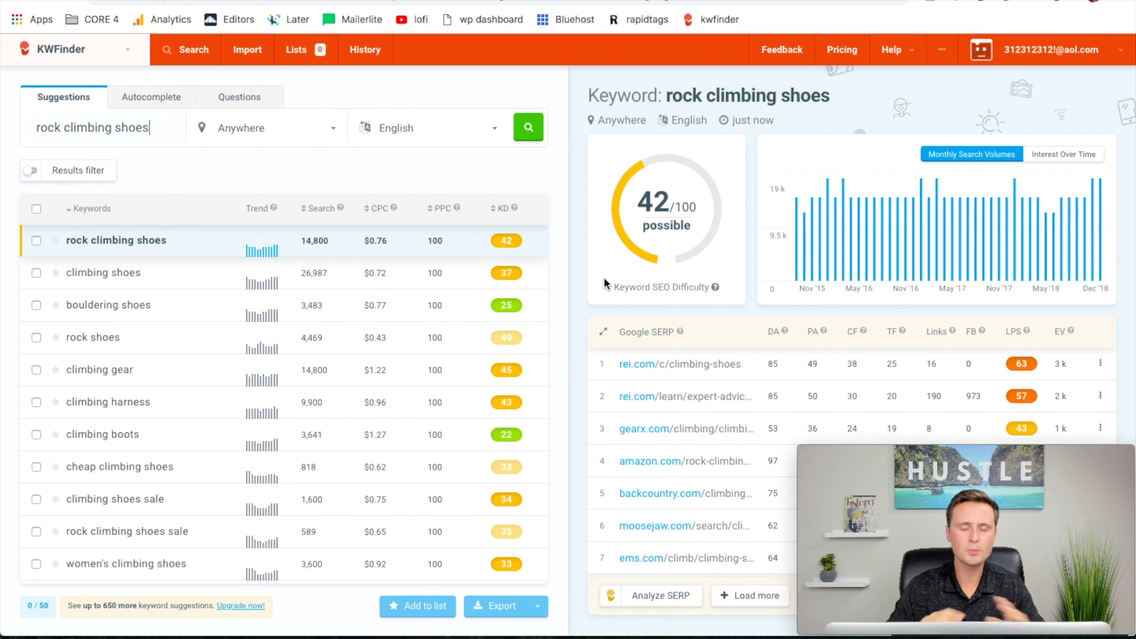
left_click(164, 124)
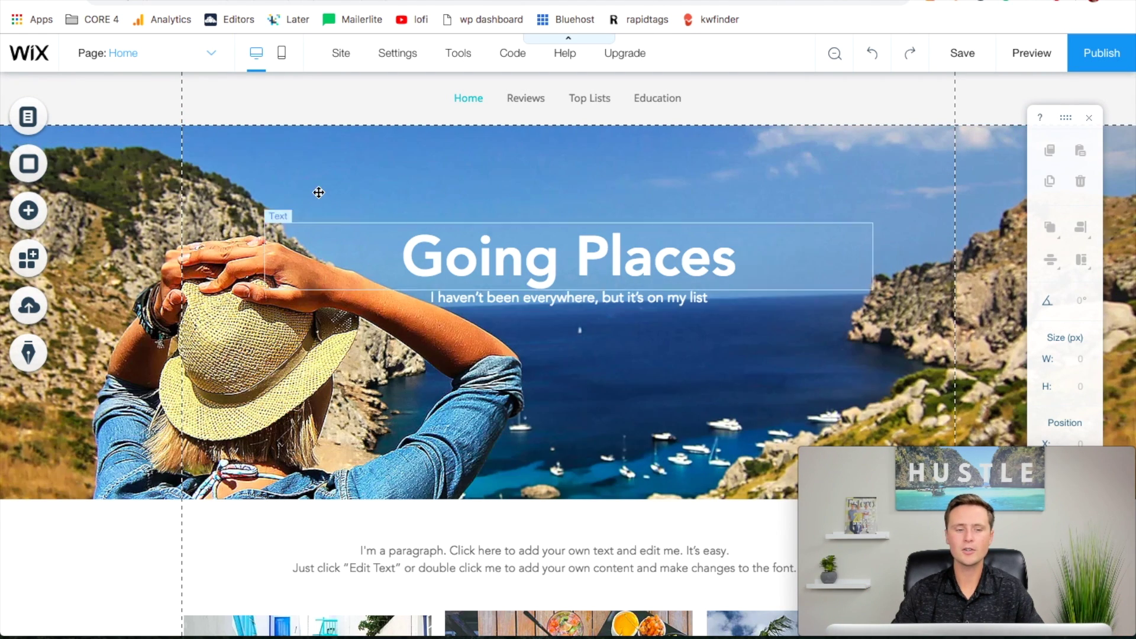
Replace the hero strip's background with the free Wix image "Rock Climbing Indoors", found by searching for "rock climbing".
left_click(227, 221)
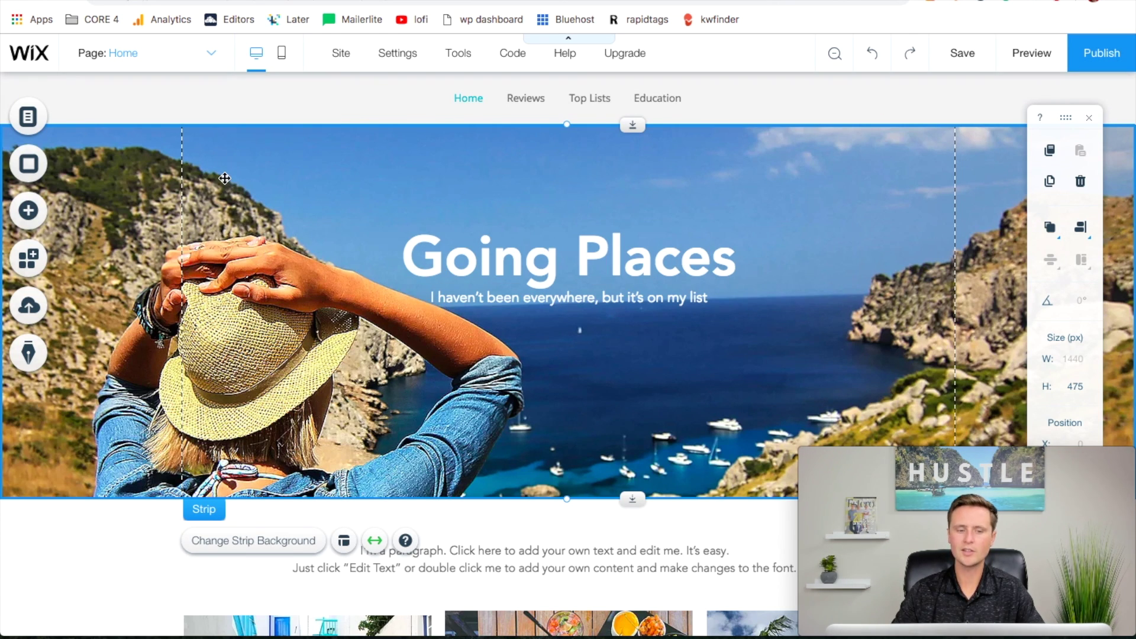
left_click(253, 545)
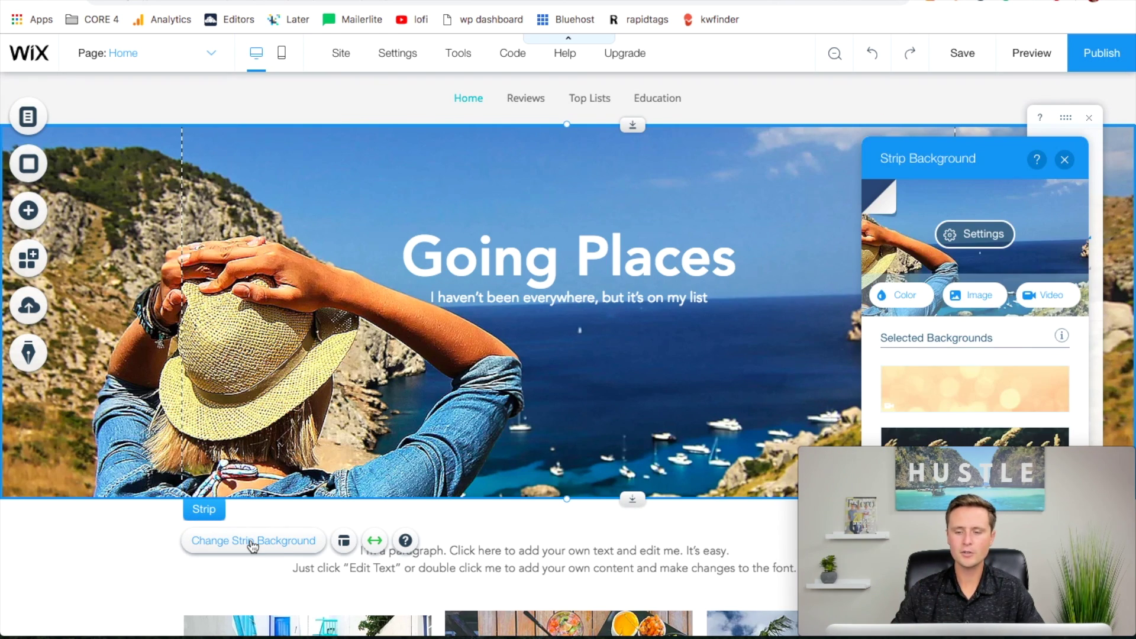
left_click(975, 296)
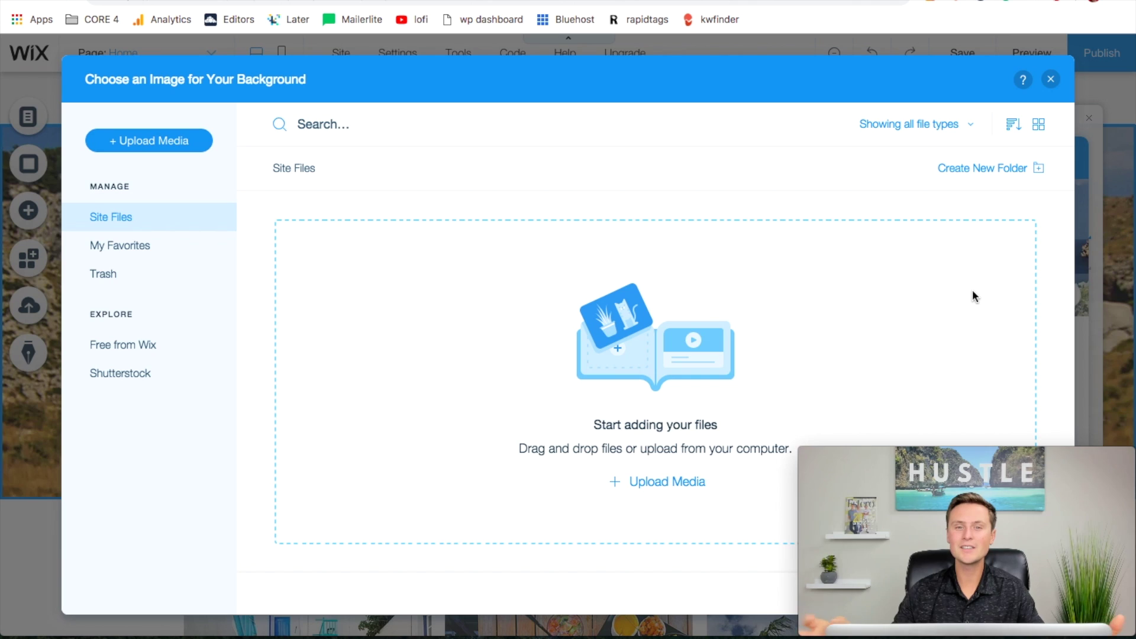
left_click(112, 353)
left_click(365, 130)
type("rock climbing")
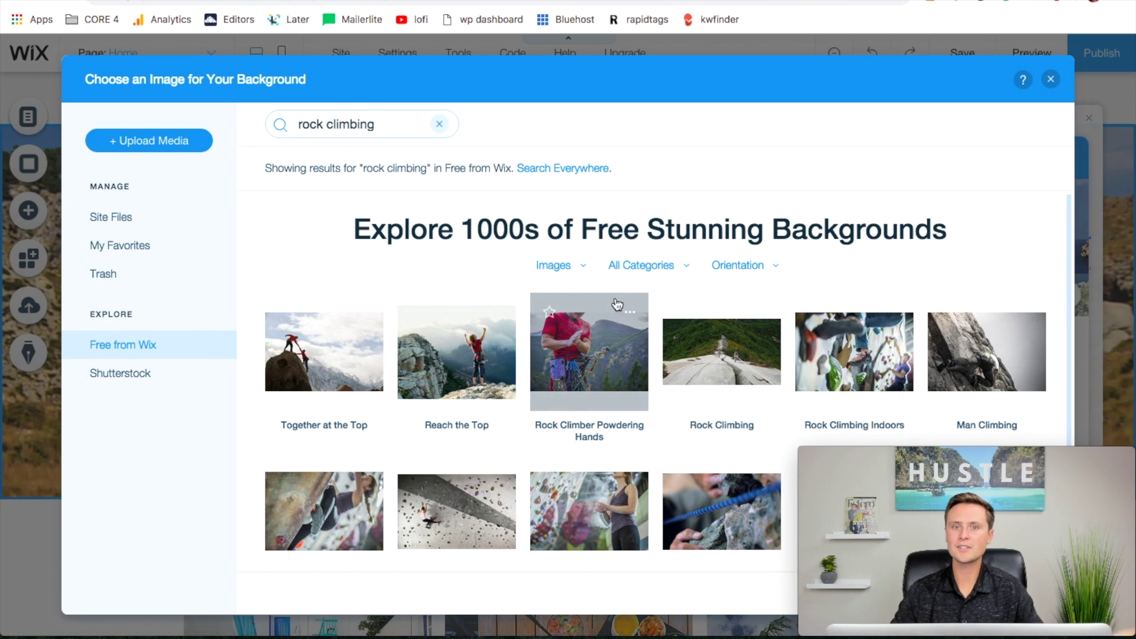
scroll(617, 304, "down", 1)
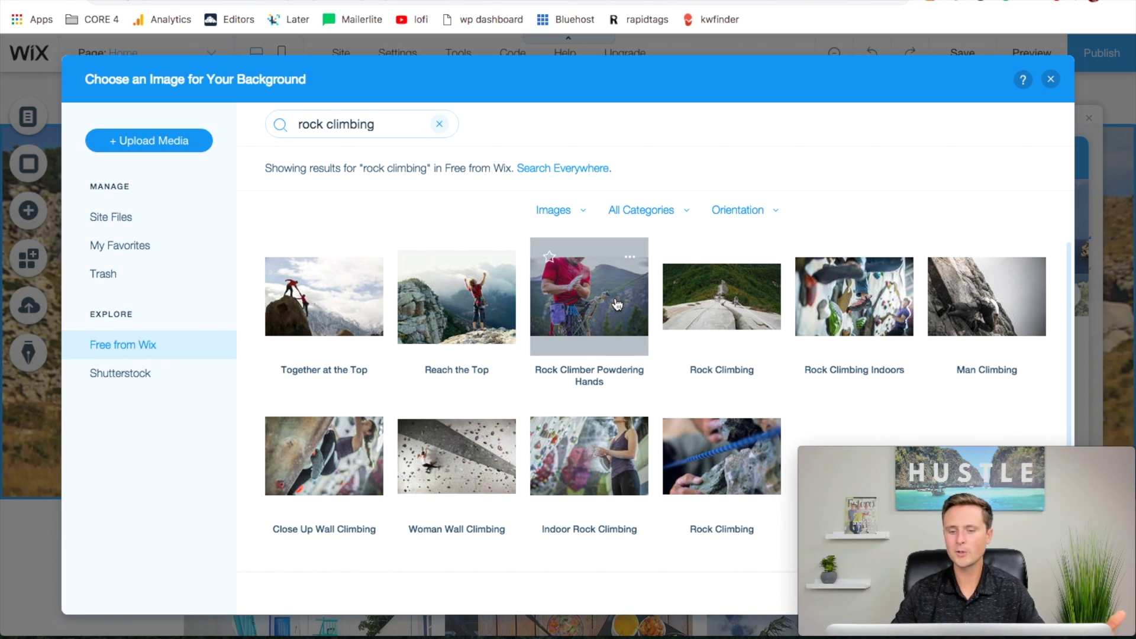
left_click(867, 314)
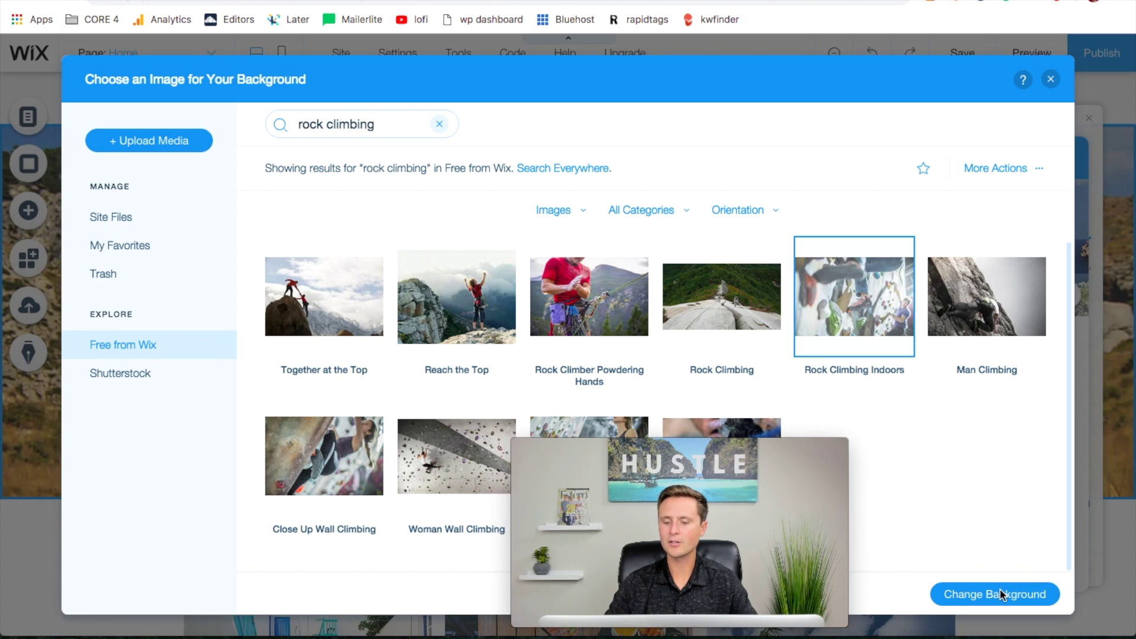
left_click(1006, 593)
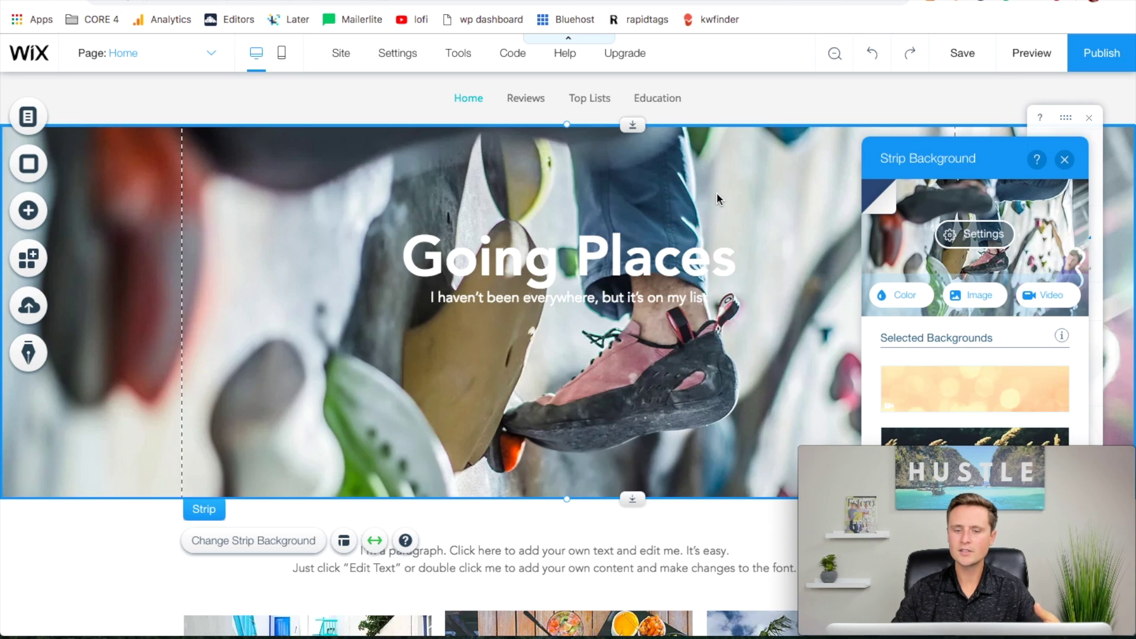
Set the color behind the hero strip's image to black and the image opacity to 60%.
left_click(986, 248)
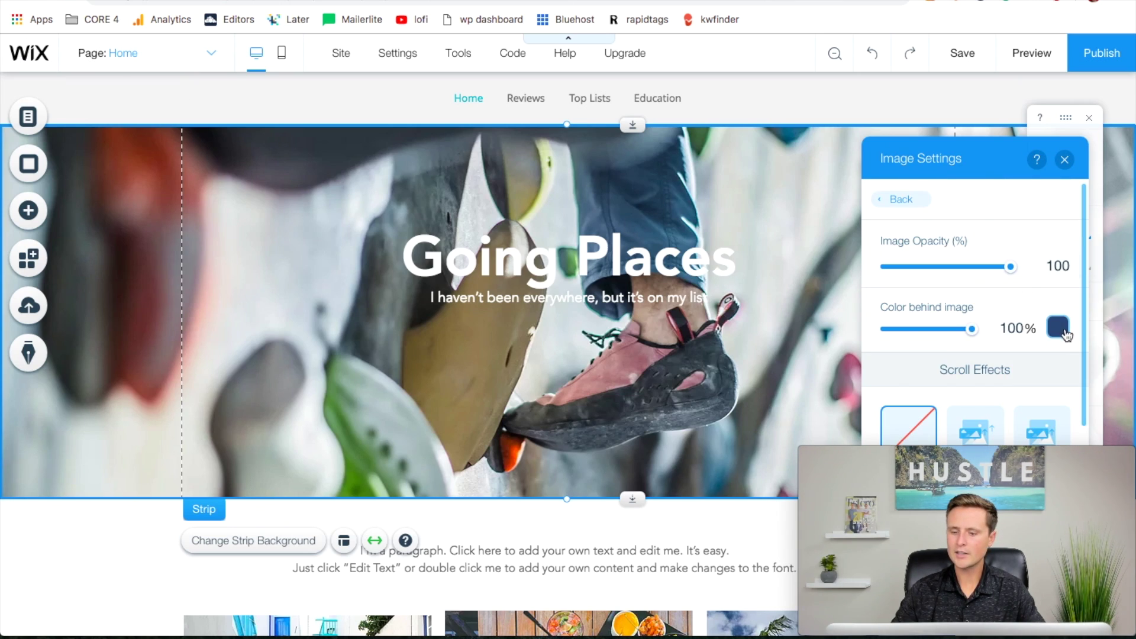
left_click(1065, 328)
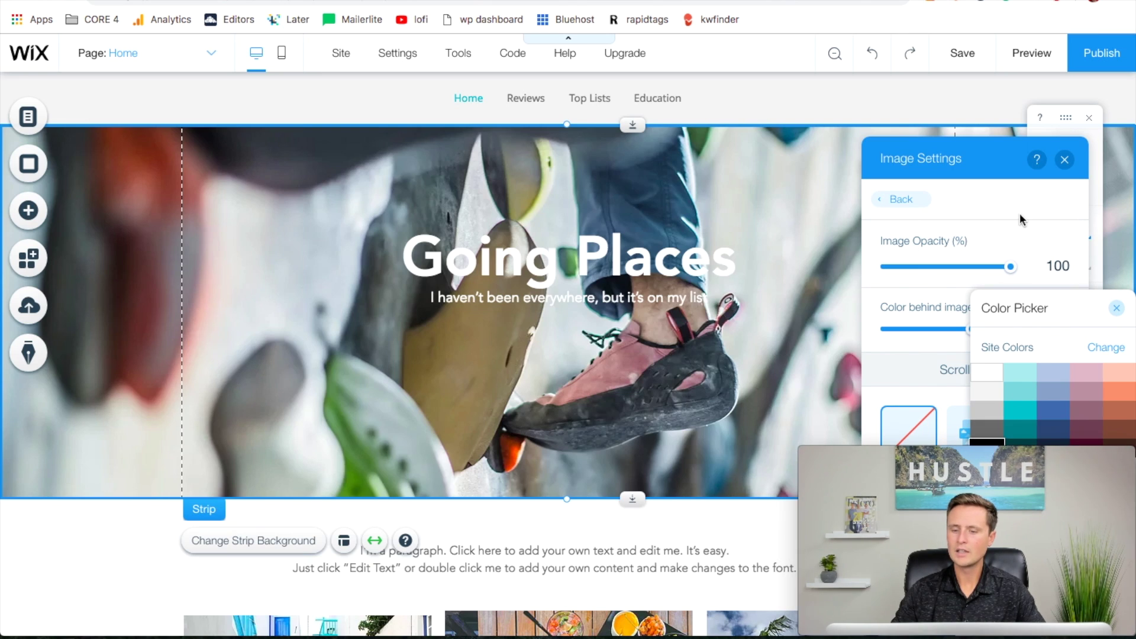
left_click(987, 443)
left_click_drag(1012, 271, 964, 274)
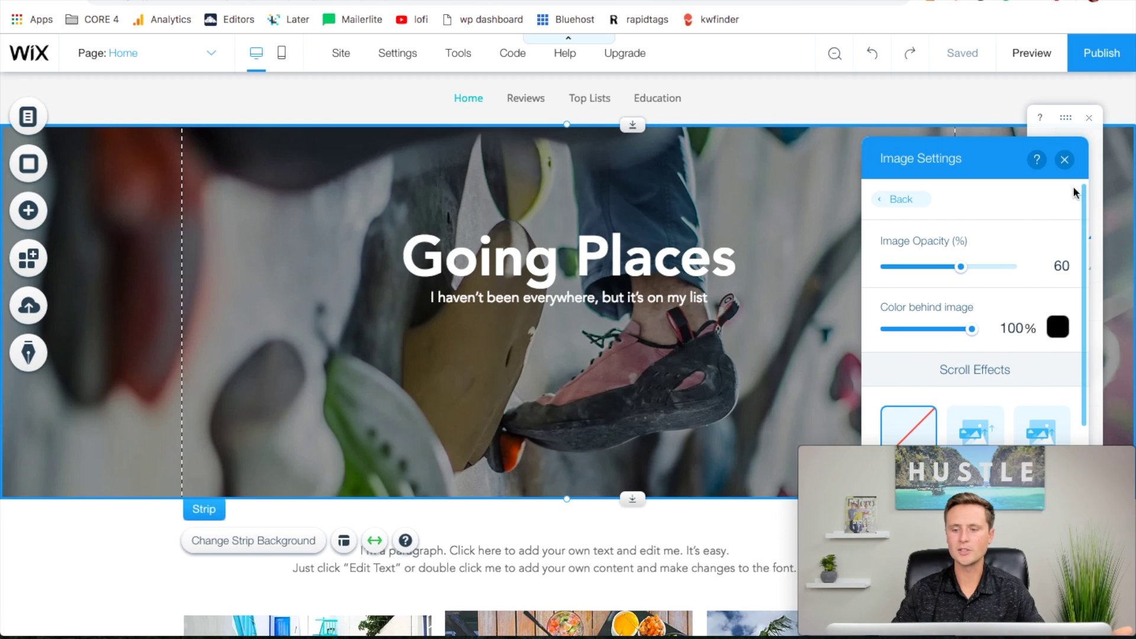
left_click(1065, 160)
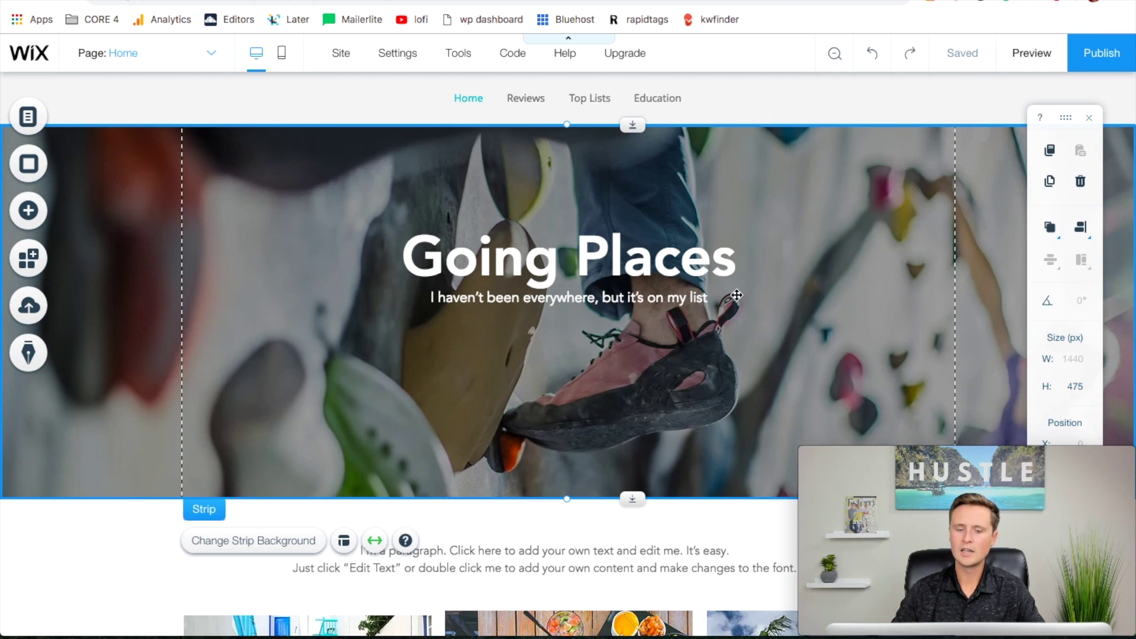
Change the hero heading text to "Rock Climbing Shoes".
double_click(550, 266)
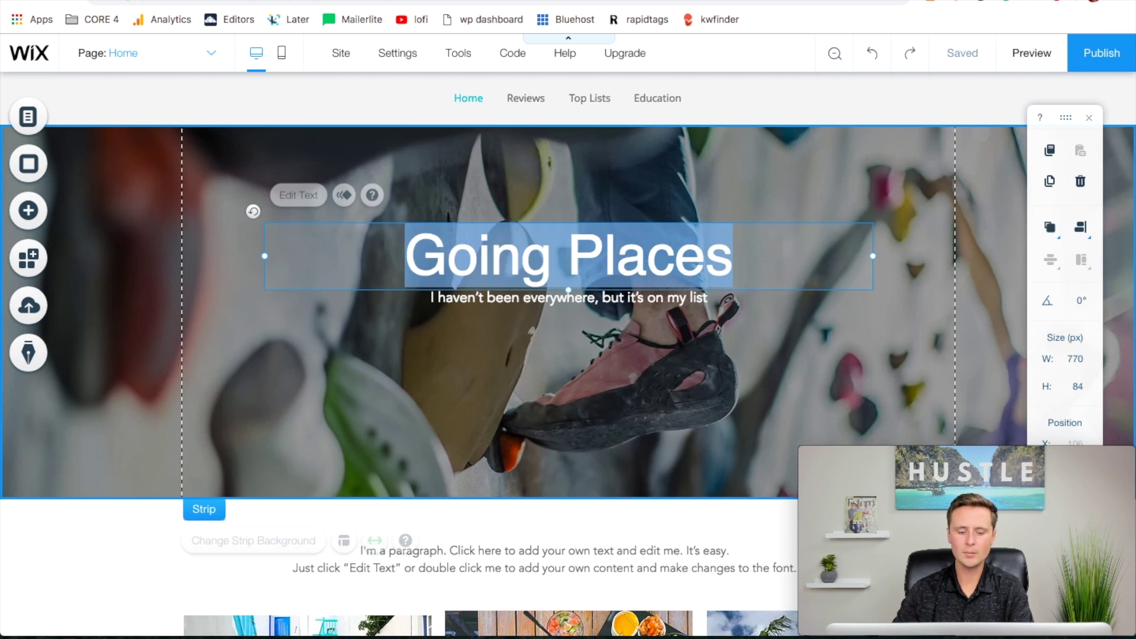
type("Rock Climbing")
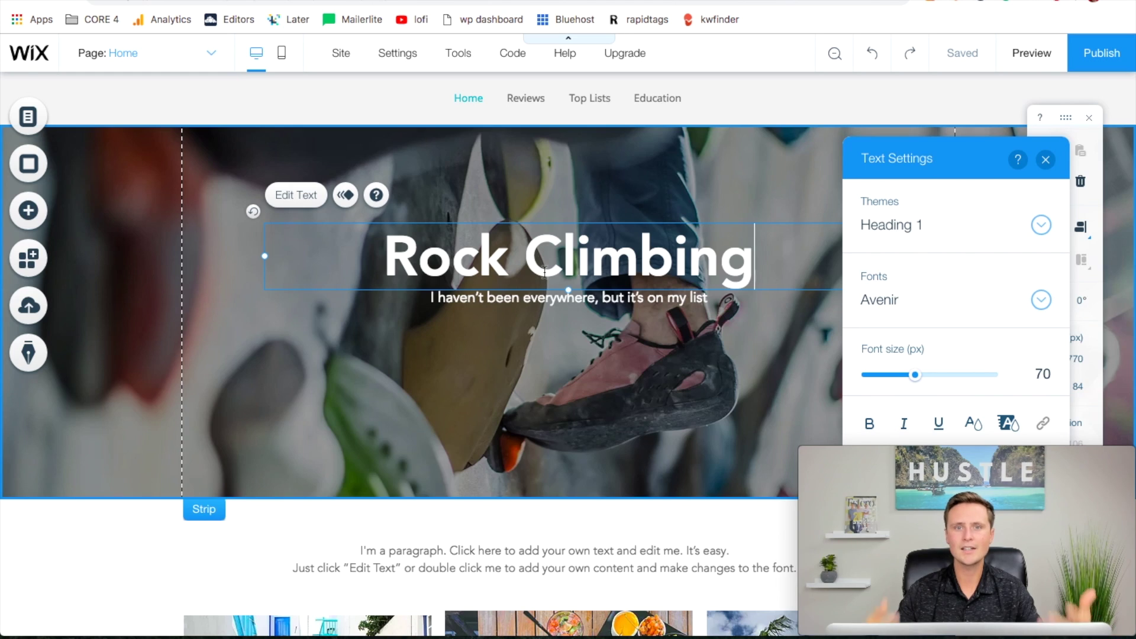
type("Shoes")
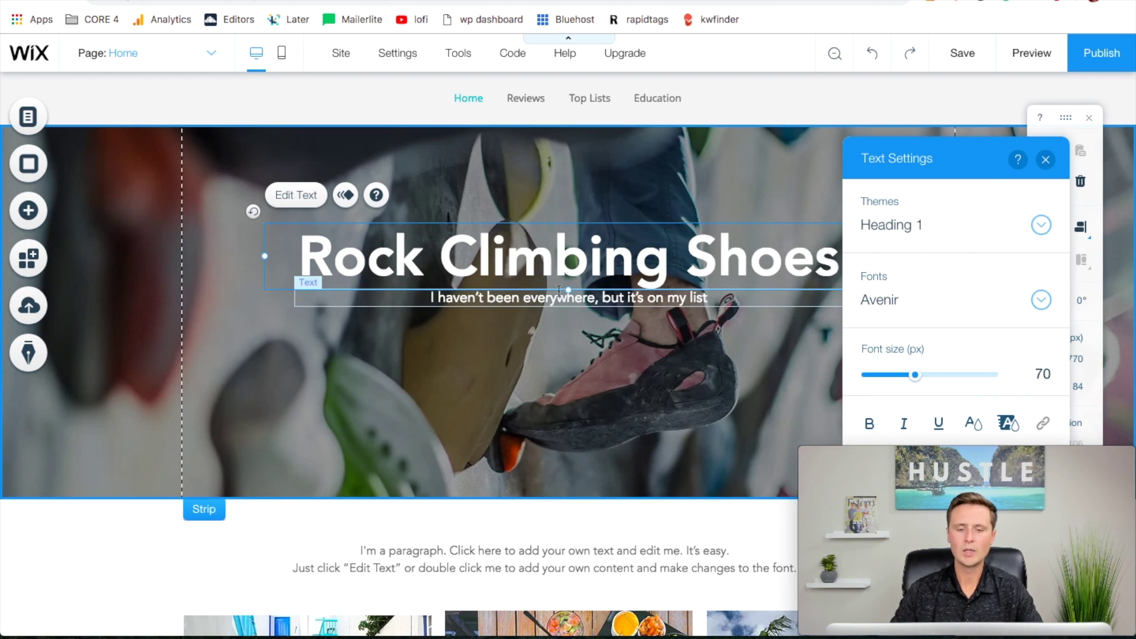
Replace the tagline under the hero heading with "Everything You Need, In One Place.".
left_click(579, 297)
double_click(579, 297)
type("Ev")
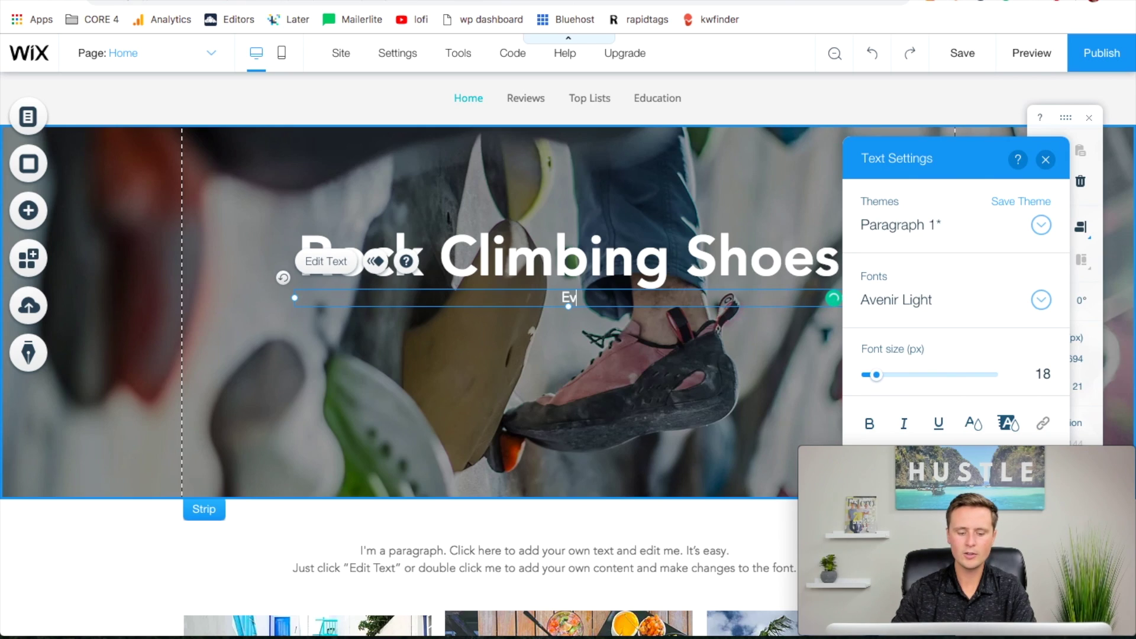
type("erything You Need, In on")
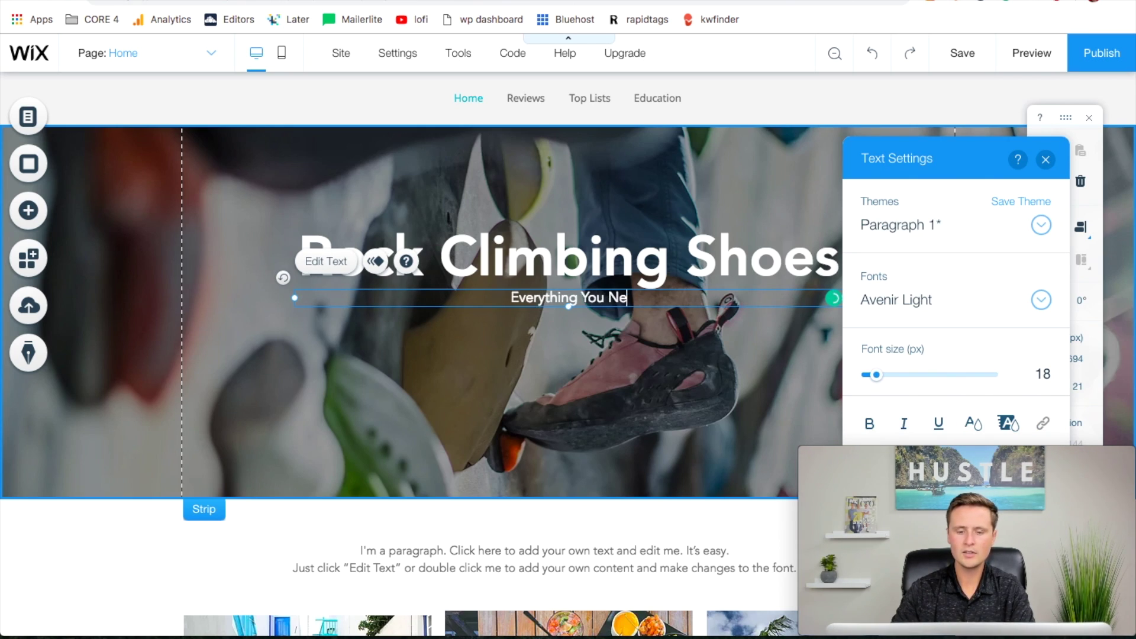
key("BackSpace")
key("BackSpace")
type("One Place")
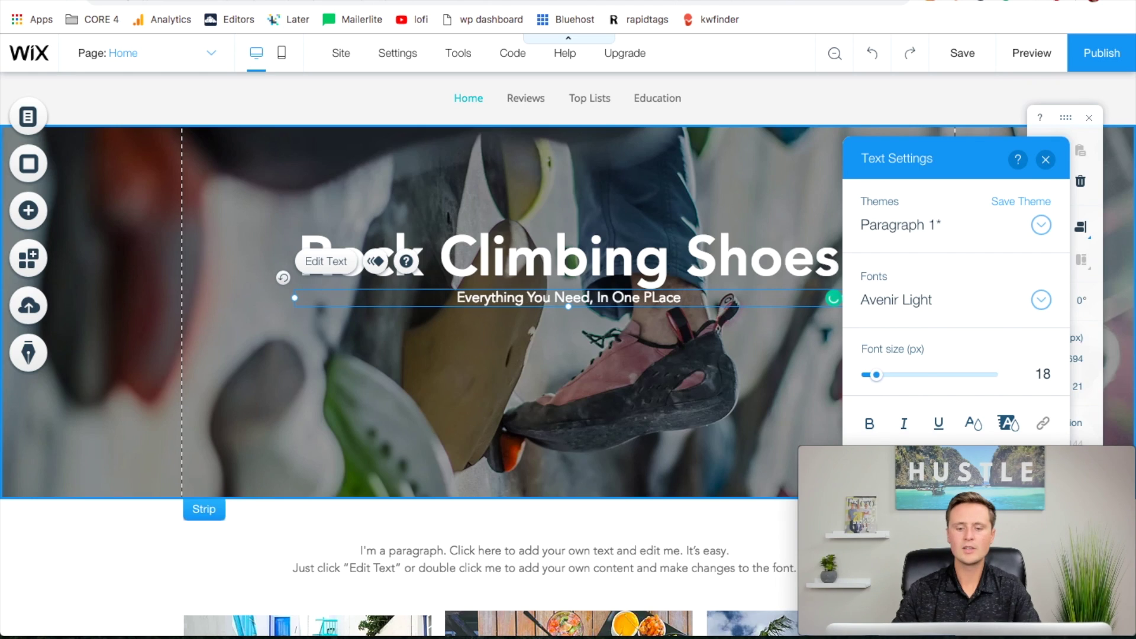
type(".")
left_click(619, 374)
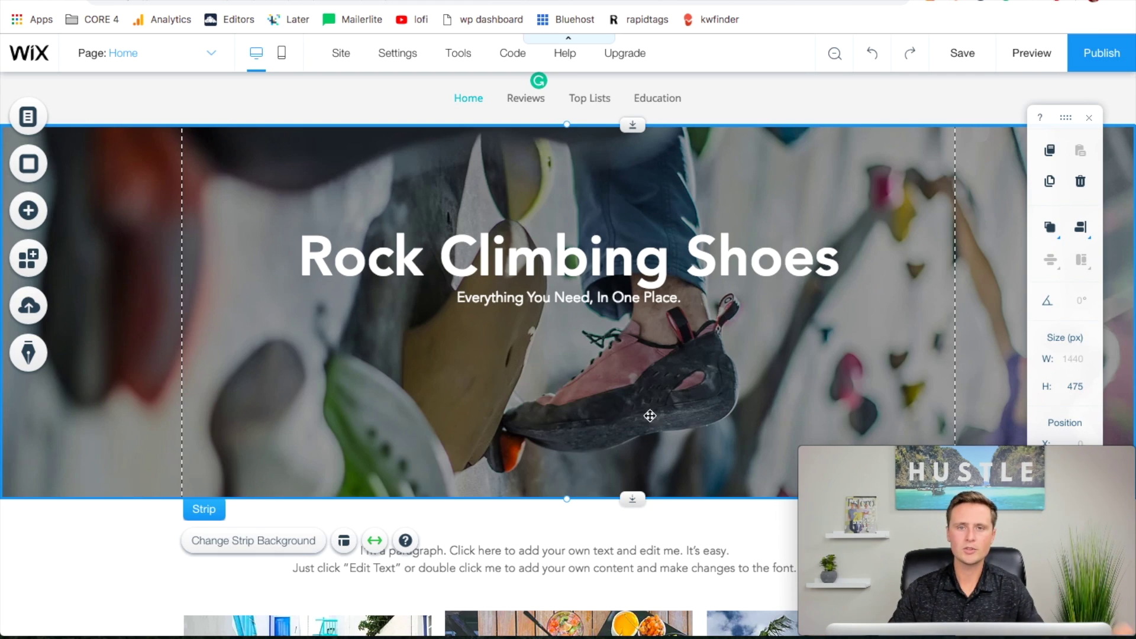
Replace the paragraph above the category images with "Choose a category and learn everything you need to know about Rock Climbing Shoes.".
scroll(490, 405, "down", 6)
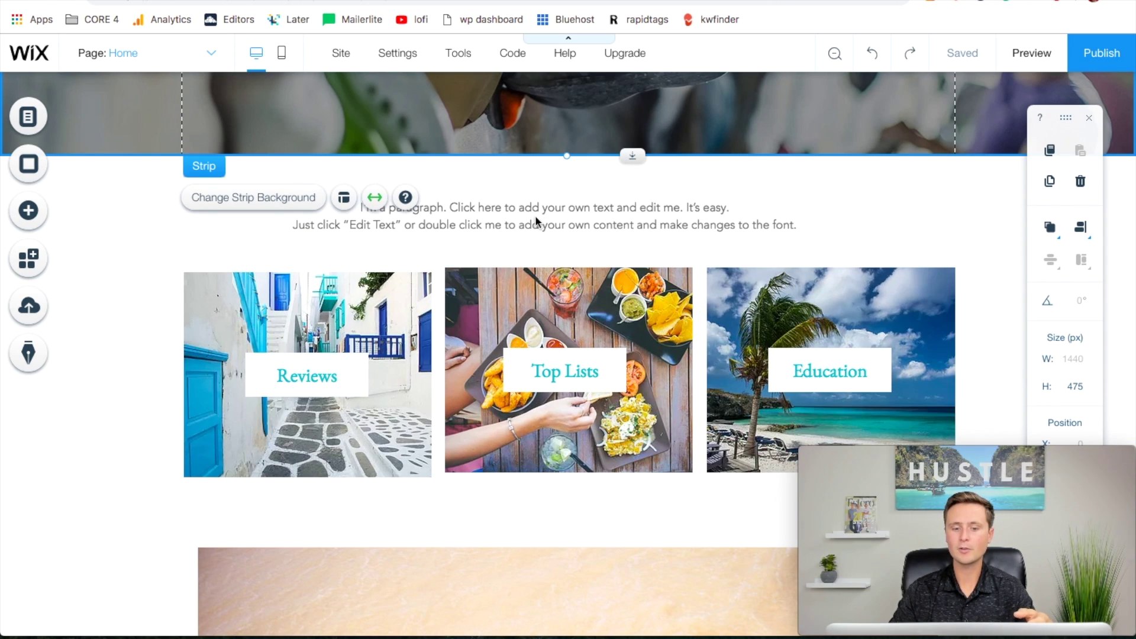
double_click(551, 220)
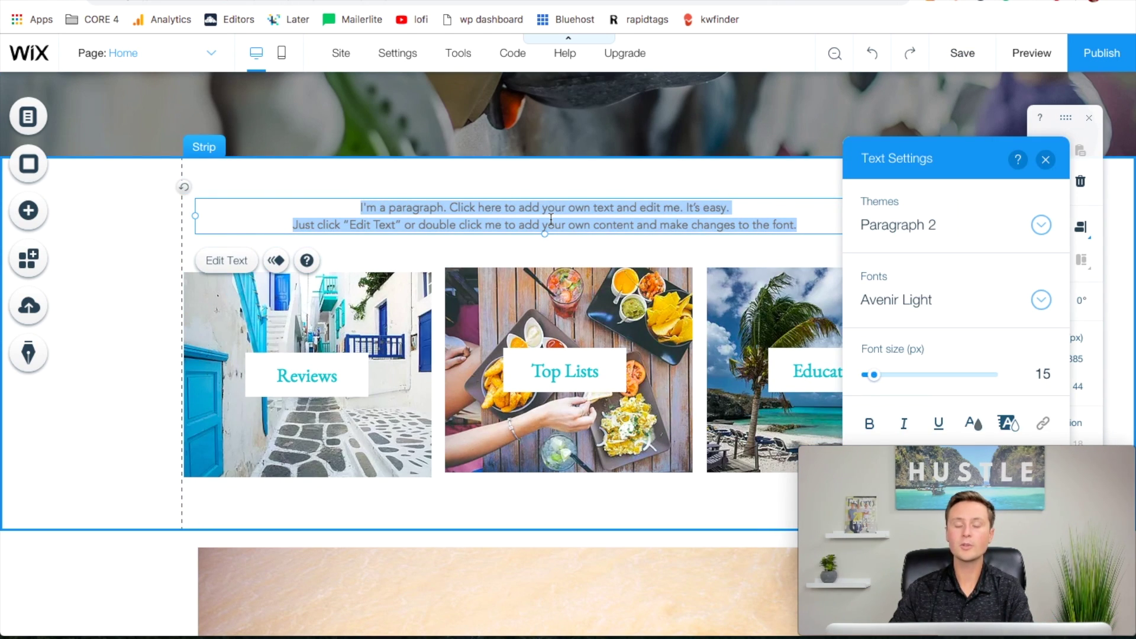
key("BackSpace")
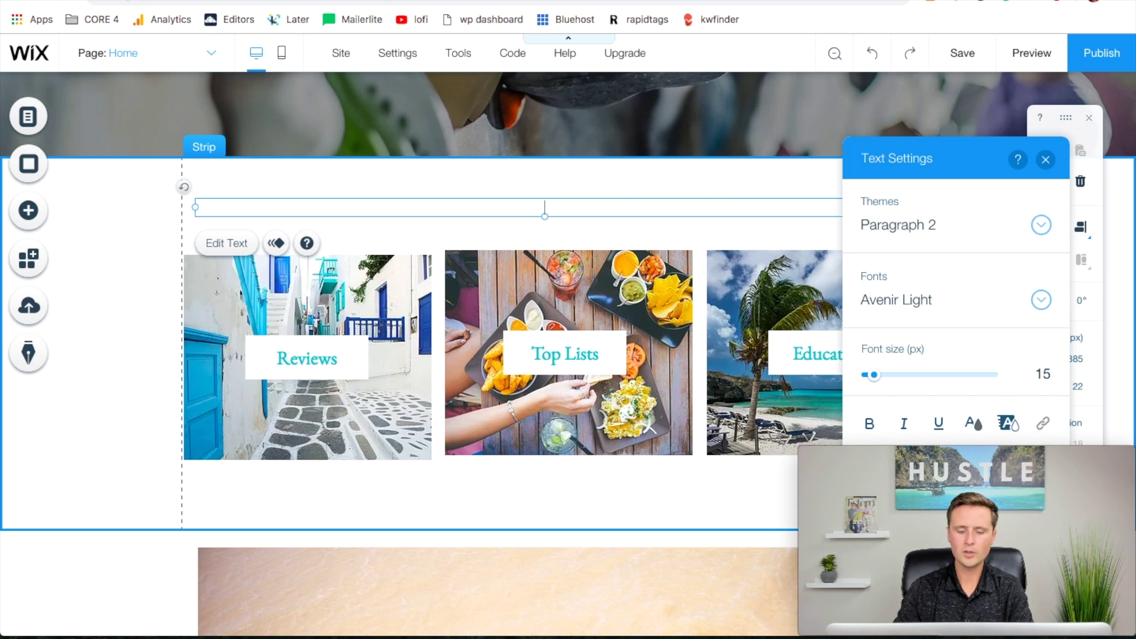
type("Choose a category and learn everything ")
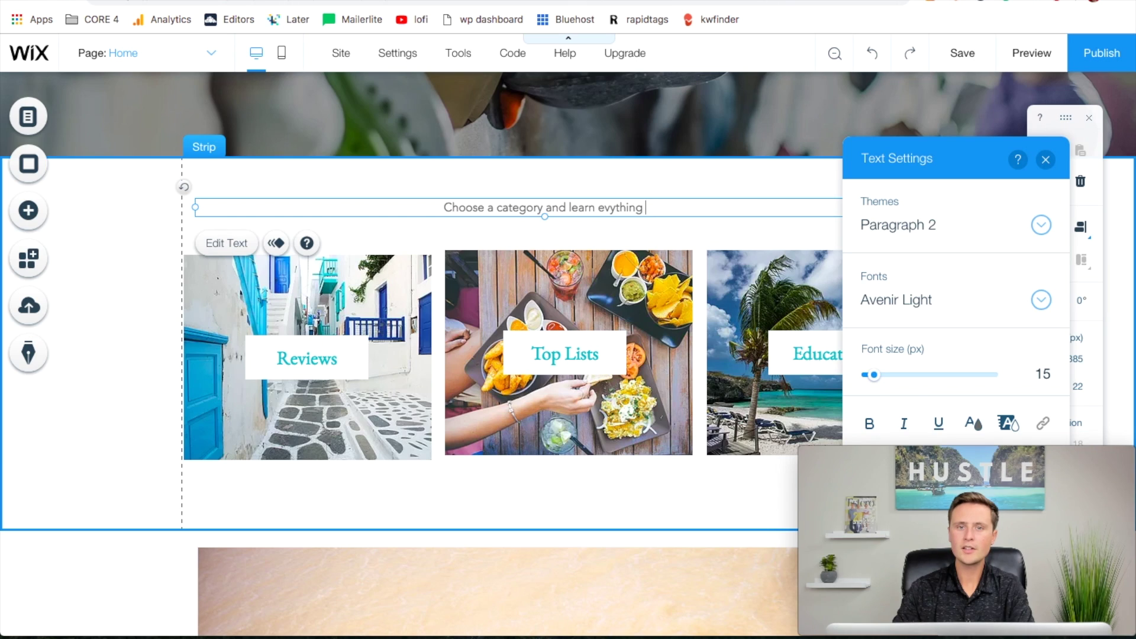
type("you need to know about Rock Climbing Shoes.")
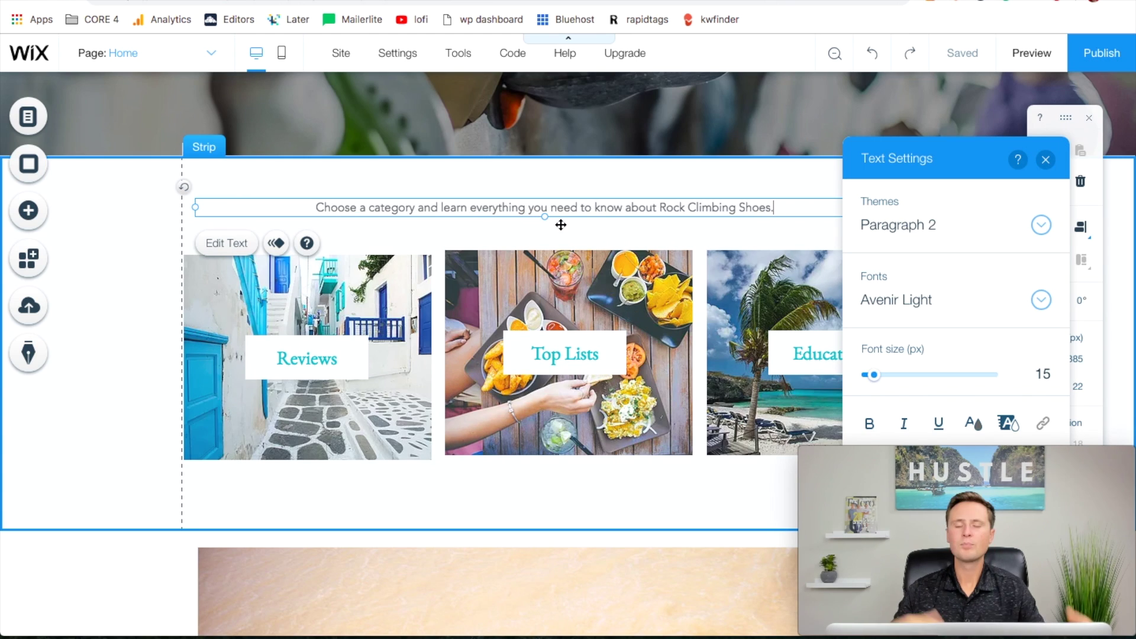
left_click(612, 177)
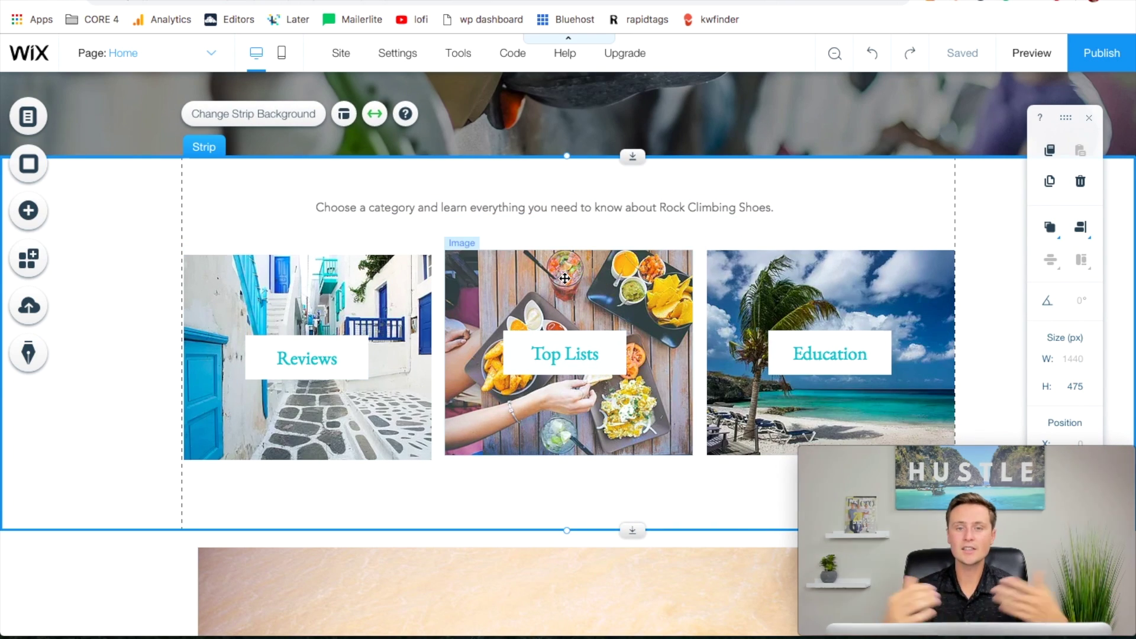
Replace the Reviews category image with the free Wix image "Close Up Wall Climbing", found by searching for "rock climbing".
scroll(565, 278, "down", 10)
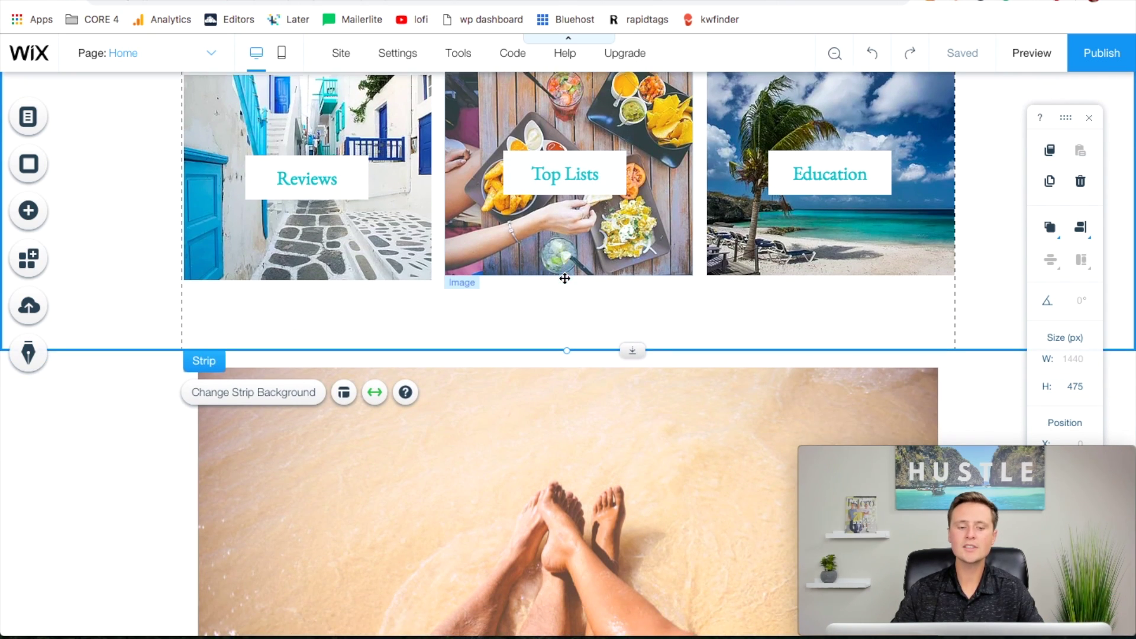
scroll(561, 437, "up", 10)
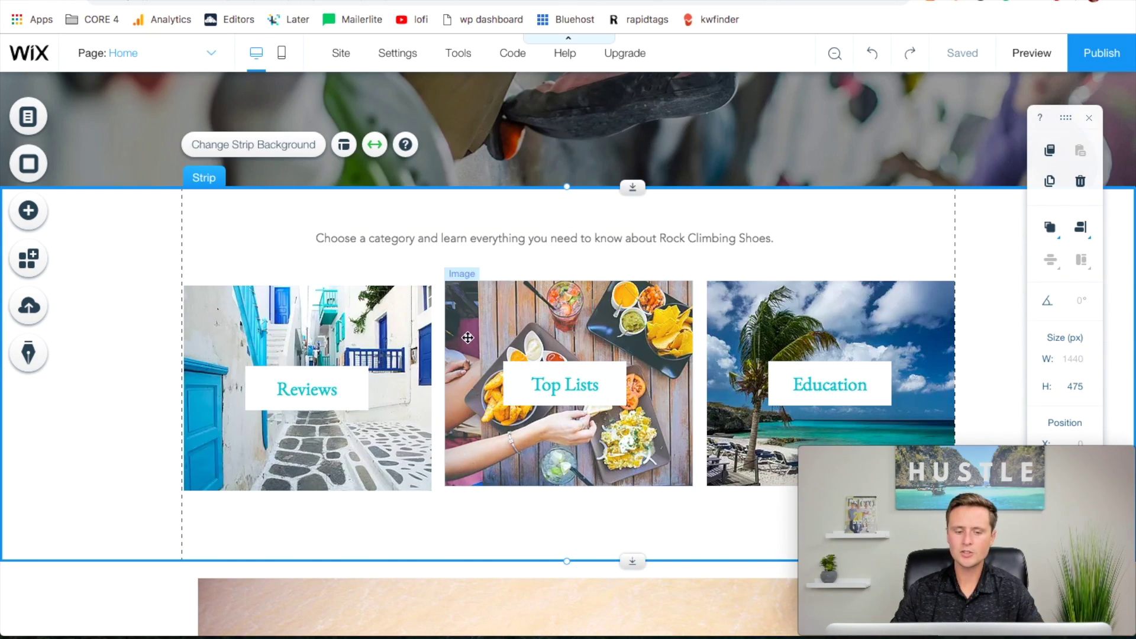
left_click(251, 302)
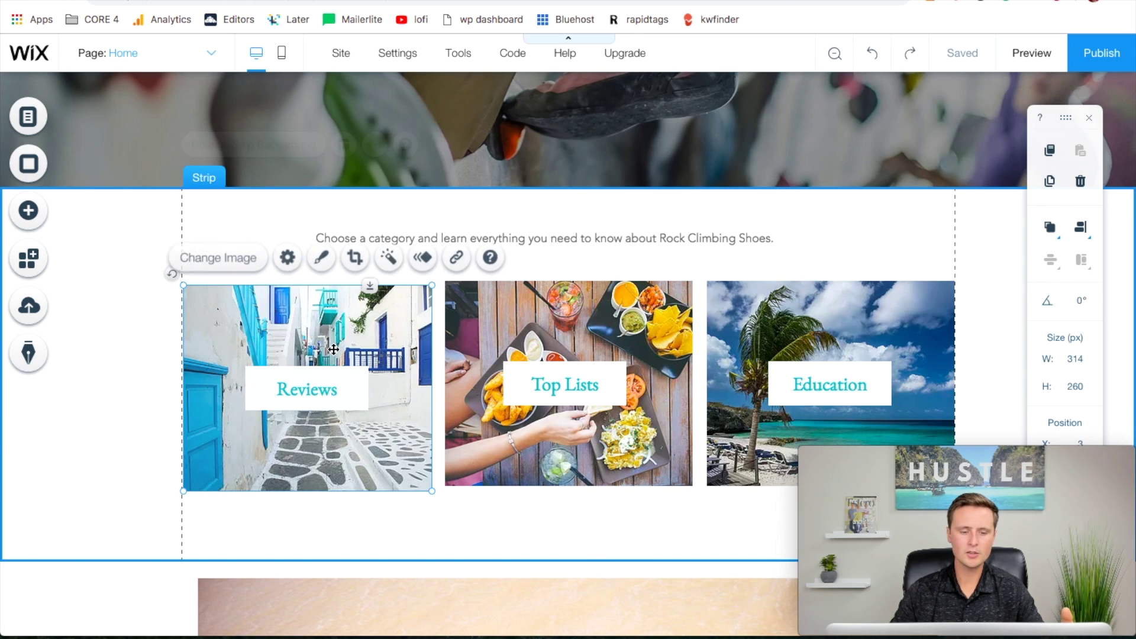
left_click(248, 265)
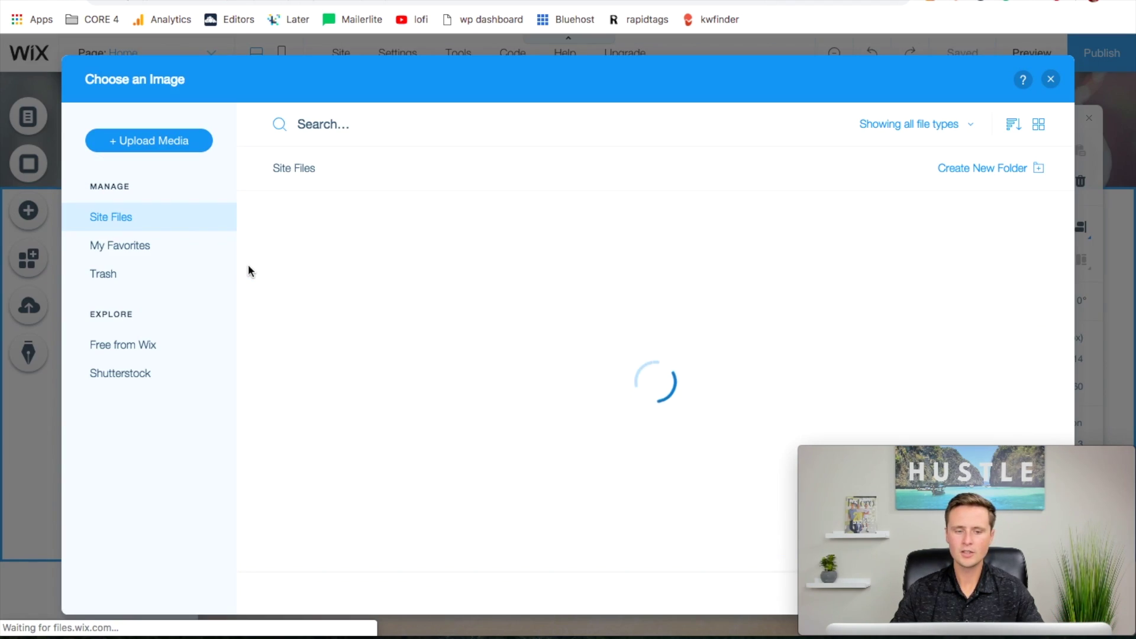
left_click(118, 349)
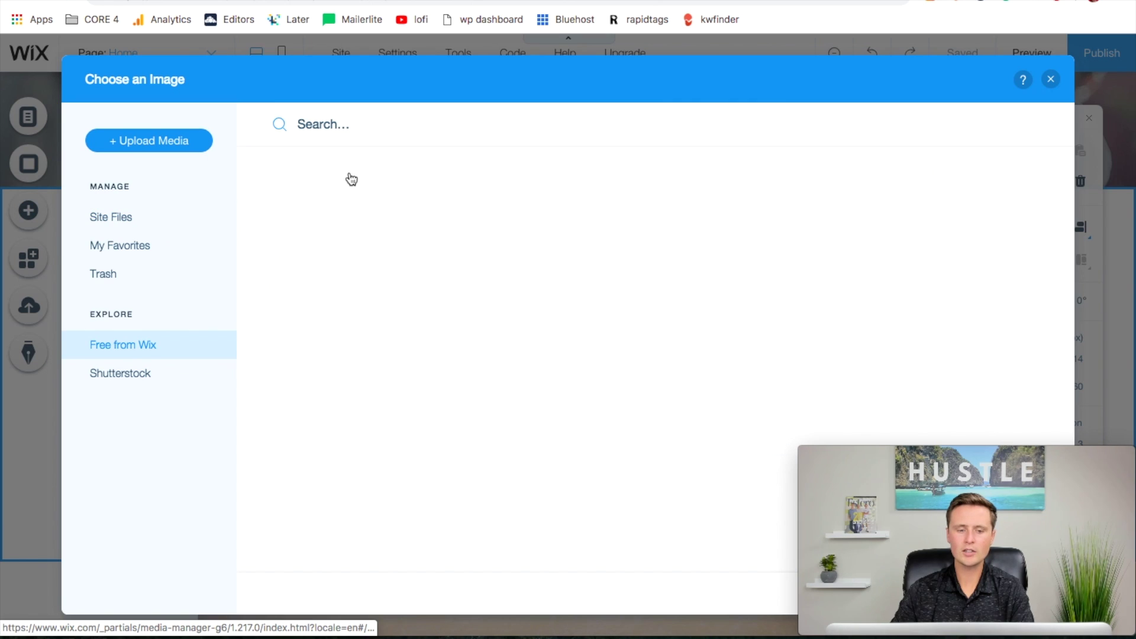
left_click(349, 126)
type("rock climbing")
key("Return")
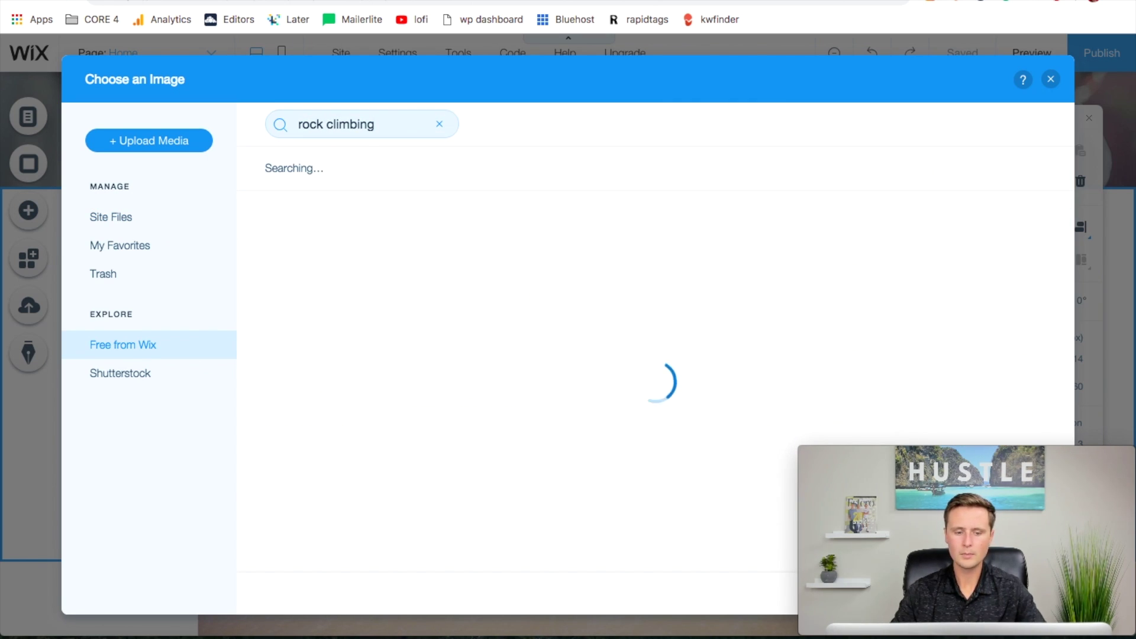
scroll(592, 367, "down", 3)
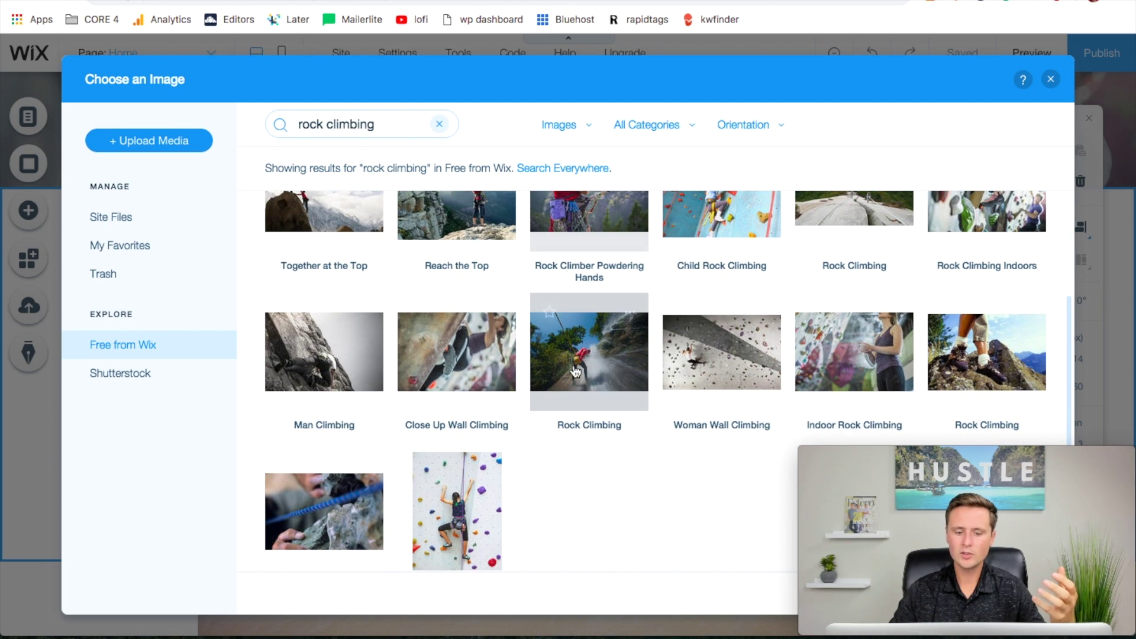
left_click(438, 359)
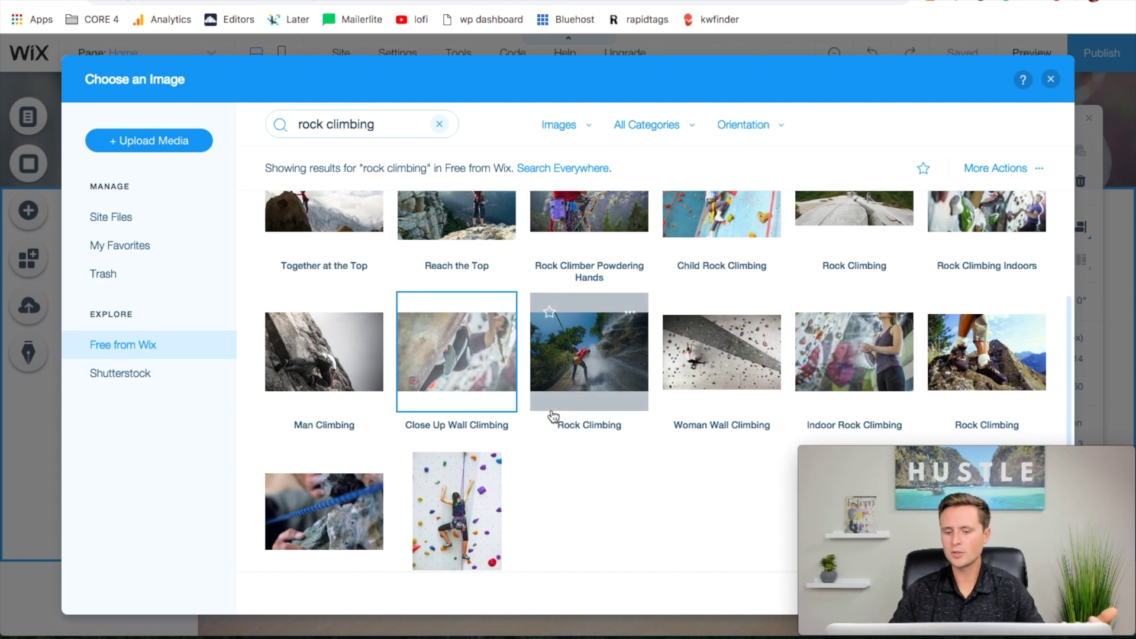
left_click(1017, 595)
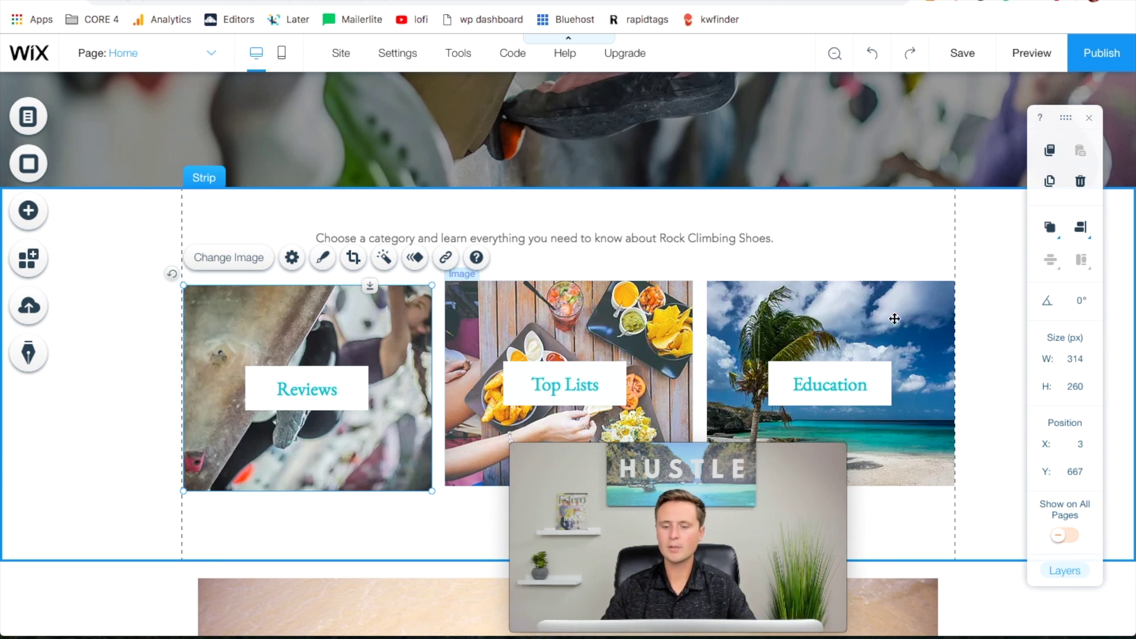
Replace the Top Lists category image with the free Wix image "Child Rock Climbing", found by searching for "rock climbing".
left_click(600, 292)
left_click(487, 259)
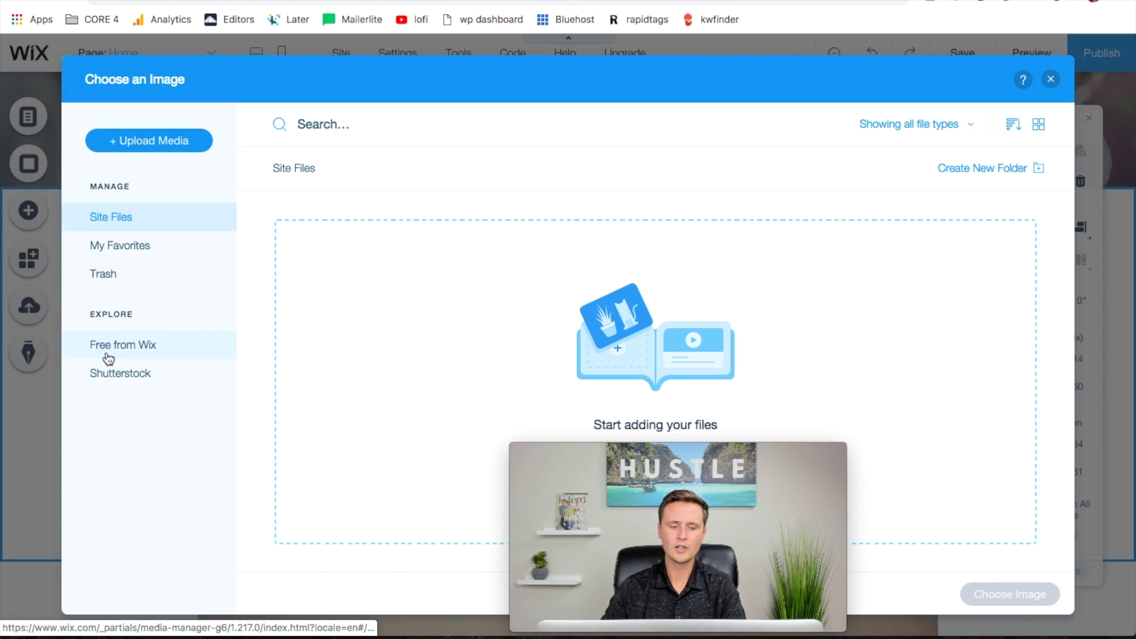
left_click(104, 350)
left_click(318, 128)
type("rock climbing")
key("Return")
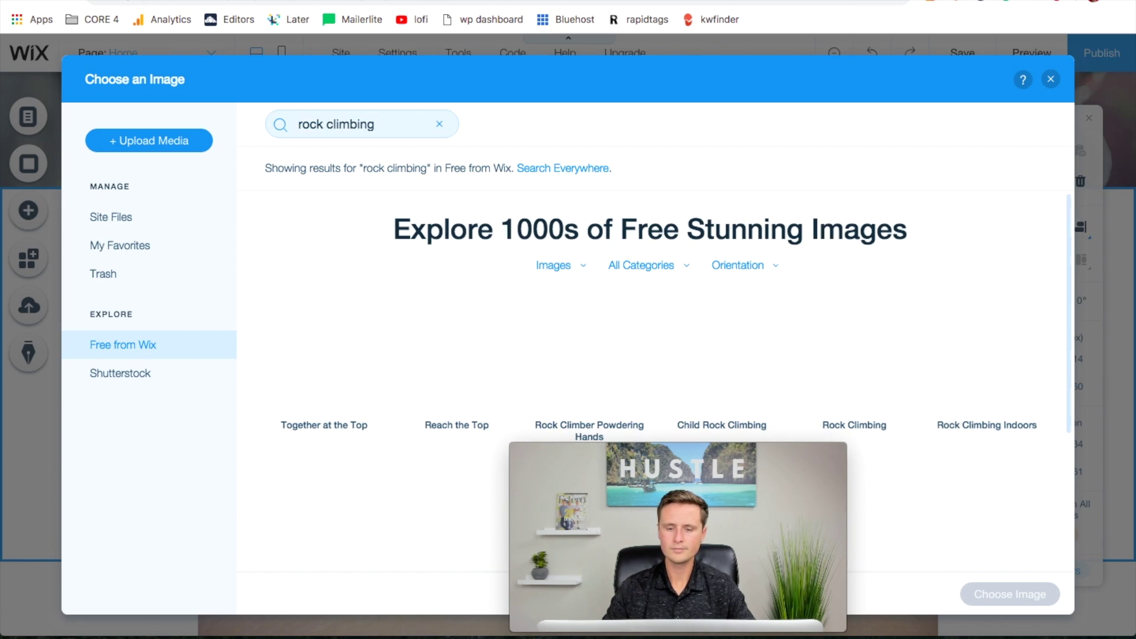
left_click(722, 352)
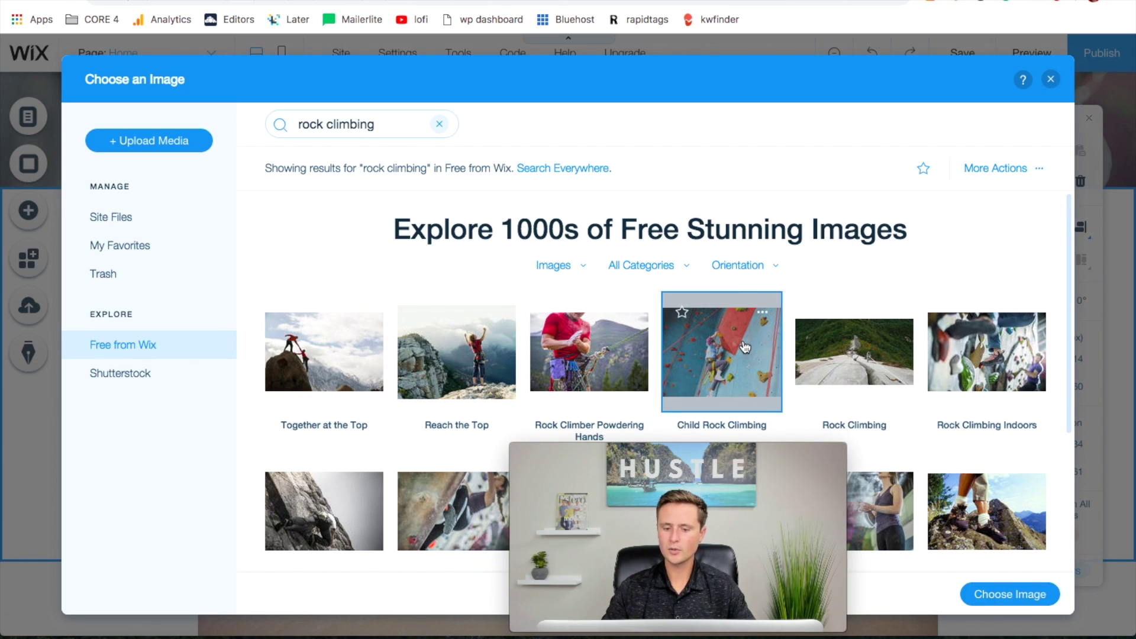
left_click(1010, 595)
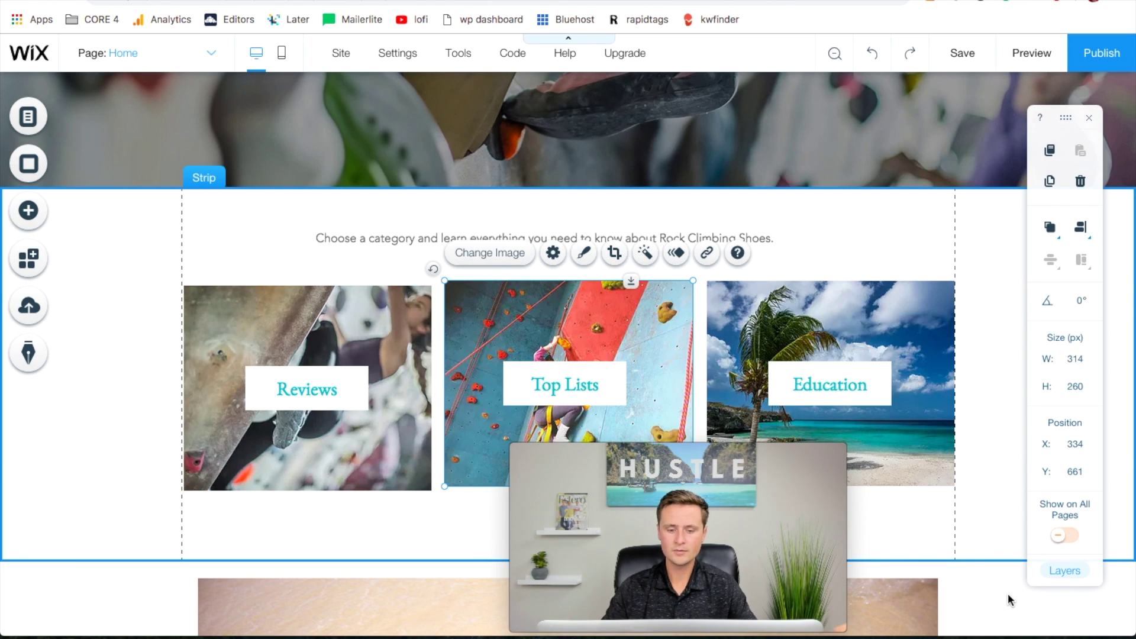
Replace the Education category image with the free Wix image "Indoor Rock Climbing" from a rock climbing search.
left_click(925, 317)
left_click(748, 253)
left_click(123, 343)
type("CLi")
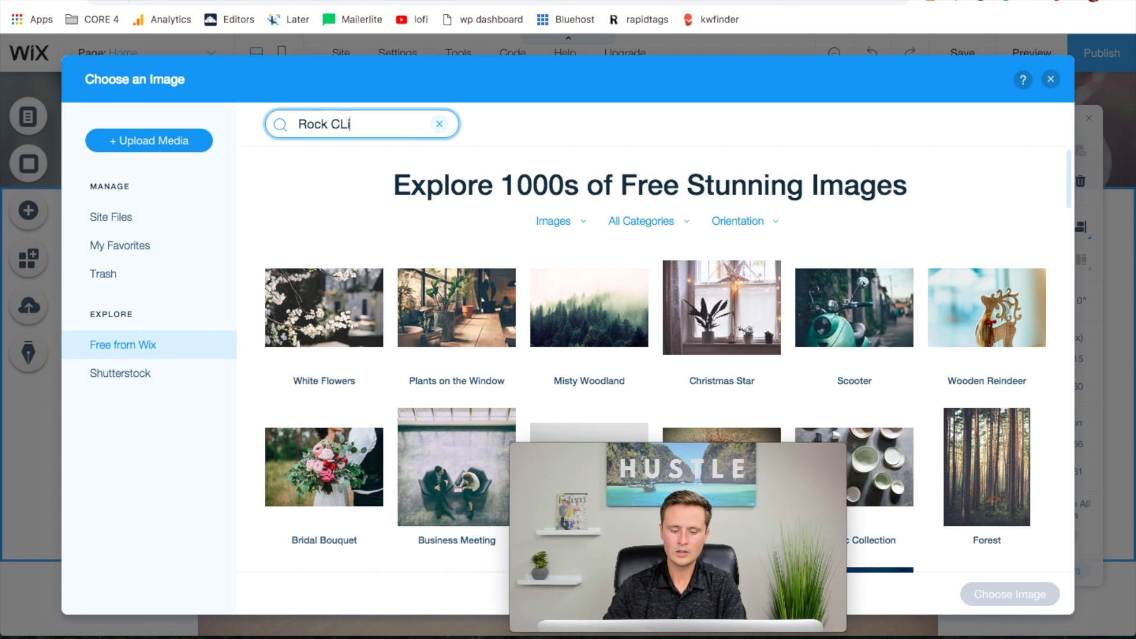
key("Return")
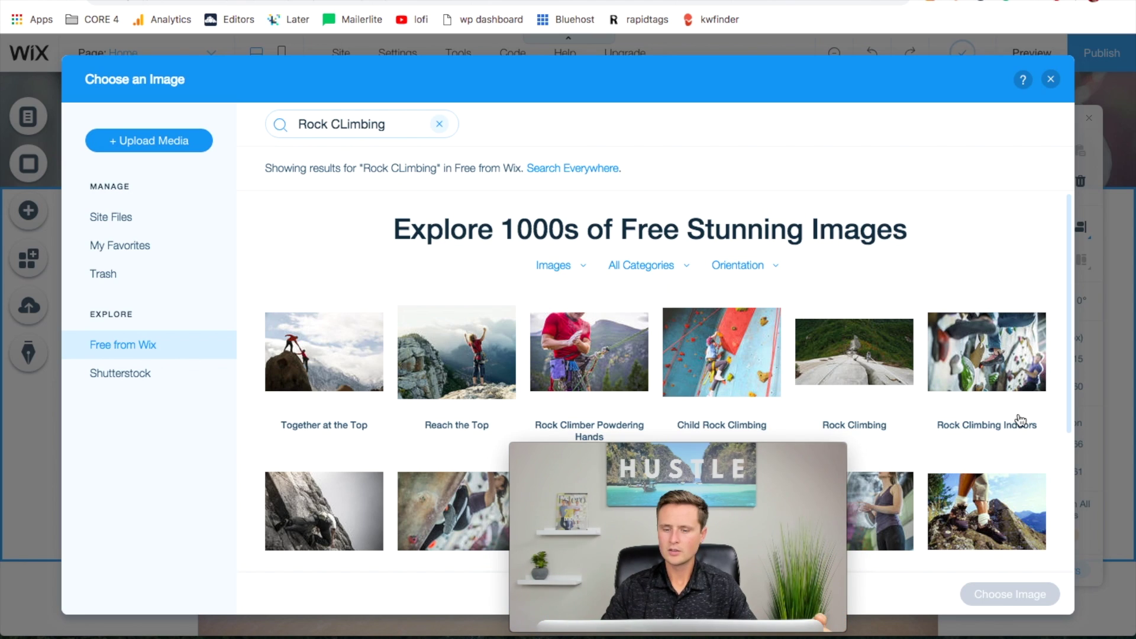
scroll(1021, 421, "down", 4)
scroll(1020, 420, "down", 2)
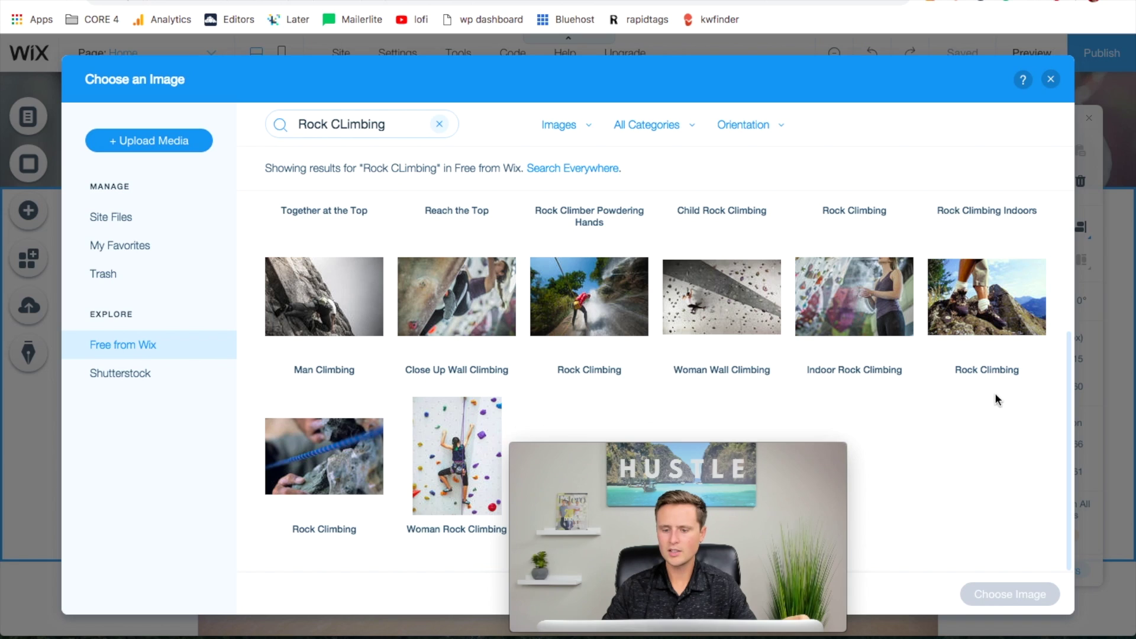
left_click(825, 289)
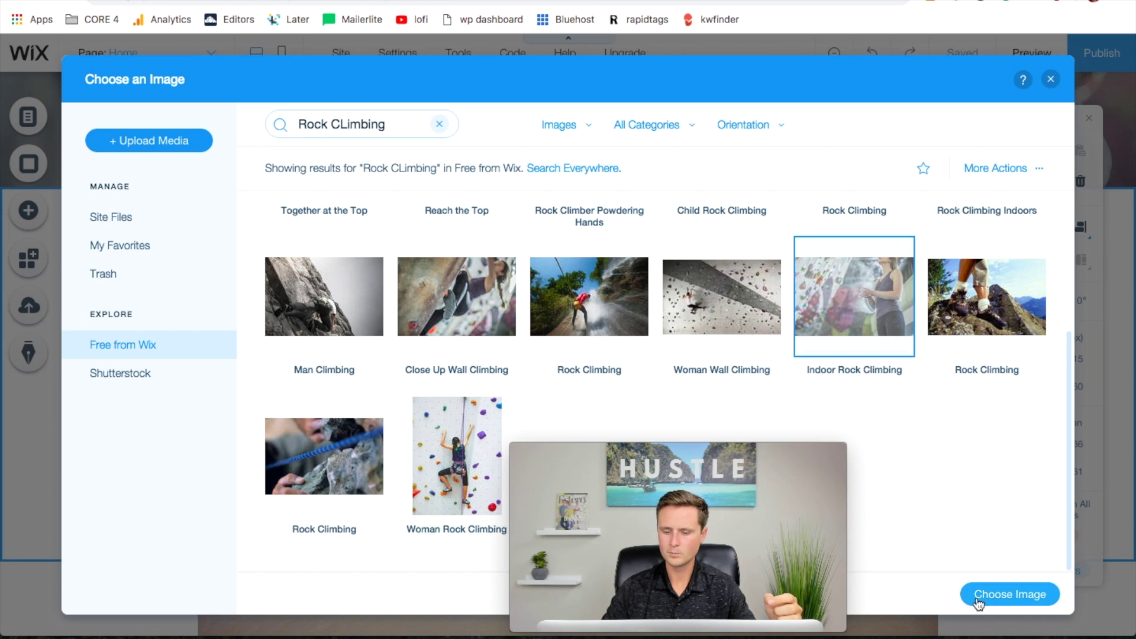
left_click(1000, 597)
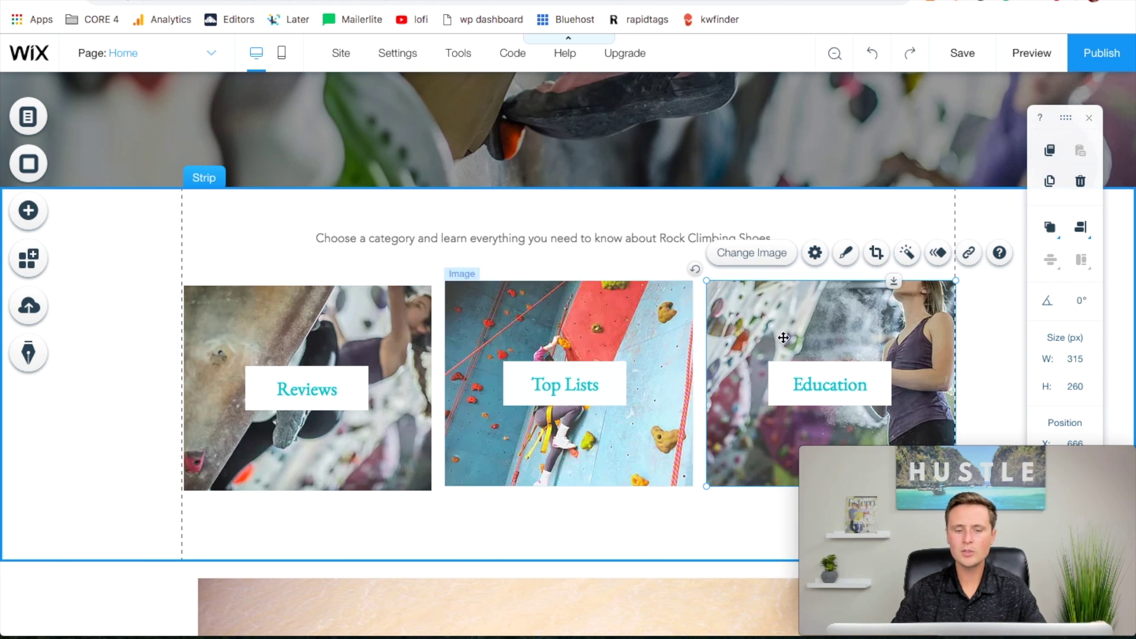
Customize the Reviews button design by setting its regular text color to black (#000000).
left_click(308, 391)
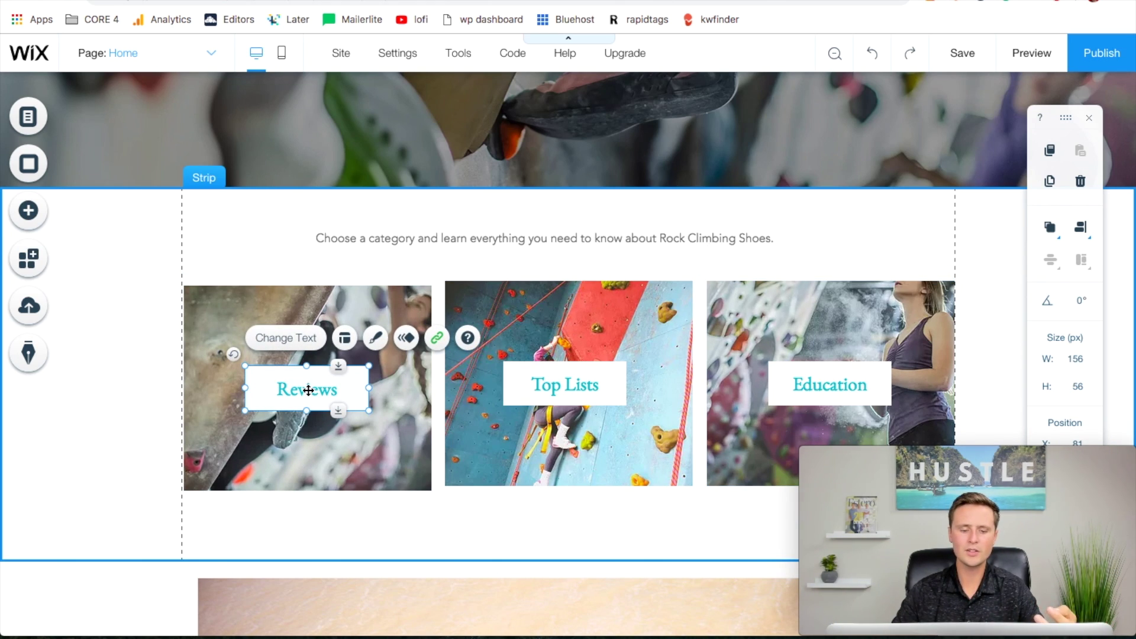
left_click(380, 349)
left_click(632, 551)
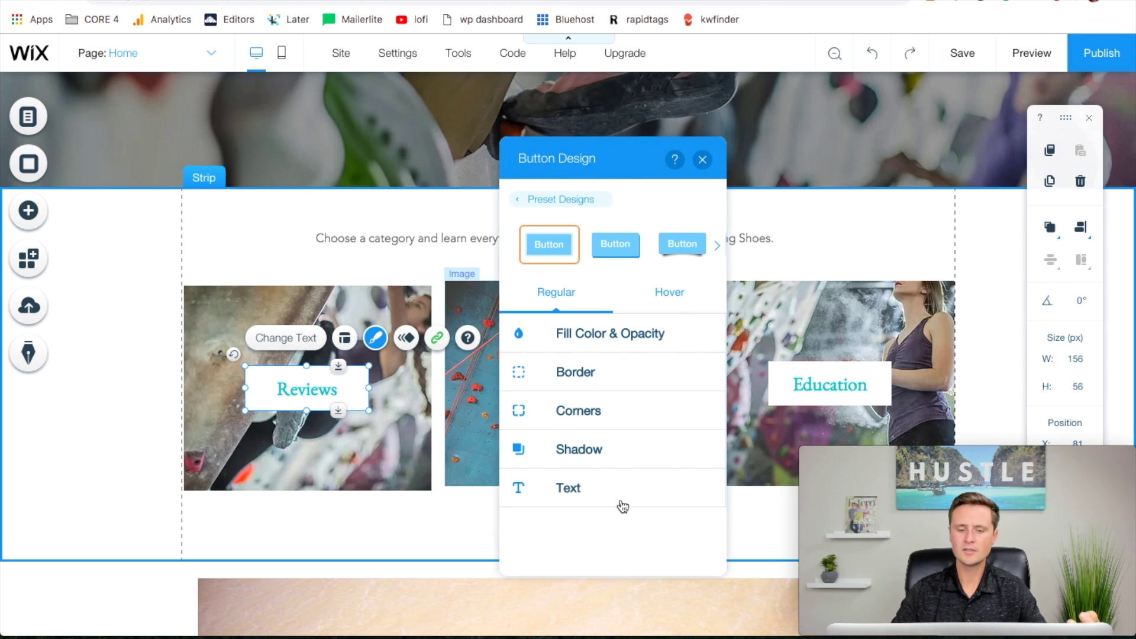
left_click(562, 491)
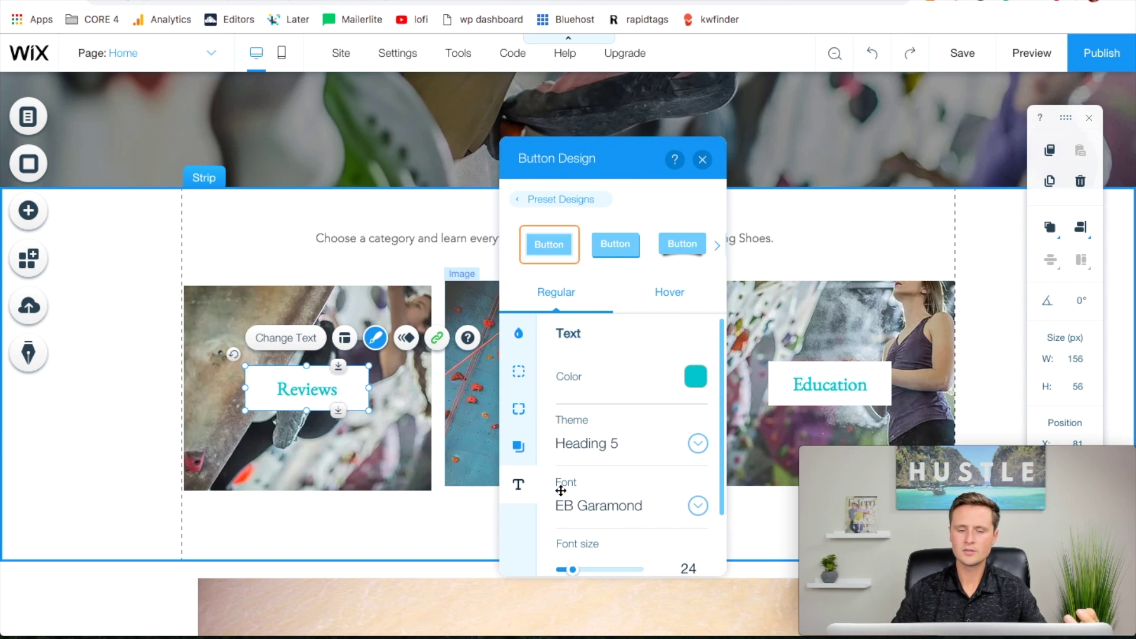
left_click(695, 376)
left_click(515, 351)
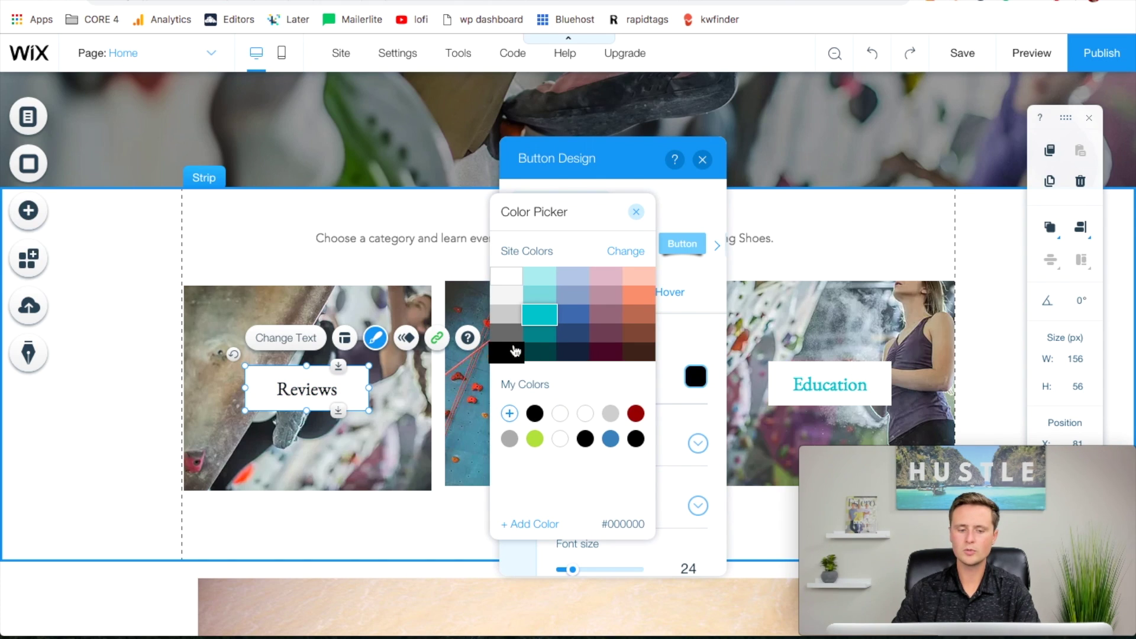
left_click(636, 214)
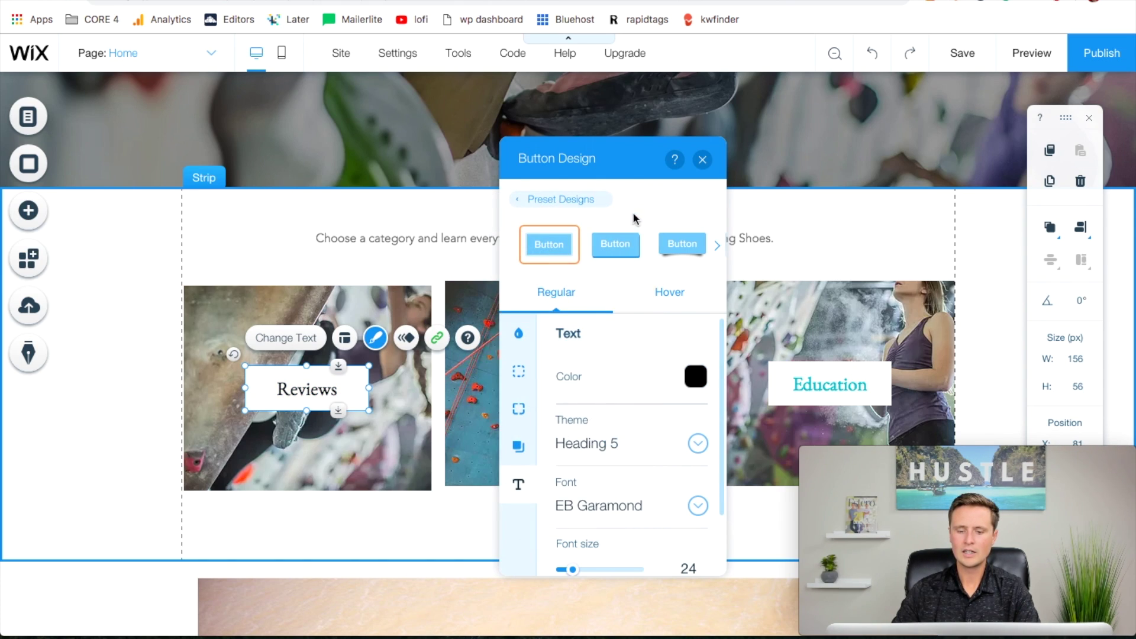
Set the Reviews button's hover-state text color to black (#000000) and close its design settings.
left_click(681, 301)
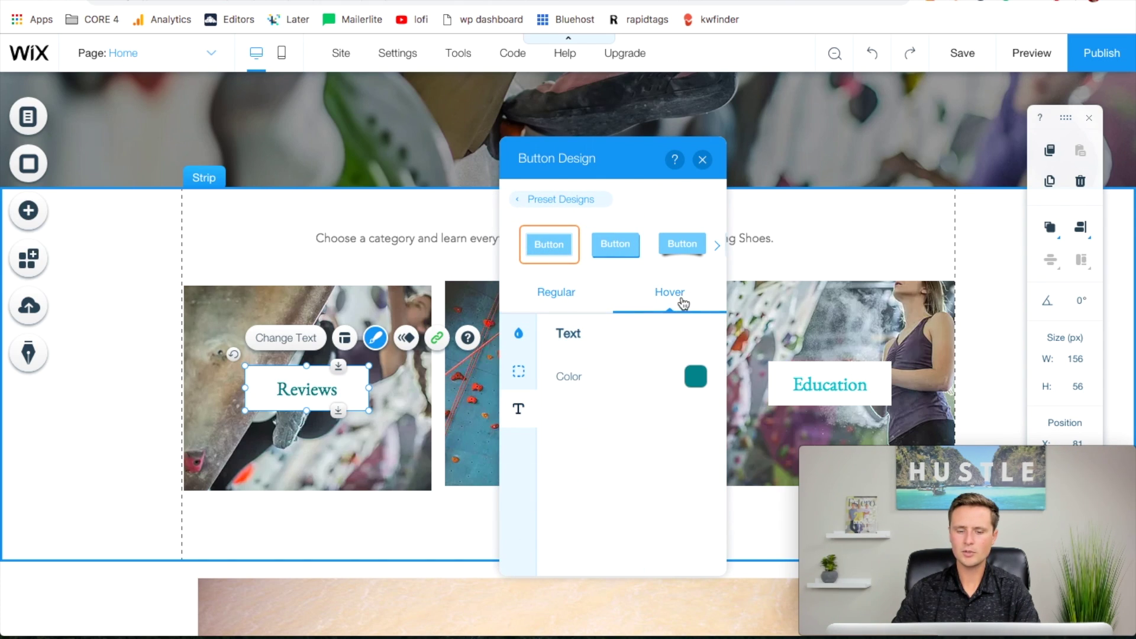
left_click(698, 377)
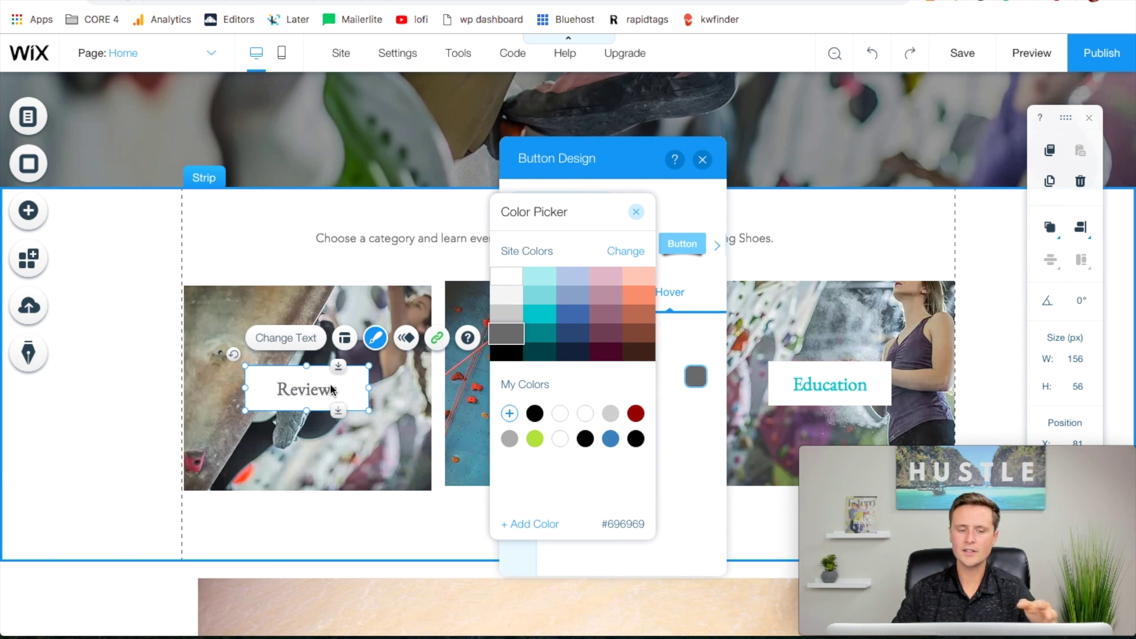
left_click(501, 355)
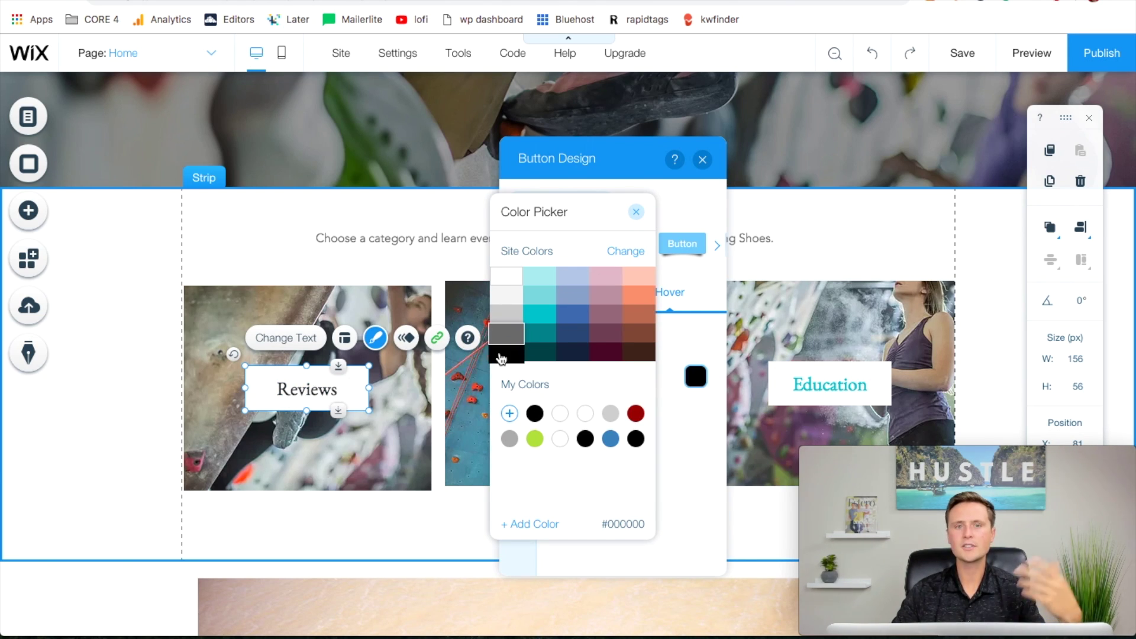
left_click(636, 212)
left_click(702, 160)
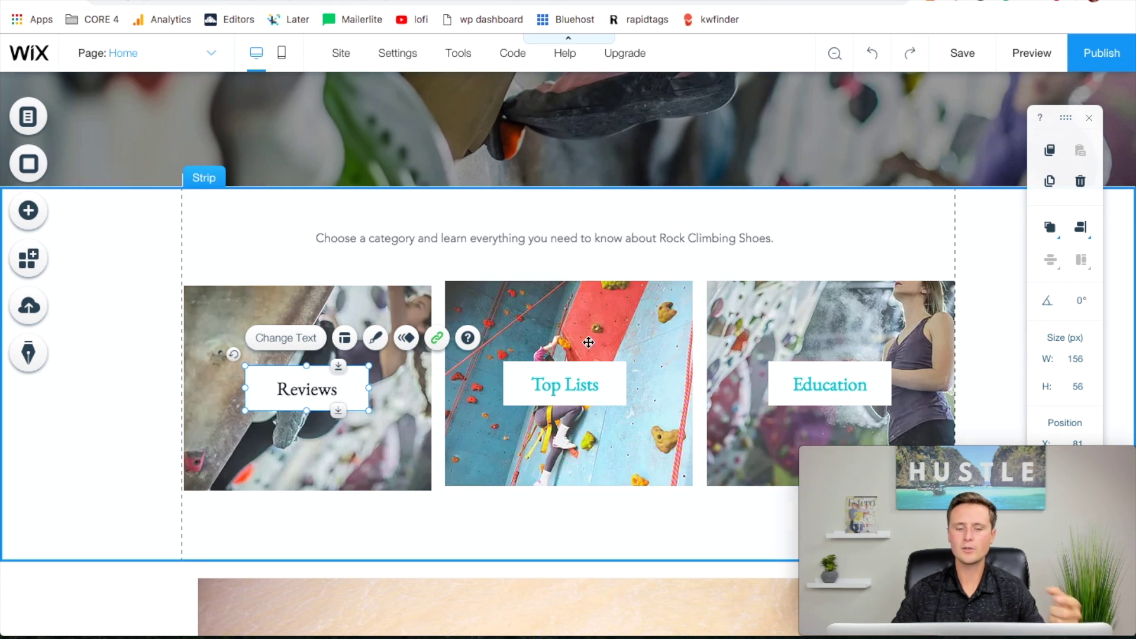
Apply the saved black-text design from My Buttons to the Top Lists button.
left_click(609, 380)
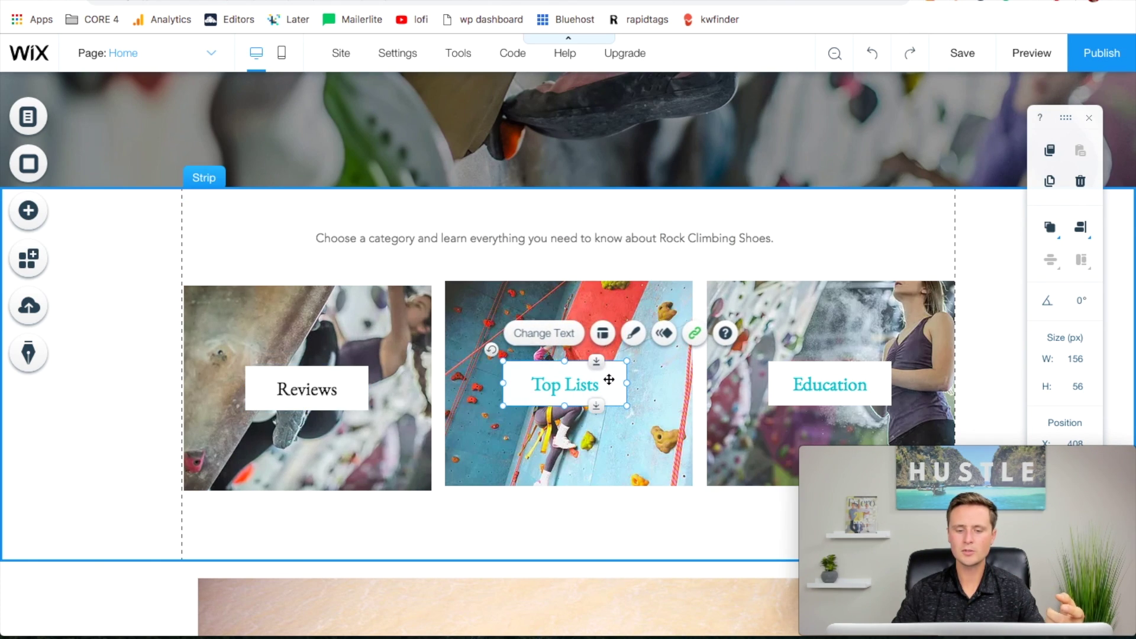
left_click(632, 334)
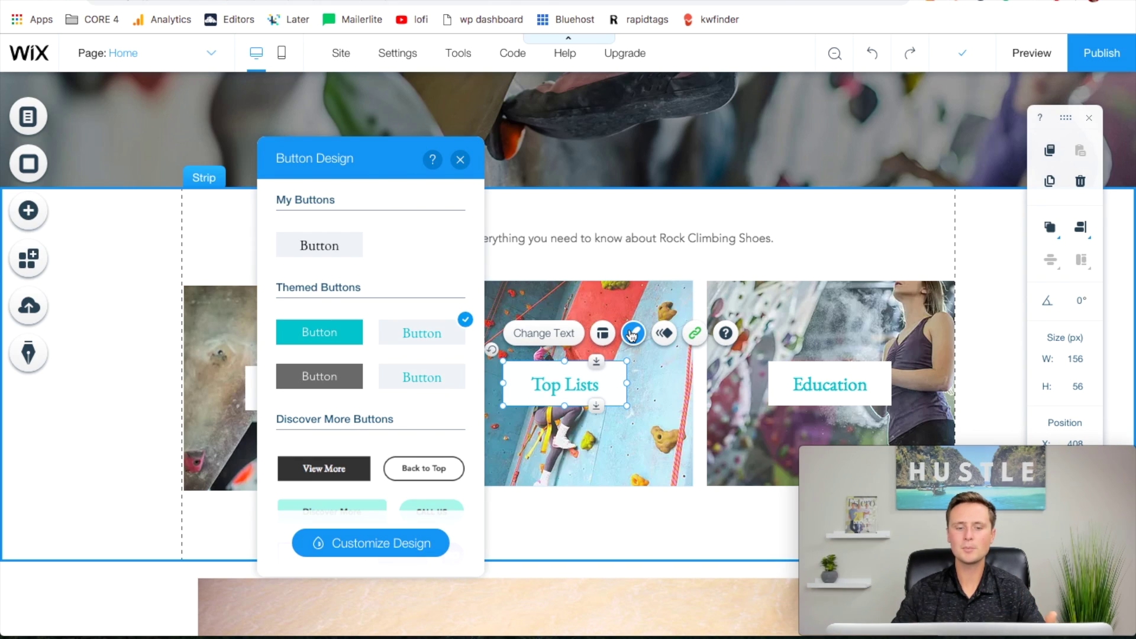
left_click(326, 251)
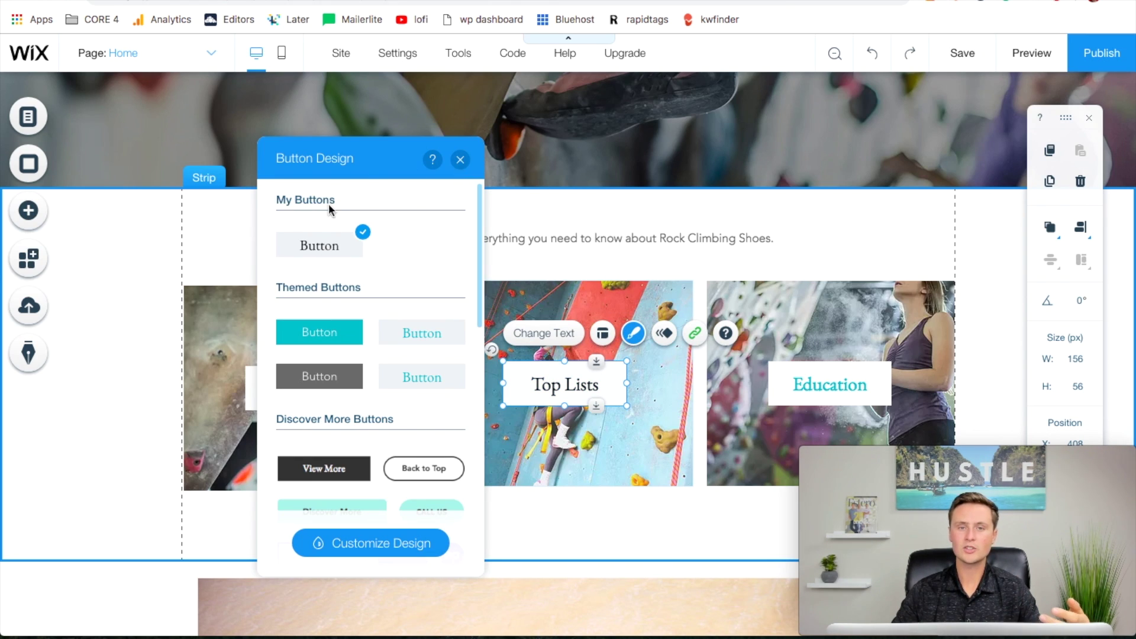
left_click(461, 161)
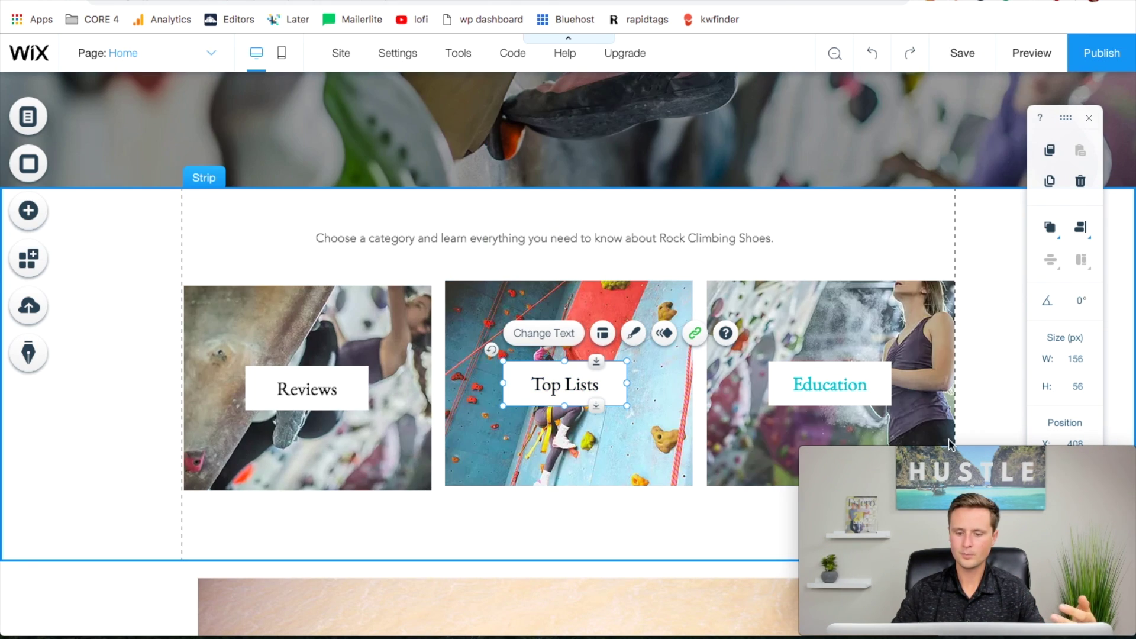
Apply the saved black-text design from My Buttons to the Education button.
left_click(877, 371)
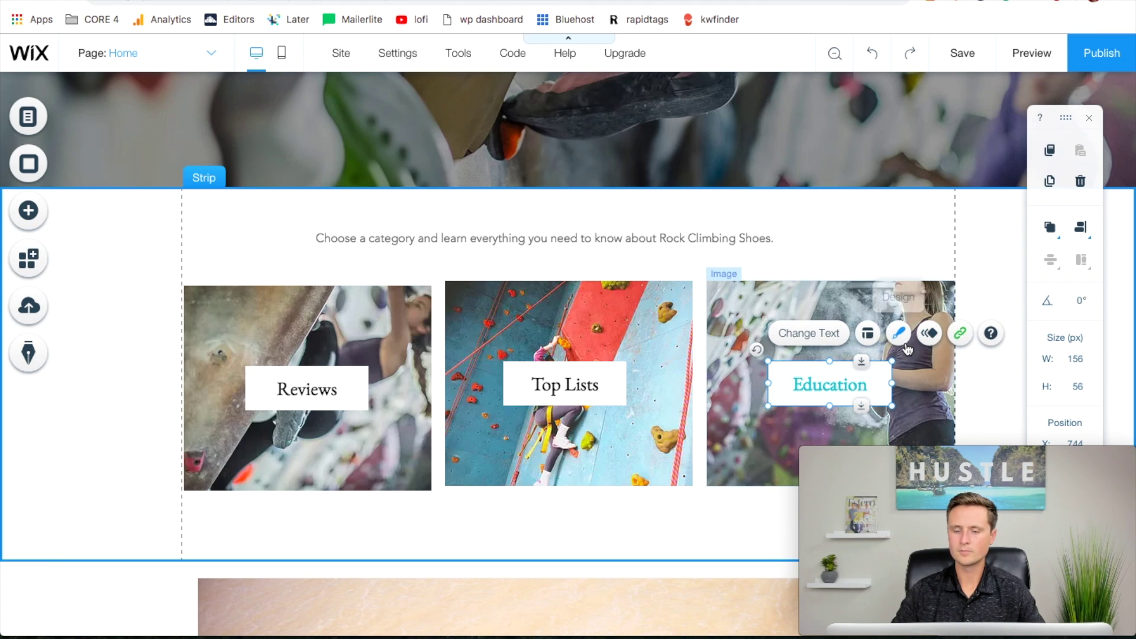
left_click(606, 255)
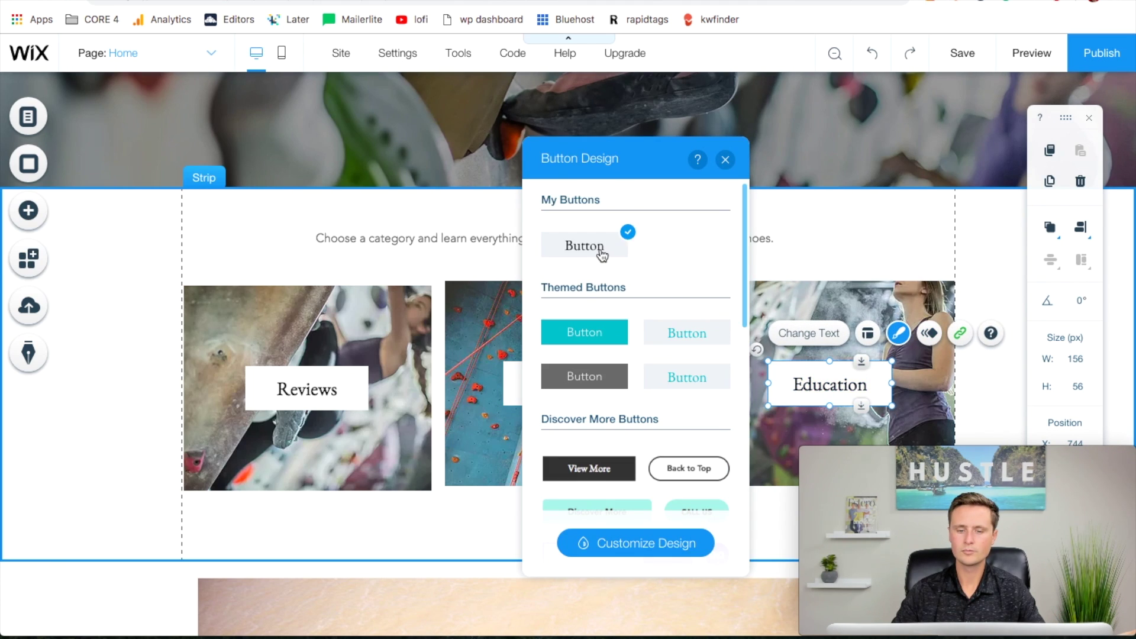
left_click(725, 161)
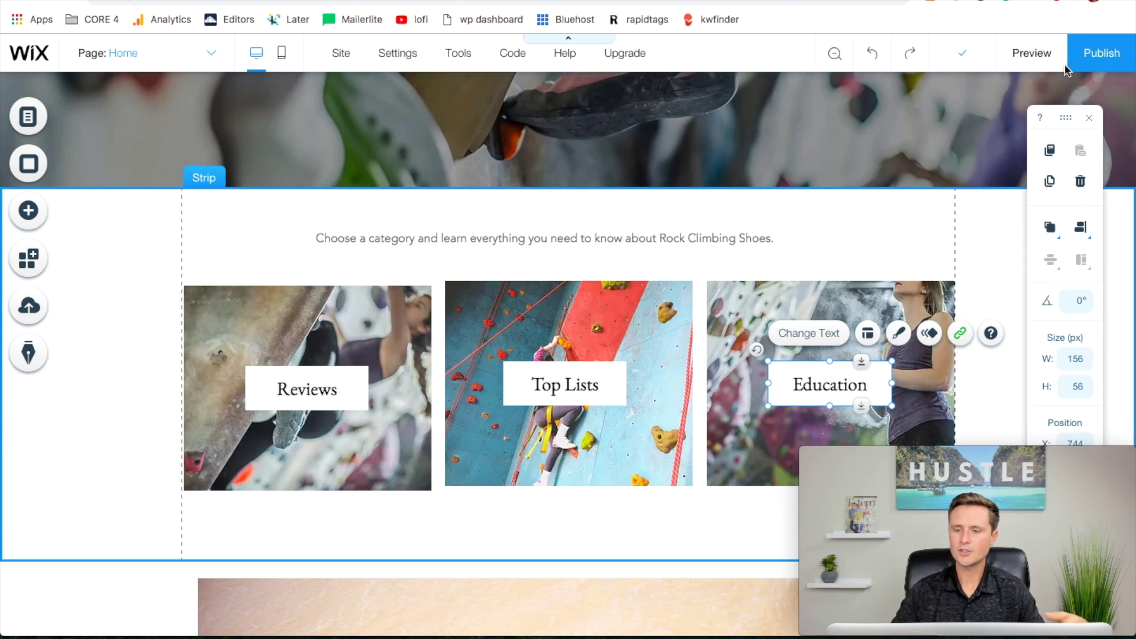
Preview the home page and review it from the hero section through the blog posts to the footer.
left_click(1044, 54)
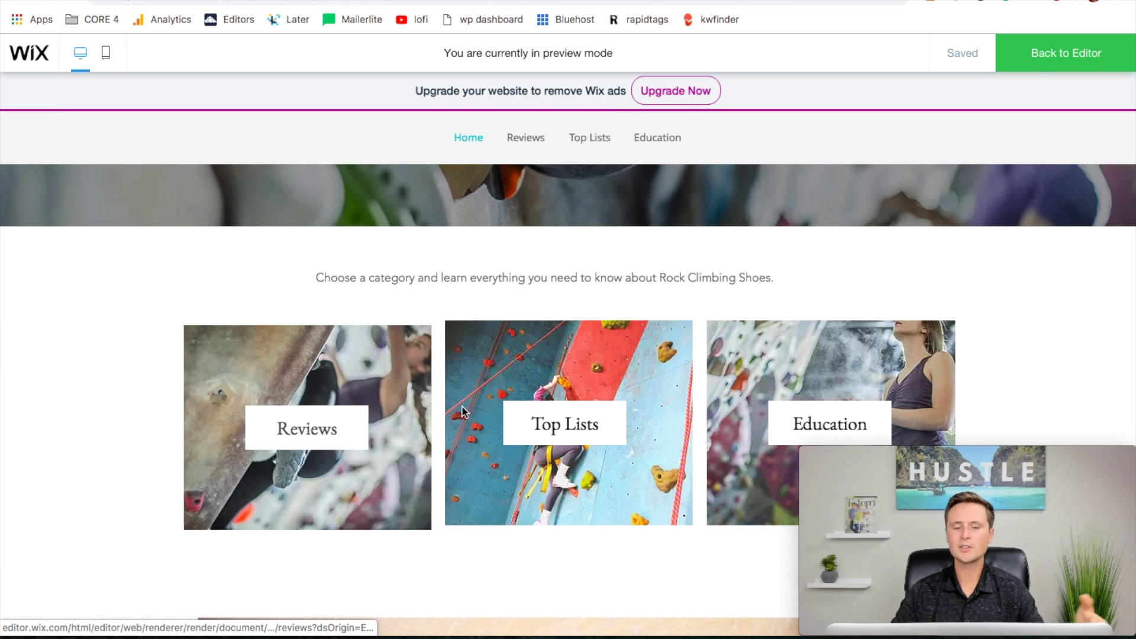
scroll(700, 391, "down", 5)
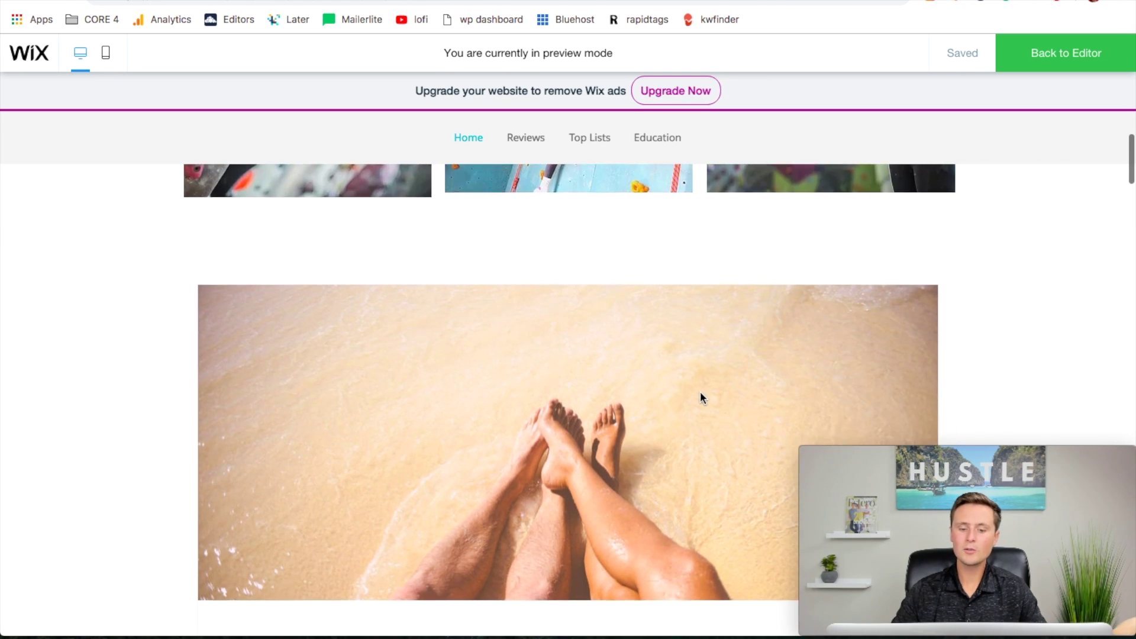
scroll(700, 394, "up", 10)
scroll(590, 380, "down", 6)
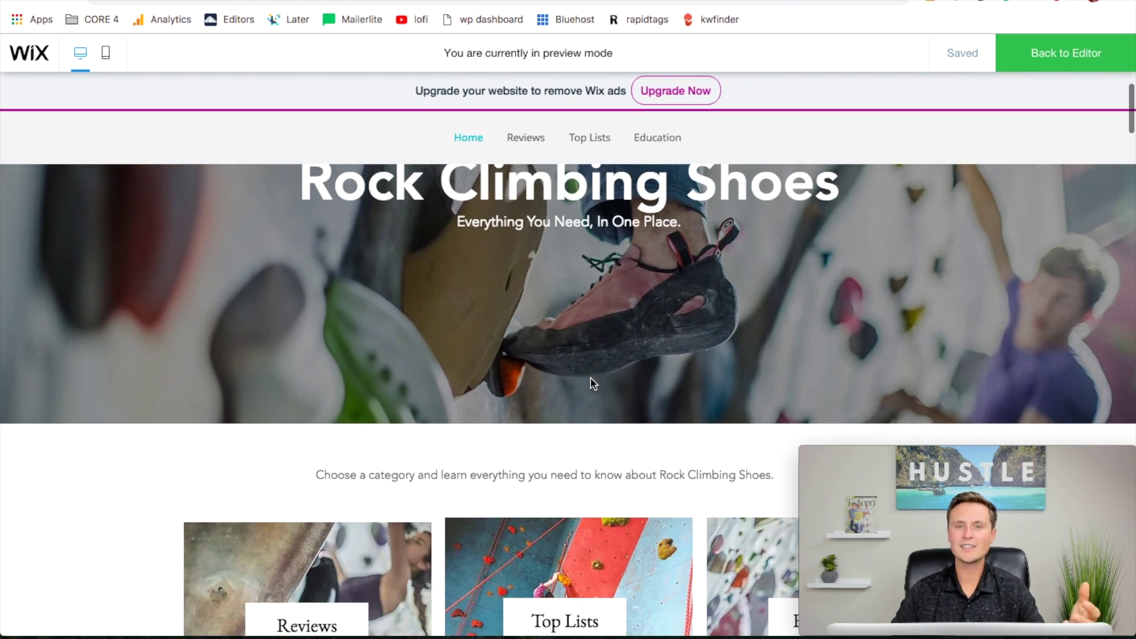
scroll(592, 383, "down", 20)
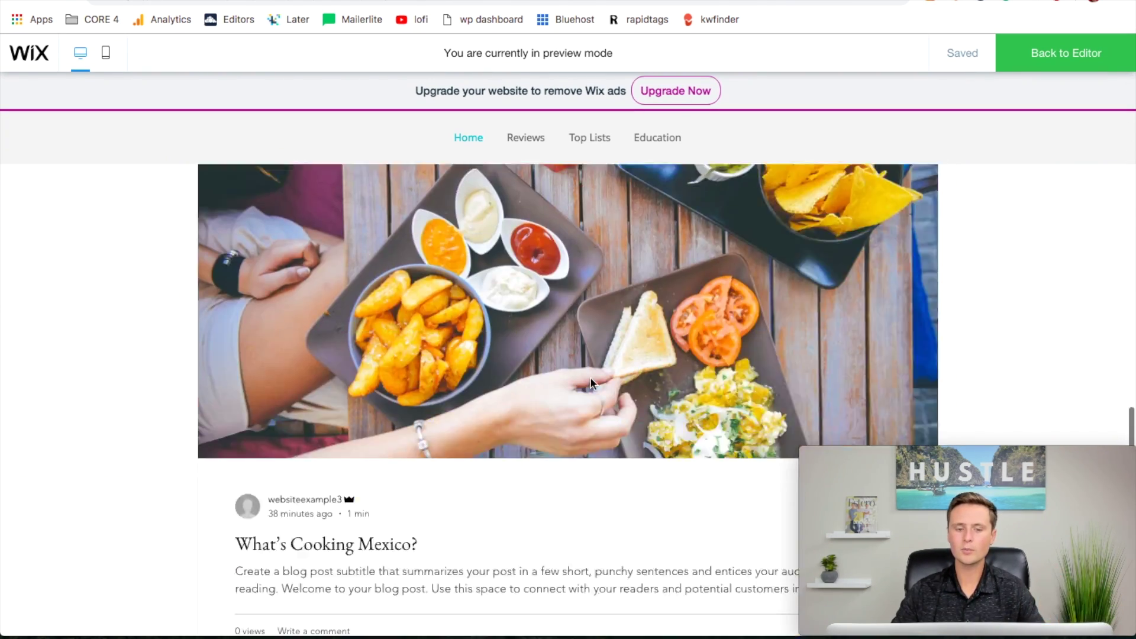
scroll(589, 382, "down", 5)
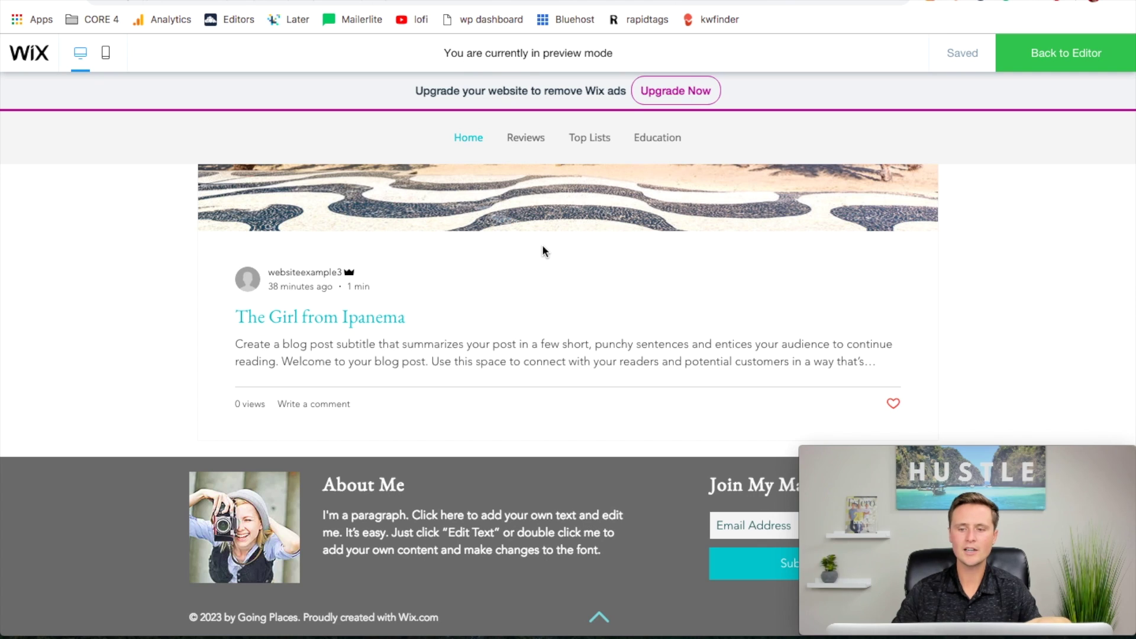
Return to the editor and change the footer heading from "About Me" to "About Us".
left_click(1059, 53)
left_click(361, 454)
double_click(360, 454)
key("End")
key("BackSpace")
key("BackSpace")
Replace the footer paragraph with "We are here to find and recommend the best Rock Climbing Shoes on the market, all in one easy to use website.".
double_click(437, 506)
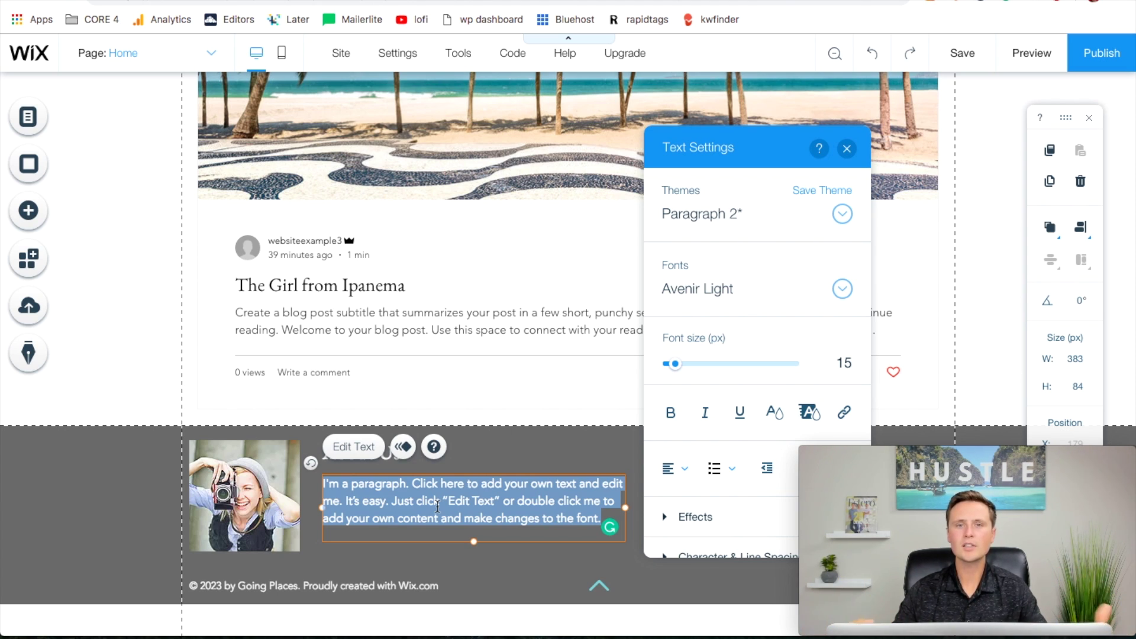
type("We are here to find and recommend the best")
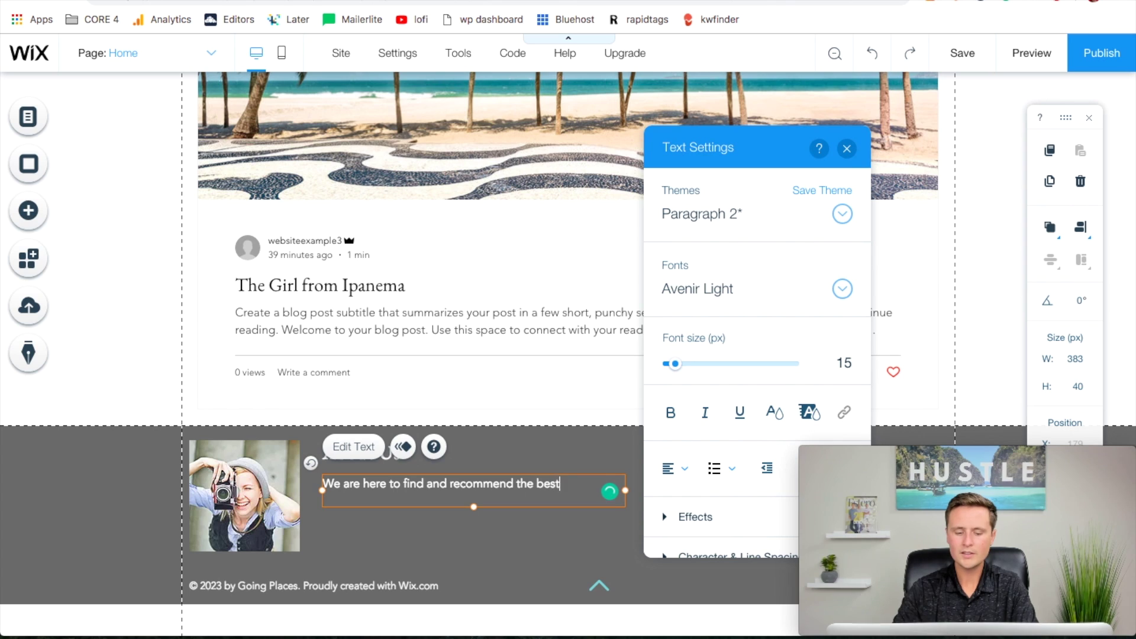
type("bing Shoes")
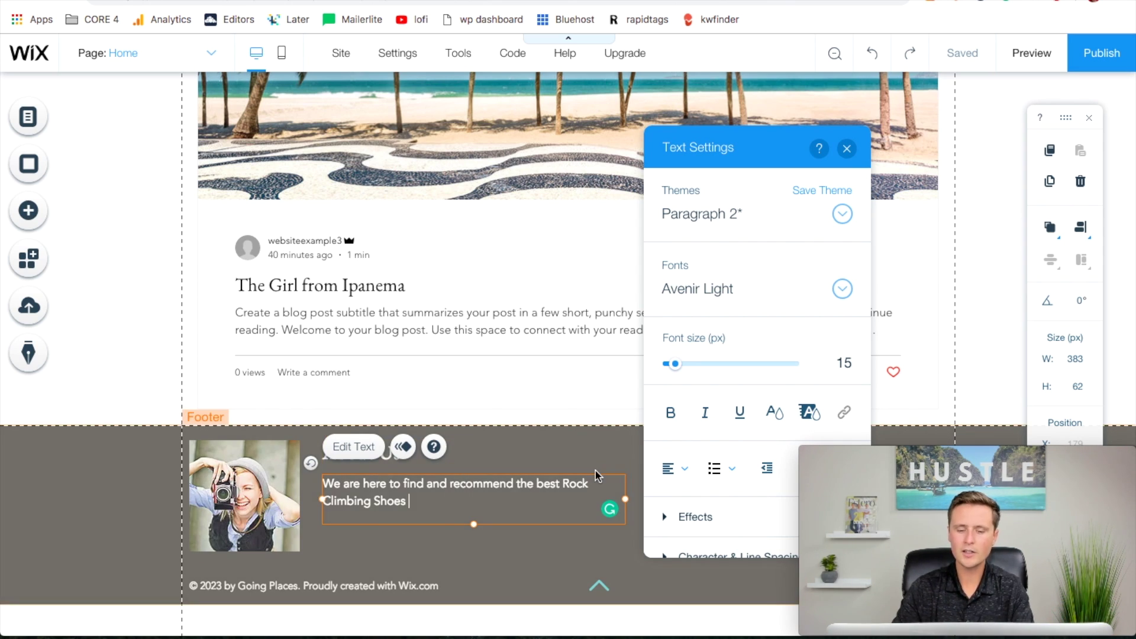
type("on the market, all in")
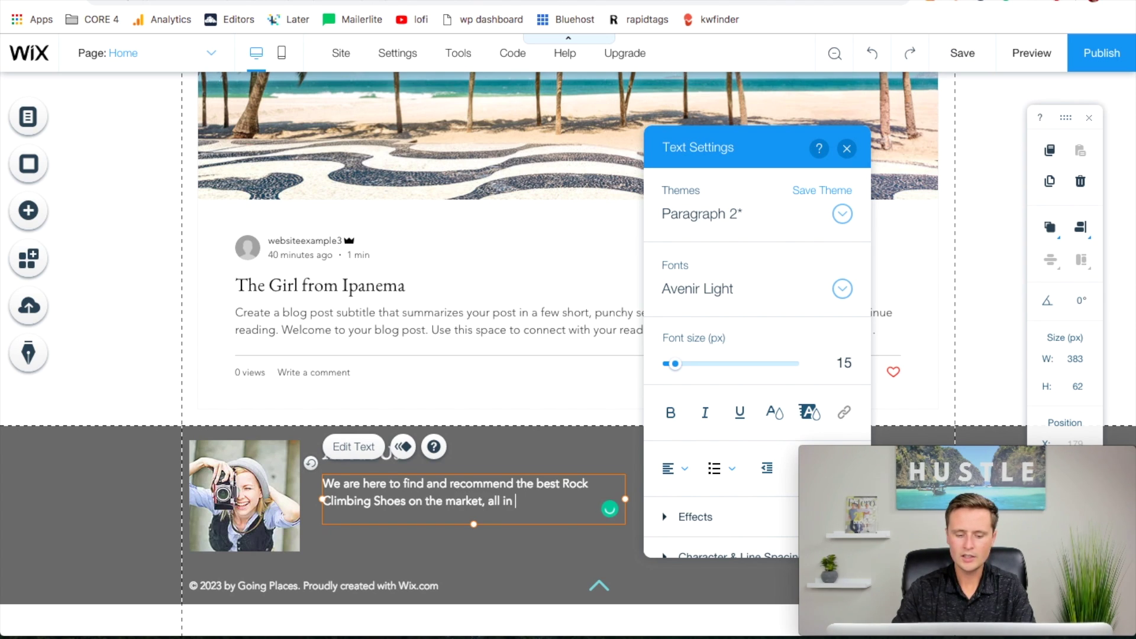
type("ebsite.")
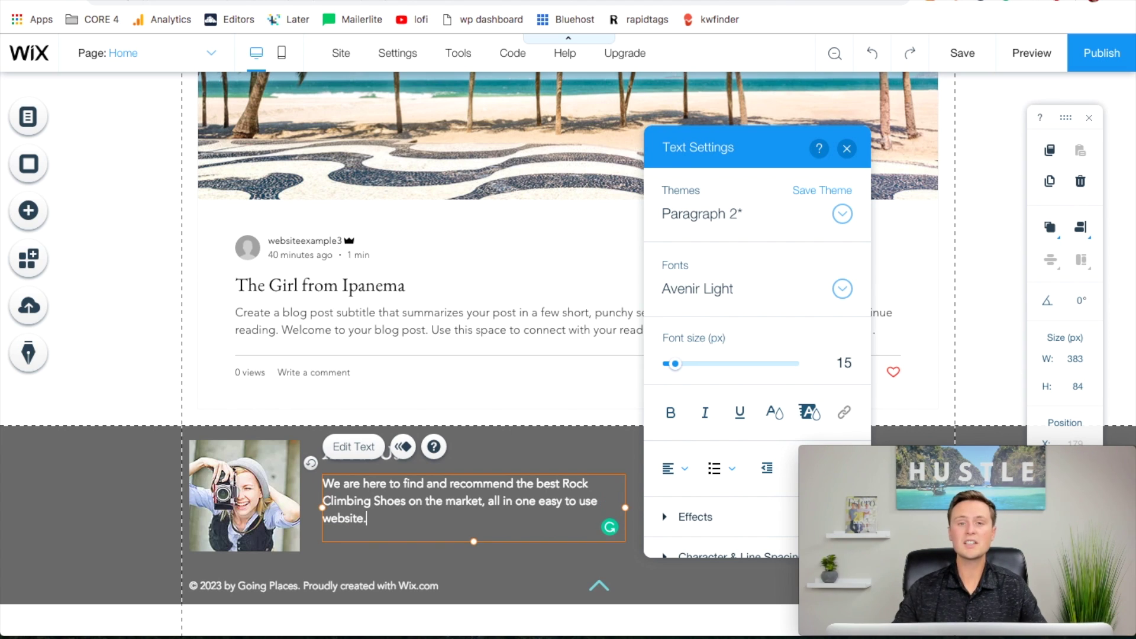
Replace the footer's portrait photo with the free Wix image "Together at the Top", found by searching for "rock climbing".
left_click(508, 566)
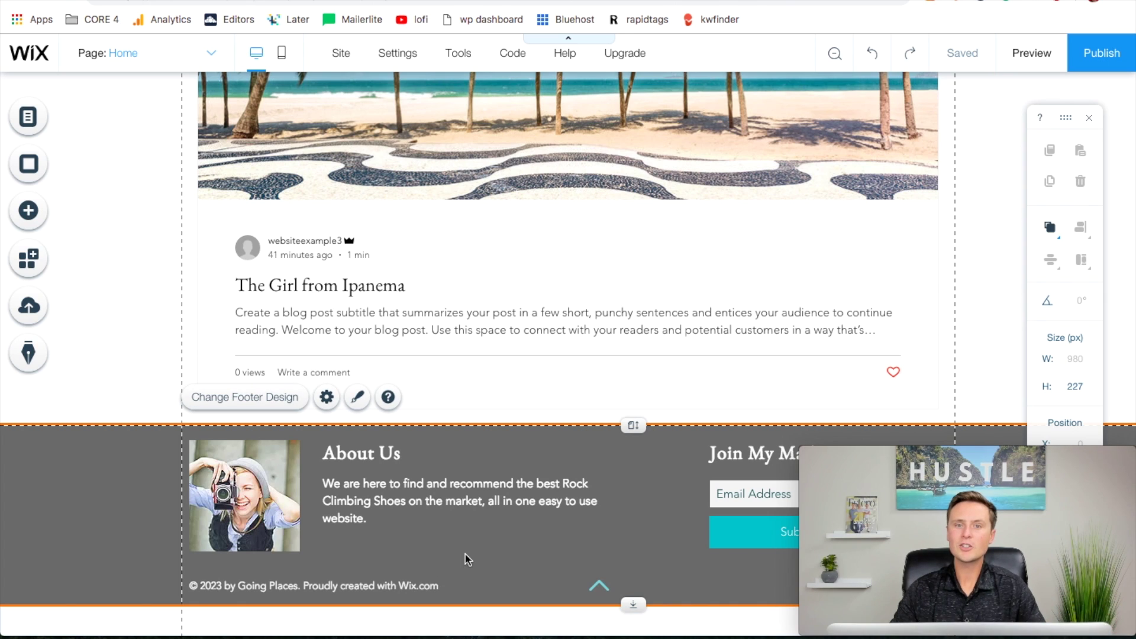
left_click(229, 515)
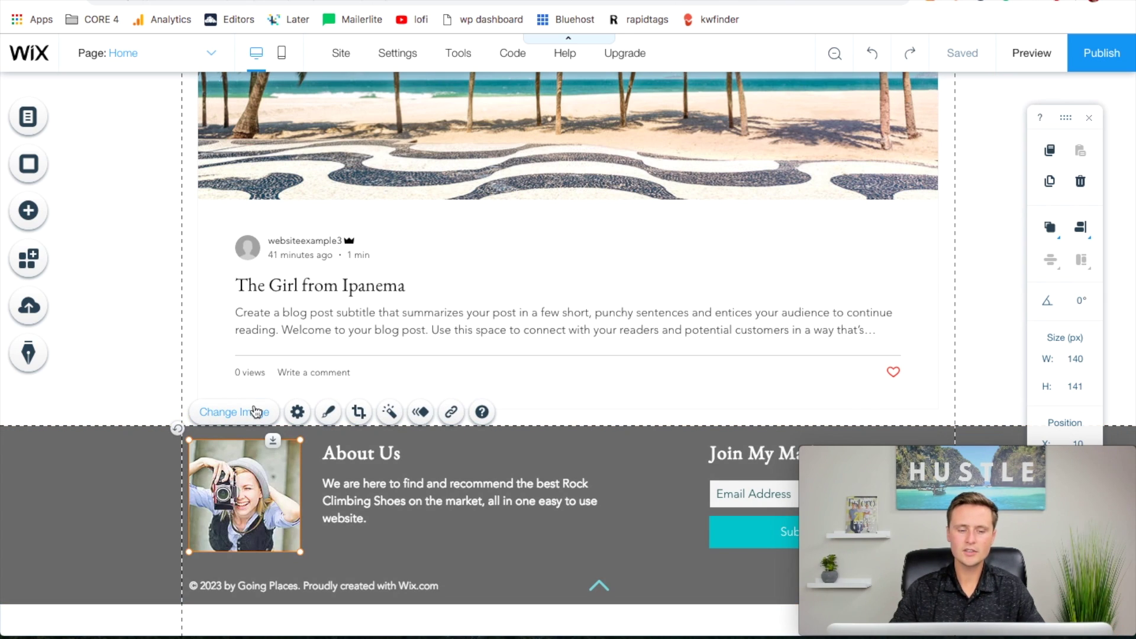
left_click(253, 408)
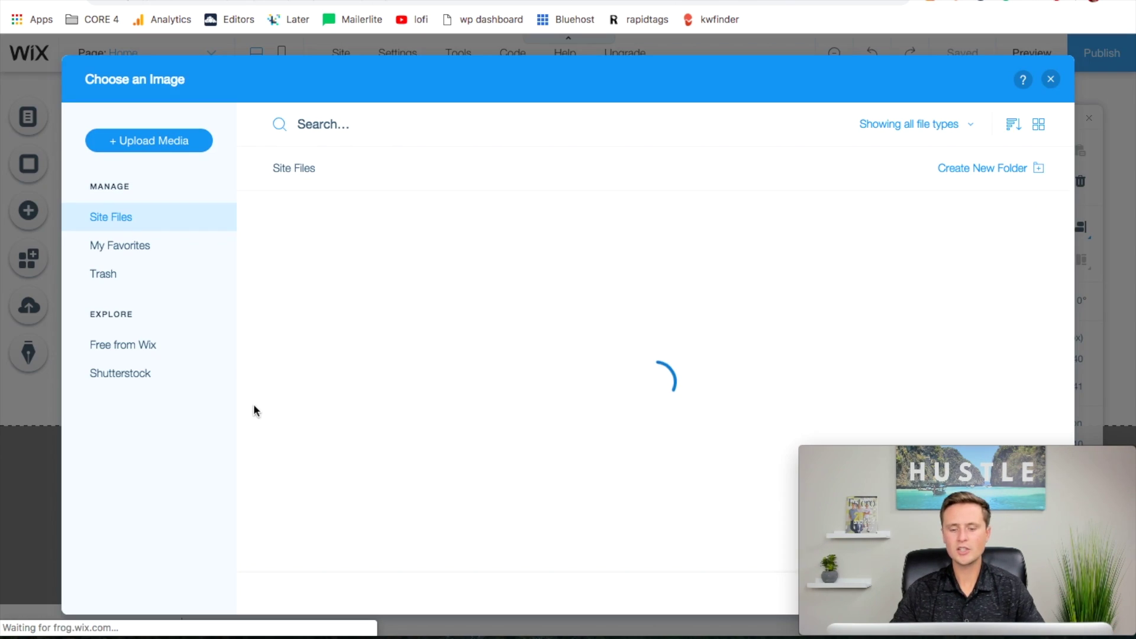
left_click(103, 345)
left_click(375, 128)
type("rock climbing")
key("Return")
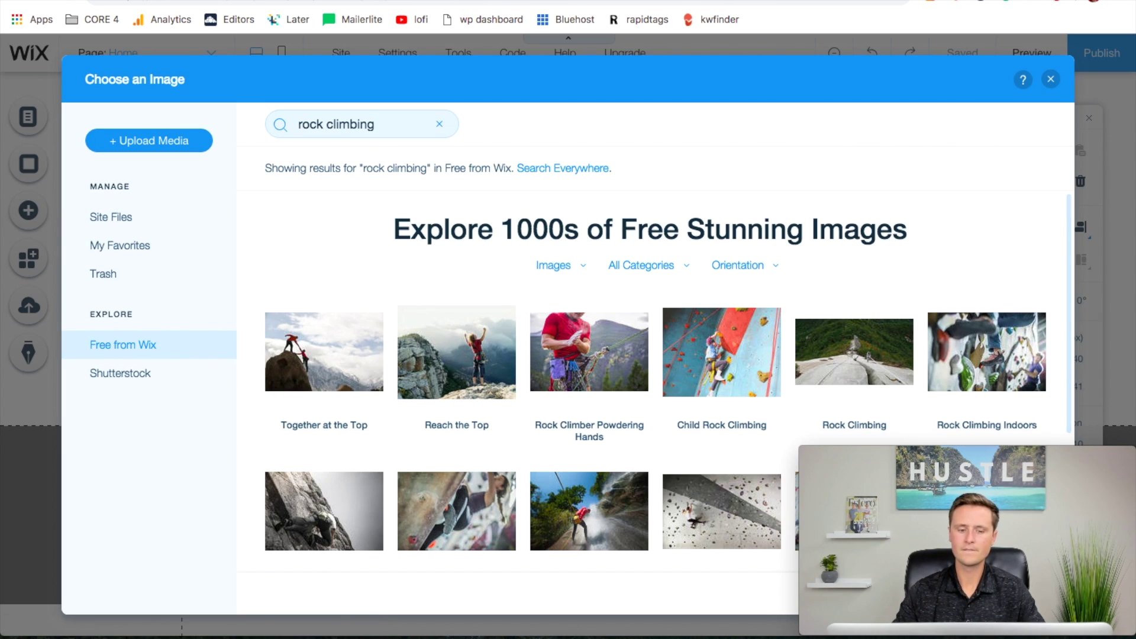
left_click(342, 370)
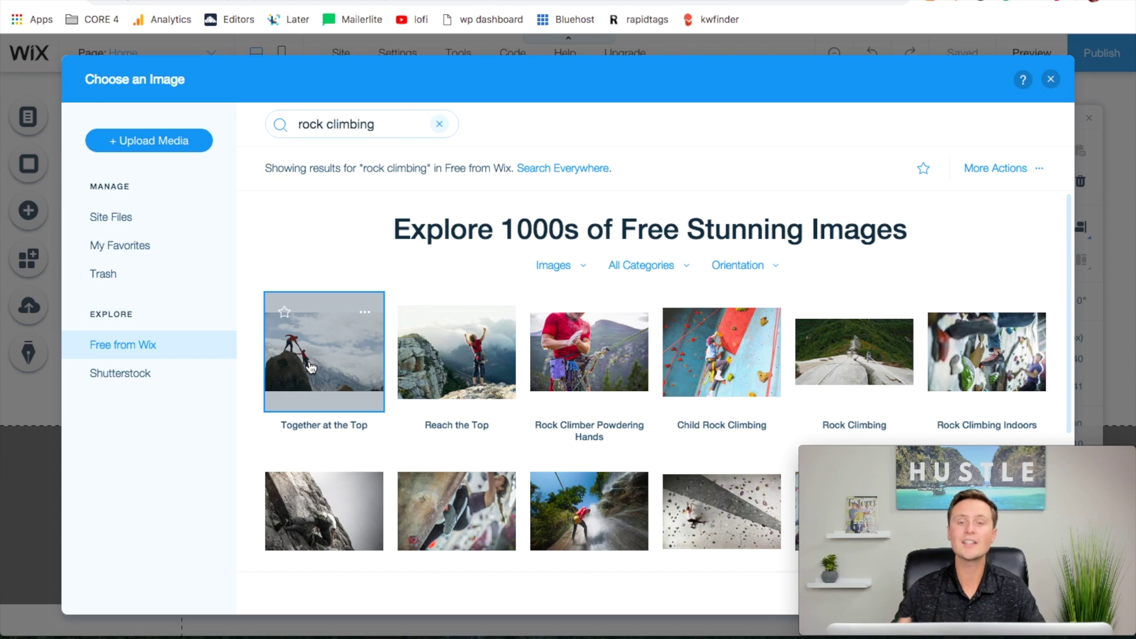
left_click(1036, 591)
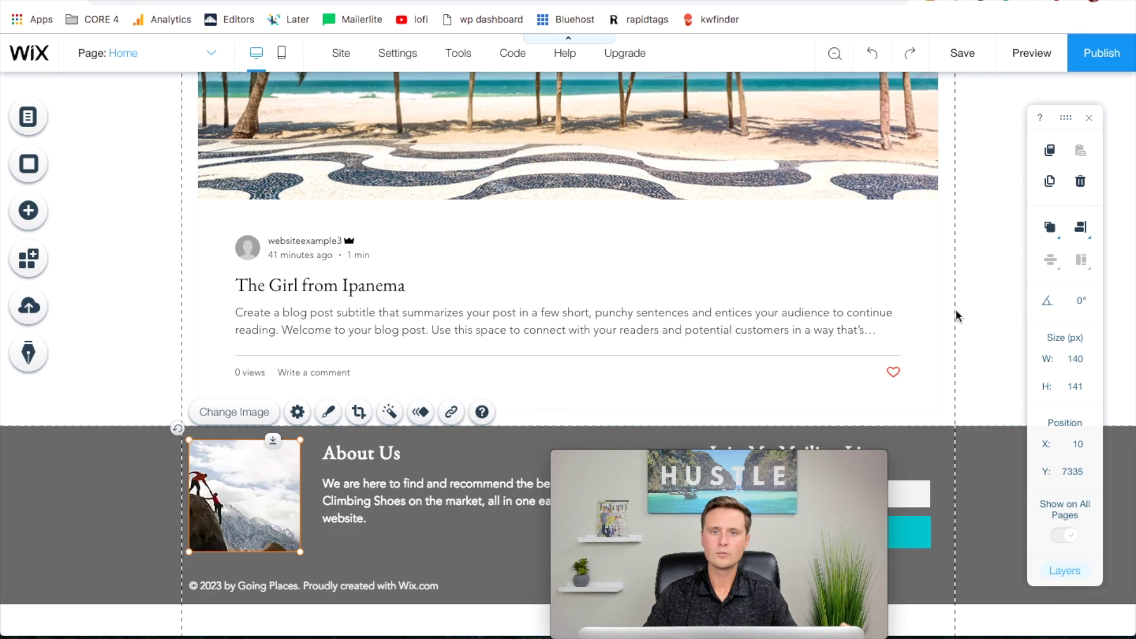
Shift the footer image inside its square crop frame so both climbers and the rock are in view, and apply the crop.
left_click_drag(211, 513, 210, 514)
double_click(209, 514)
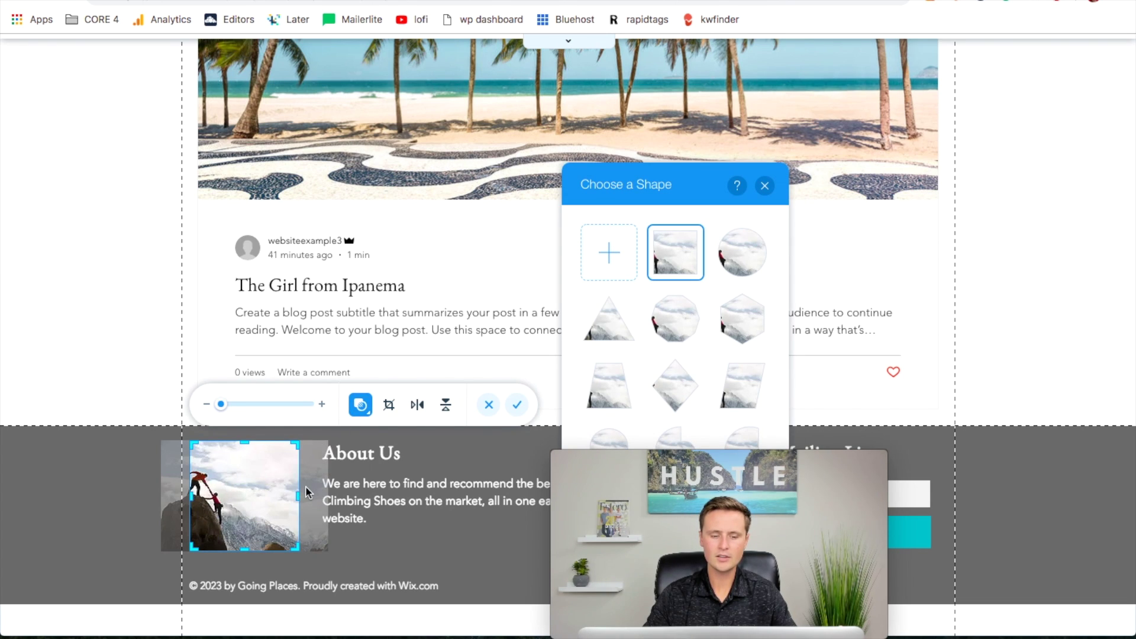
left_click_drag(250, 503, 280, 501)
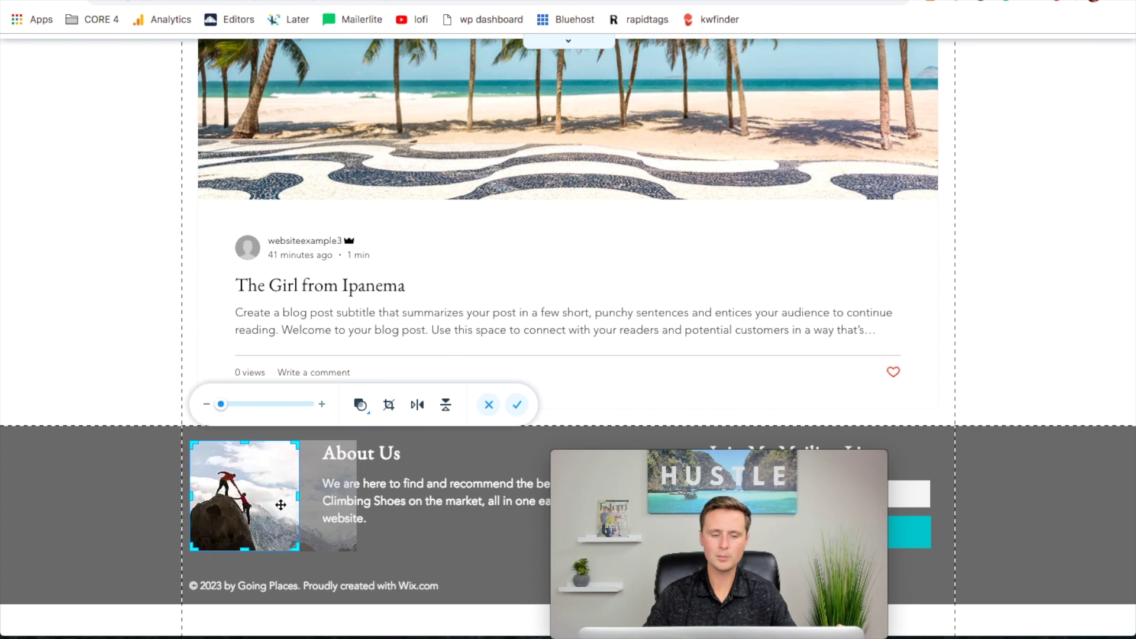
left_click(517, 407)
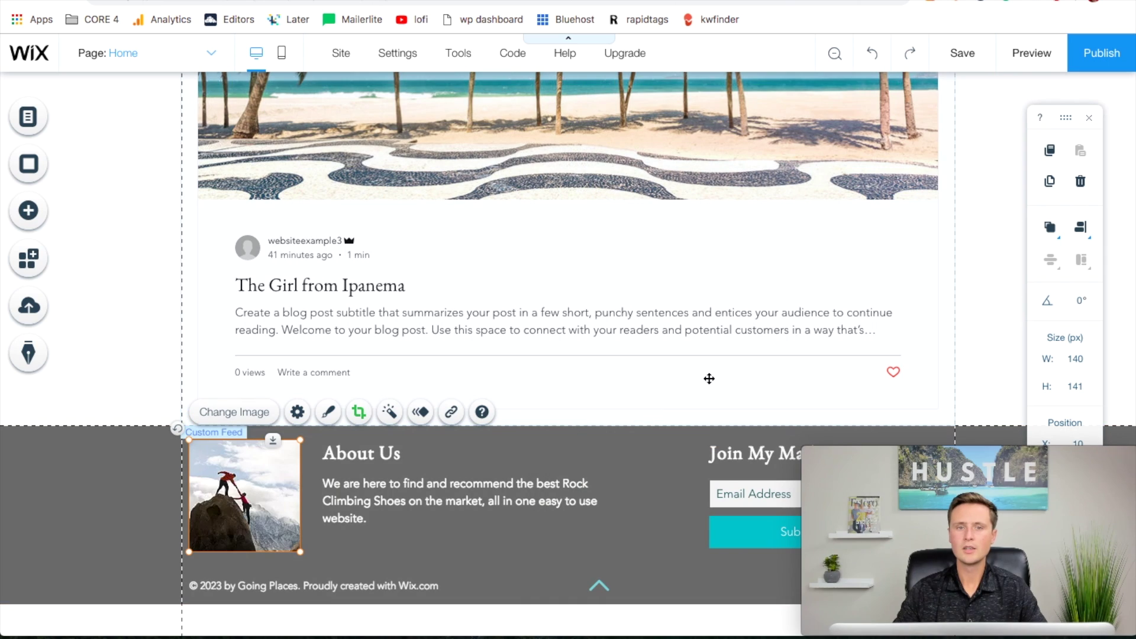
Remove "Proudly created with Wix.com" from the footer copyright line.
left_click(345, 591)
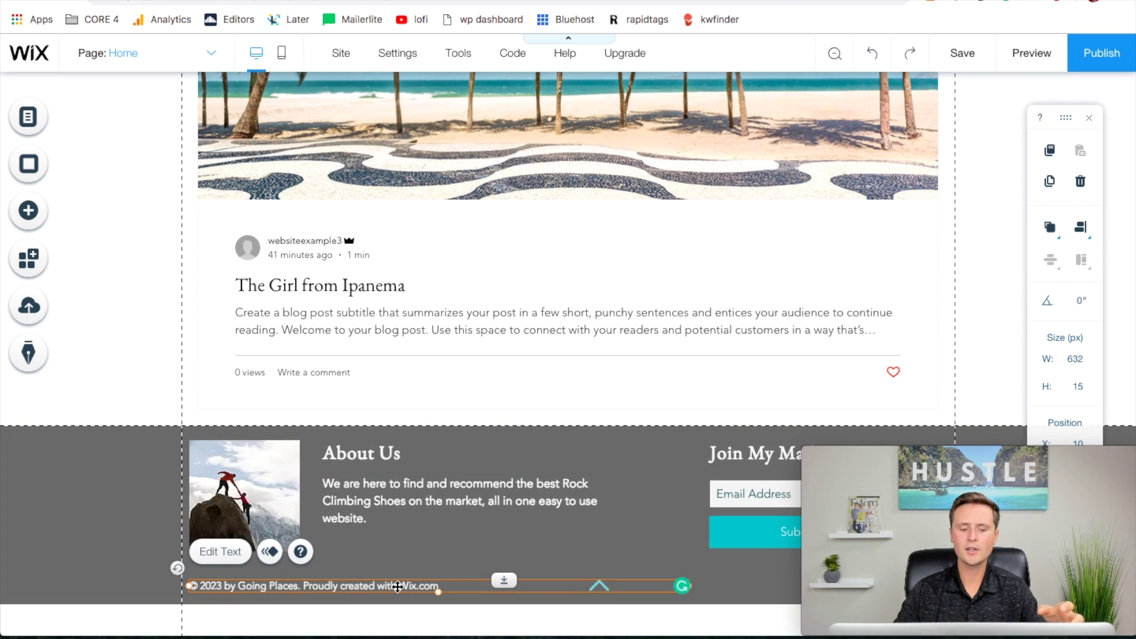
double_click(418, 586)
left_click_drag(438, 586, 305, 585)
key("BackSpace")
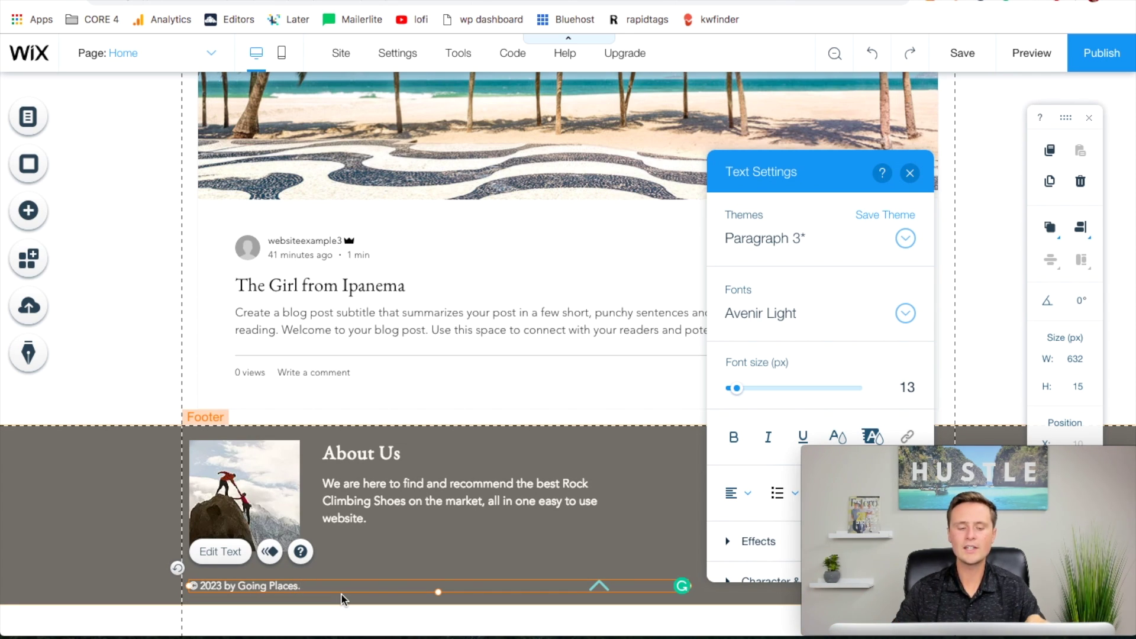
Replace "Going Places" in the footer copyright line with the placeholder "Domain Name.".
key("BackSpace")
key("BackSpace")
key("BackSpace")
key("BackSpace")
key("BackSpace")
key("BackSpace")
key("BackSpace")
key("BackSpace")
key("BackSpace")
key("BackSpace")
key("BackSpace")
key("BackSpace")
key("BackSpace")
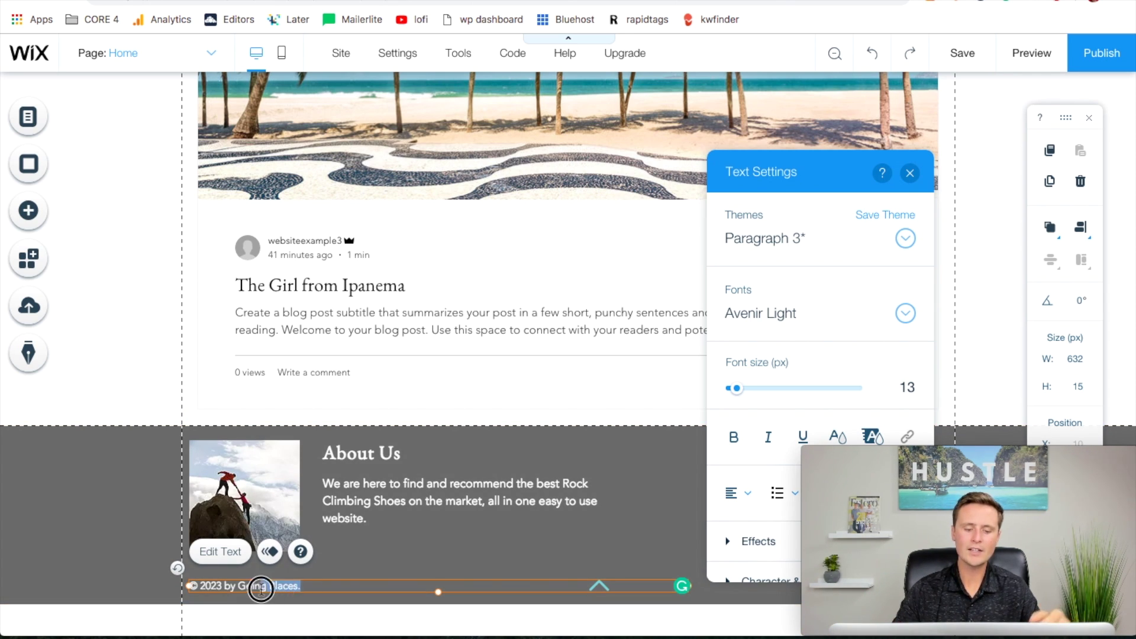
type("S")
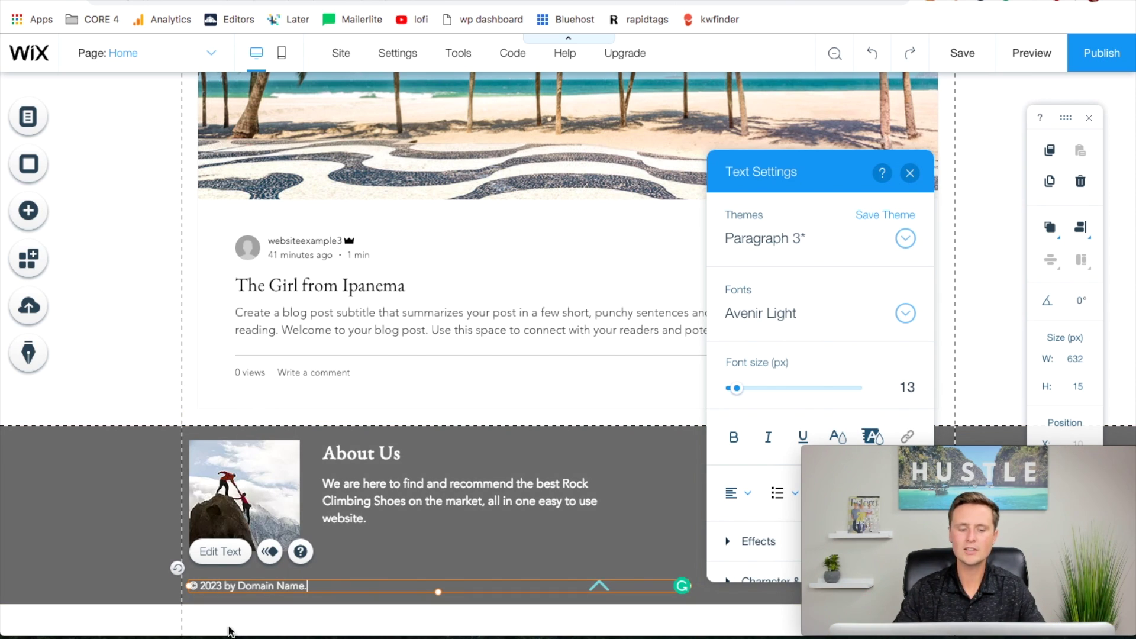
Change the year in the footer copyright line to 2019 and finish editing the text.
key("BackSpace")
key("BackSpace")
type("19")
left_click(318, 586)
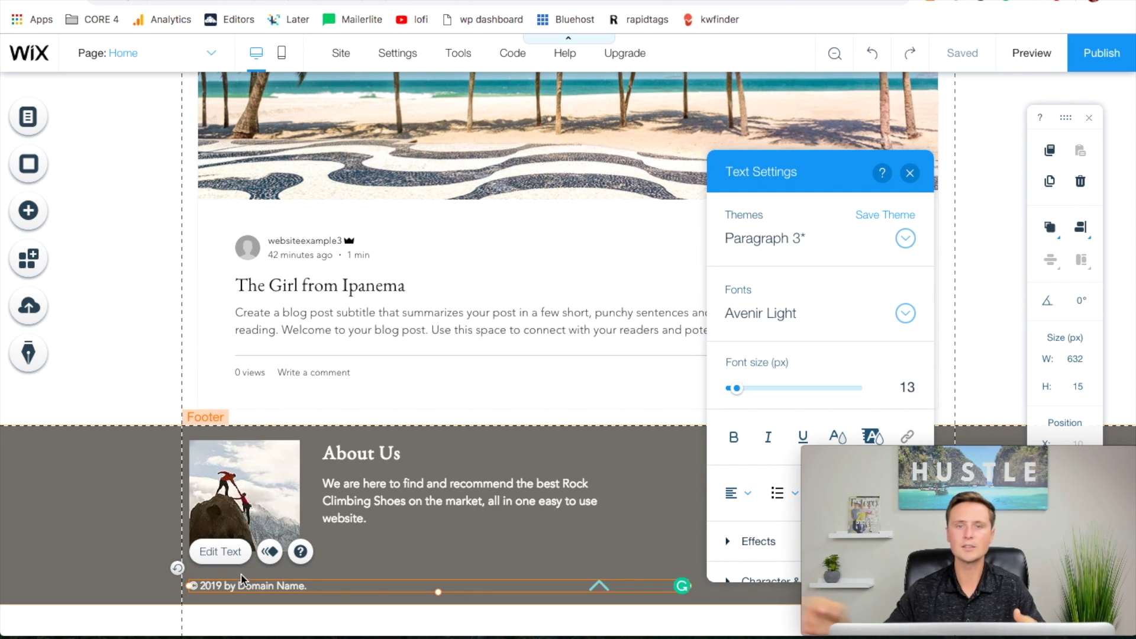
left_click(225, 588)
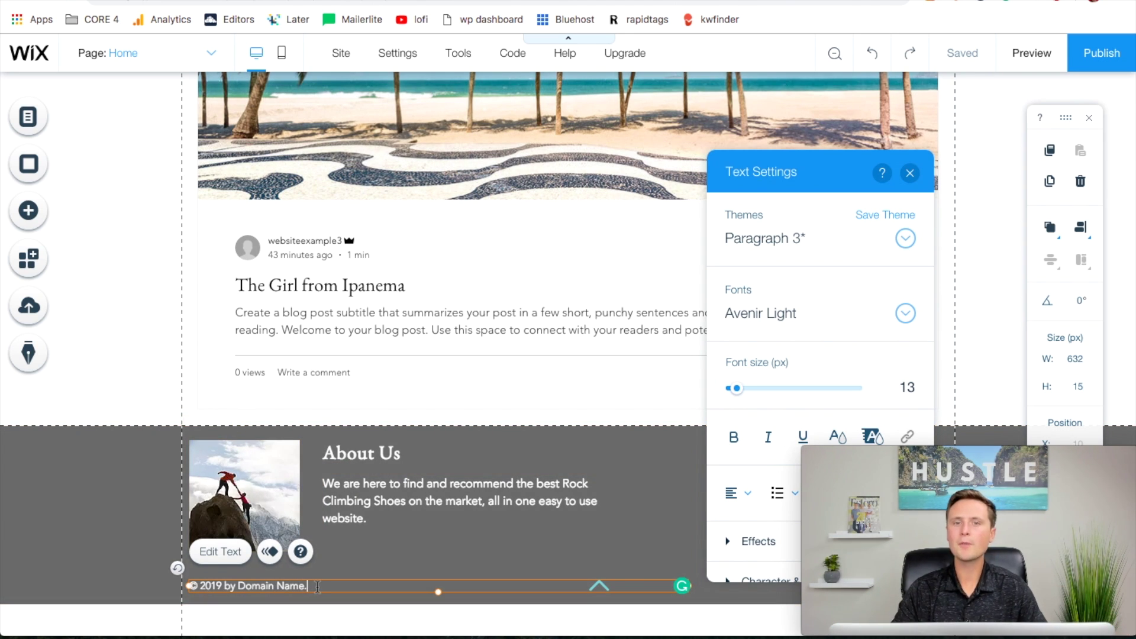
left_click_drag(318, 587, 234, 586)
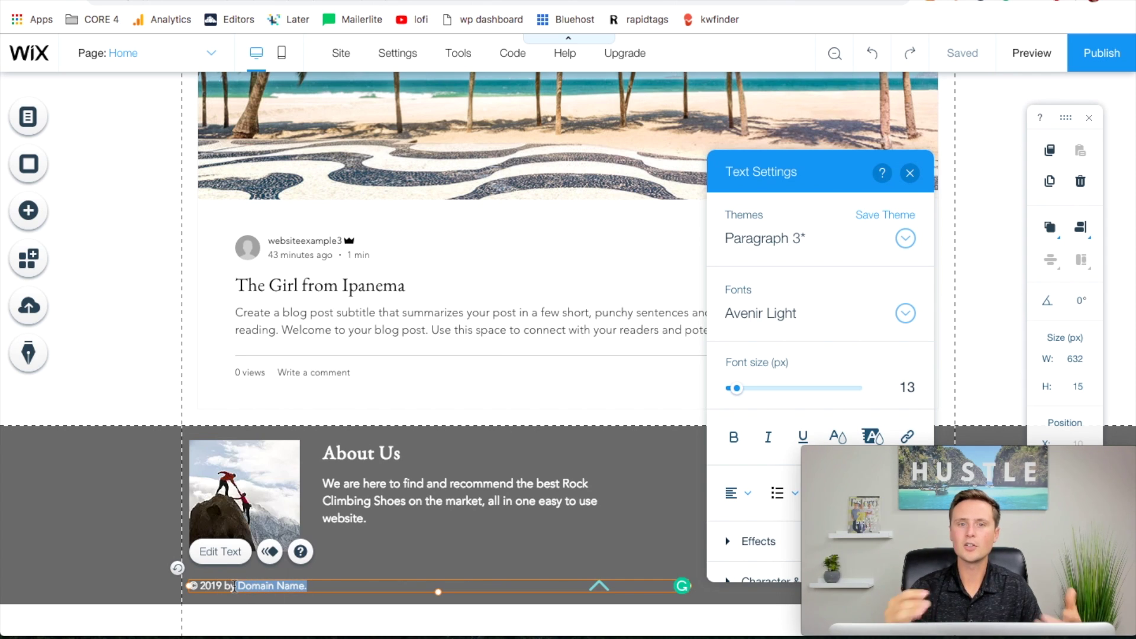
left_click(375, 562)
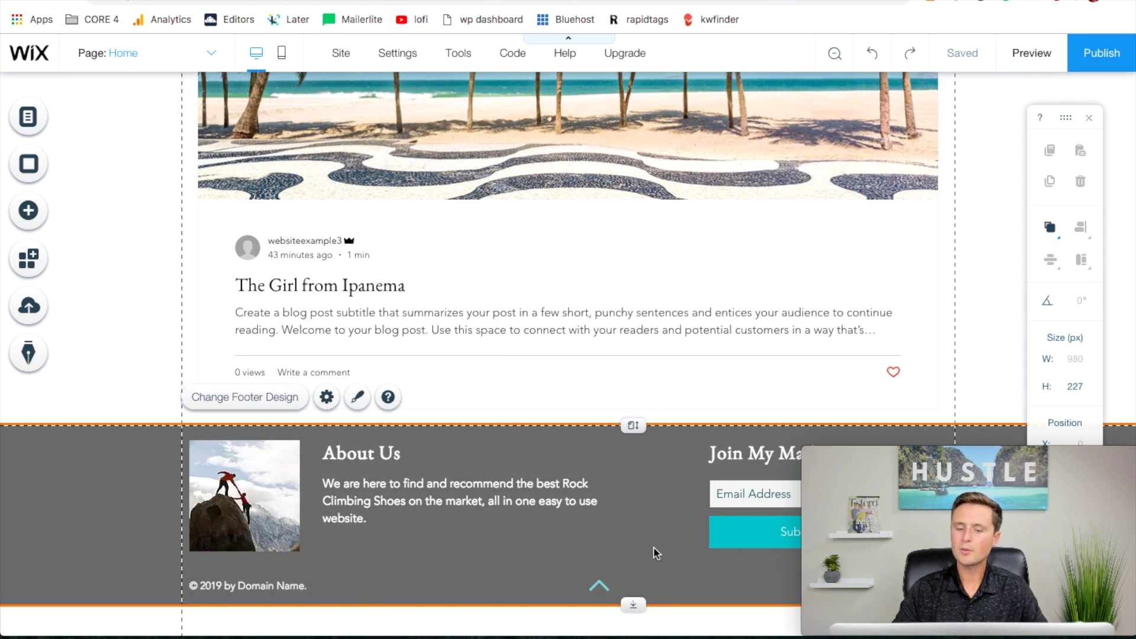
Restyle the button of the footer's mailing list form with a black fill and a border width of 0.
left_click(752, 515)
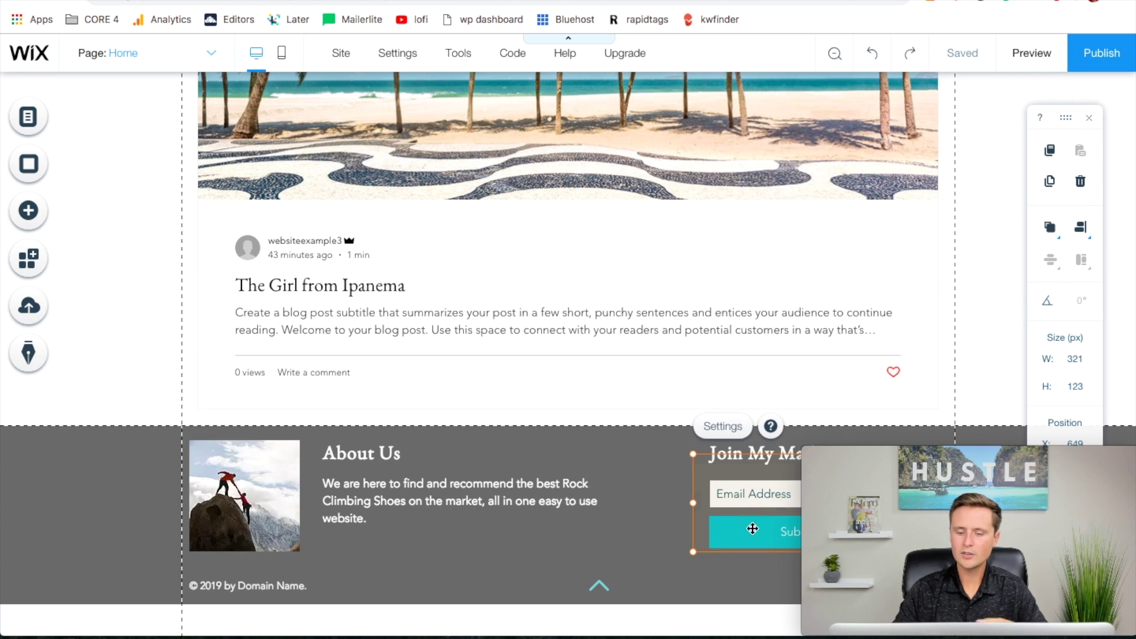
left_click(722, 426)
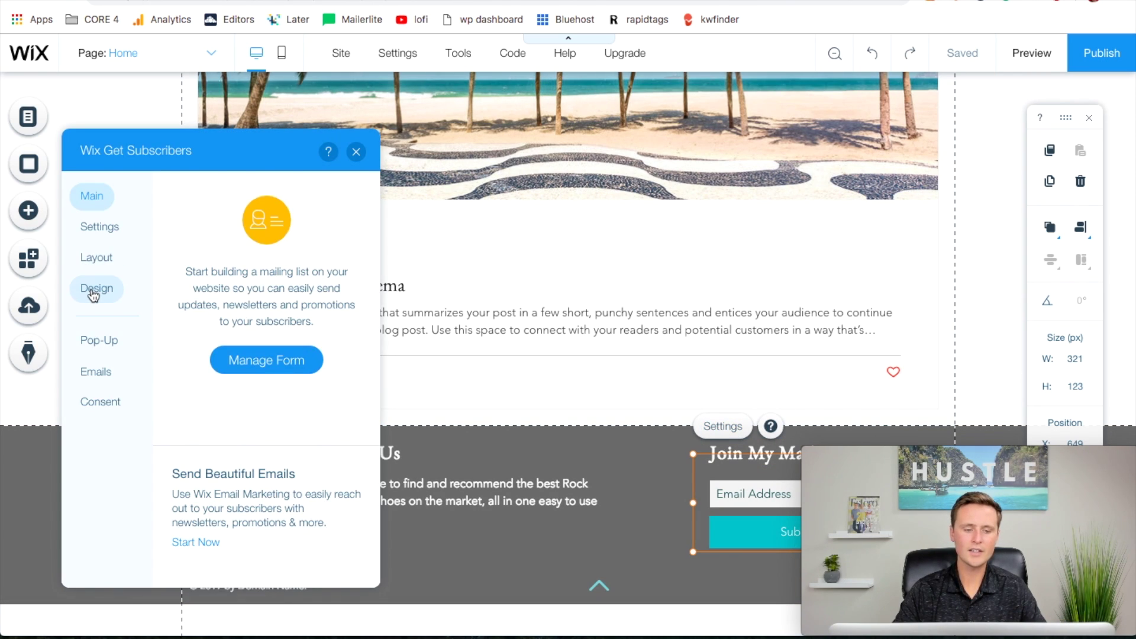
left_click(94, 290)
left_click(338, 551)
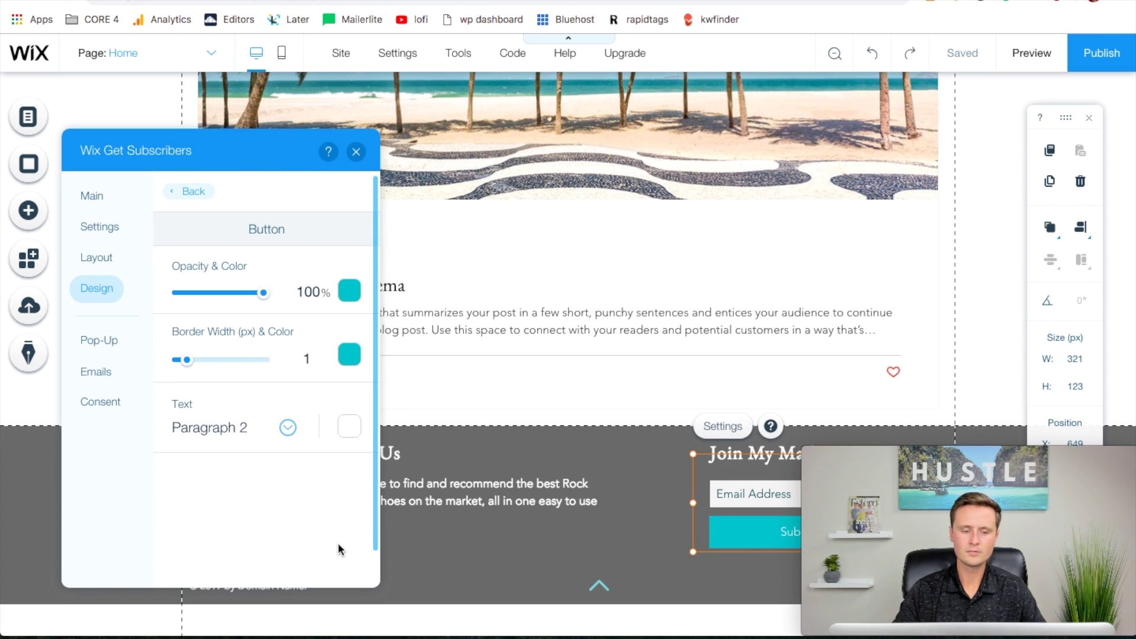
left_click(348, 292)
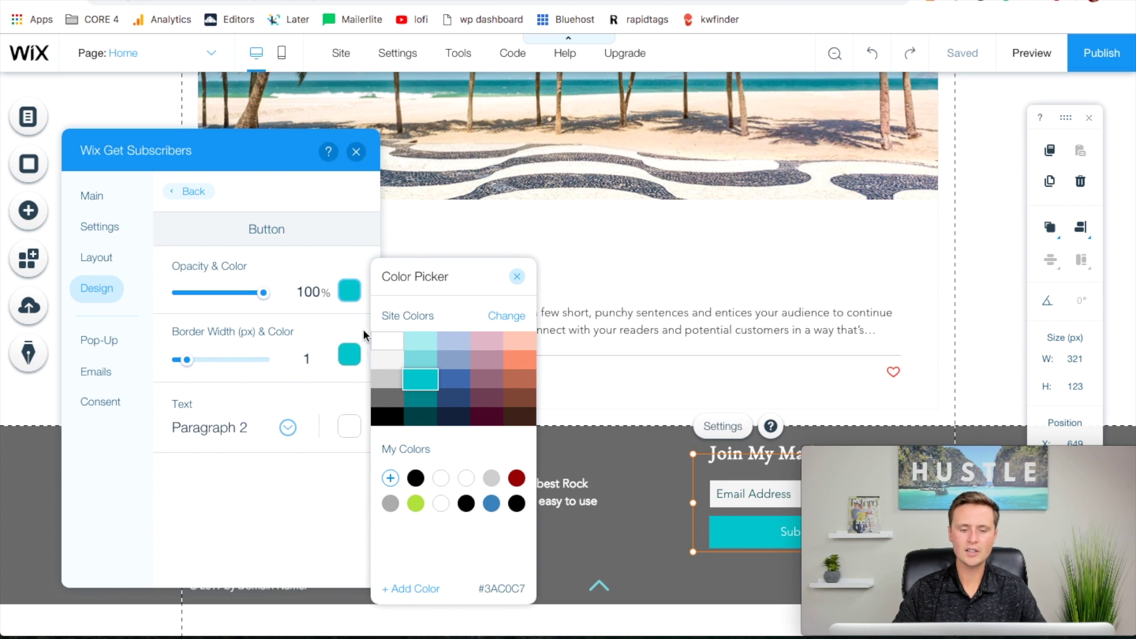
left_click(388, 417)
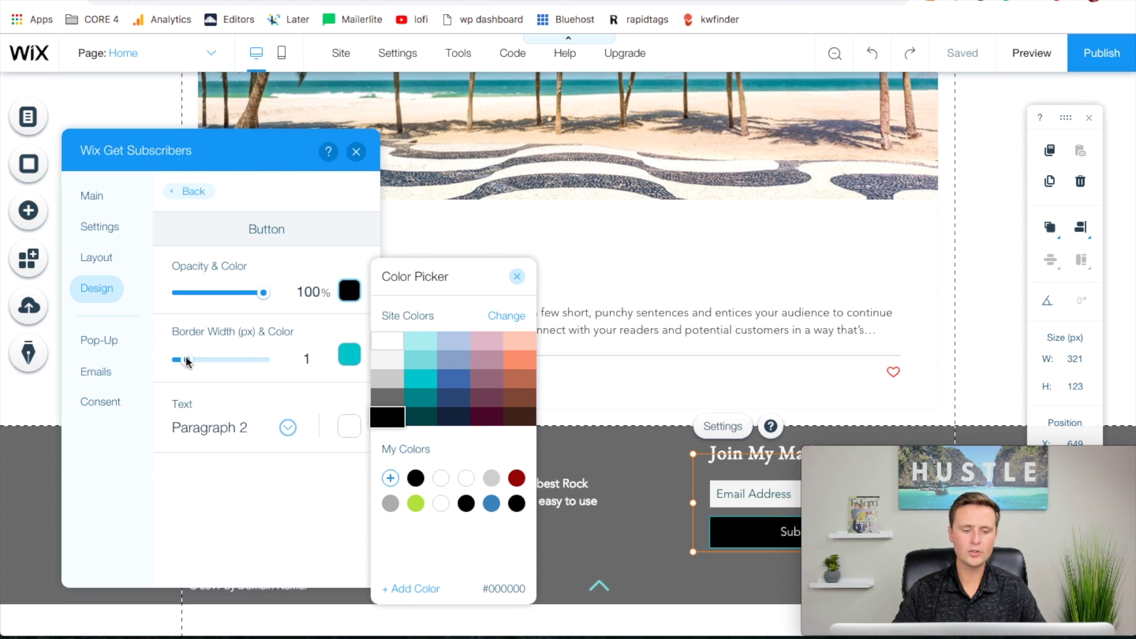
left_click(156, 365)
left_click_drag(182, 362, 146, 364)
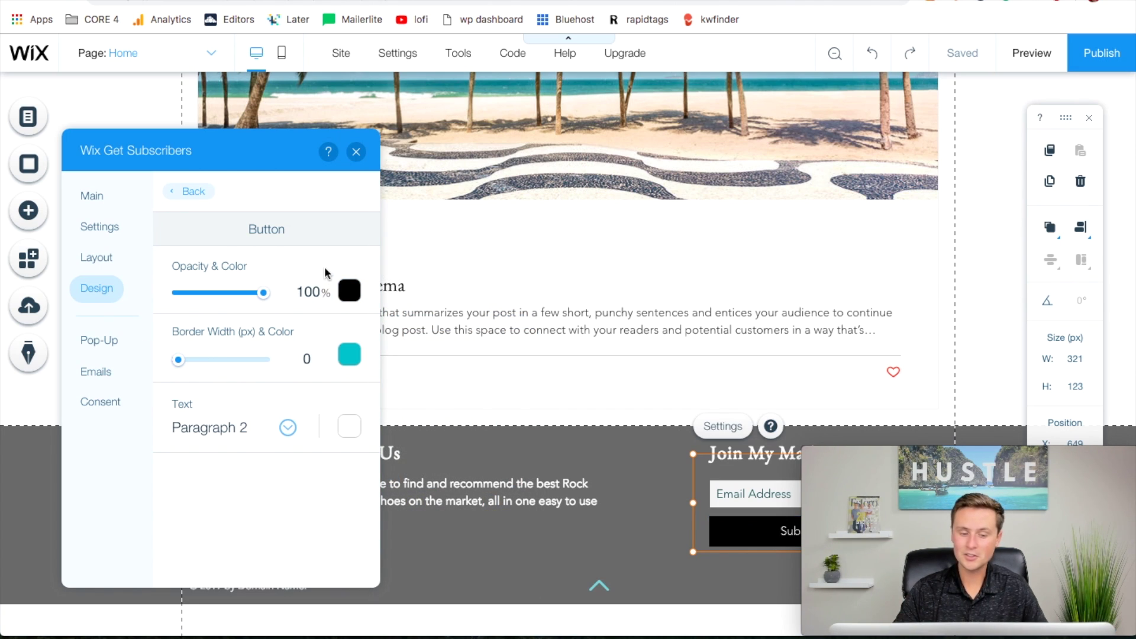
left_click(356, 153)
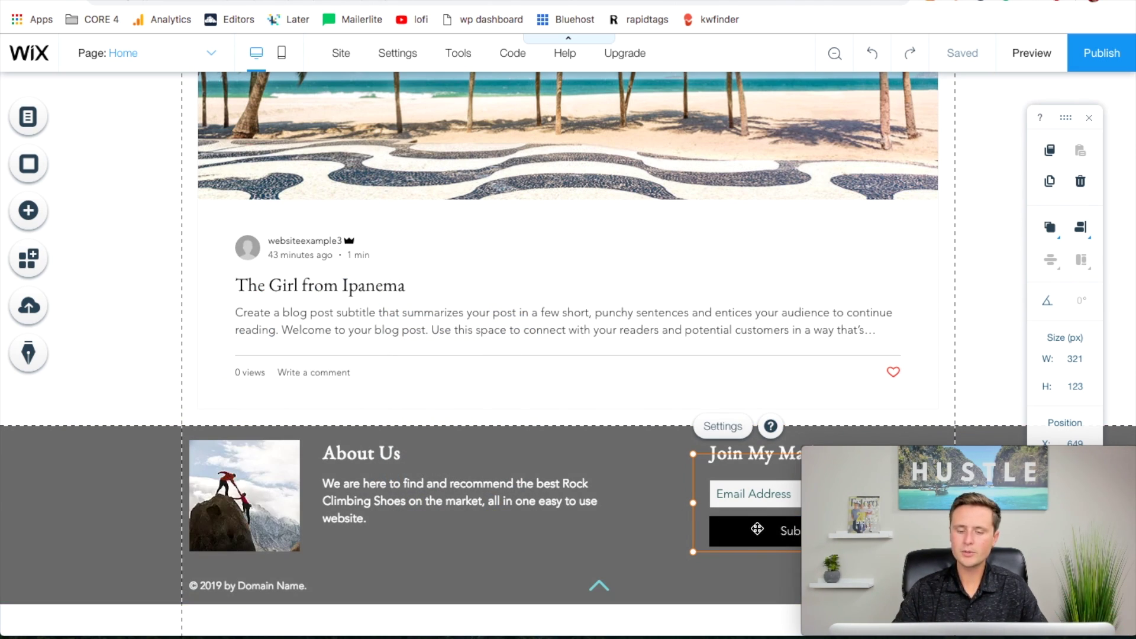
Recolour the footer's back-to-top arrow shape to black (#000000).
left_click(599, 585)
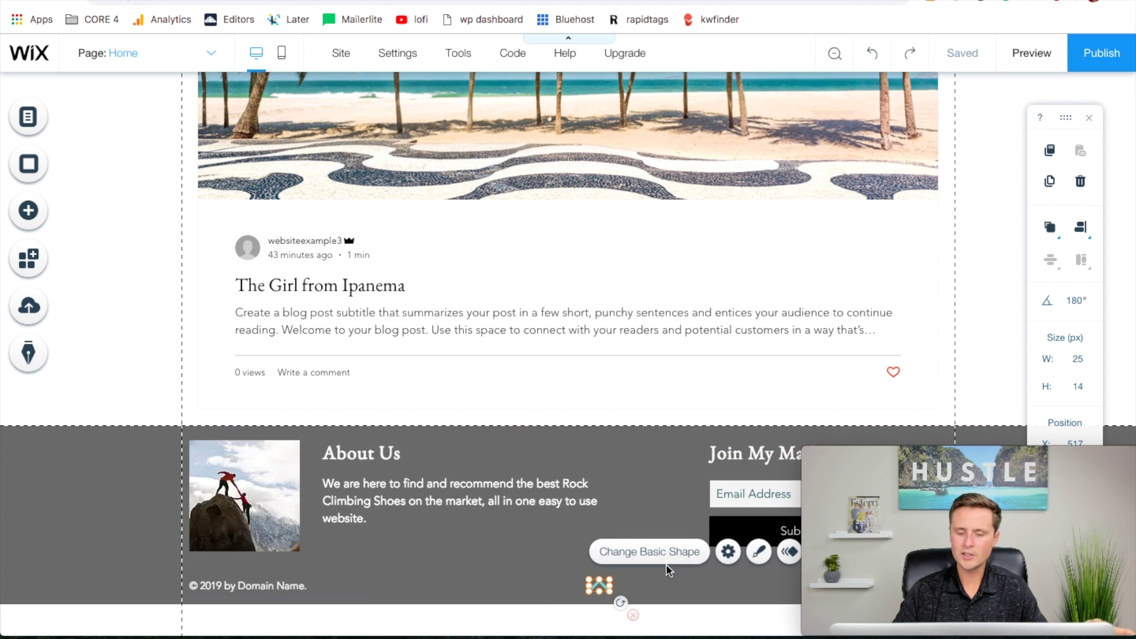
left_click(758, 551)
left_click(540, 502)
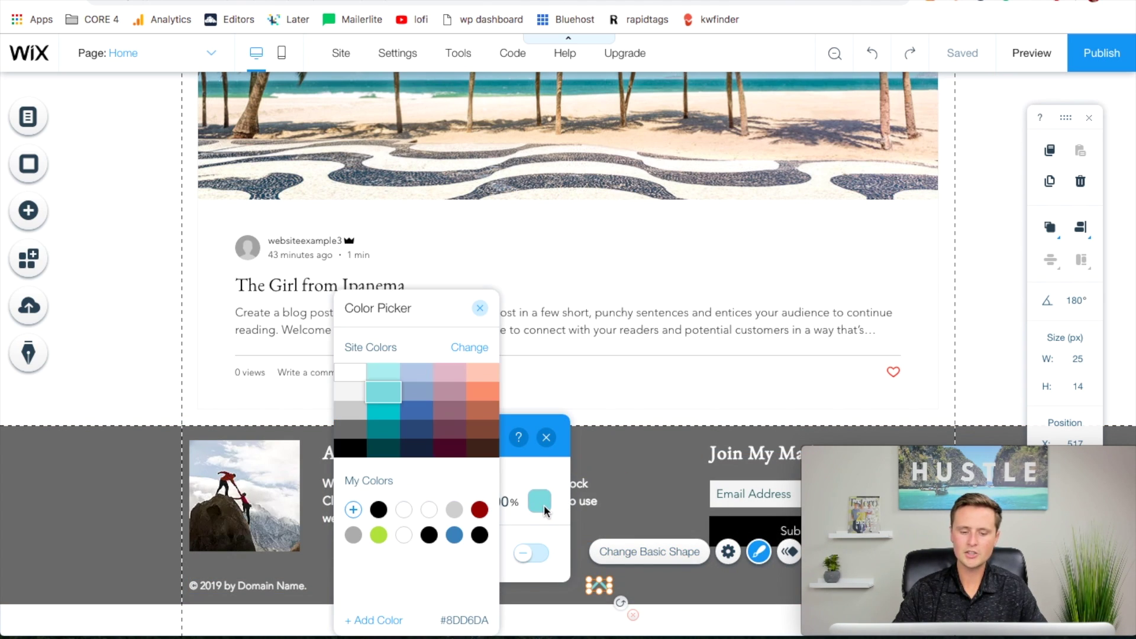
left_click(350, 448)
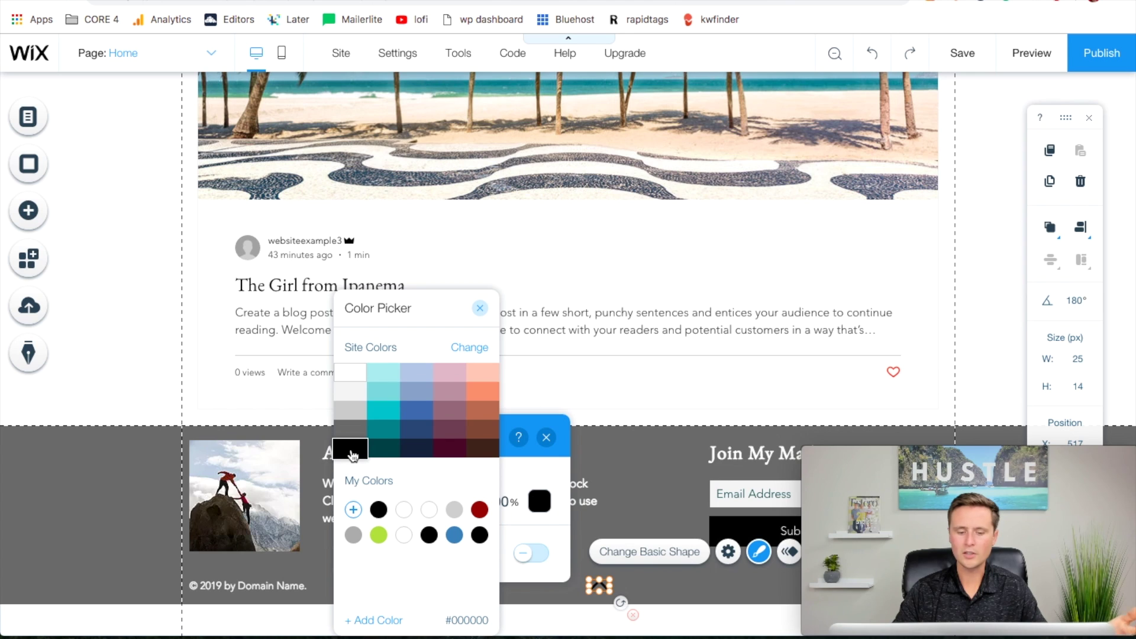
left_click(480, 307)
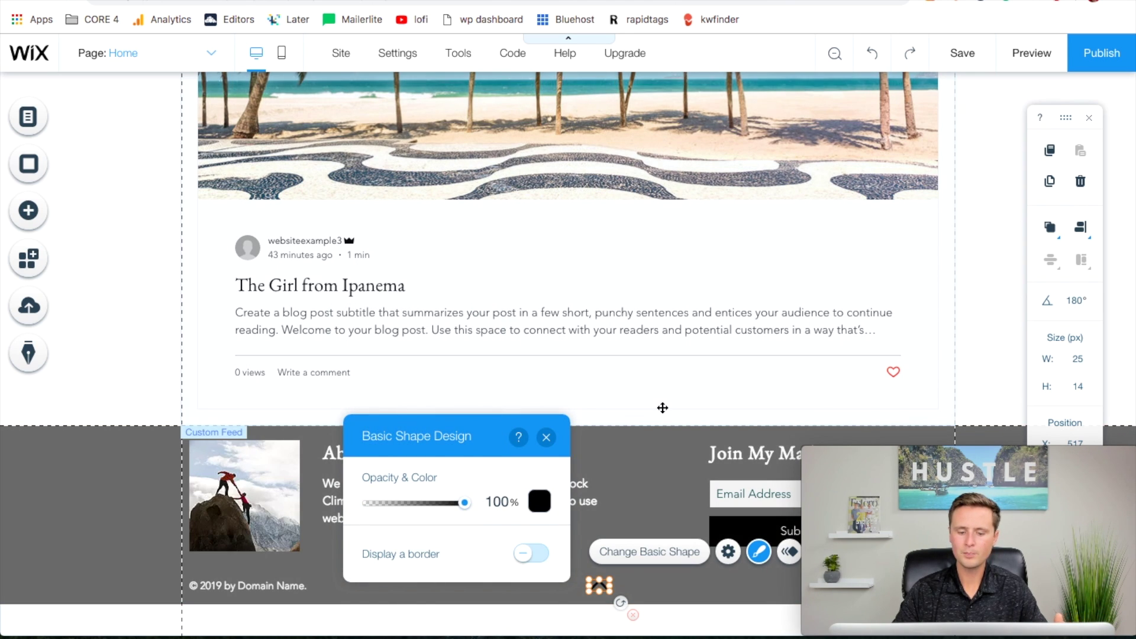
left_click(742, 378)
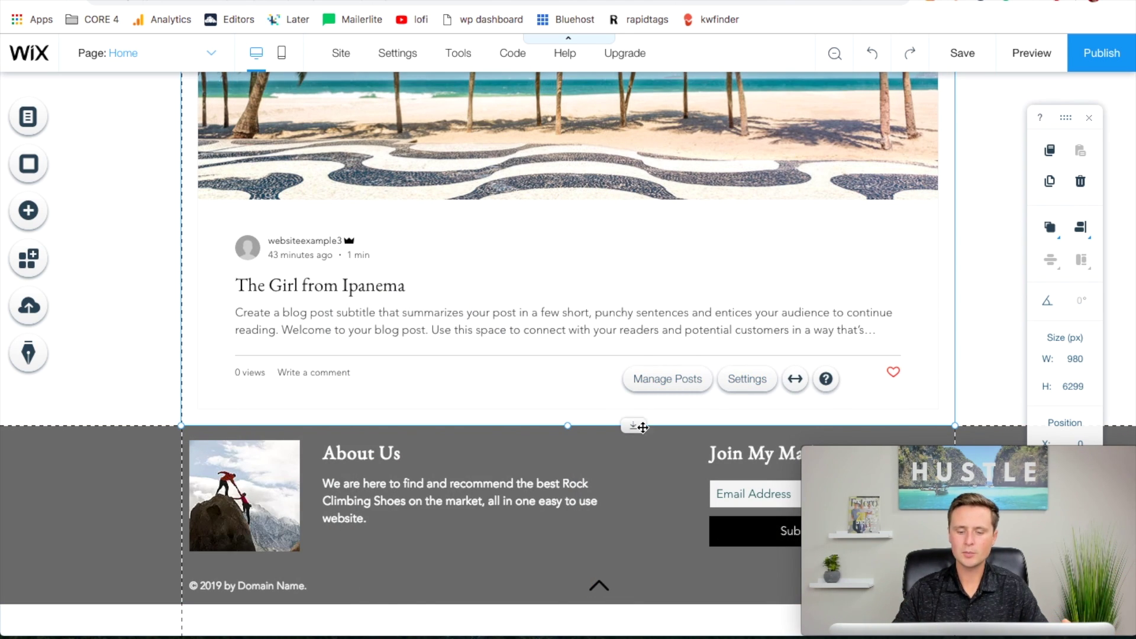
Preview the site and check the Reviews page down to the footer, return to the editor on the Home page and save.
mouse_move(958, 69)
left_click(1015, 54)
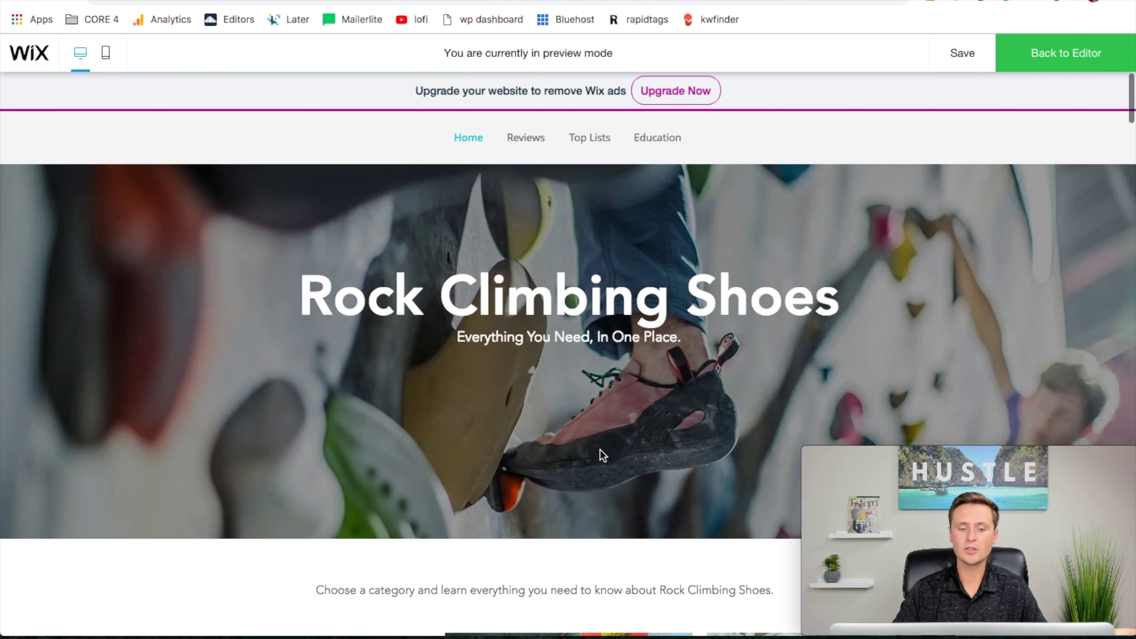
left_click(526, 141)
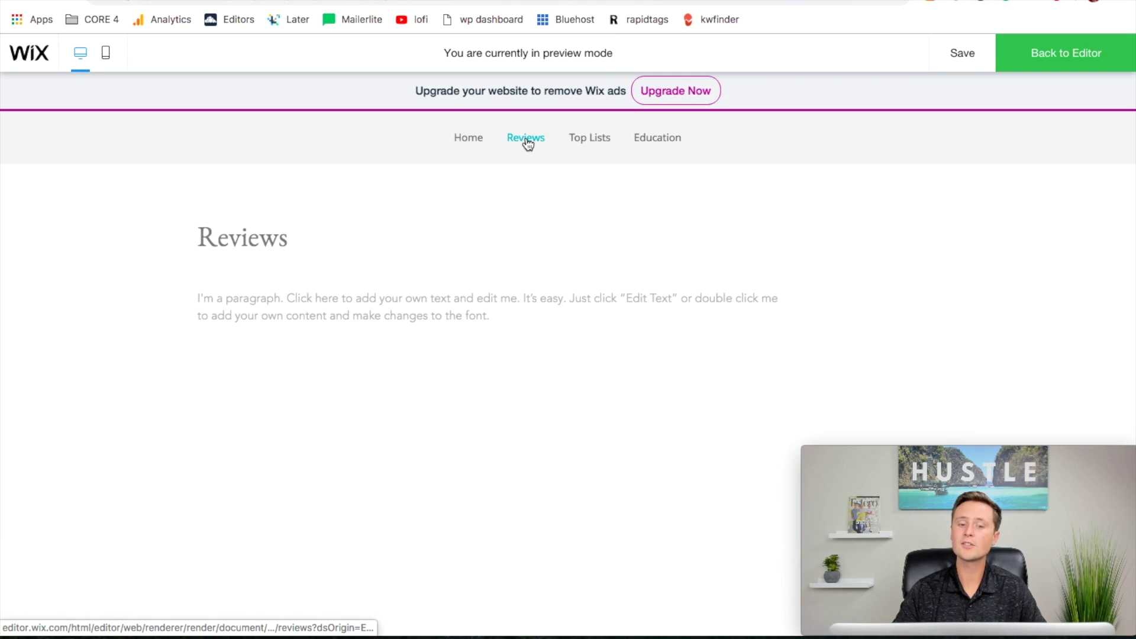
scroll(593, 304, "down", 10)
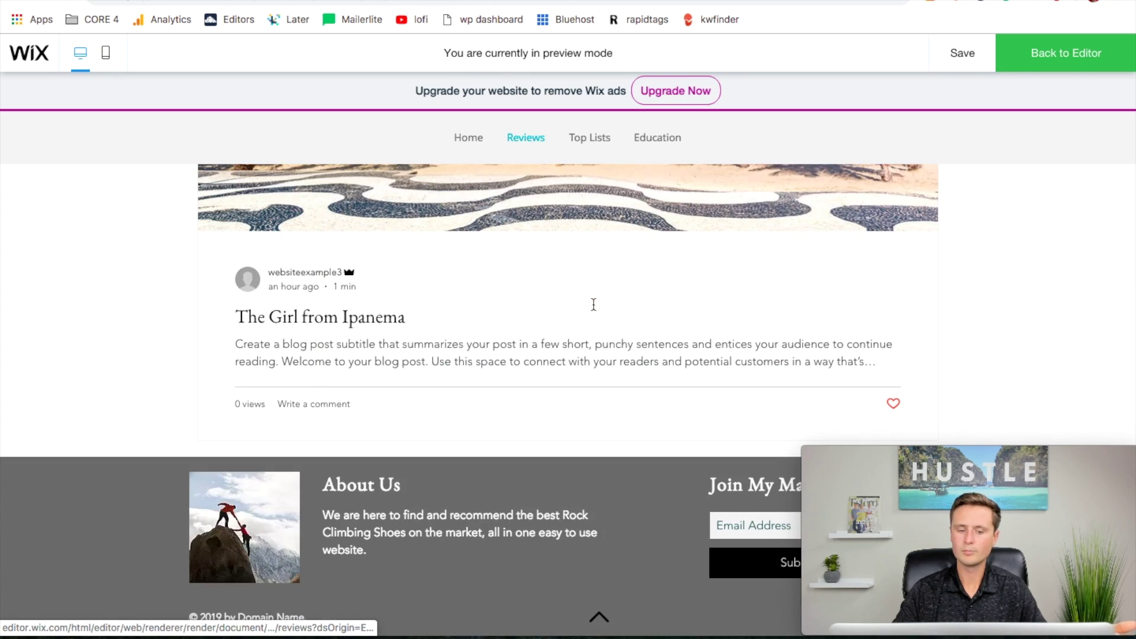
scroll(529, 342, "up", 10)
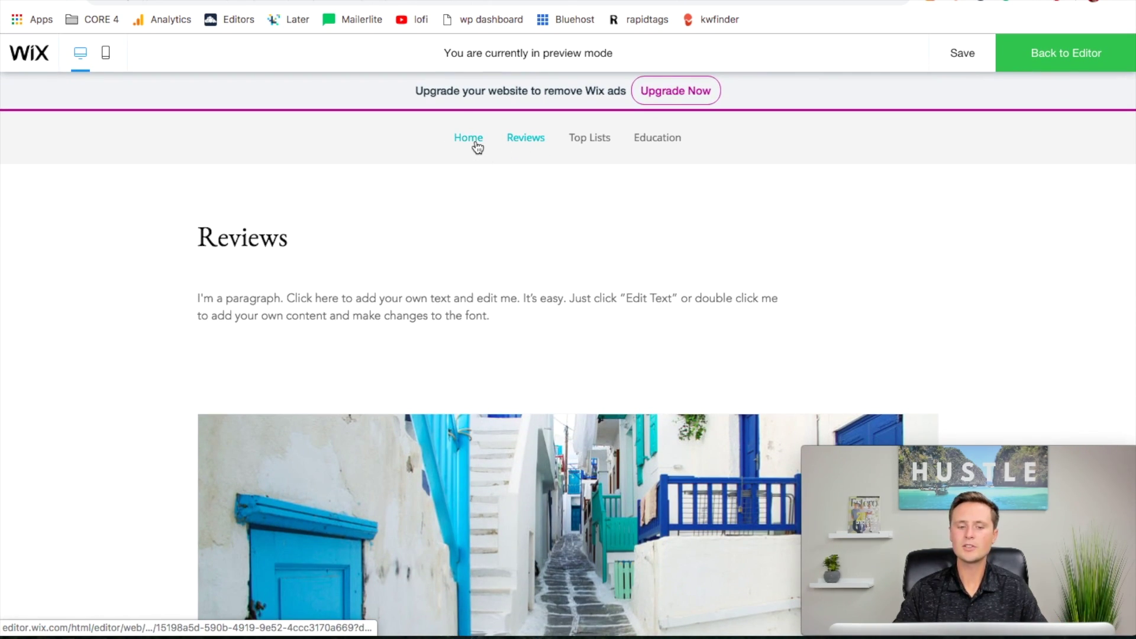
left_click(475, 144)
left_click(1088, 65)
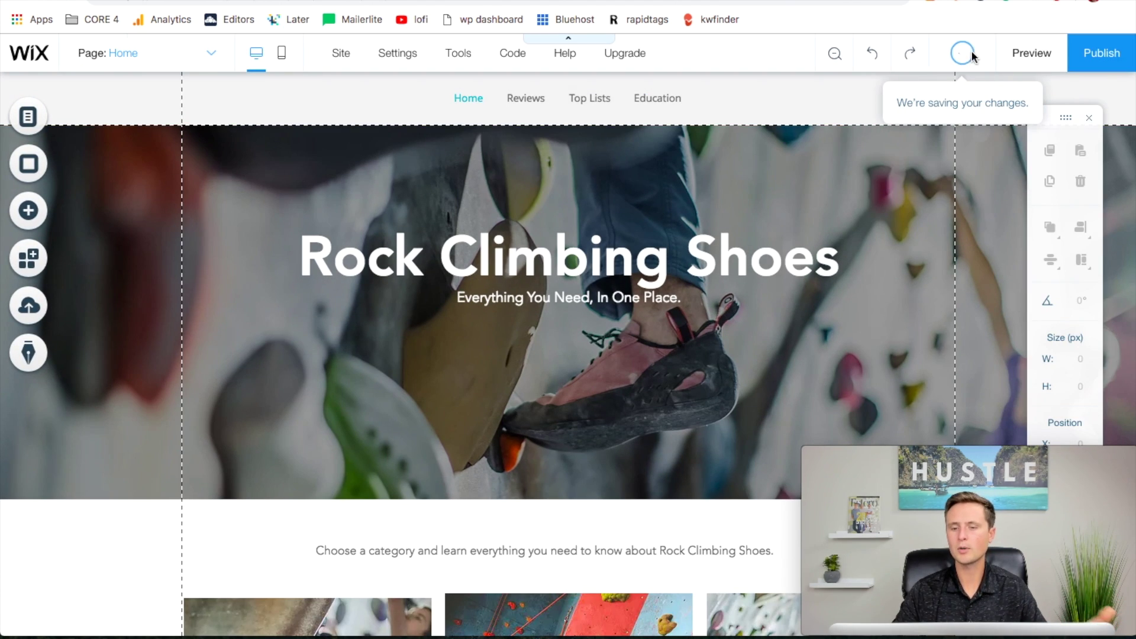
Customize the header menu's design by setting the hover-state text color to black (#000000).
left_click(610, 102)
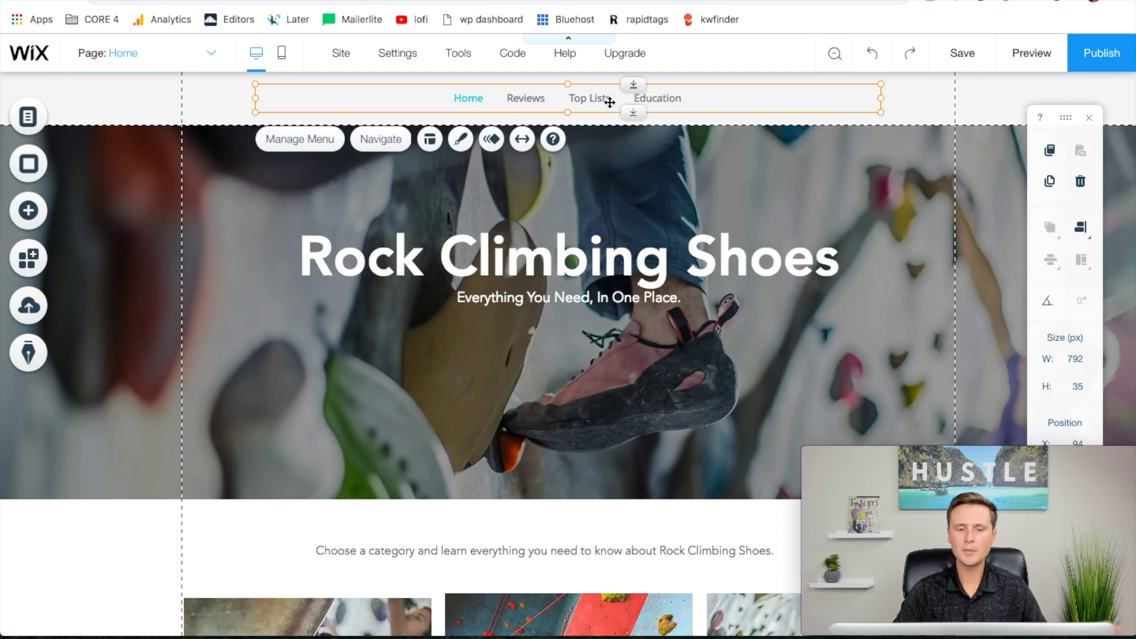
left_click(460, 140)
left_click_drag(931, 142, 476, 143)
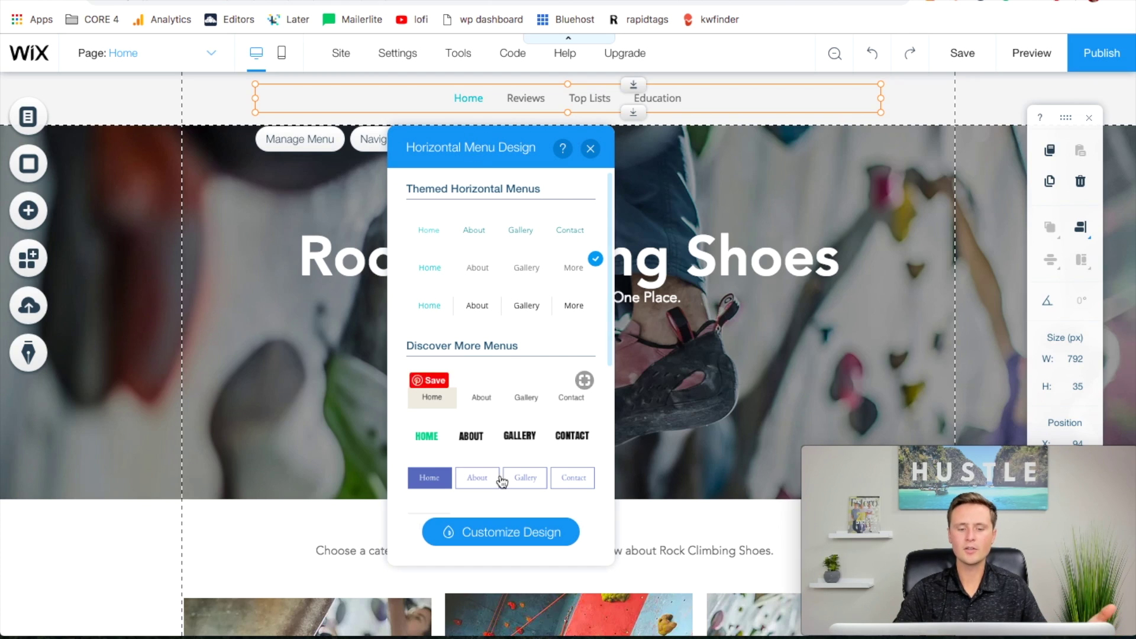
left_click(495, 539)
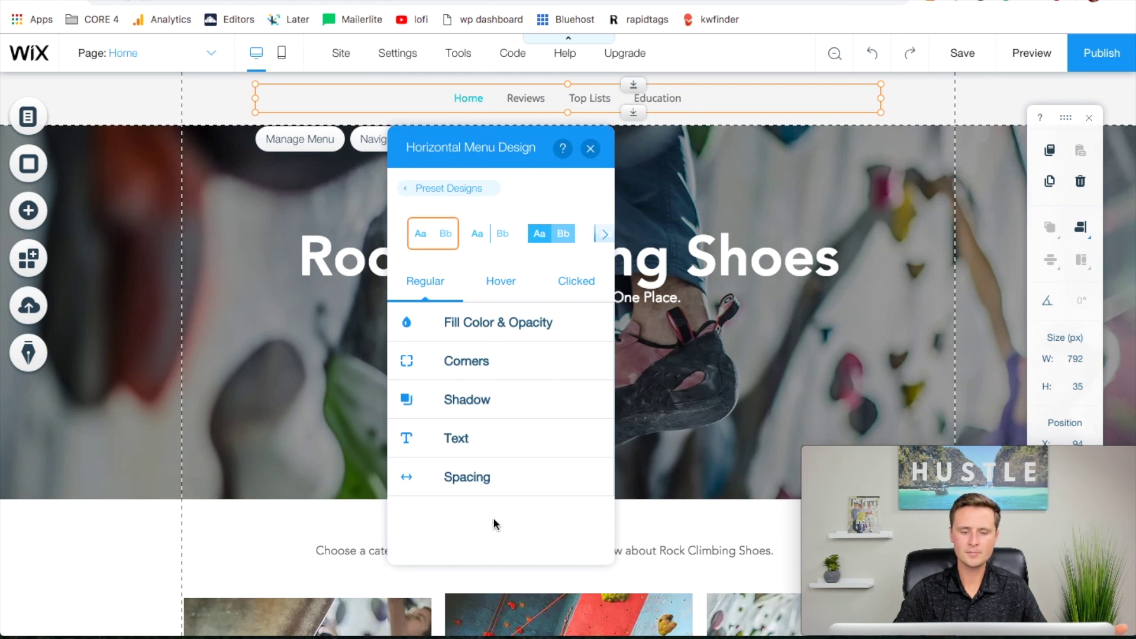
left_click(454, 437)
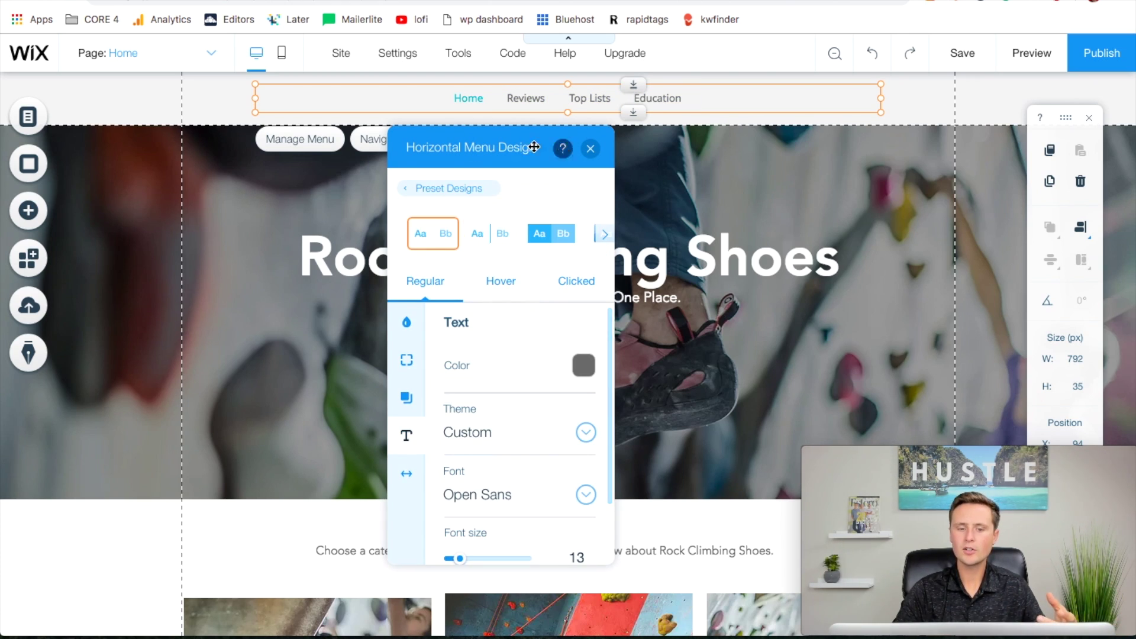
left_click(502, 286)
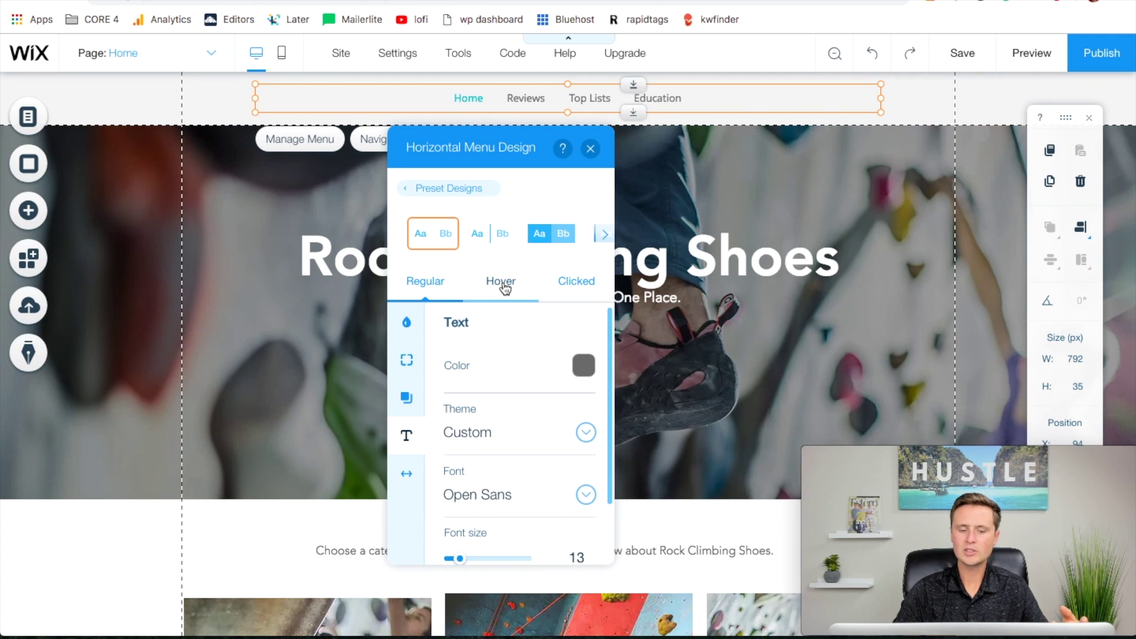
left_click(582, 366)
left_click(521, 433)
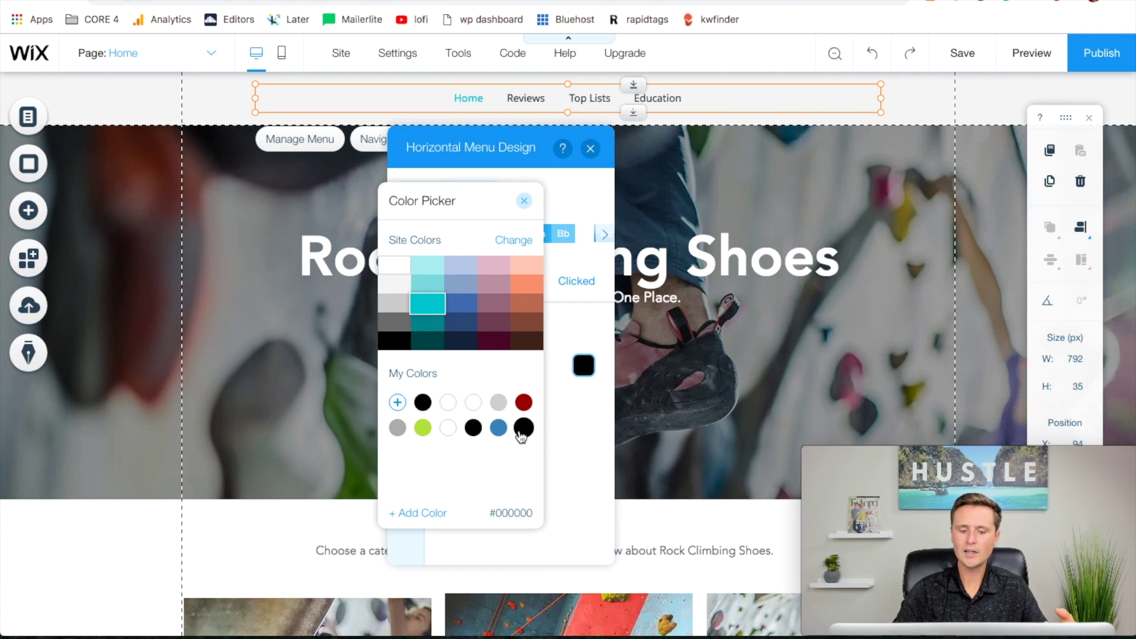
Set the header menu's clicked-state text color to black (#000000) and close the menu design settings.
left_click(576, 285)
left_click(579, 294)
left_click(583, 365)
left_click(523, 427)
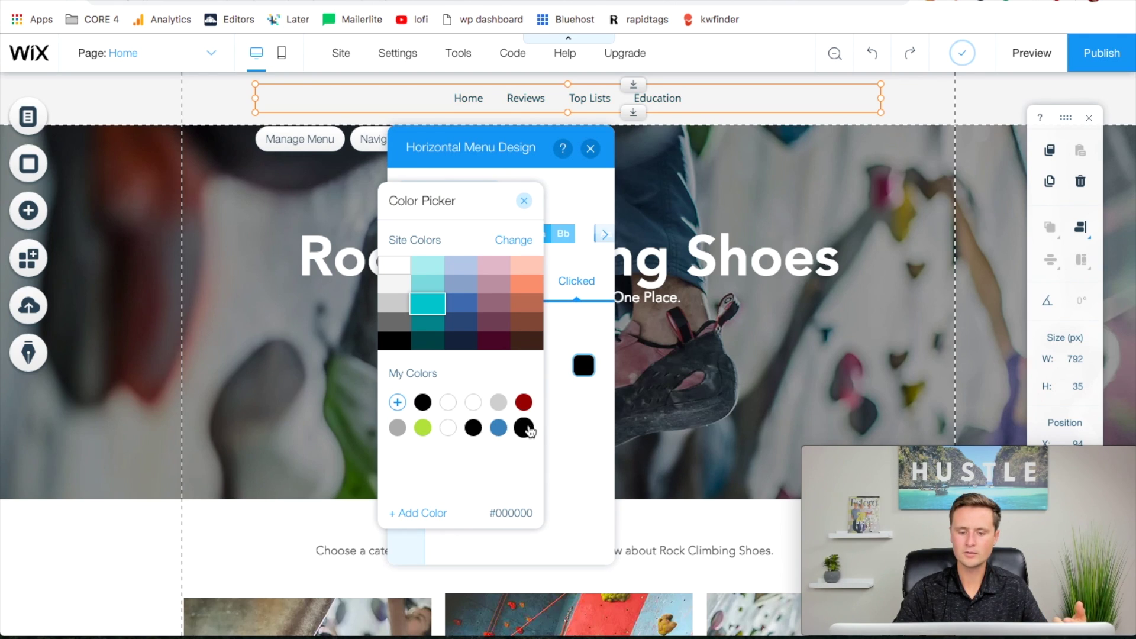
left_click(524, 201)
left_click(590, 149)
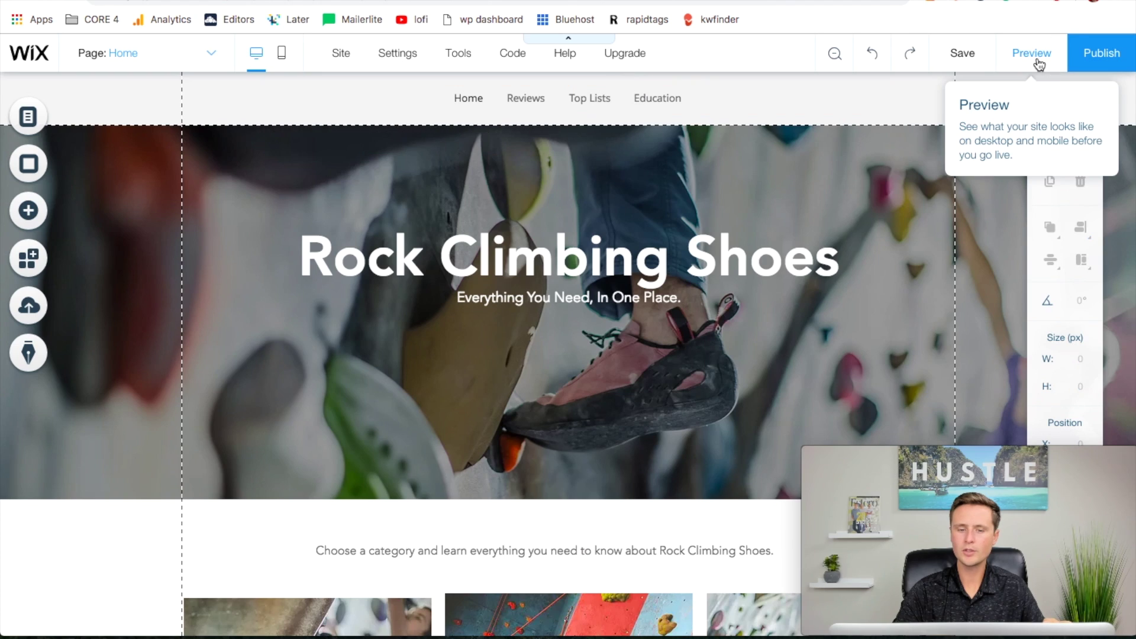
Preview the site, check the header menu colors on the Reviews and Home pages, and return to the editor.
left_click(1033, 54)
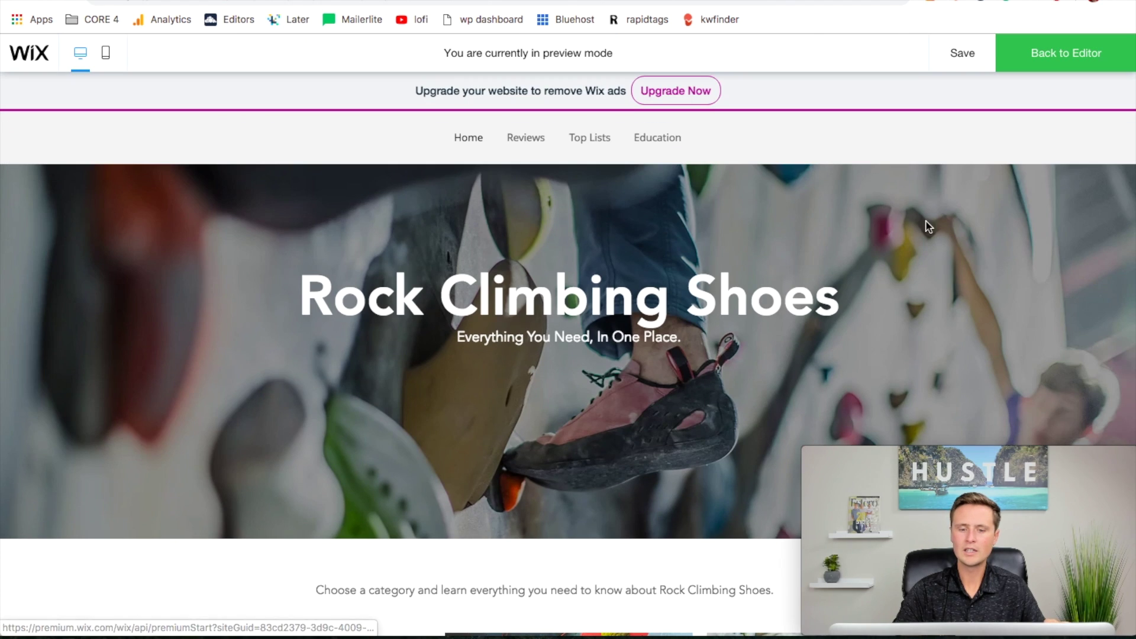
left_click(540, 144)
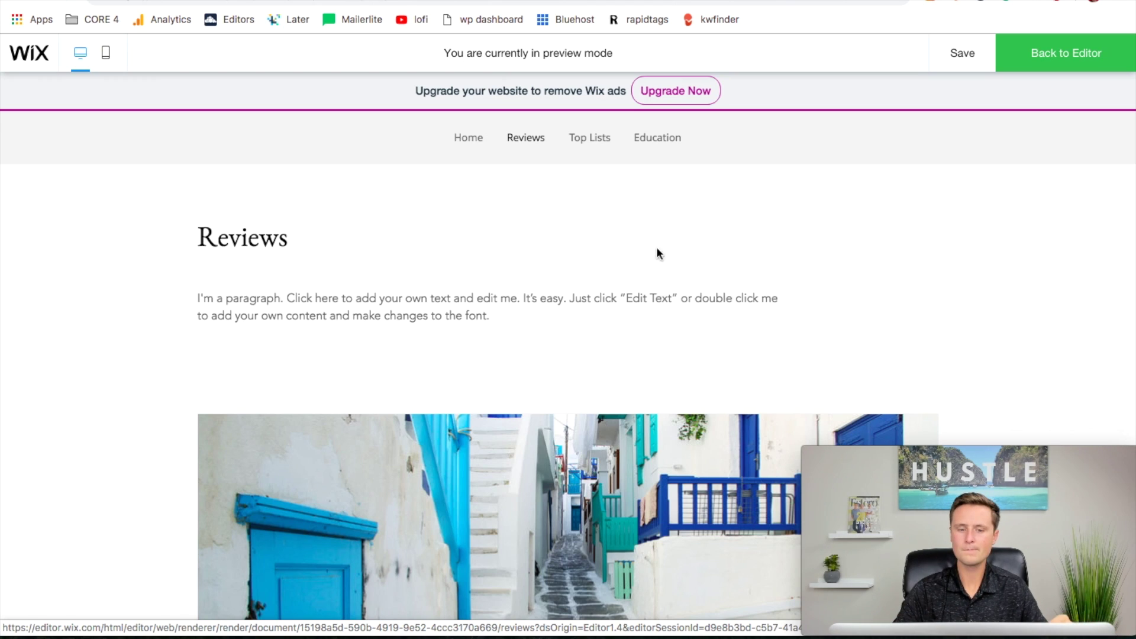
left_click(467, 142)
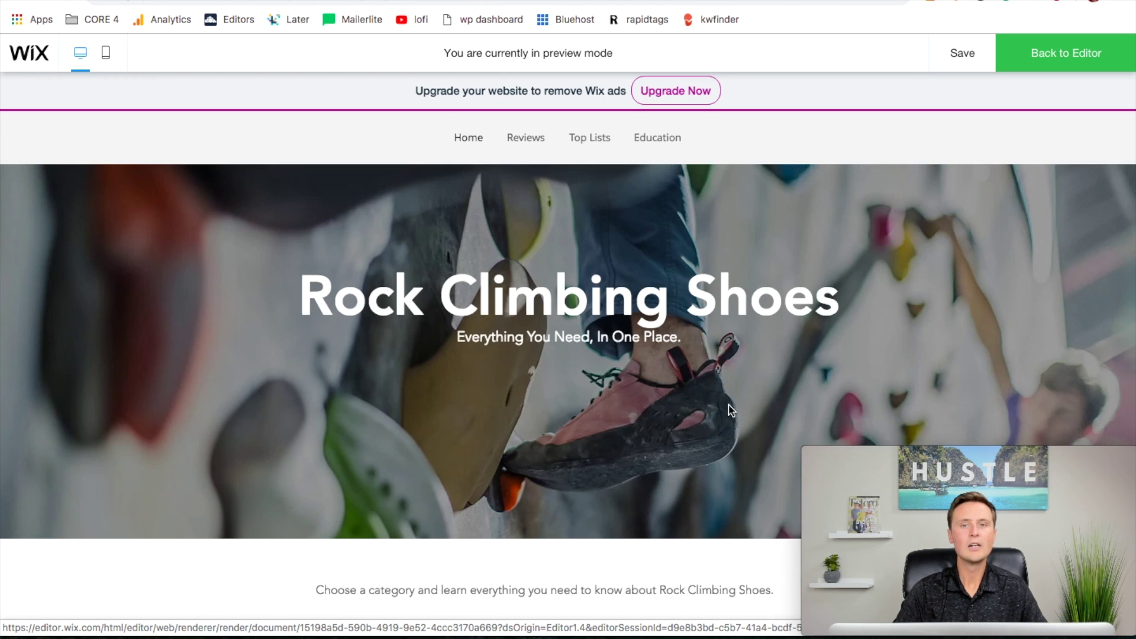
scroll(730, 407, "down", 10)
scroll(730, 407, "up", 10)
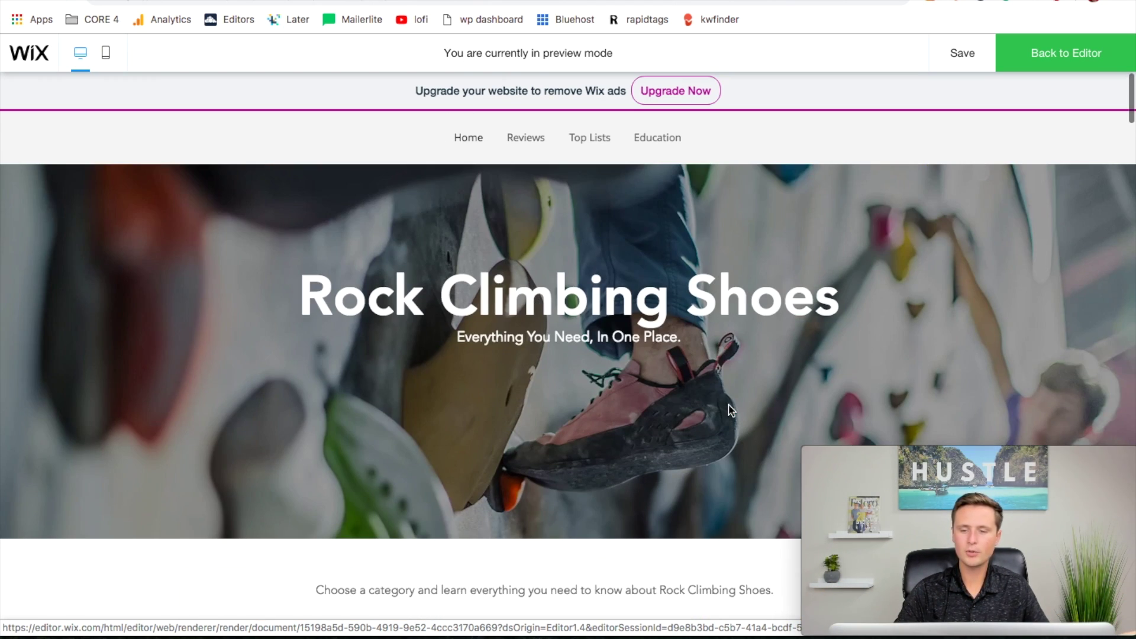
left_click(1082, 62)
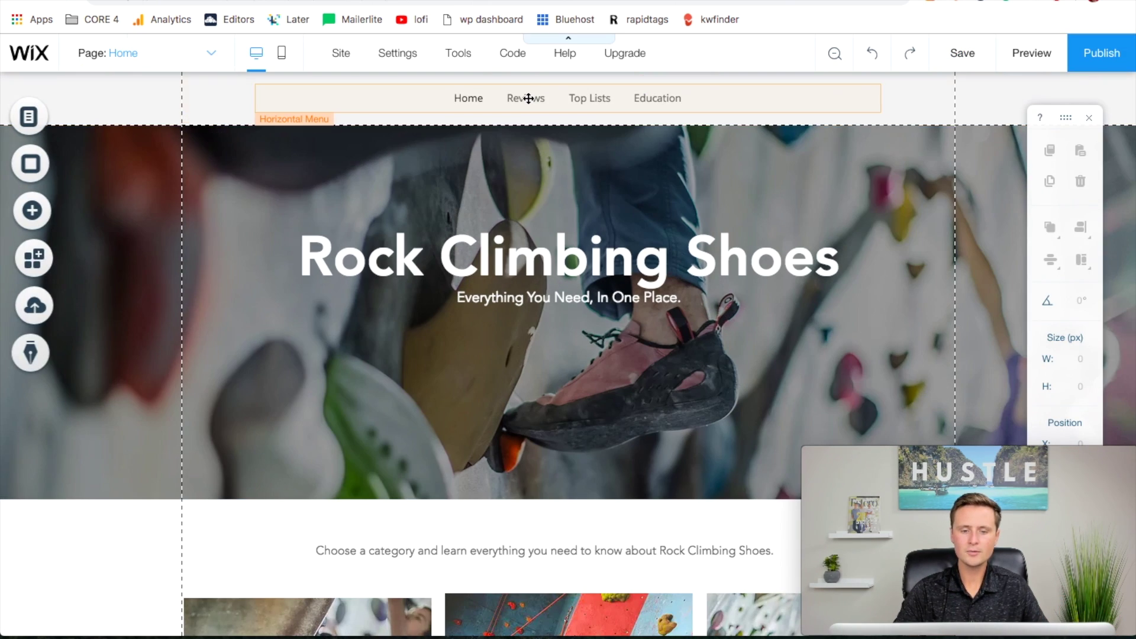
Replace the Reviews page's intro paragraph with "Find reviews on the most popular Rock Climbing Shoes to help you make the best decision!".
left_click(194, 55)
left_click(99, 109)
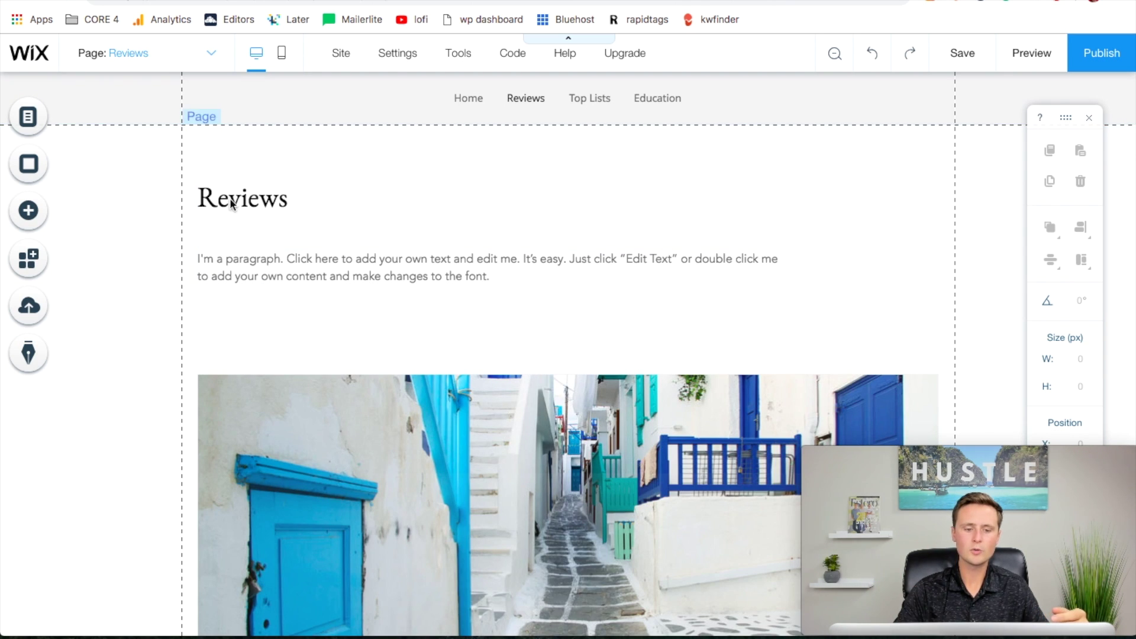
double_click(288, 270)
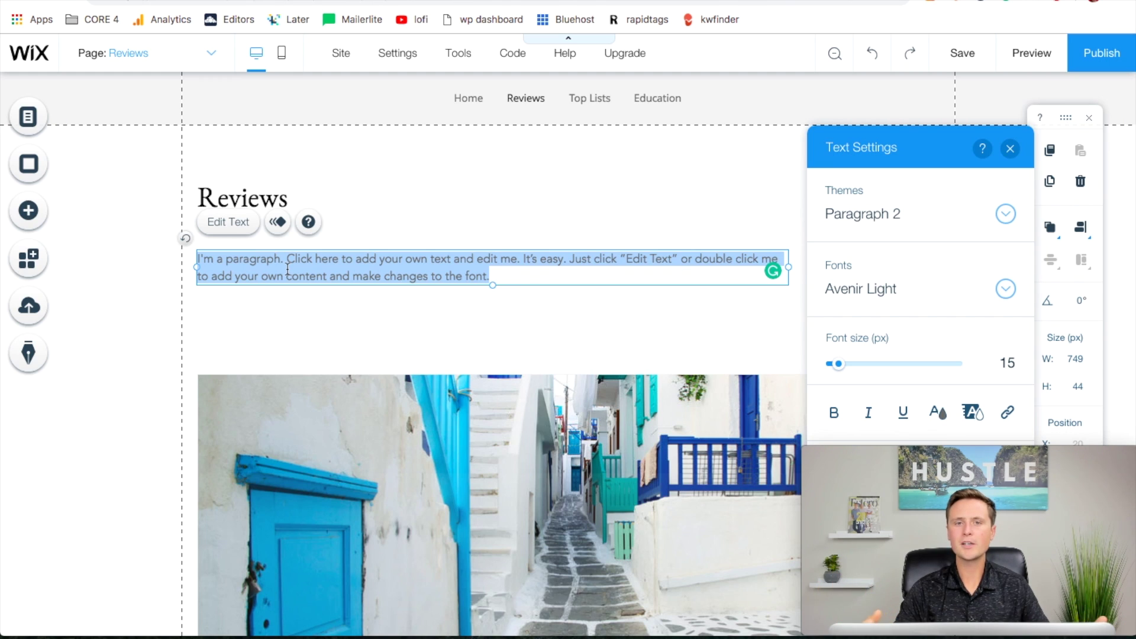
key("BackSpace")
type("Find th")
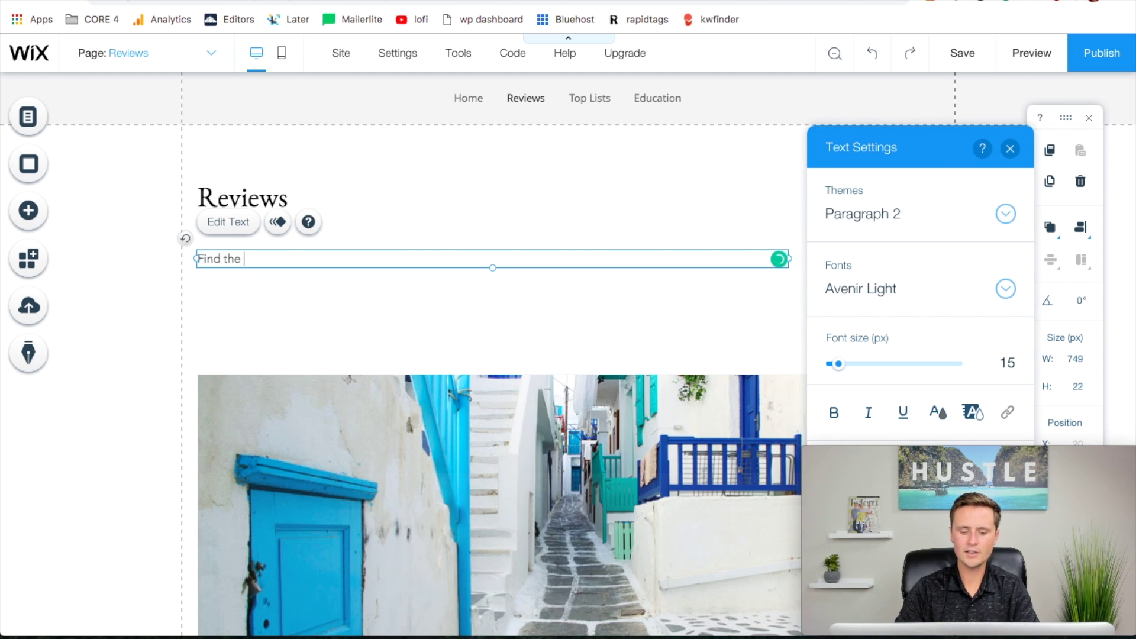
type("eviews on the most popular Rock Climbing Shoes to help you make the best decision")
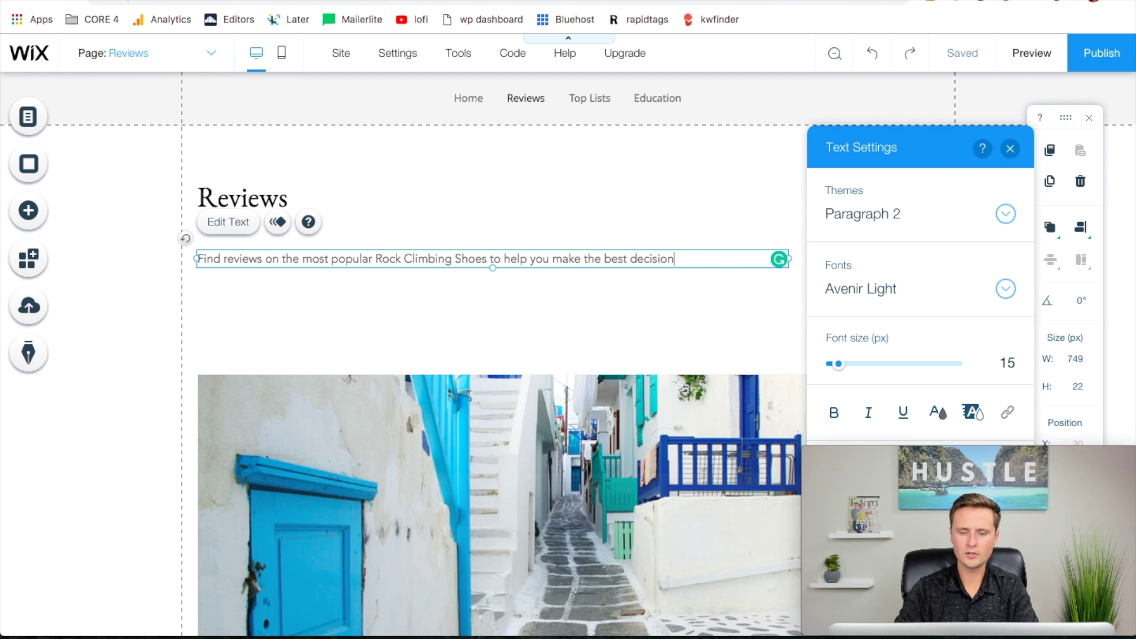
type("!")
left_click(546, 312)
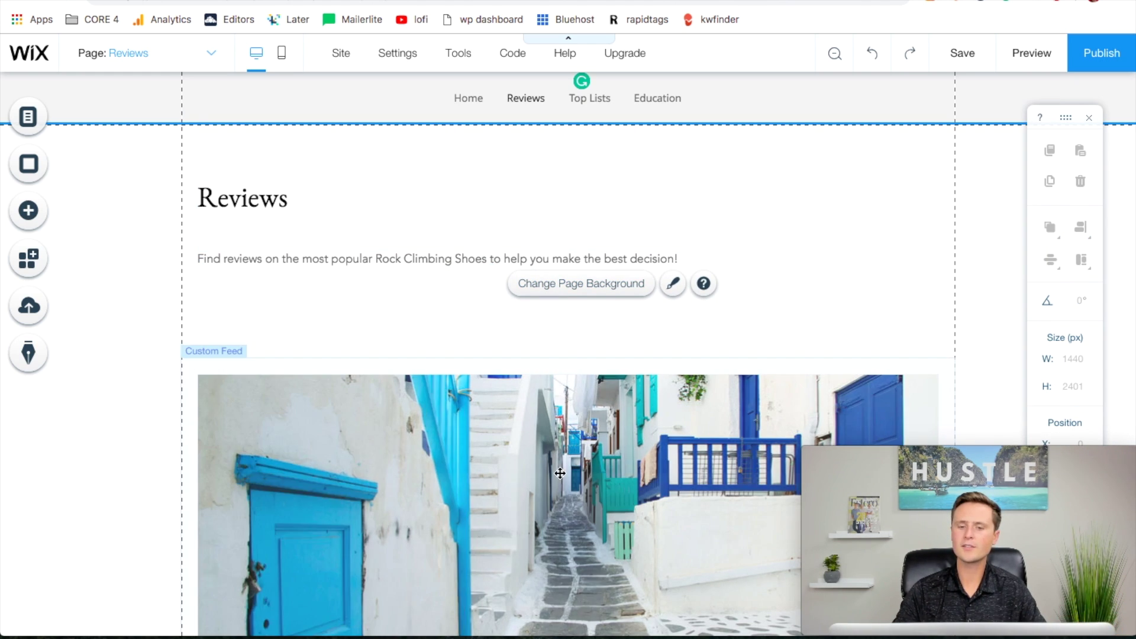
Reduce the empty space between the Reviews page's intro text and the blog feed in the zoomed-out view.
left_click(835, 55)
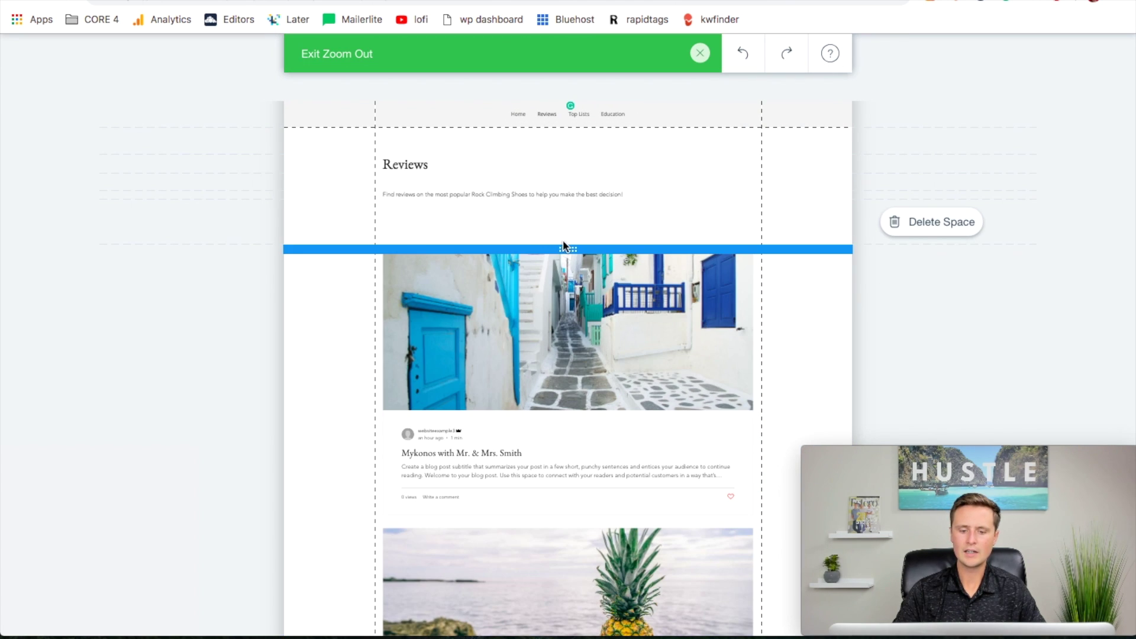
left_click_drag(563, 246, 570, 194)
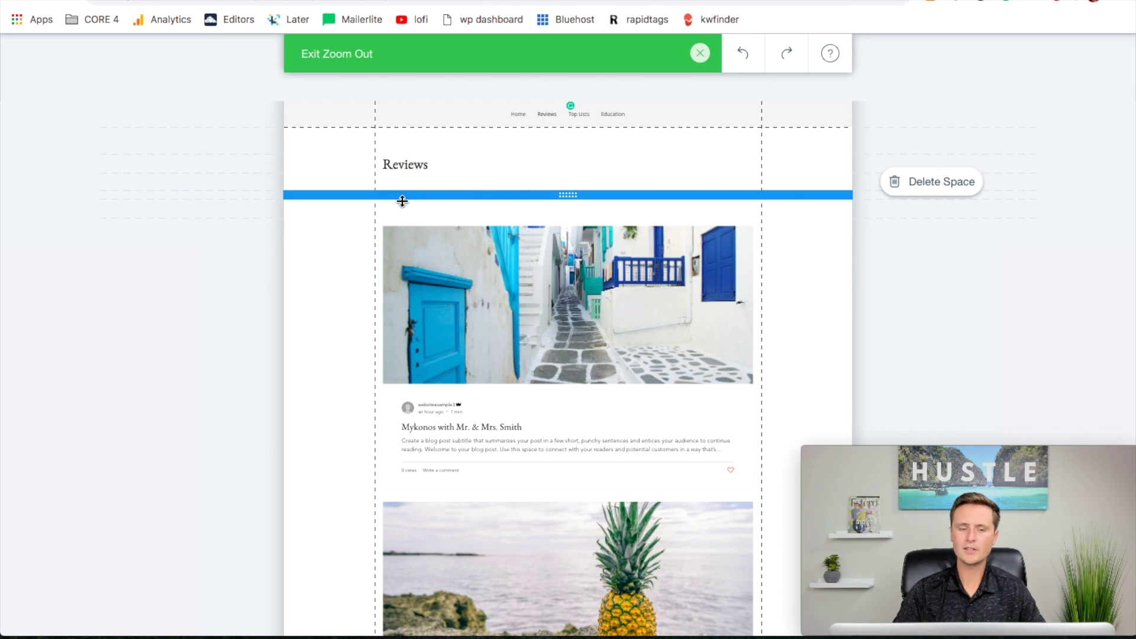
left_click(700, 54)
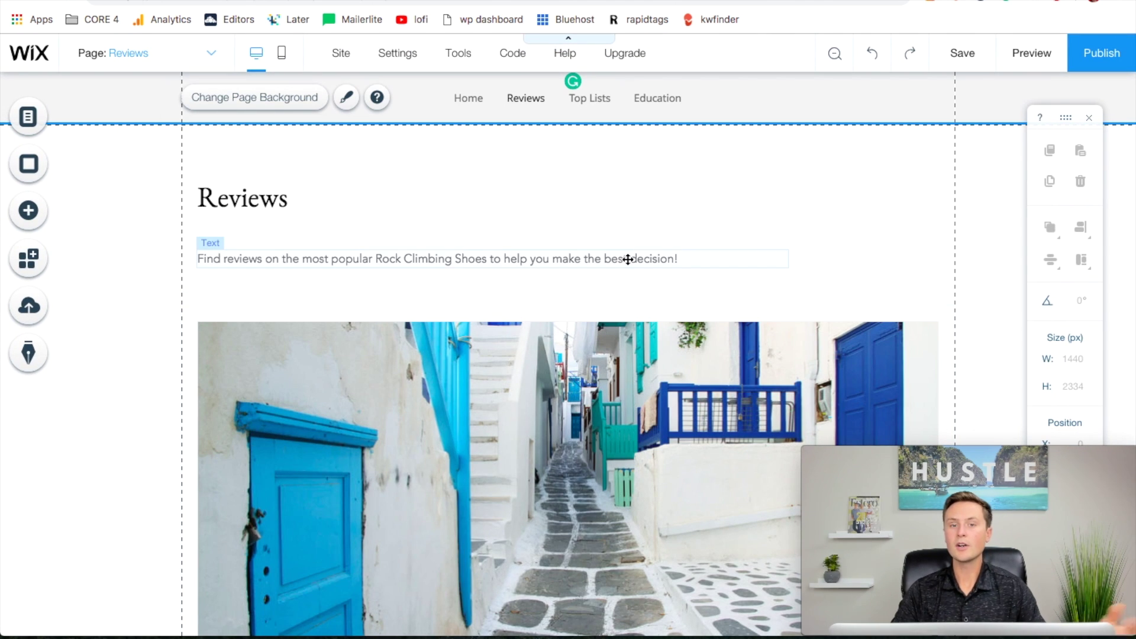
Switch the editor to the Top Lists page.
left_click(210, 54)
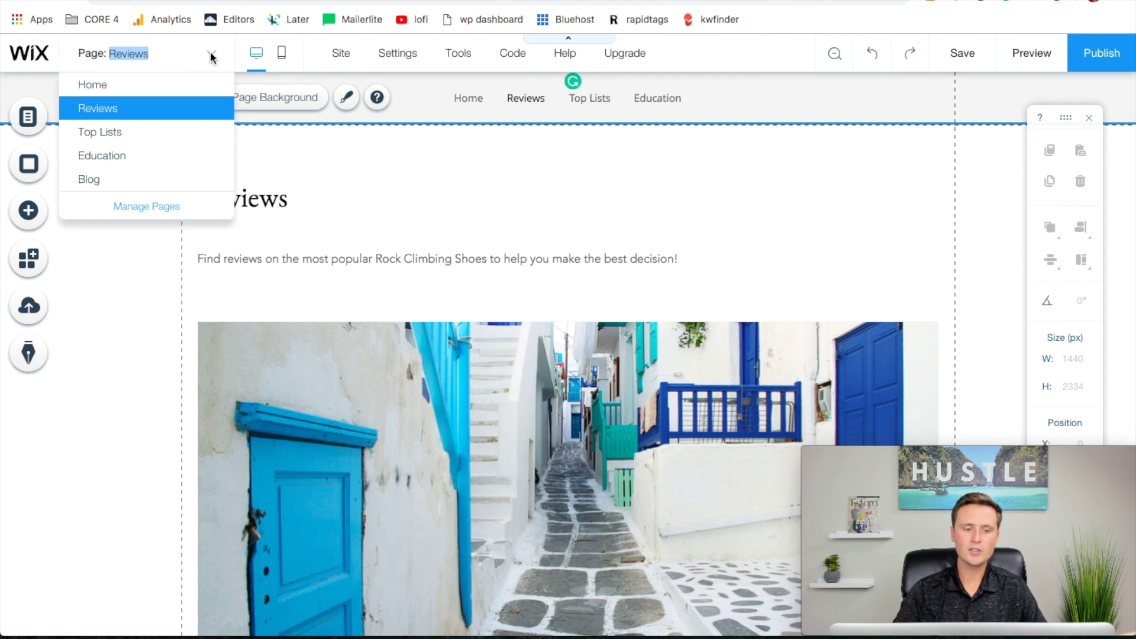
left_click(121, 137)
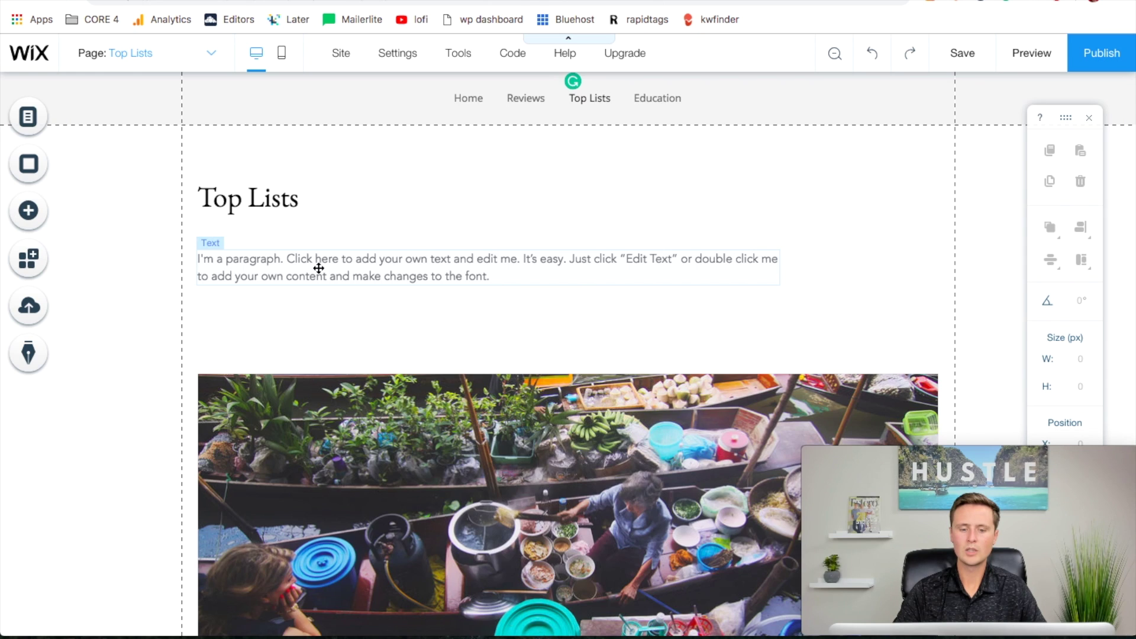
Replace the placeholder paragraph with "We've found the best Rock Climbing Shoes and put together our top lists to help you find the best ones for you!".
double_click(318, 268)
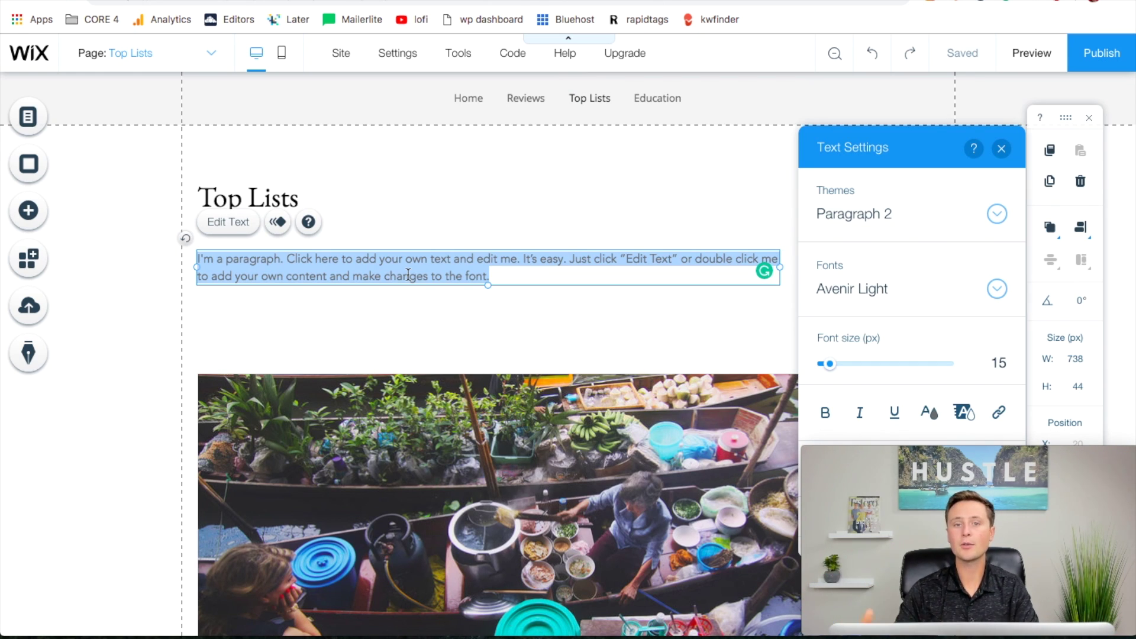
type("We")
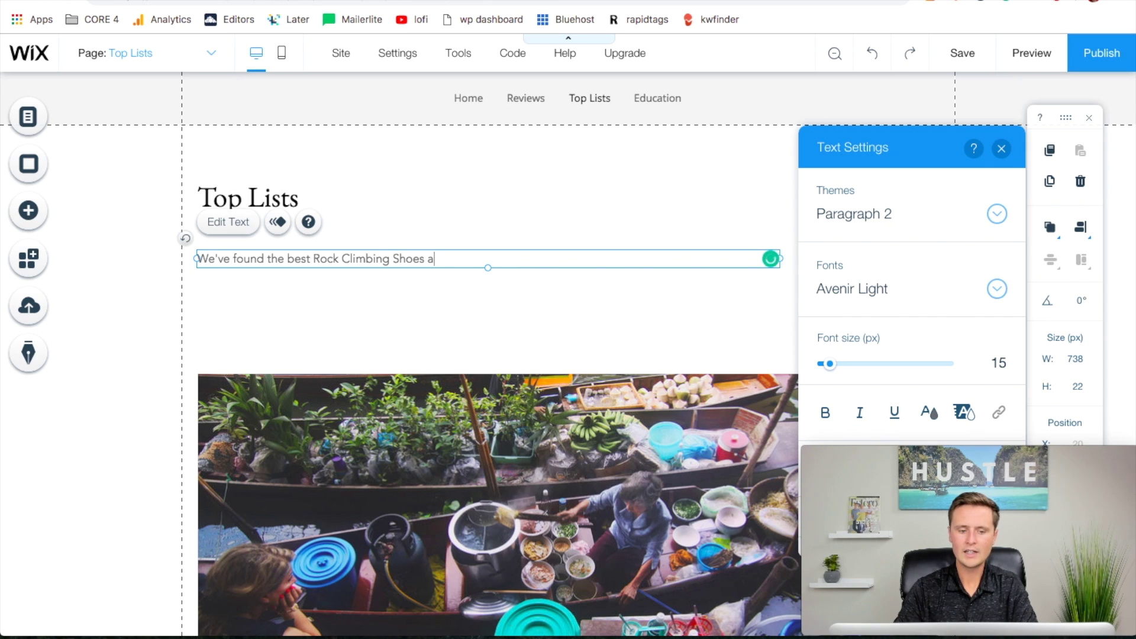
type("put together our top lists to help")
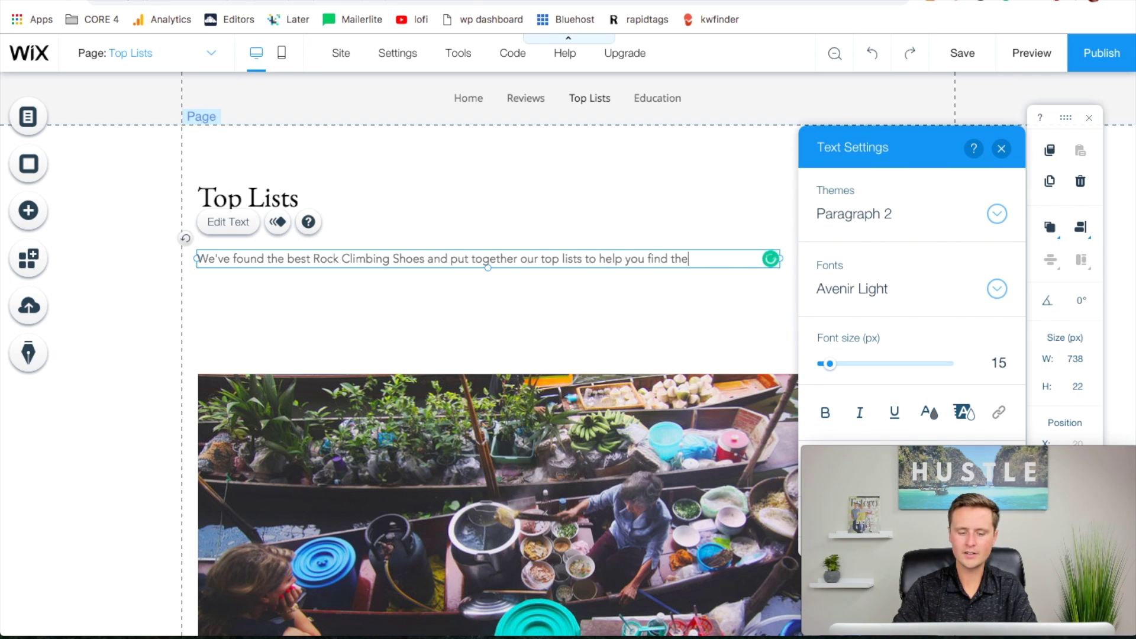
type("you!")
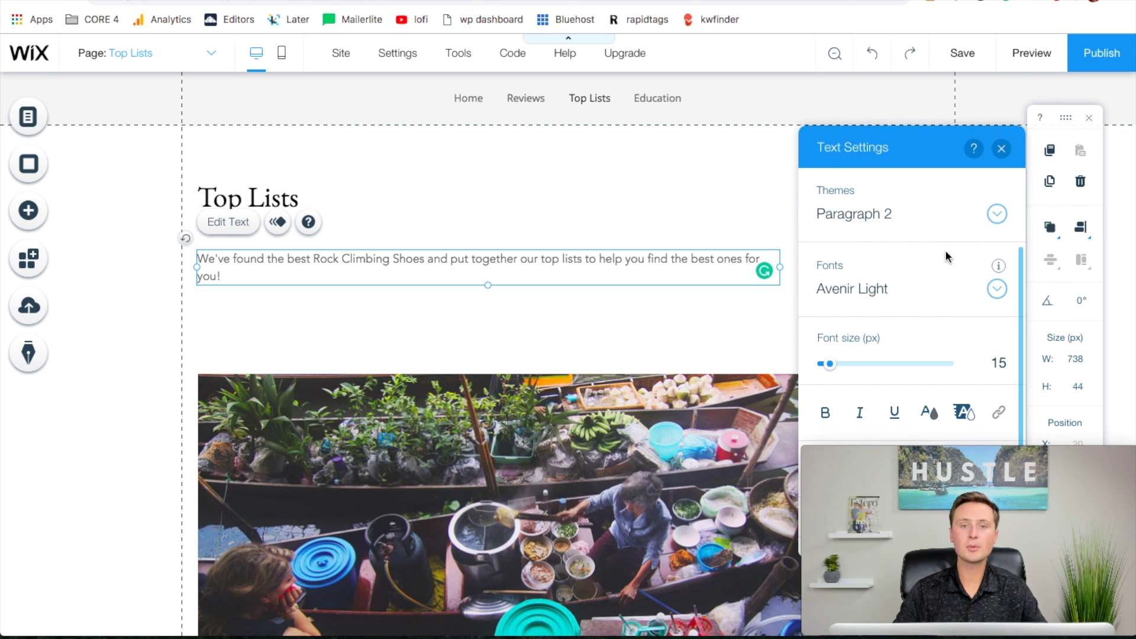
Use Zoom Out & Reorder to move the blog feed section up, closer to the Top Lists intro paragraph.
left_click(833, 51)
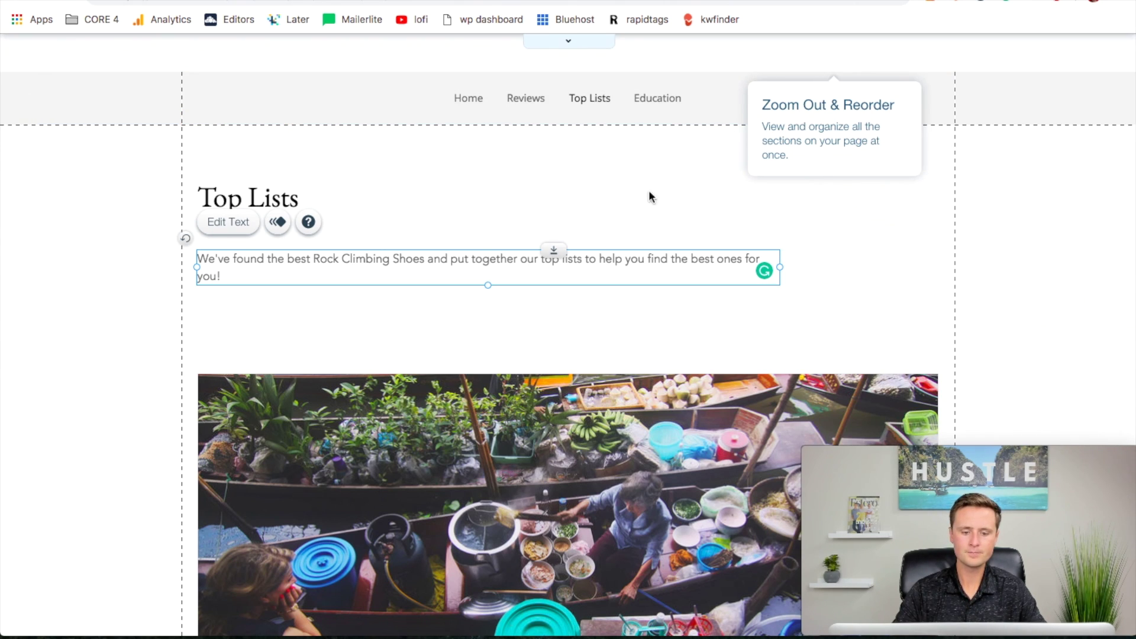
left_click_drag(562, 246, 563, 209)
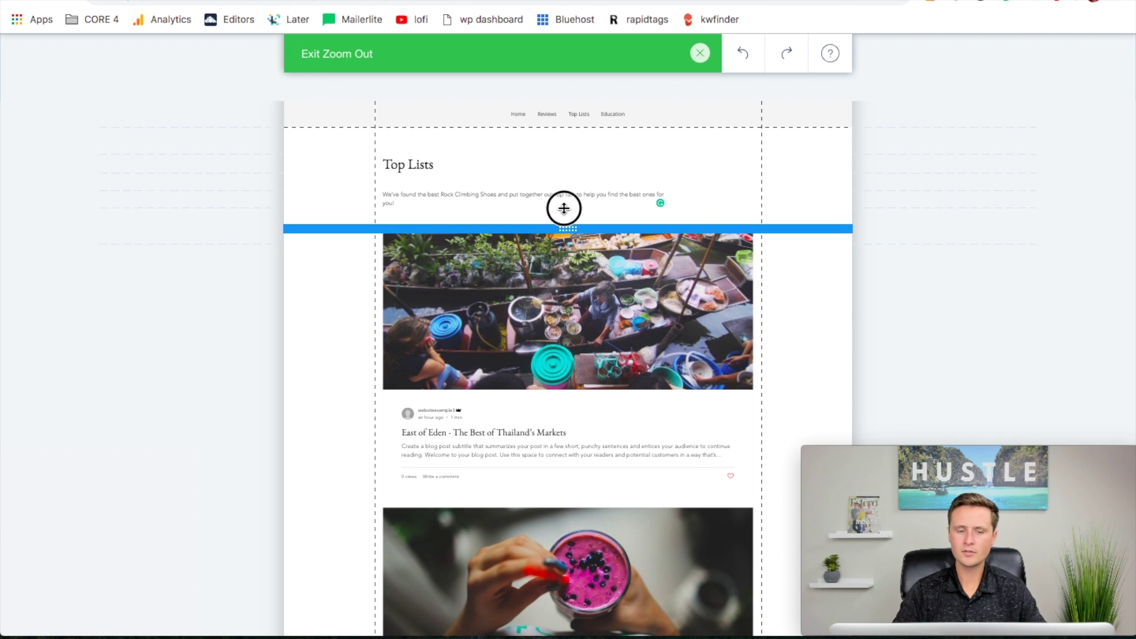
left_click(700, 53)
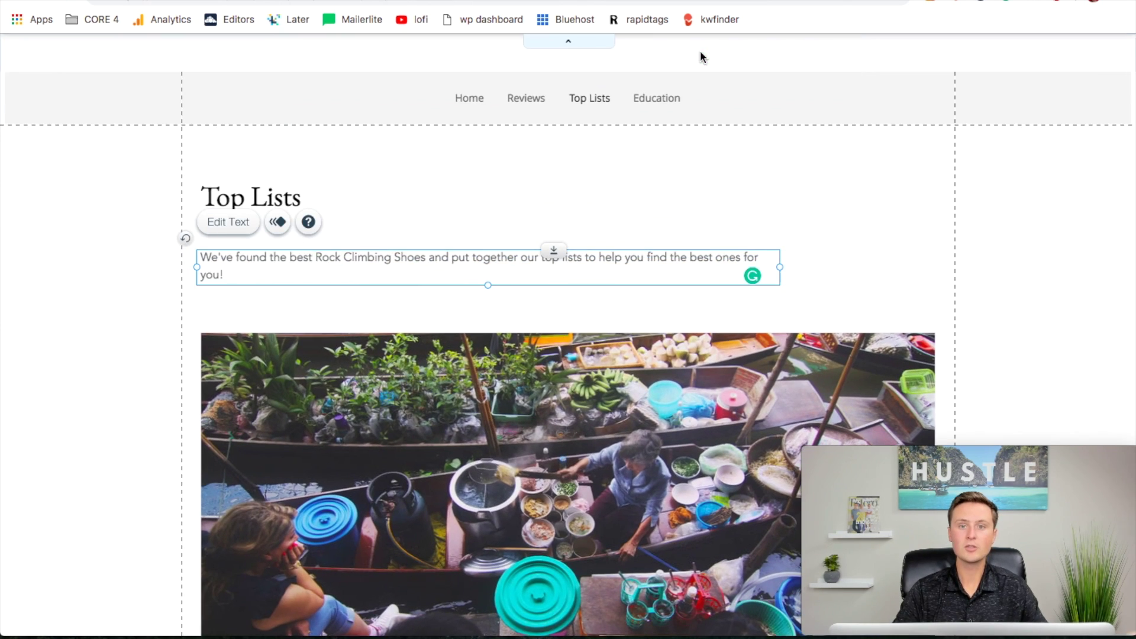
On the Education page, replace the placeholder paragraph with "Find the answers to the most common questions about Rock Climbing and Rock Climbing Shoes!".
left_click(201, 54)
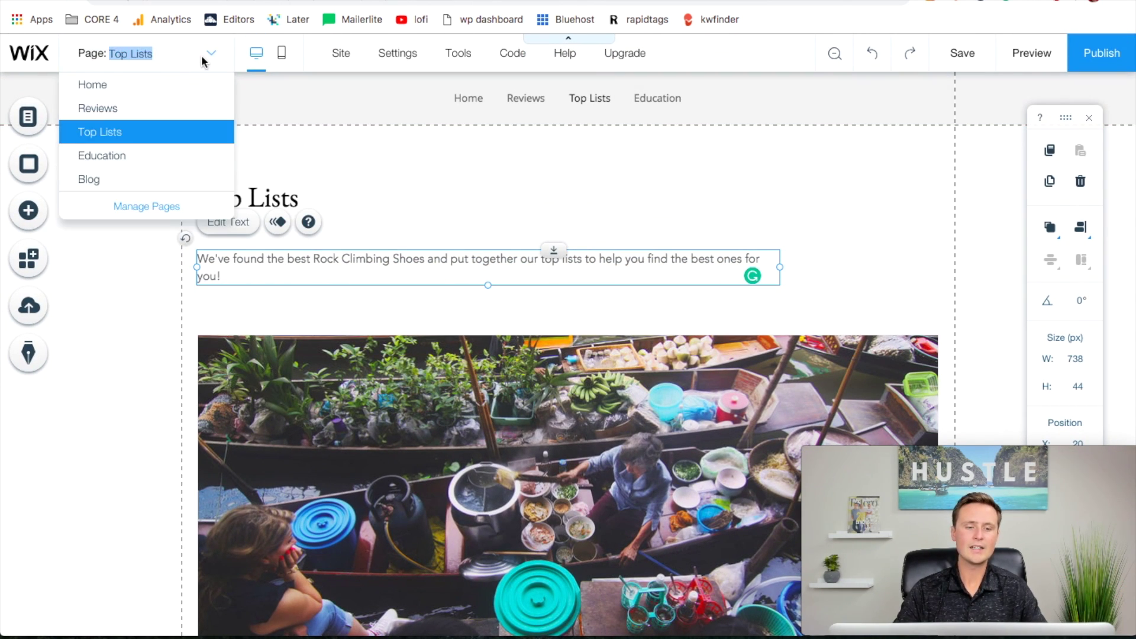
left_click(89, 159)
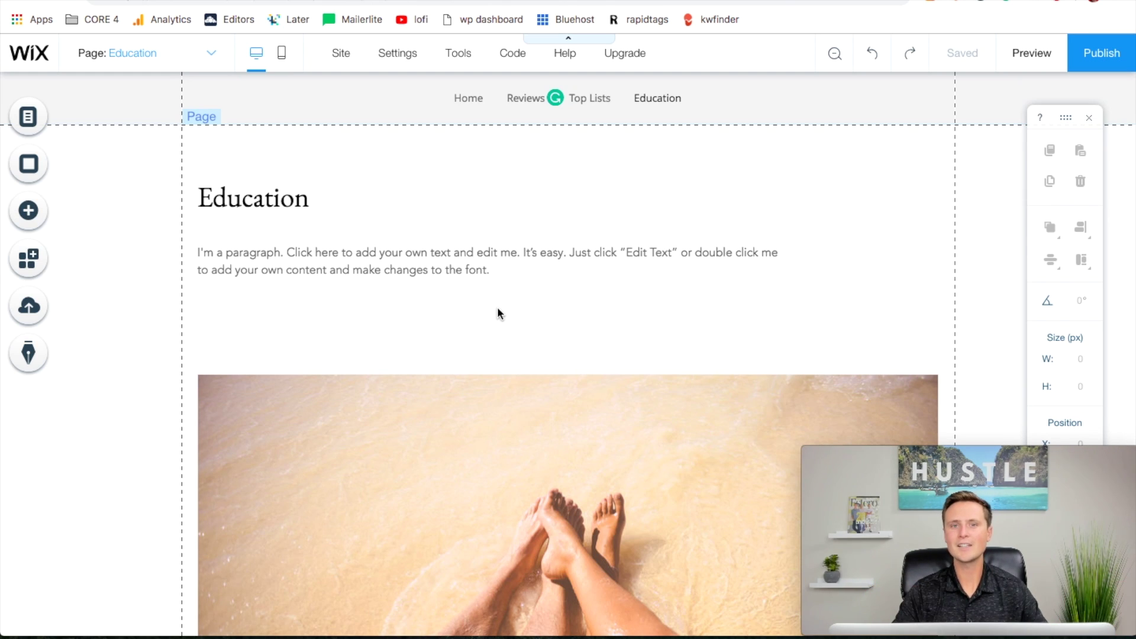
double_click(398, 259)
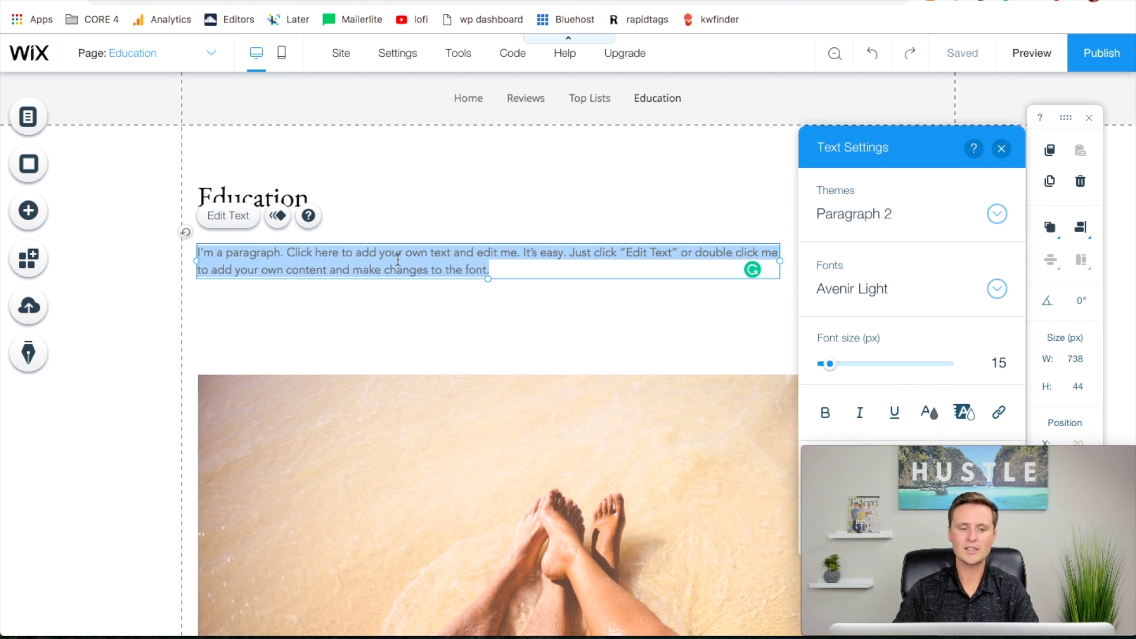
type("Find")
type(" the answers to")
type(" the mo")
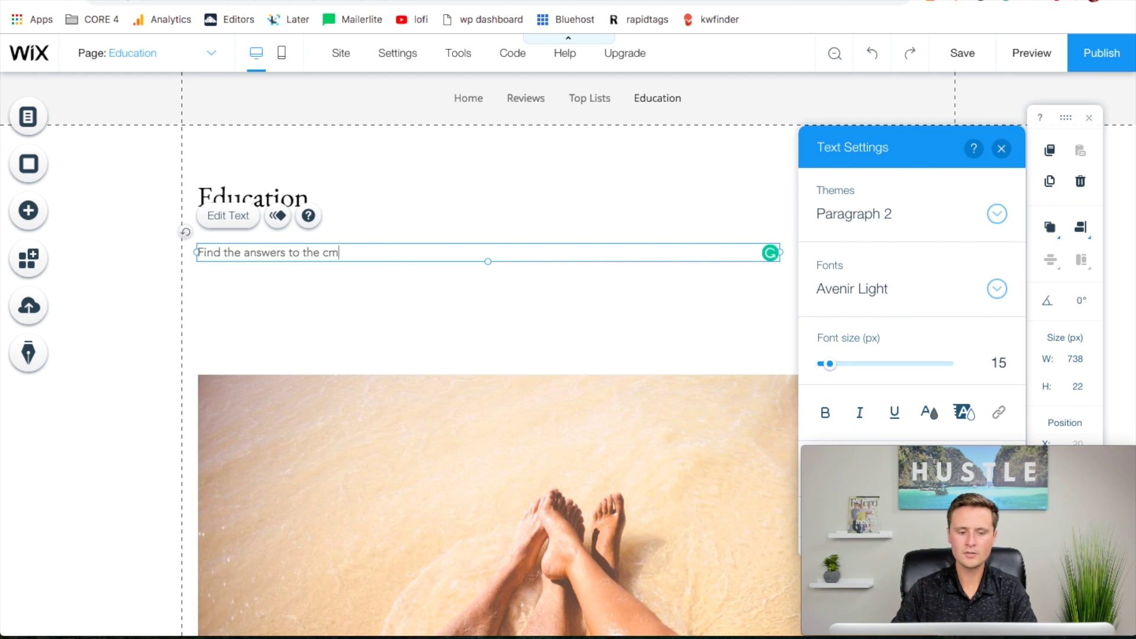
type("st common questions about Rock Climbing an")
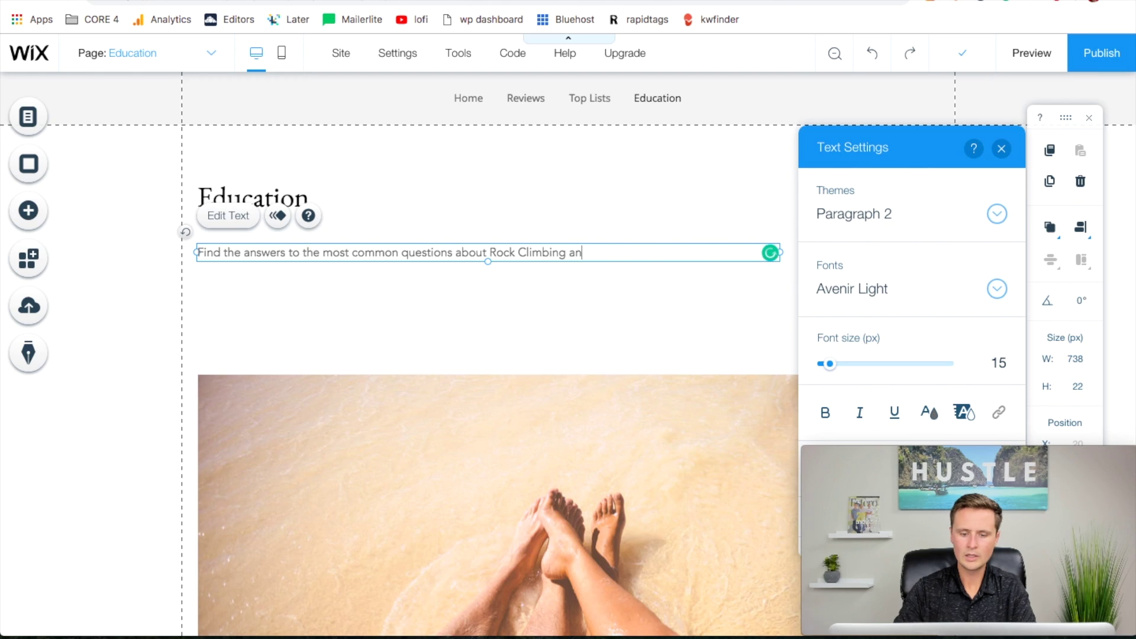
type("d Rock CLimbing SHo")
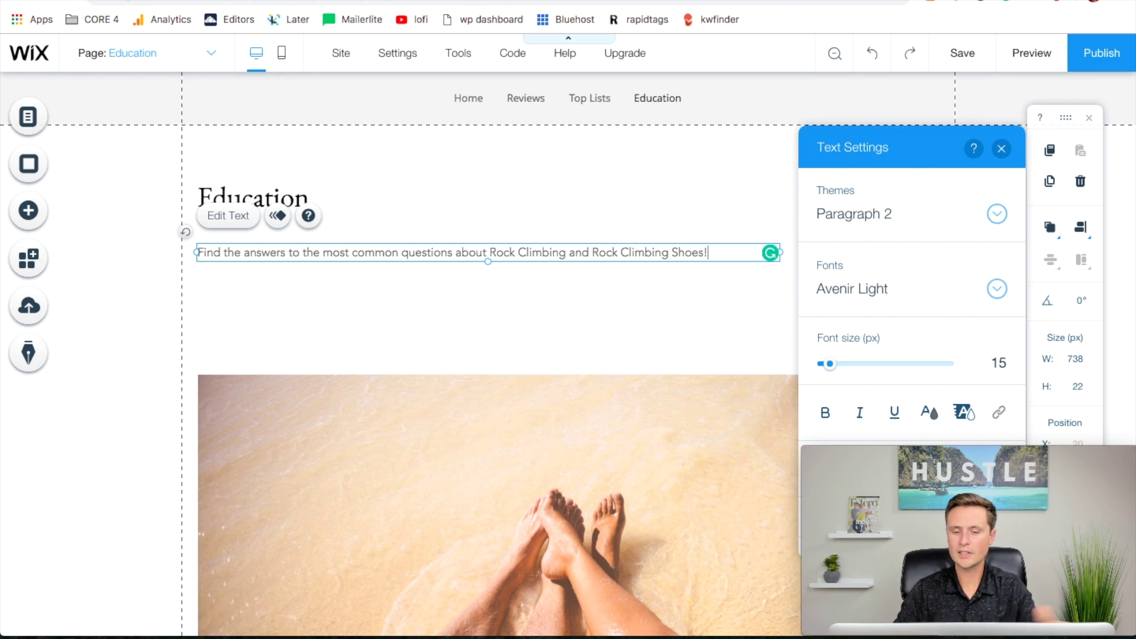
left_click(367, 310)
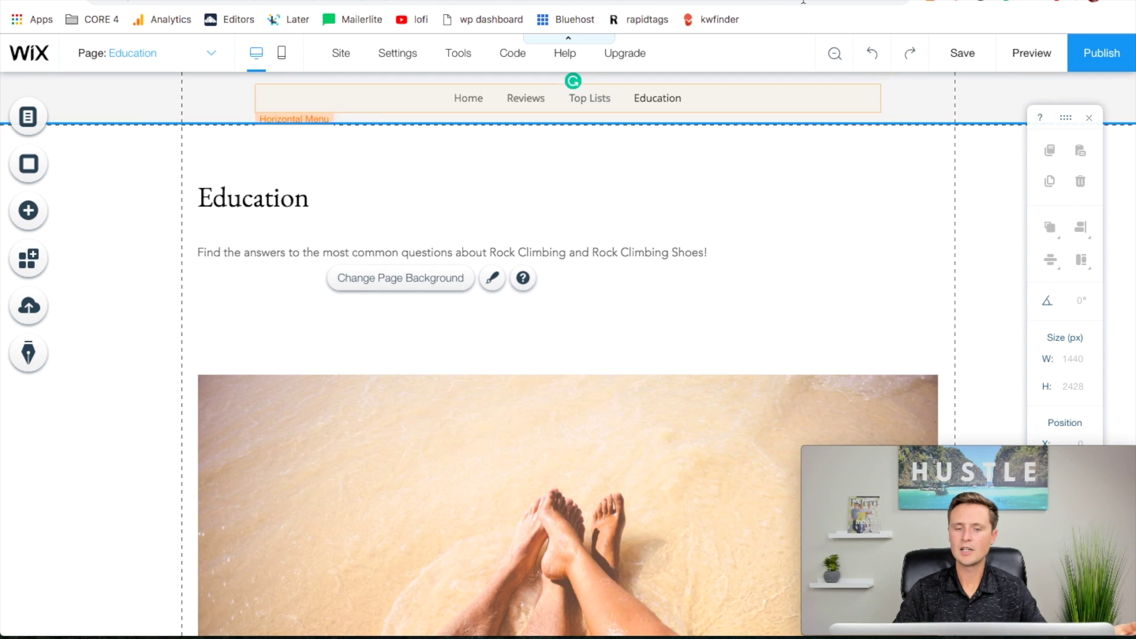
Use Zoom Out & Reorder to pull the Education page's blog feed section up beneath its intro text.
left_click(835, 55)
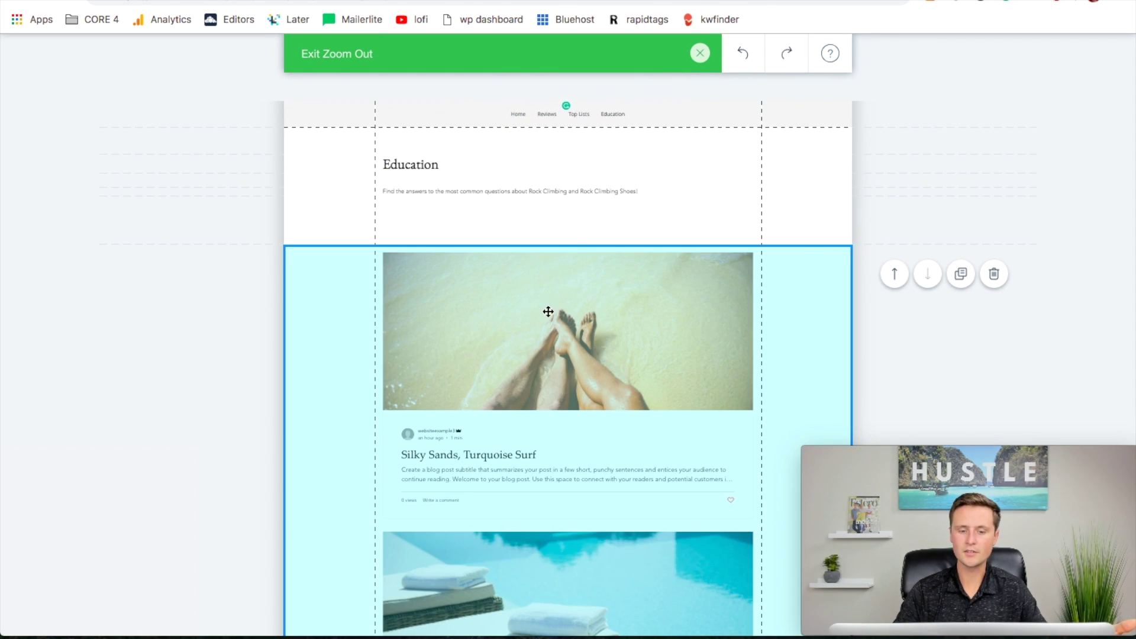
left_click_drag(572, 245, 576, 188)
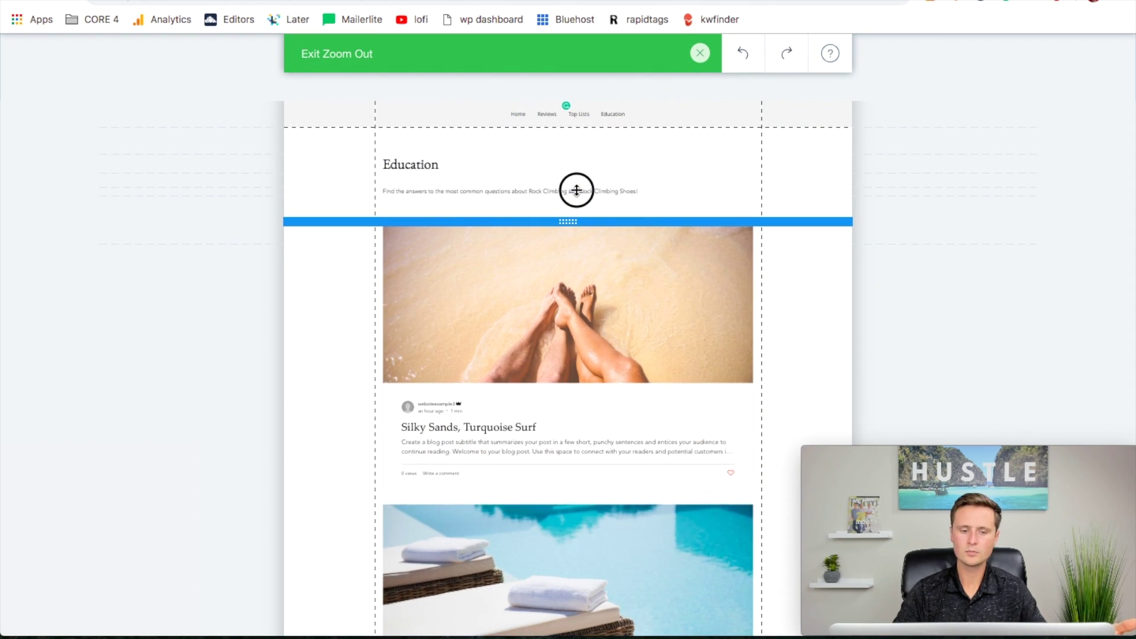
left_click(700, 54)
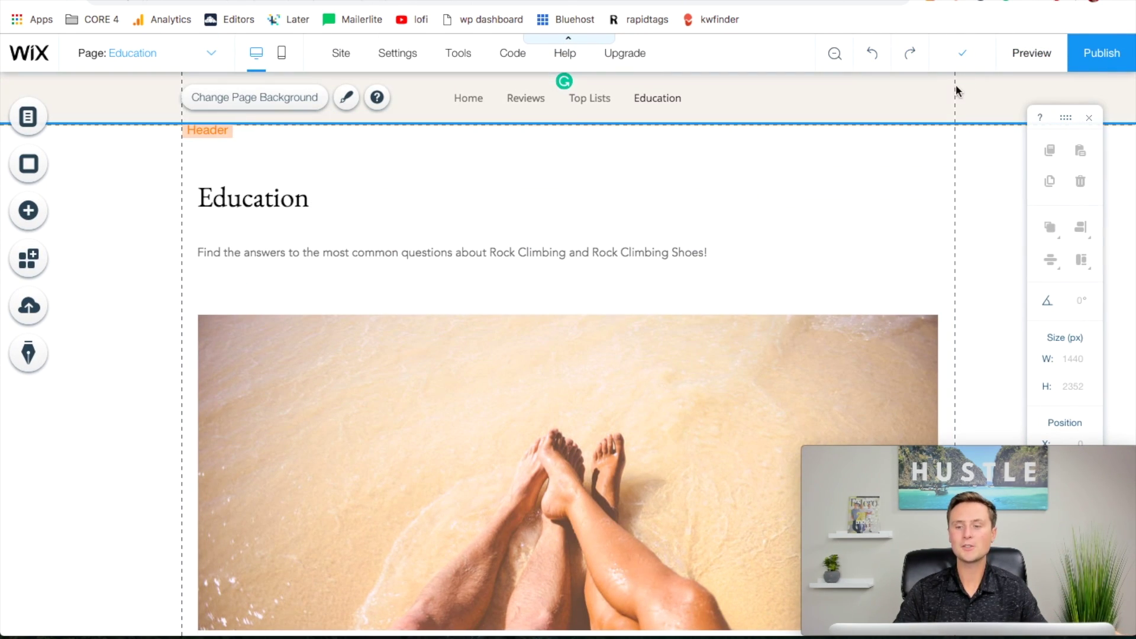
mouse_move(936, 111)
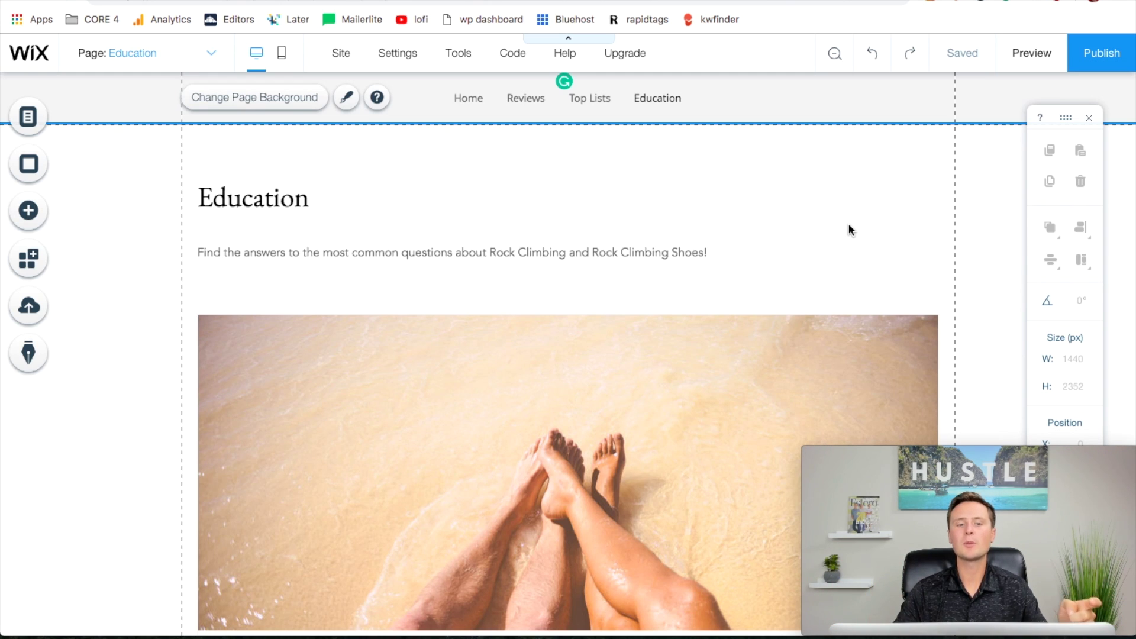
Open the Home page and switch to editing its mobile version.
left_click(212, 52)
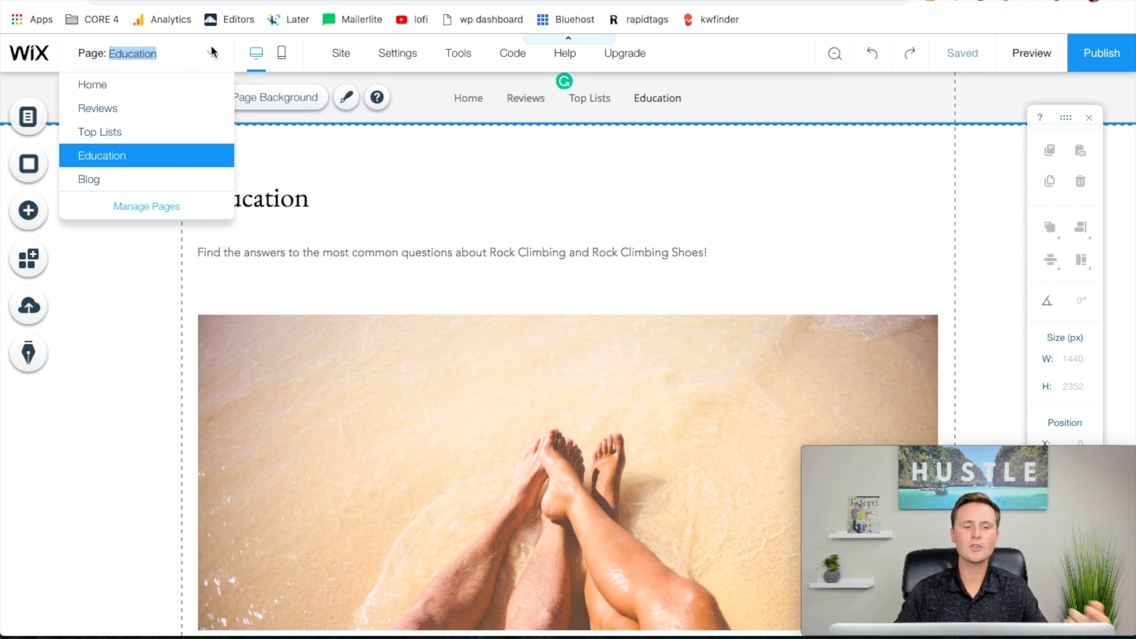
left_click(127, 85)
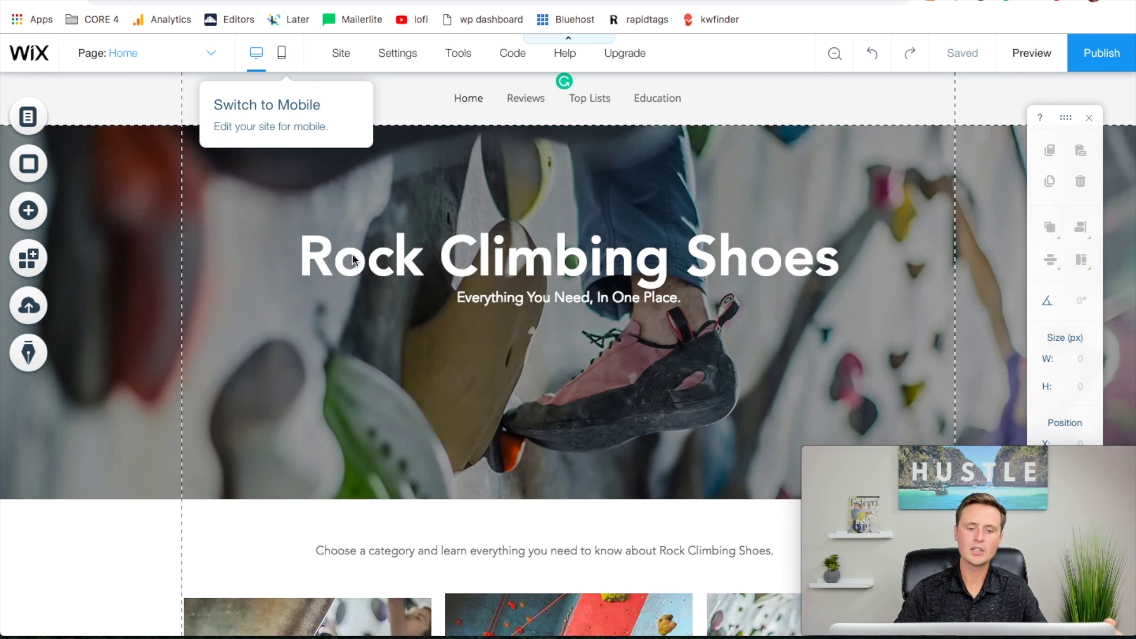
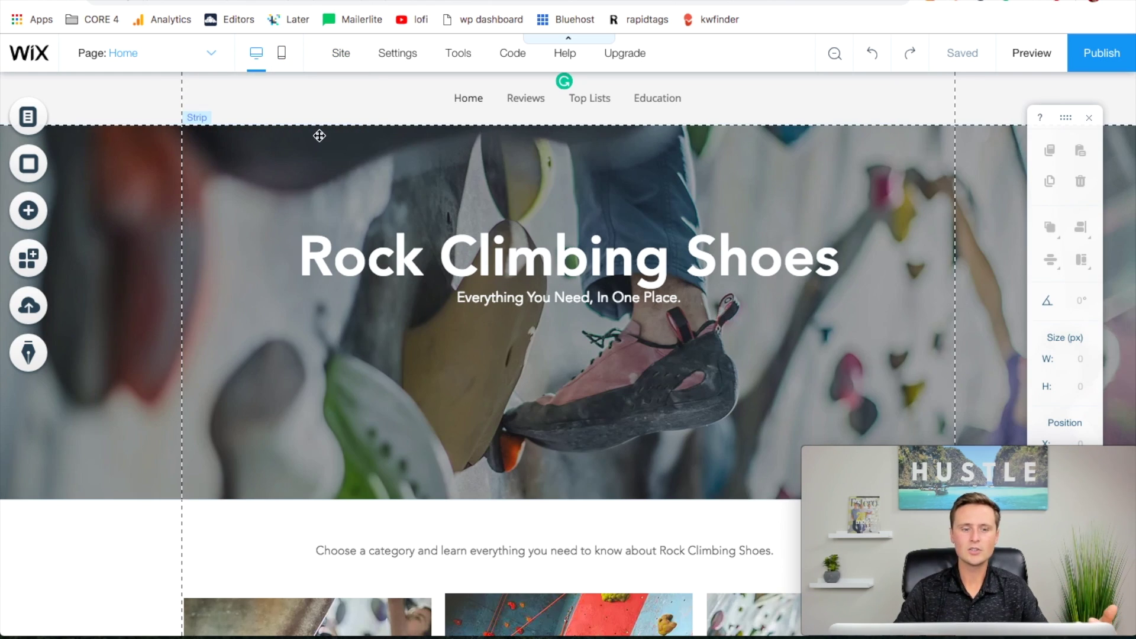
left_click(283, 54)
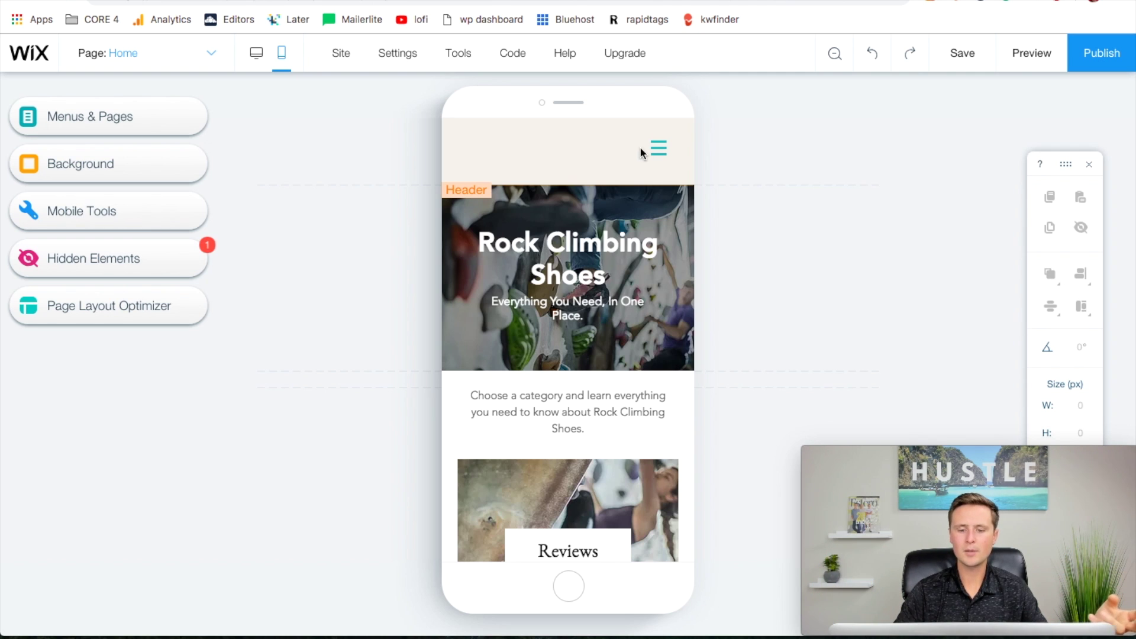
Remove the hamburger menu from the mobile header and shrink the header to a height of 20 px.
left_click(666, 154)
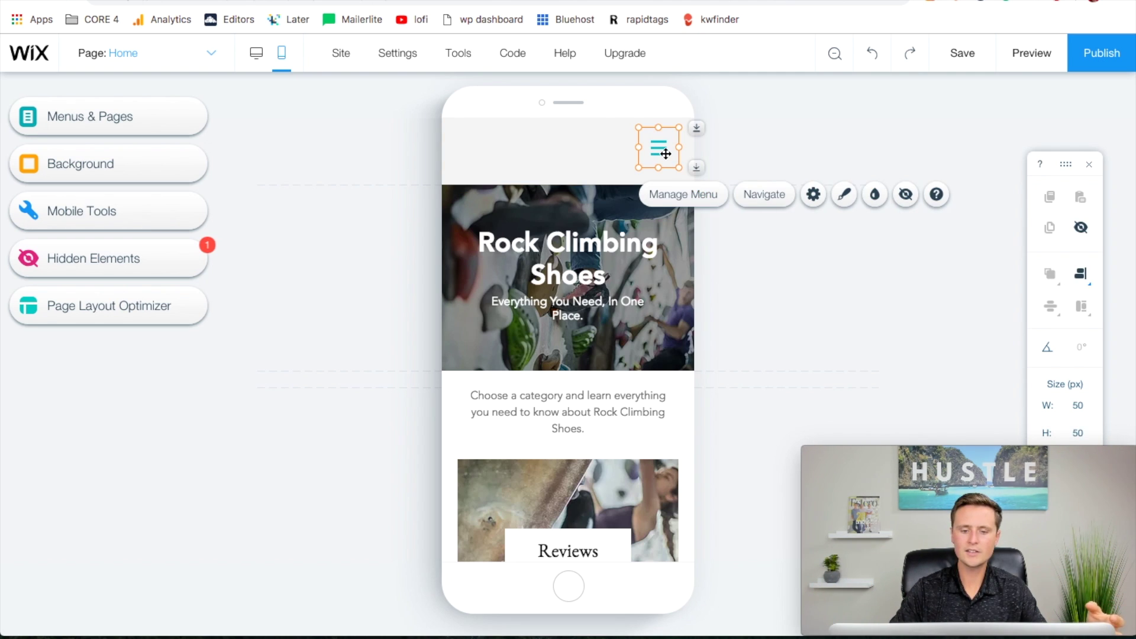
key("Delete")
left_click(567, 147)
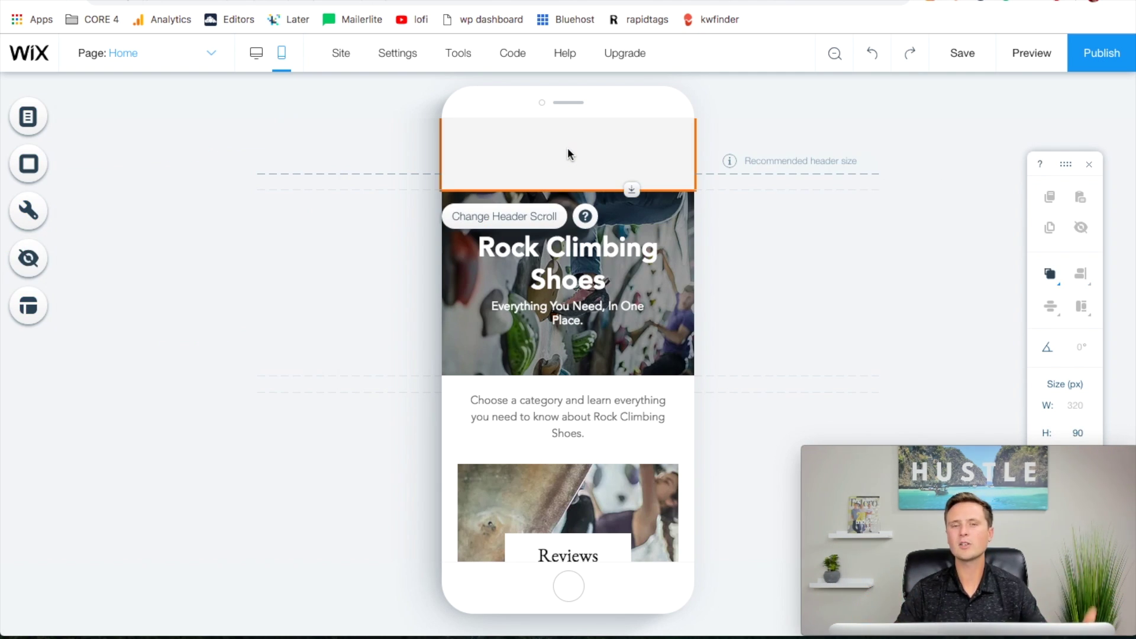
left_click_drag(630, 192, 632, 77)
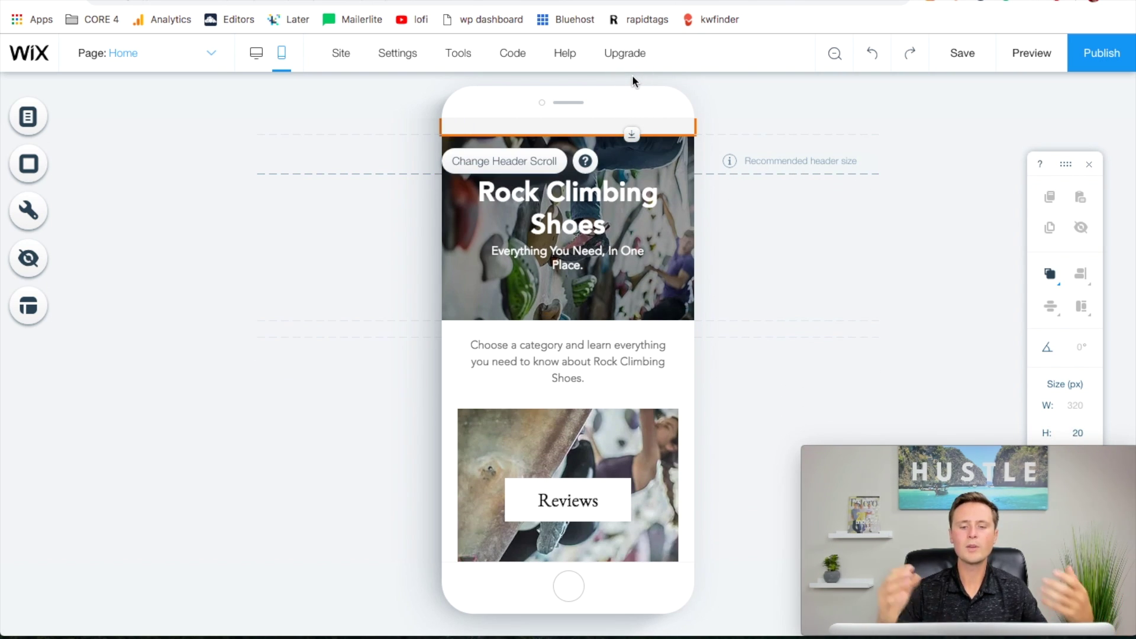
Extend the hero strip up to the top of the mobile page and lengthen it downward to a height of 402 px.
left_click(665, 156)
left_click_drag(568, 136, 567, 121)
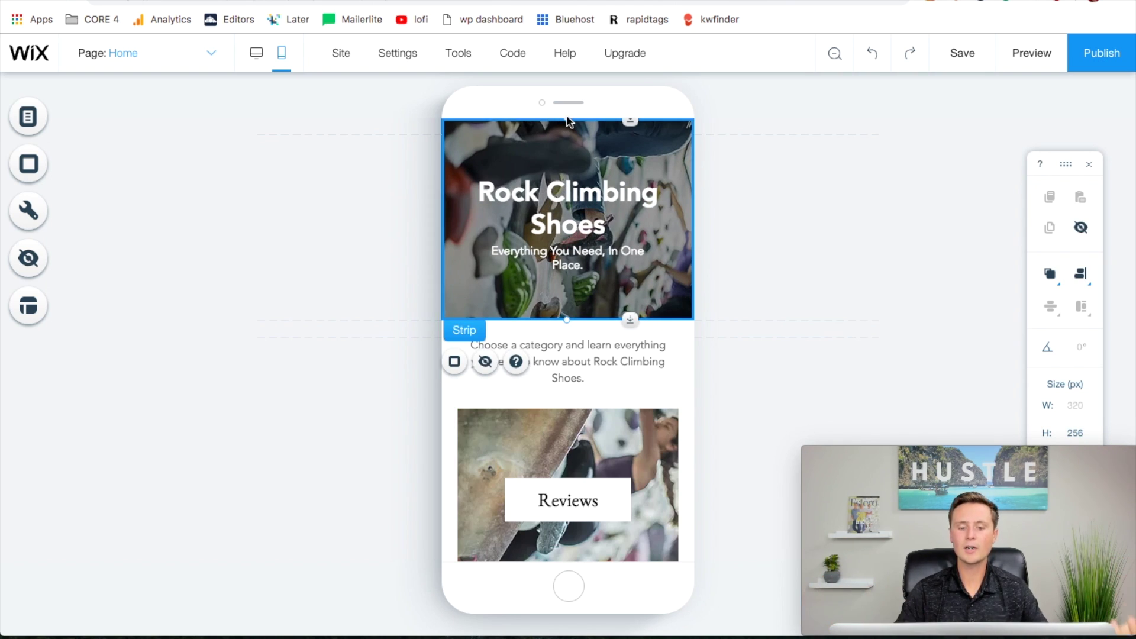
left_click_drag(629, 335, 628, 436)
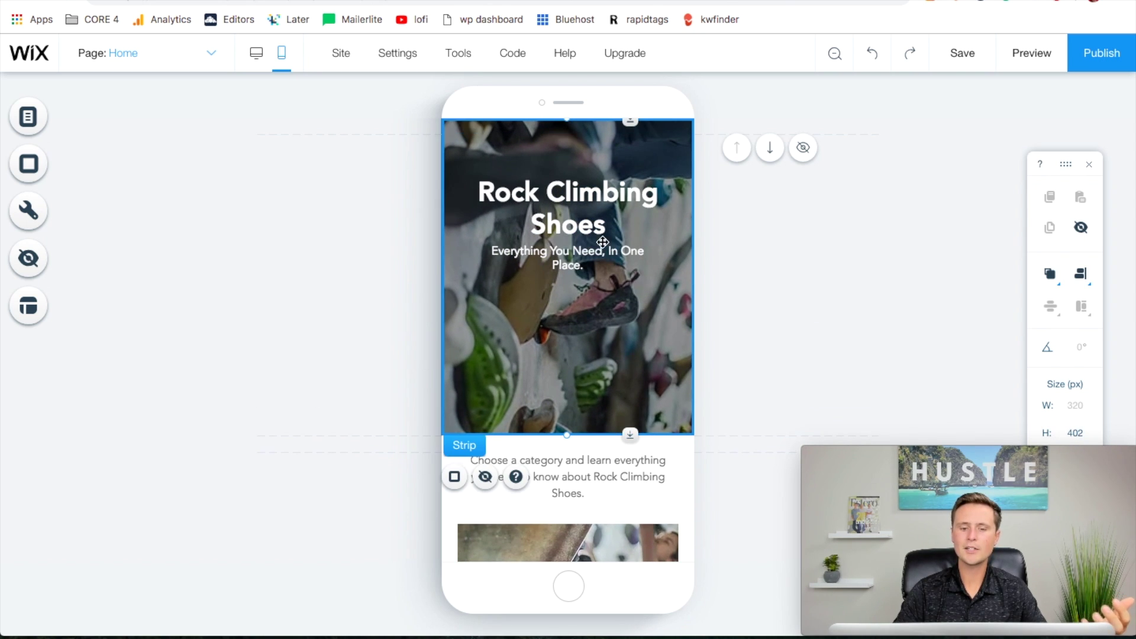
Move the "Rock Climbing Shoes" title and its subtitle together down toward the middle of the hero strip.
left_click(605, 249)
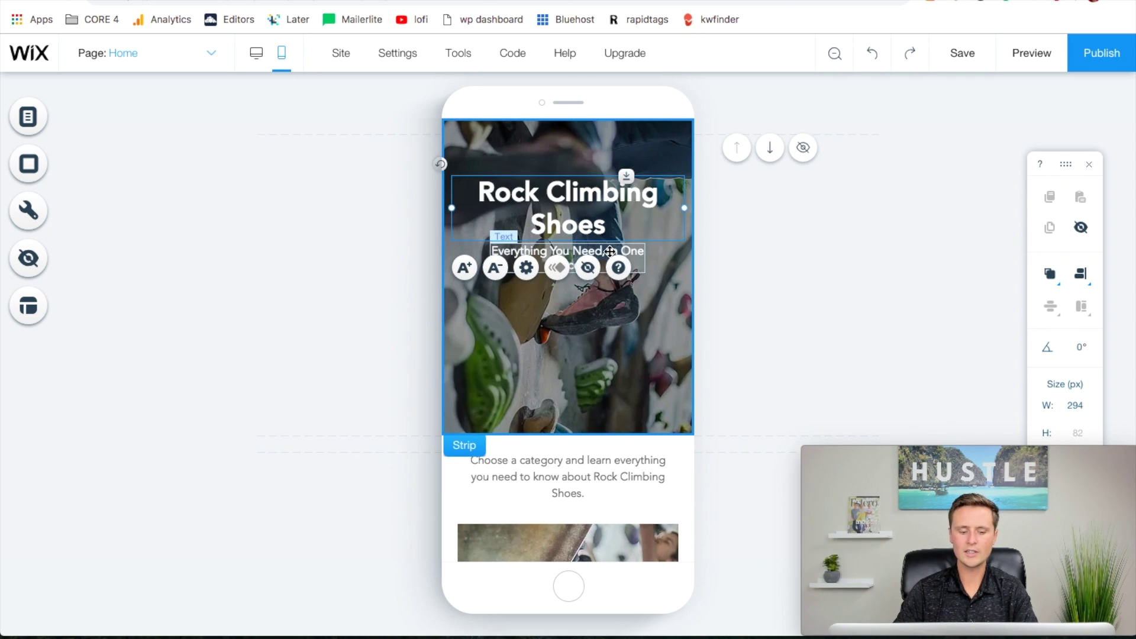
left_click(597, 295)
left_click(585, 216)
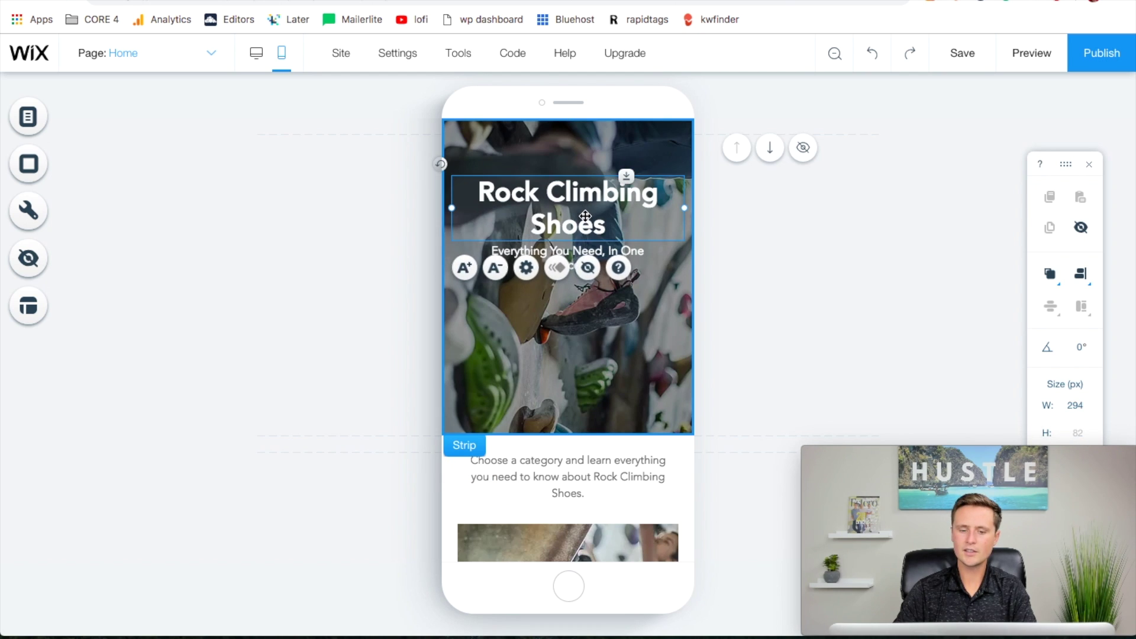
left_click(605, 252, "shift")
left_click_drag(572, 216, 571, 261)
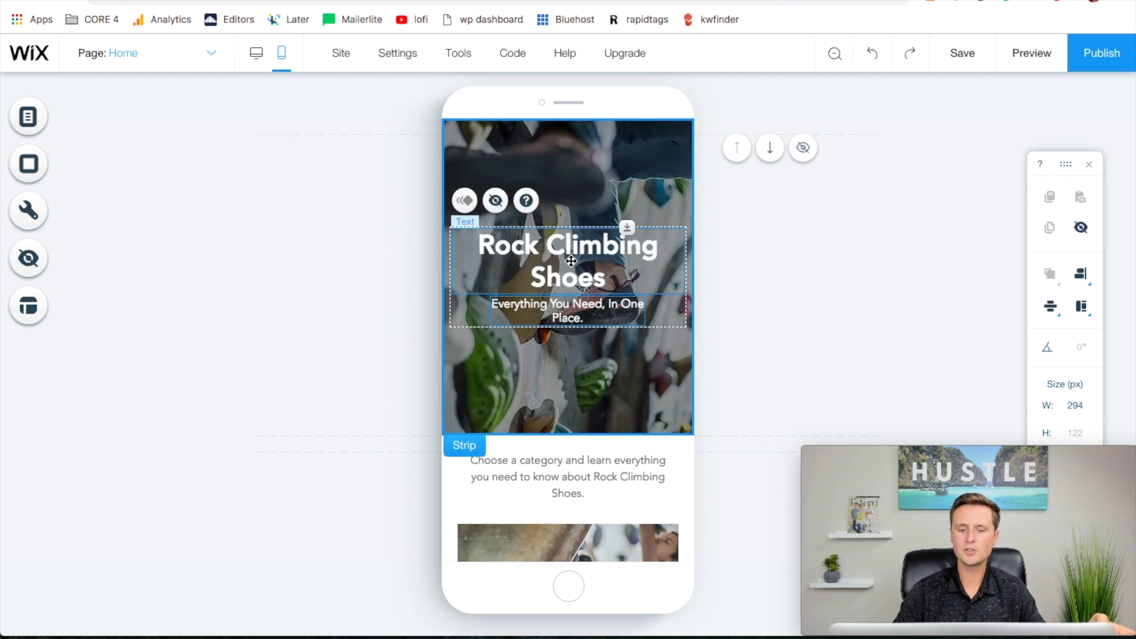
Widen the "Rock Climbing Shoes" title box to the full 320 px and reduce its font size to 56 px.
left_click(639, 396)
left_click(577, 266)
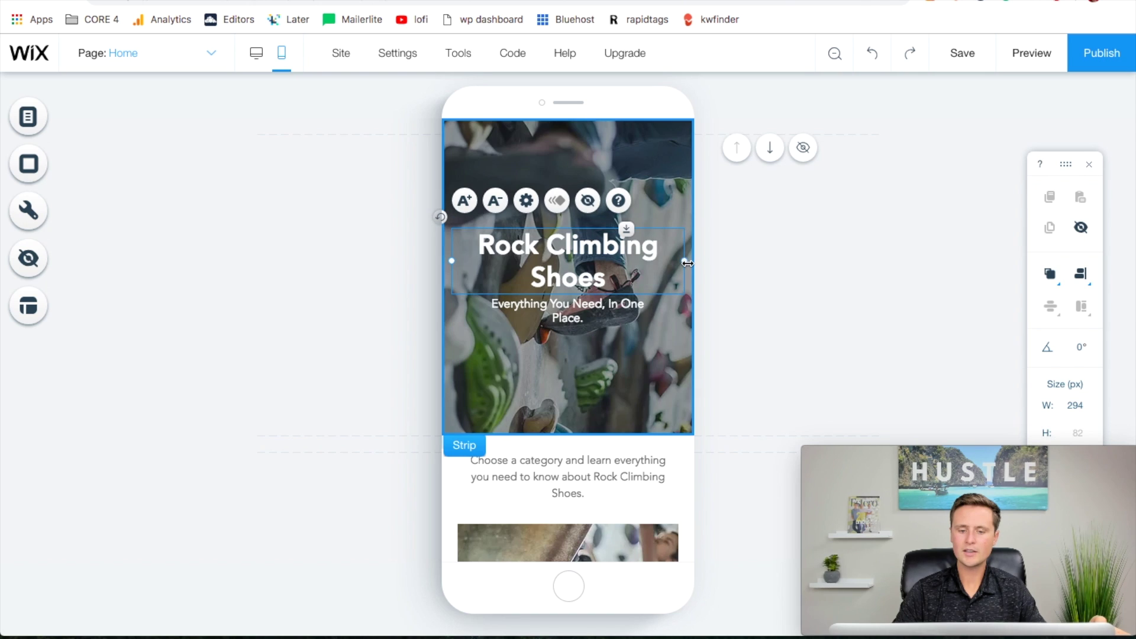
left_click_drag(686, 262, 694, 261)
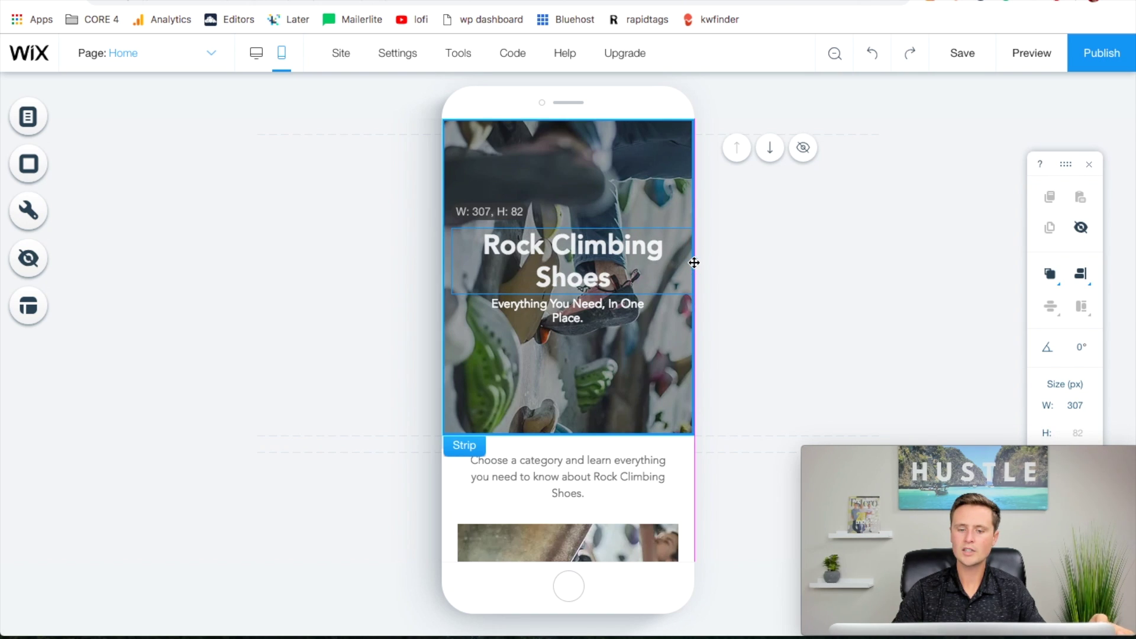
left_click_drag(446, 262, 443, 263)
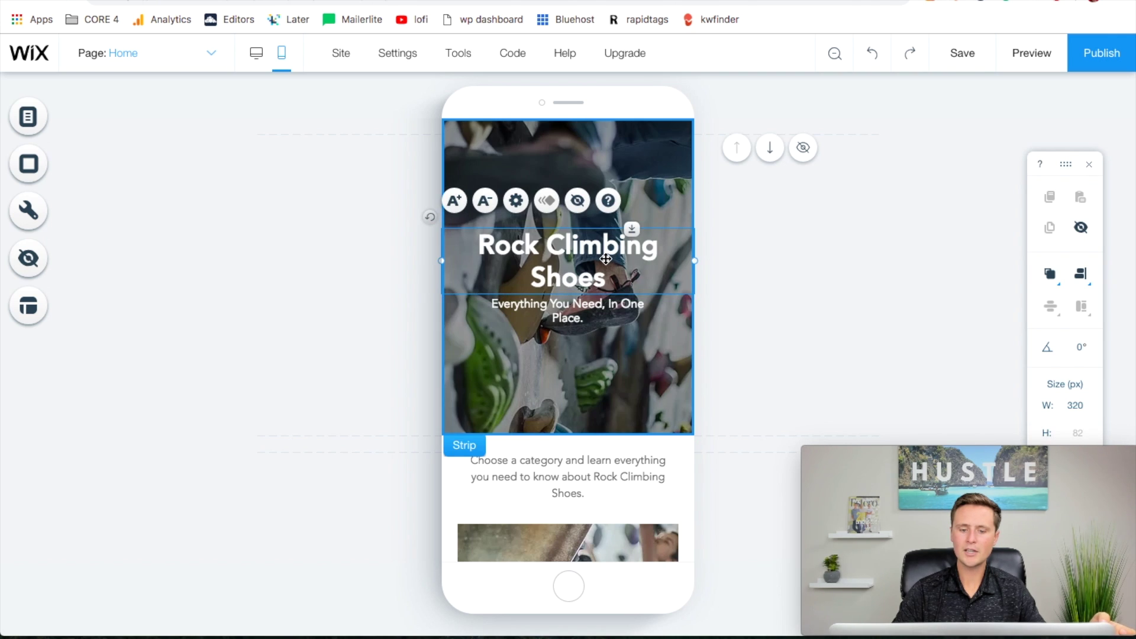
left_click(486, 203)
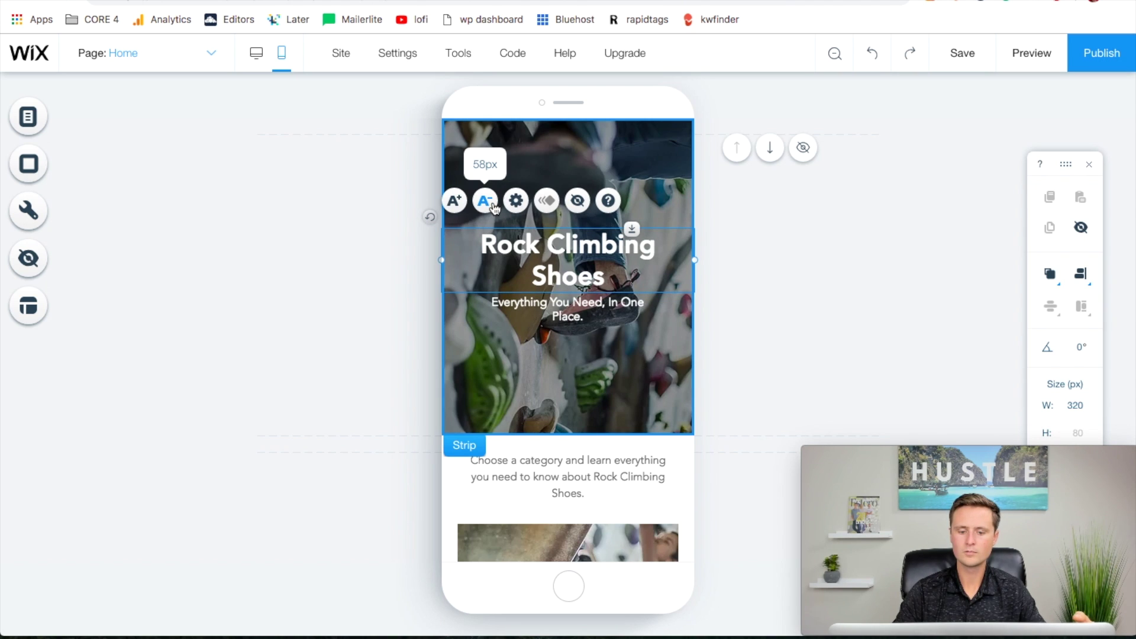
left_click(489, 209)
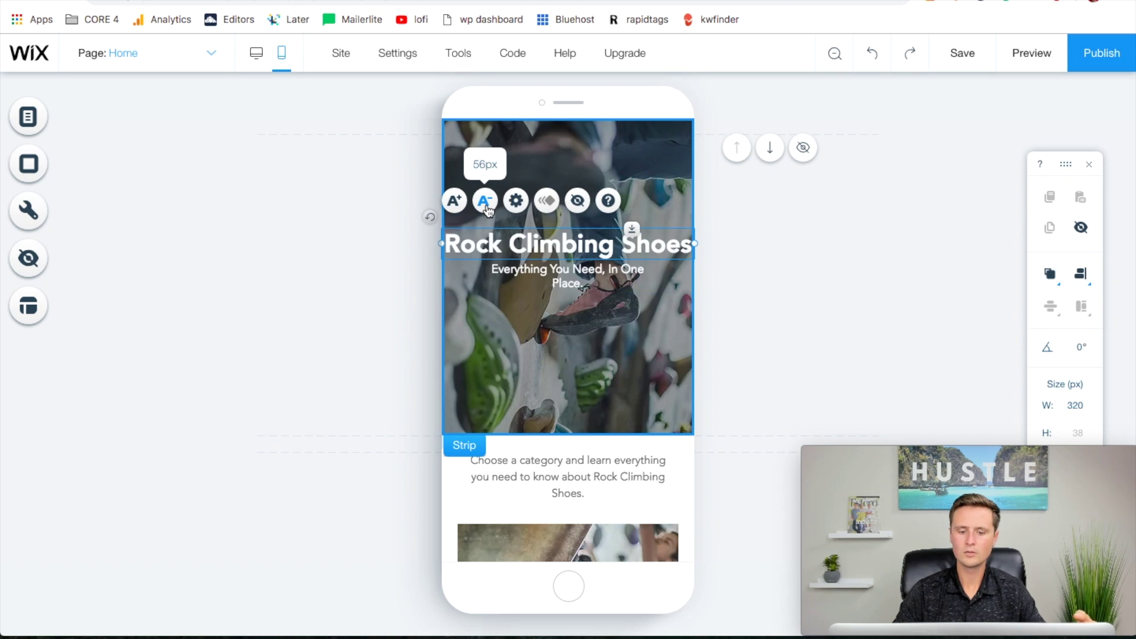
Reduce the hero title's font size to 53 px, and widen the subtitle to 243 px, centered beneath the title on one line.
left_click(486, 204)
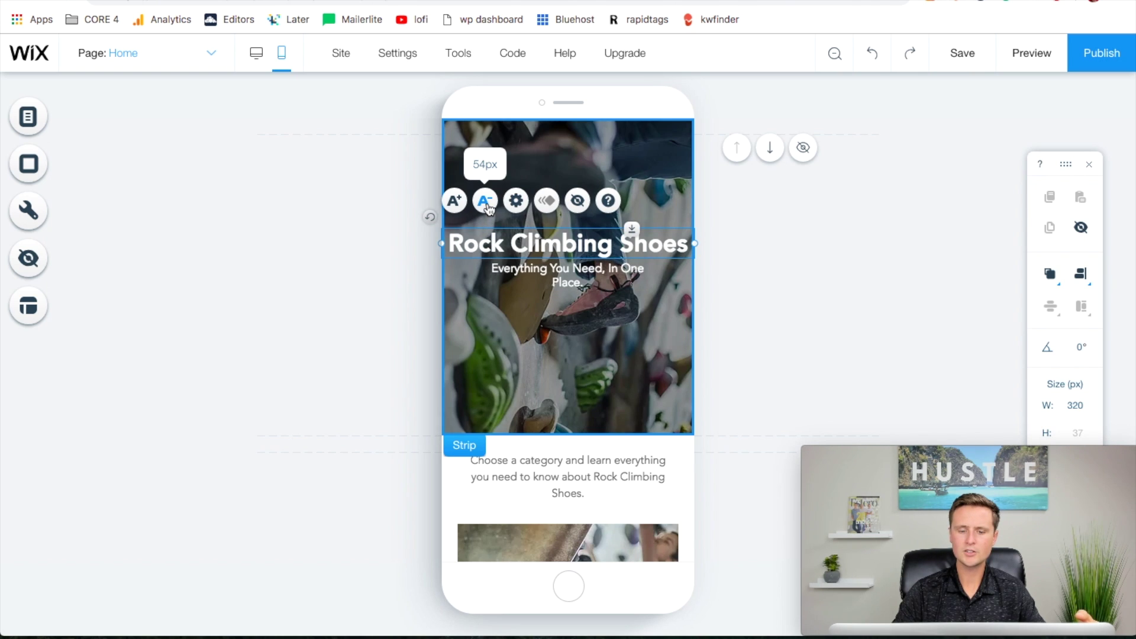
left_click(486, 203)
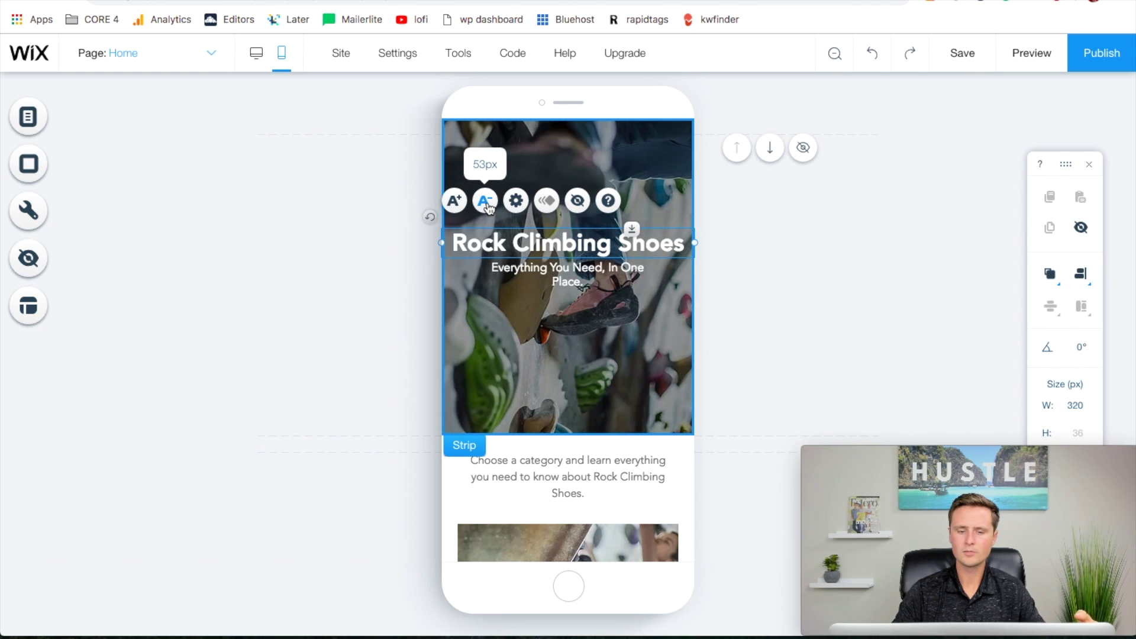
left_click(574, 282)
left_click_drag(661, 276, 682, 275)
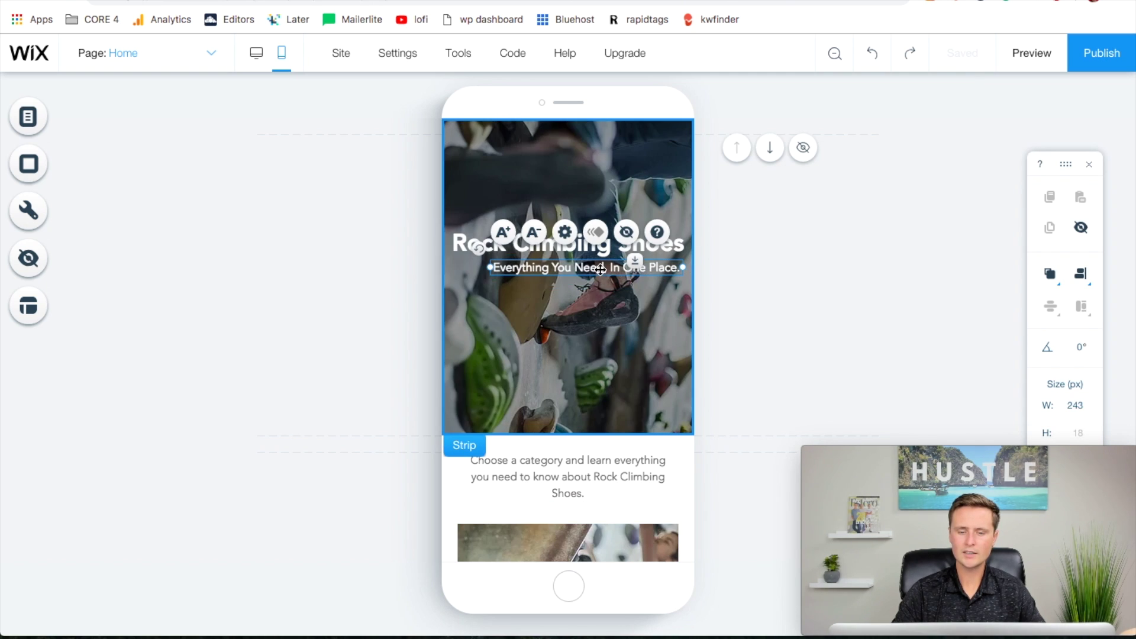
left_click_drag(588, 267, 578, 274)
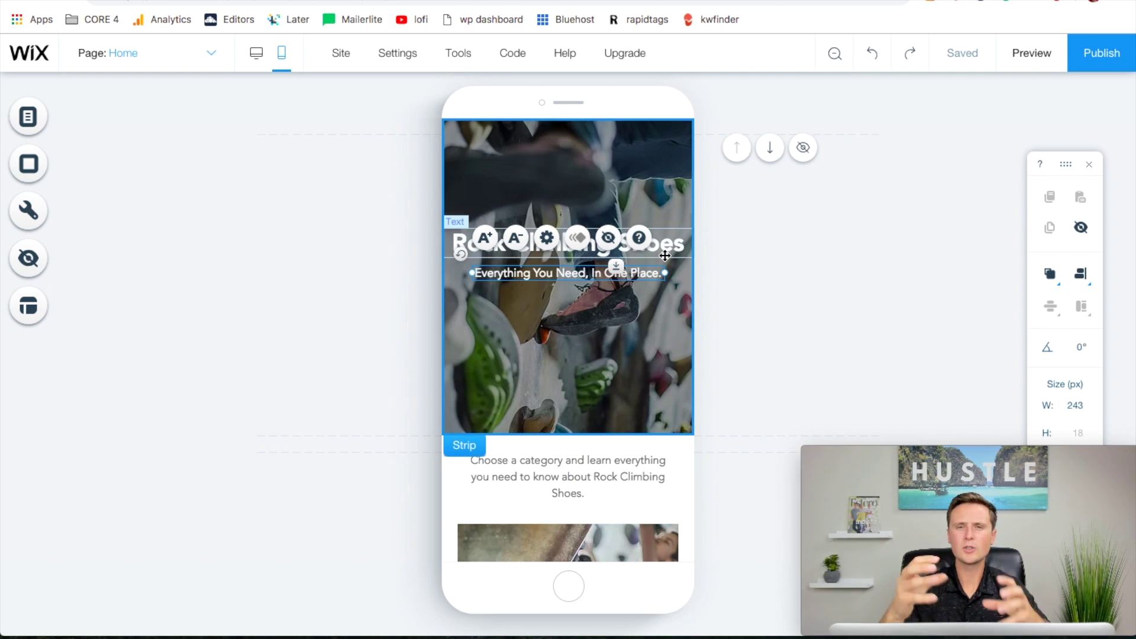
left_click(793, 315)
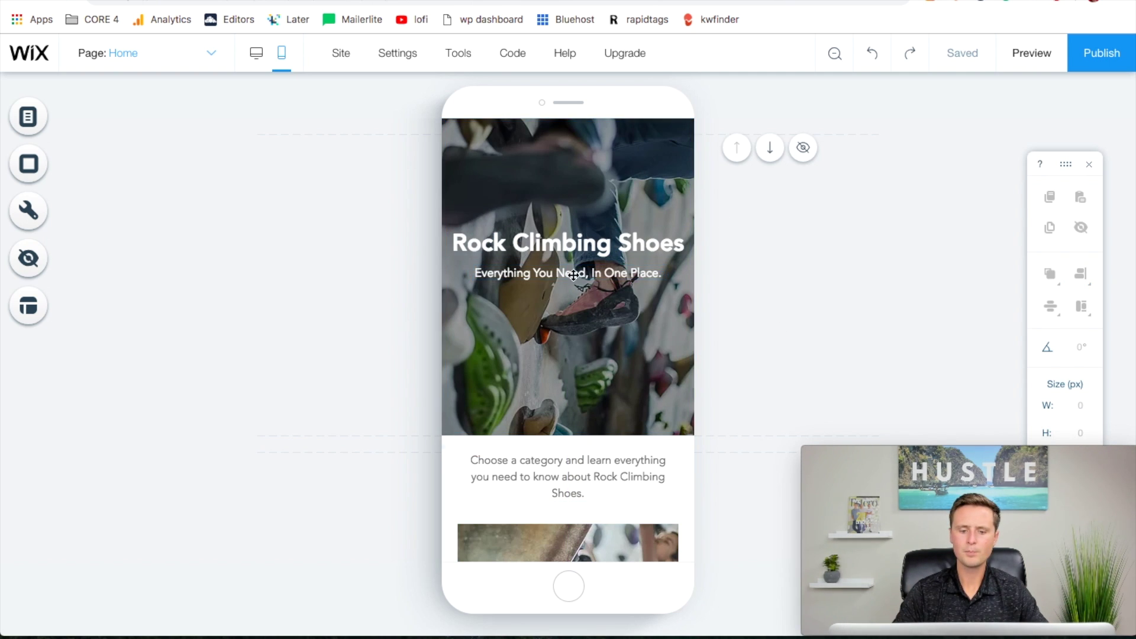
Move the hero title and its subtitle together slightly further down, to around the middle of the strip.
left_click(555, 247)
left_click(553, 272, "shift")
left_click_drag(567, 242, 567, 262)
left_click(824, 281)
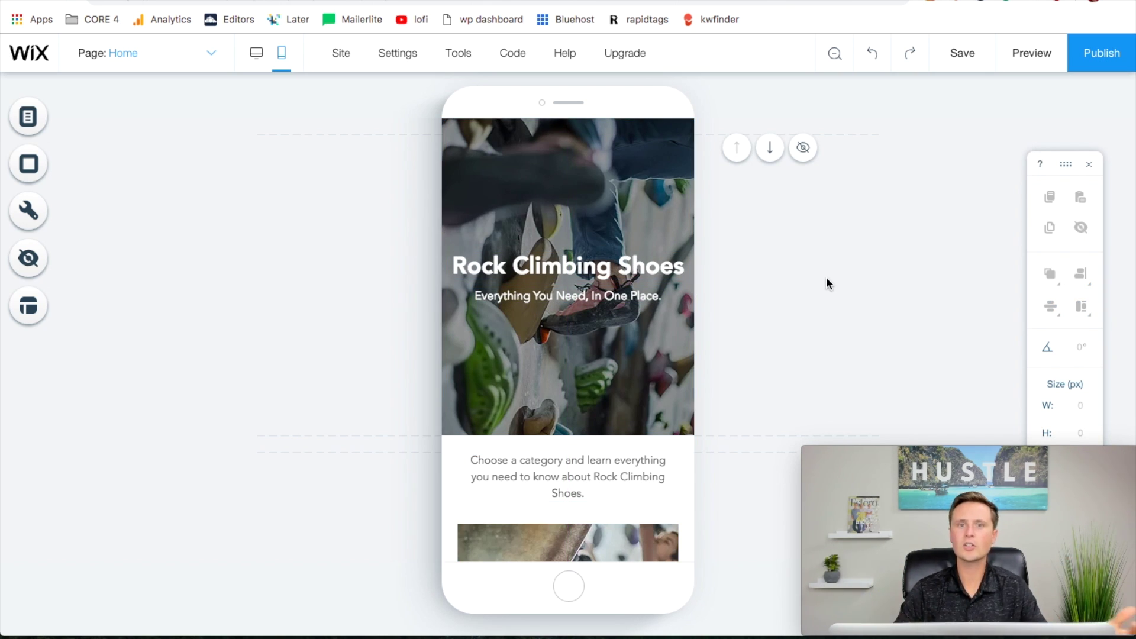
Widen the "Choose a category" text box to 280 px and center it on the mobile page.
scroll(585, 415, "down", 3)
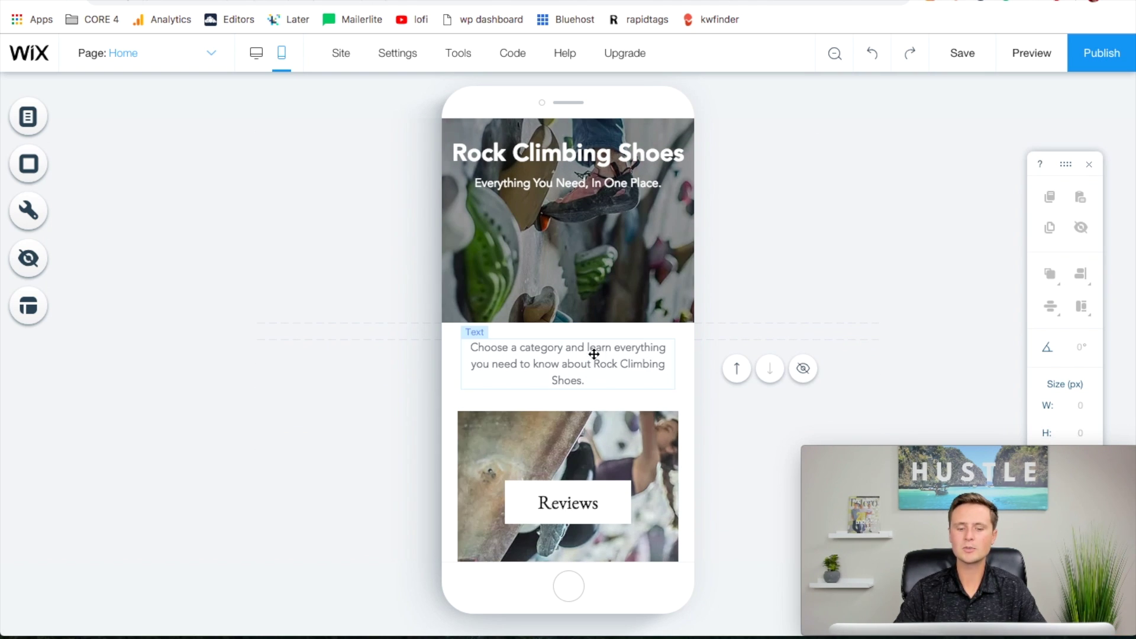
left_click(583, 357)
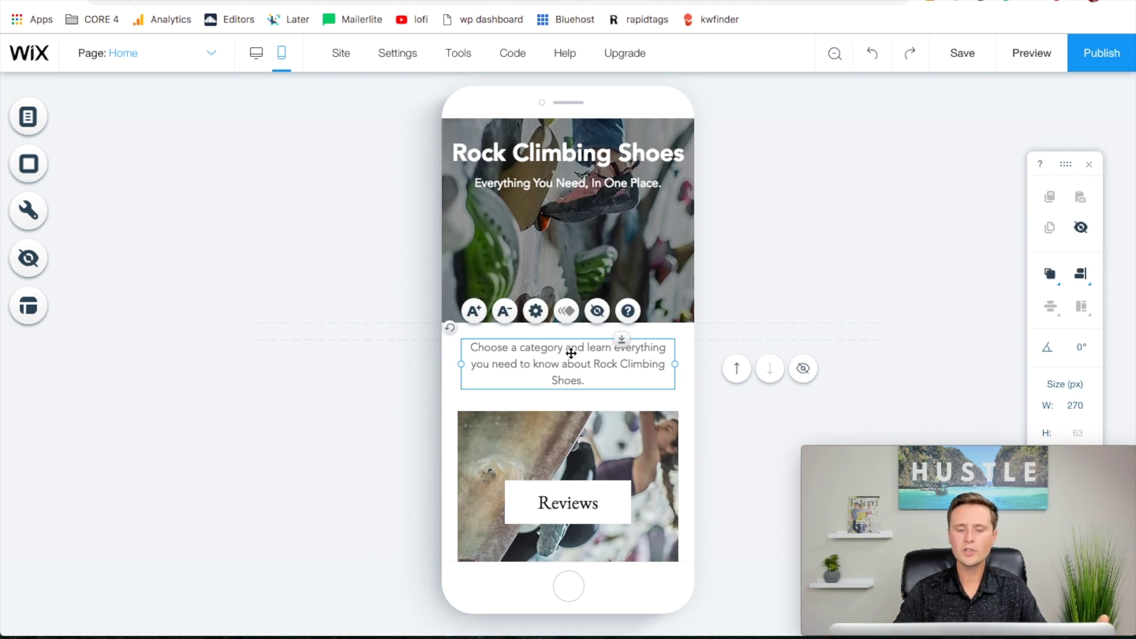
left_click_drag(671, 370, 671, 367)
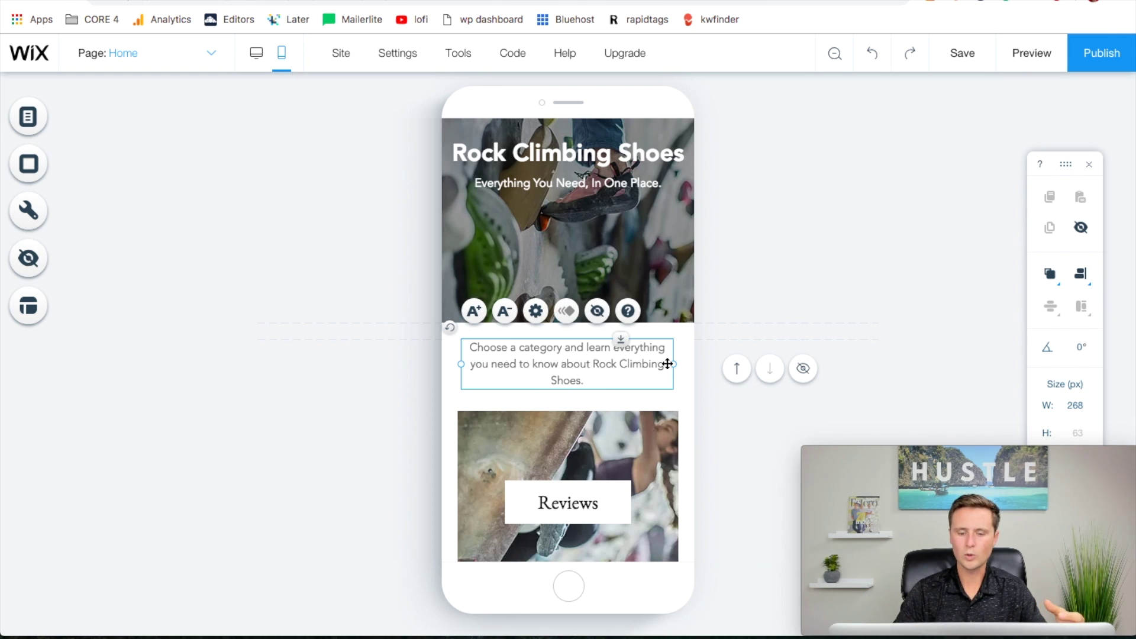
left_click_drag(671, 364, 682, 363)
left_click_drag(578, 363, 568, 362)
Move the Custom Feed of blog posts down to leave a larger gap below the Education image.
scroll(547, 431, "down", 3)
scroll(546, 431, "down", 10)
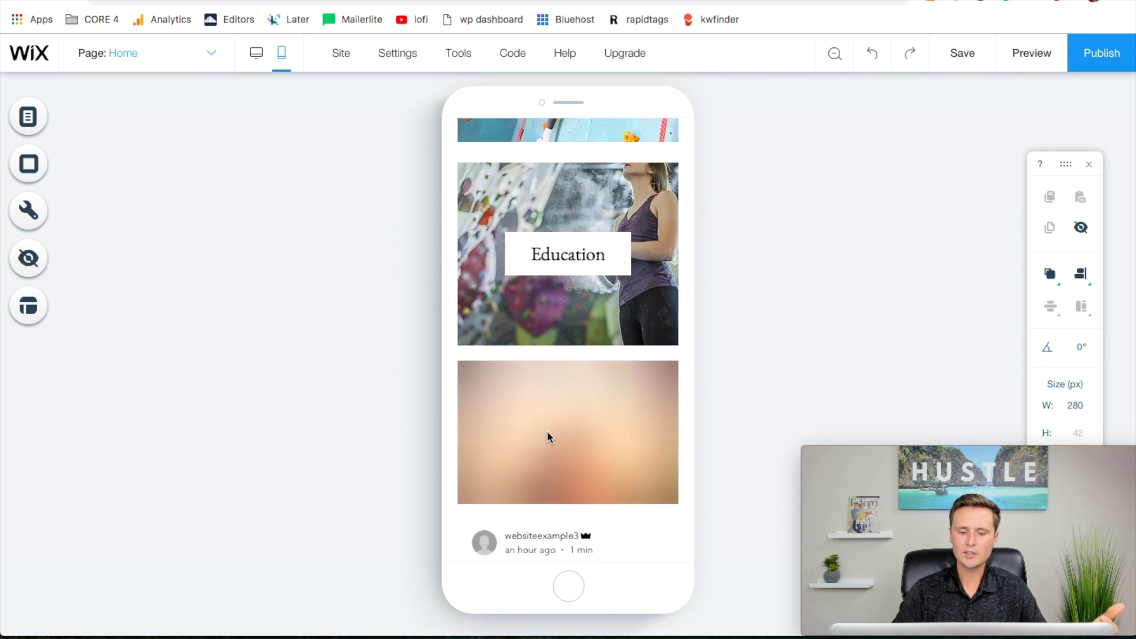
scroll(547, 431, "down", 3)
scroll(591, 283, "down", 1)
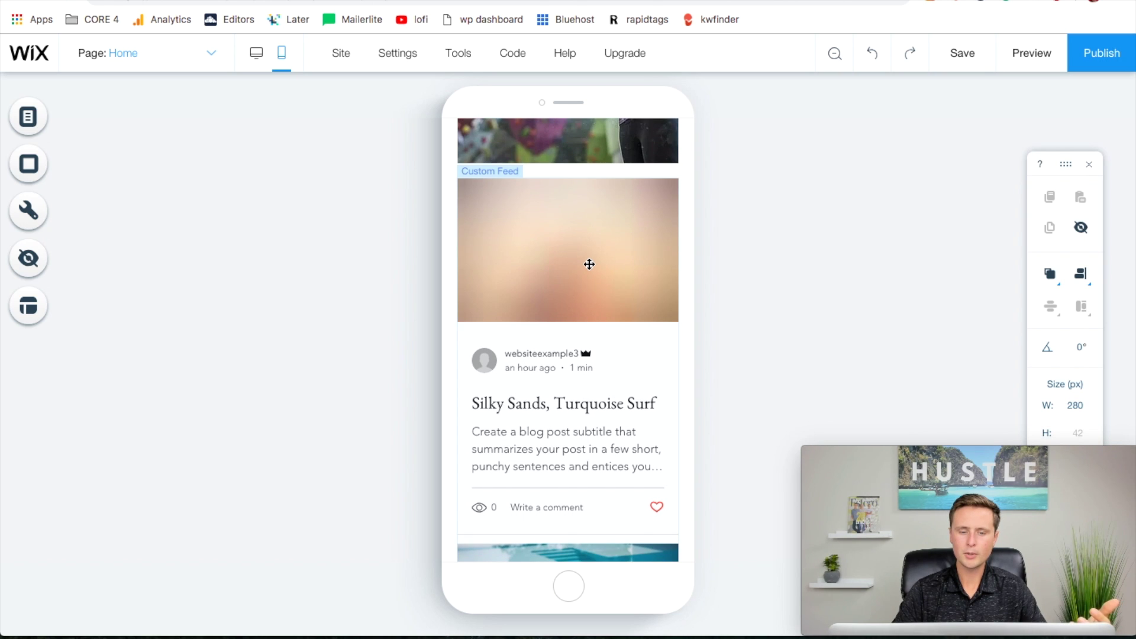
scroll(570, 280, "up", 10)
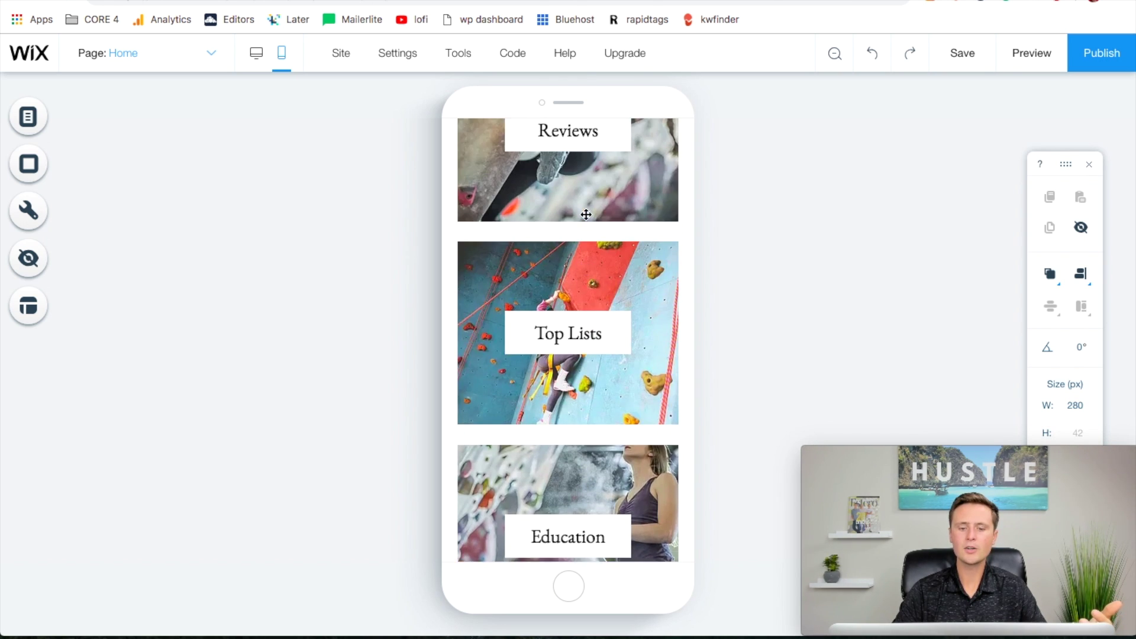
scroll(573, 326, "up", 3)
scroll(573, 327, "down", 10)
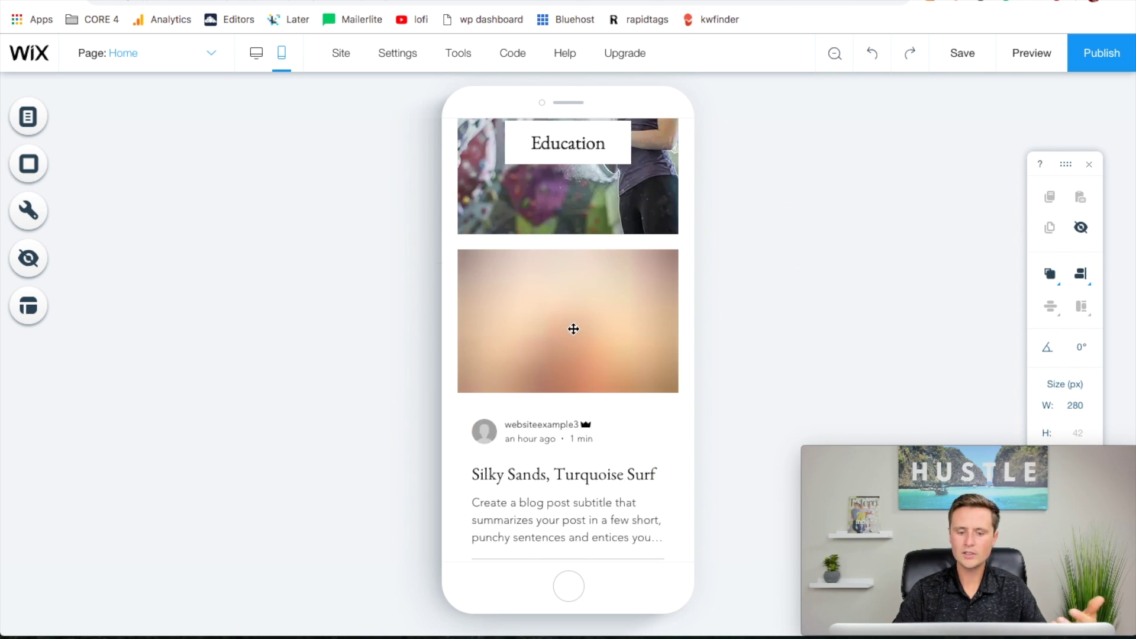
left_click(571, 233)
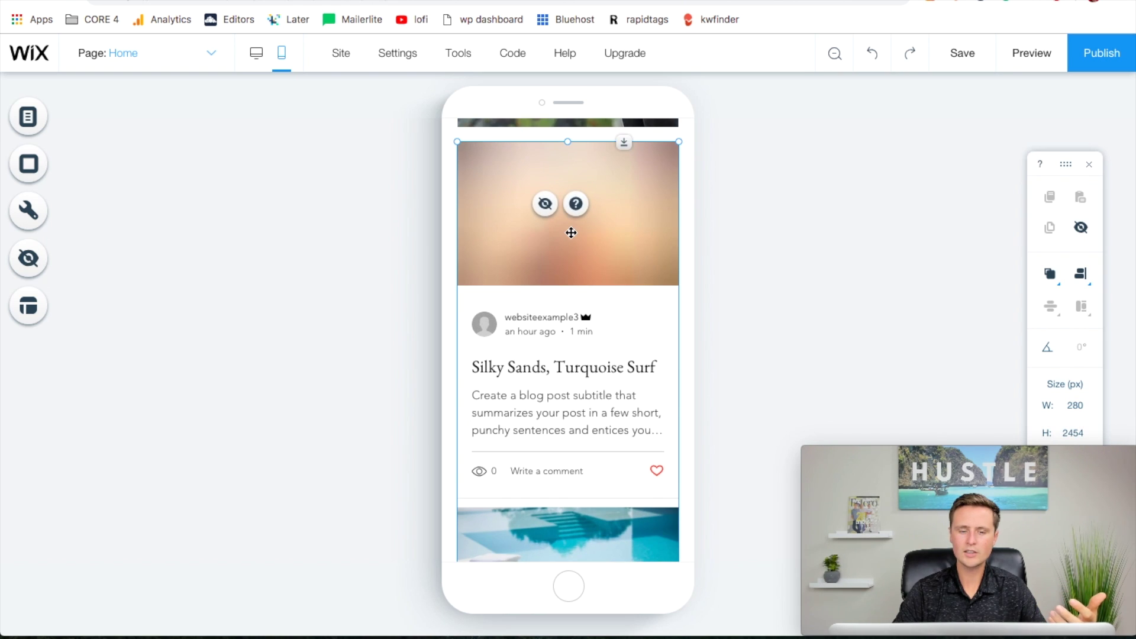
left_click_drag(571, 157, 573, 199)
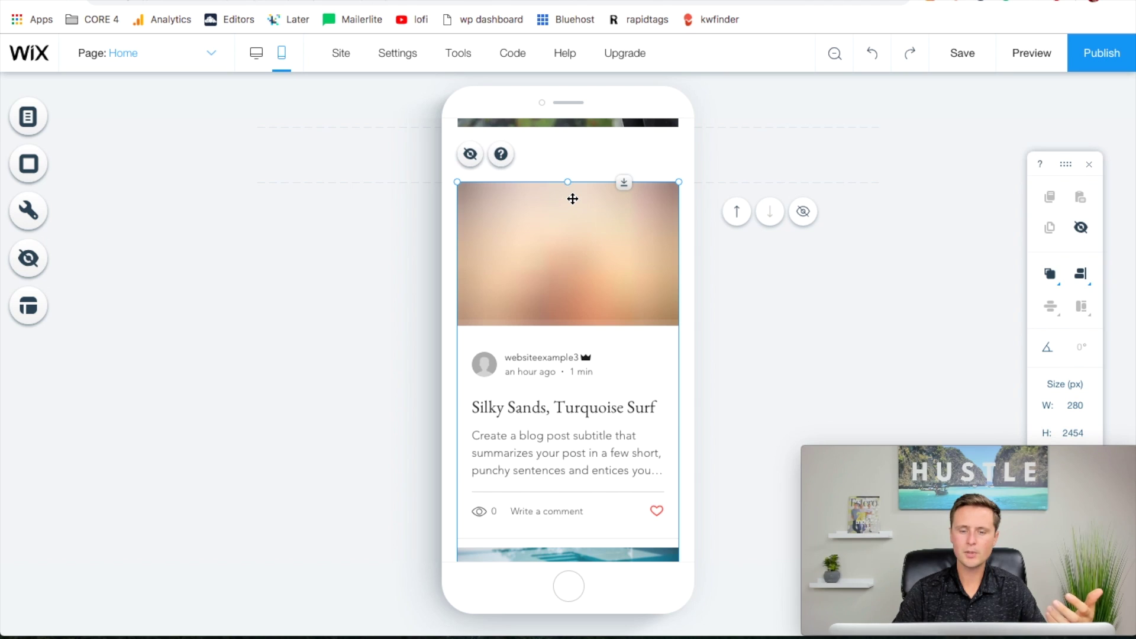
Shrink the mobile footer to a height of 547 px to remove the empty area beneath its content.
scroll(573, 199, "up", 10)
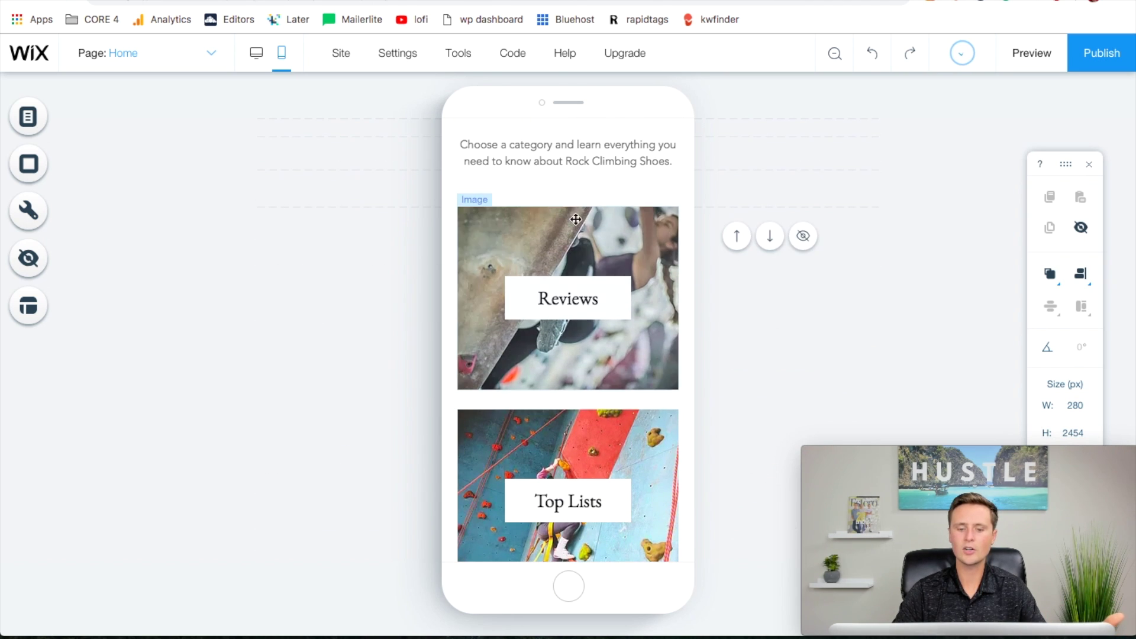
scroll(571, 412, "down", 15)
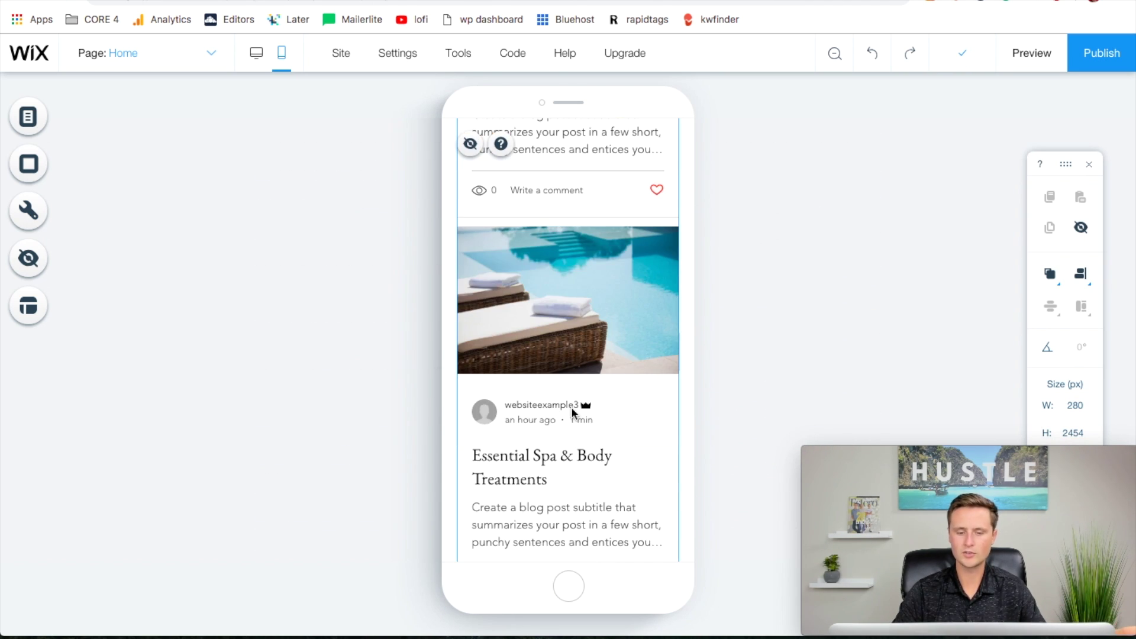
scroll(585, 379, "up", 5)
scroll(602, 347, "down", 8)
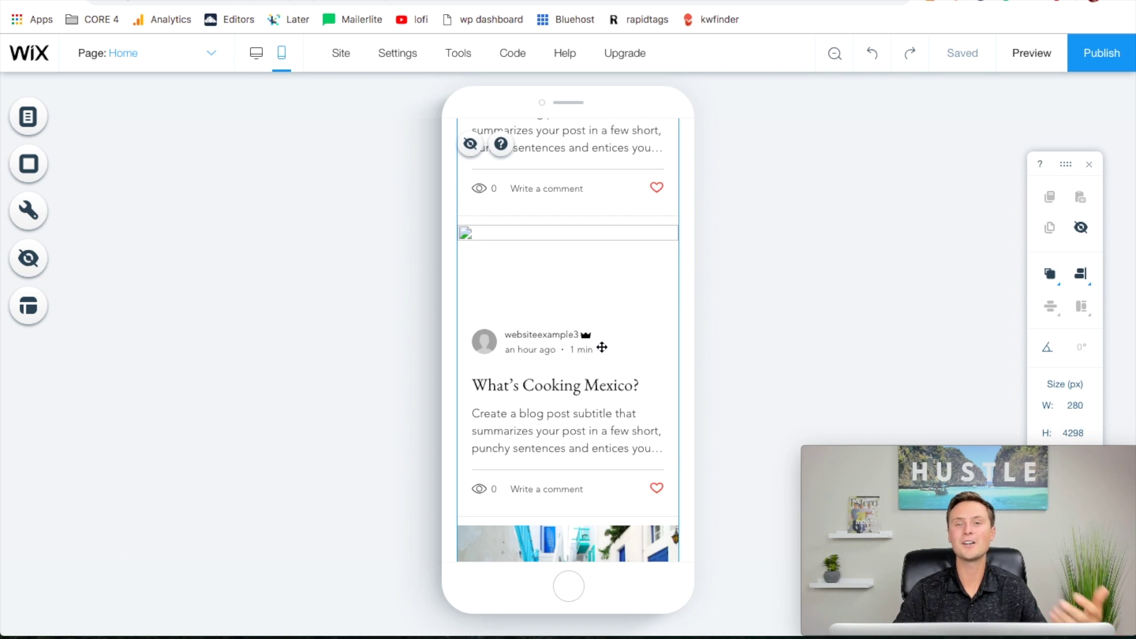
scroll(602, 347, "down", 8)
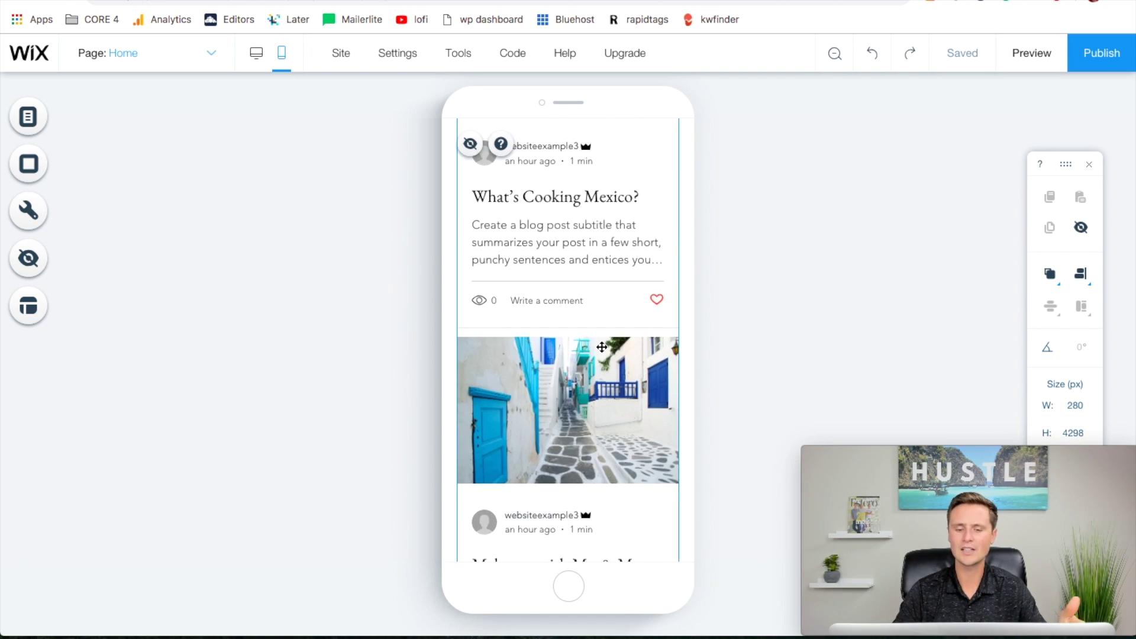
scroll(611, 303, "down", 10)
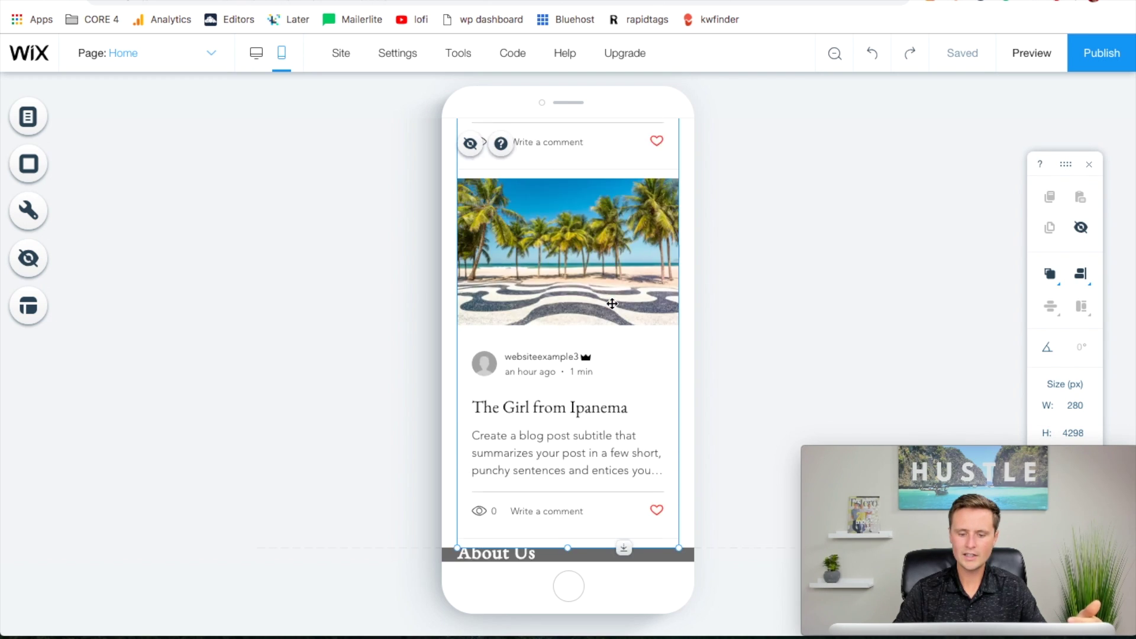
scroll(611, 301, "down", 6)
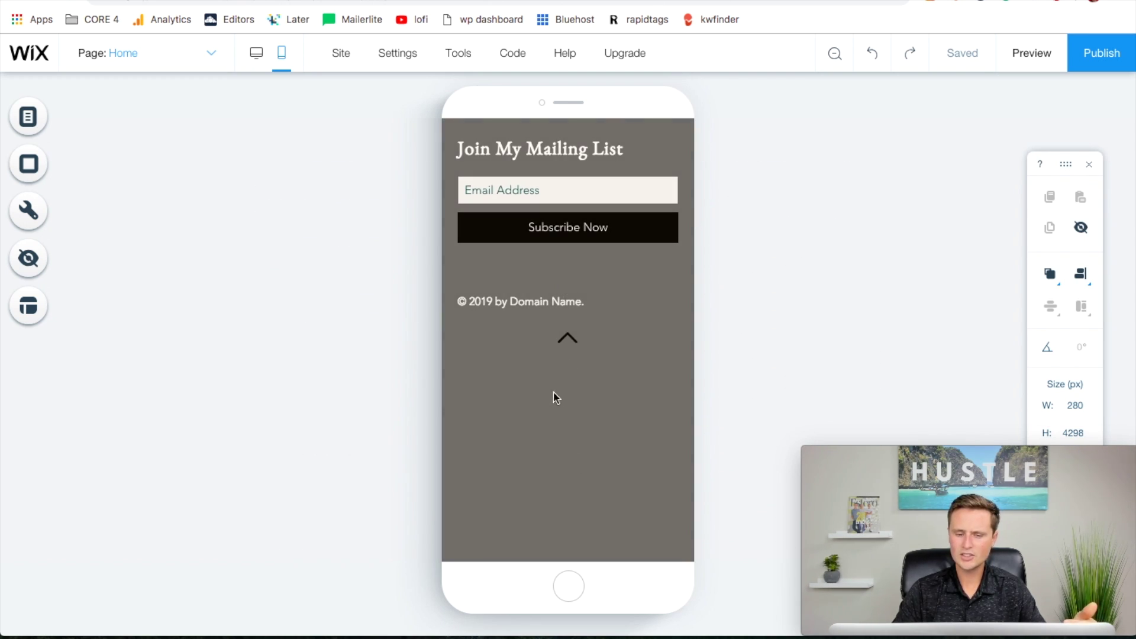
scroll(572, 420, "down", 5)
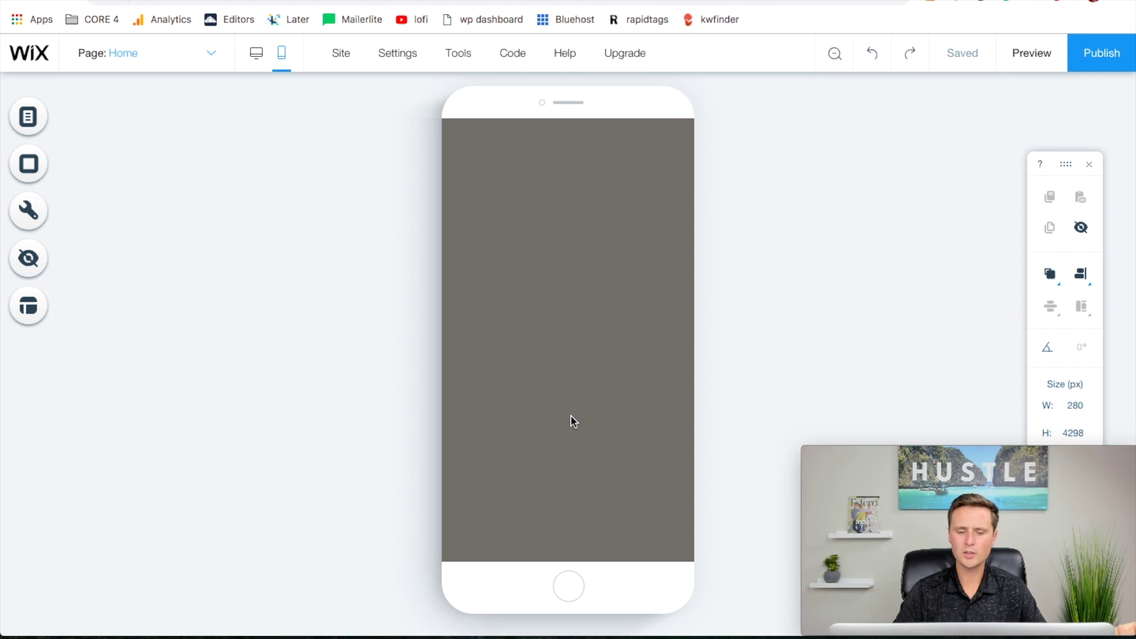
left_click(591, 458)
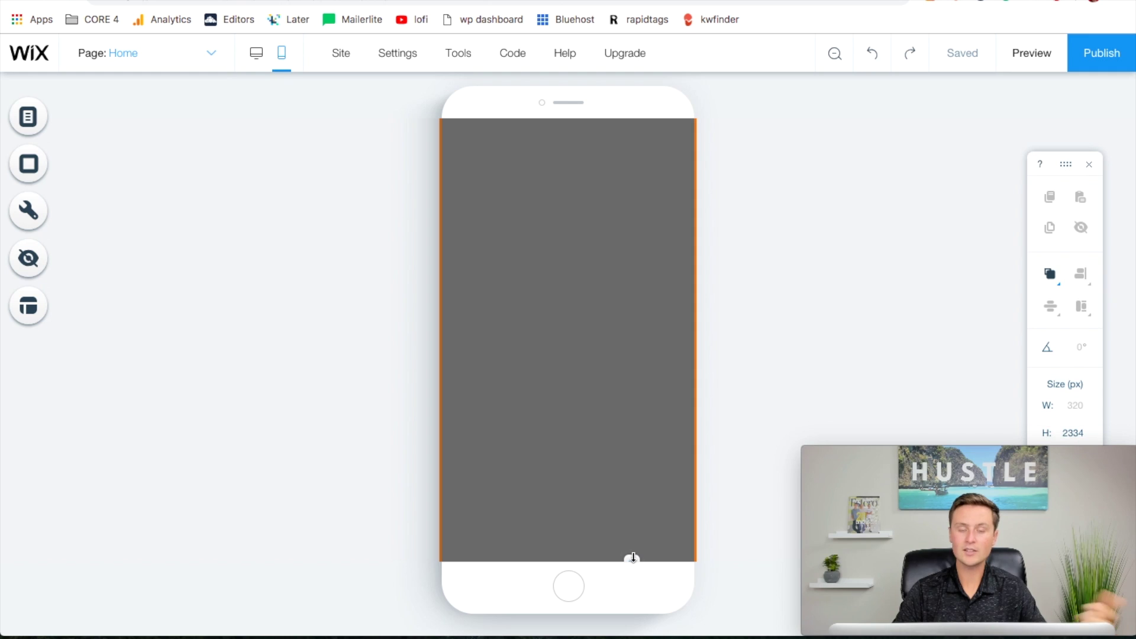
left_click_drag(632, 559, 633, 529)
left_click_drag(630, 469, 621, 323)
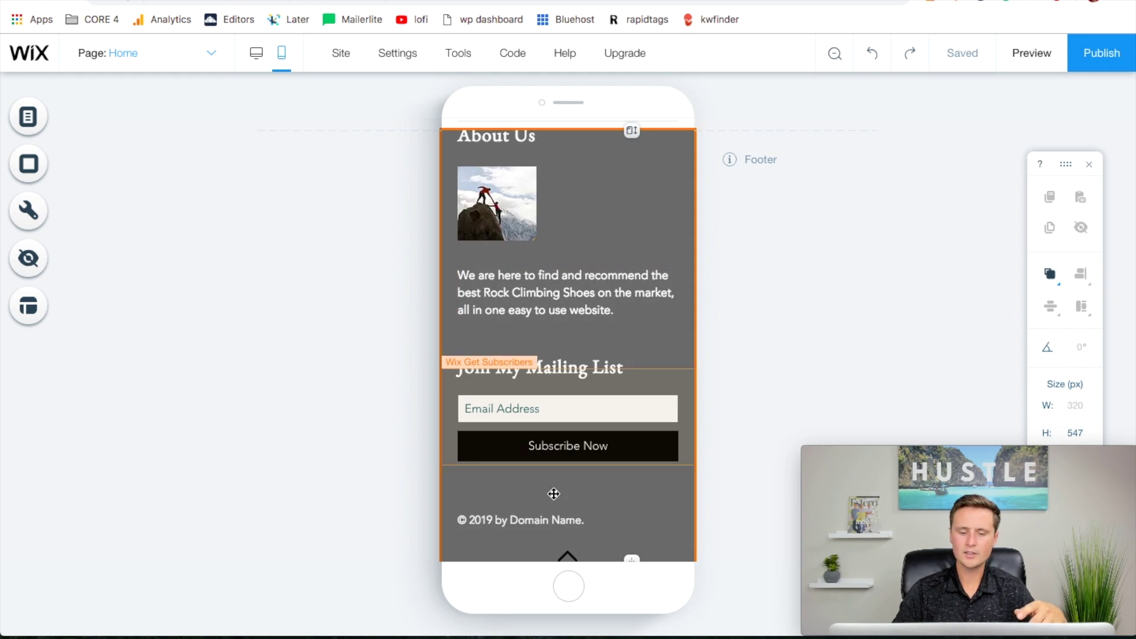
Move the footer's mountain image and "About Us" heading down, leaving space between the heading and the footer's upper edge.
scroll(595, 494, "up", 3)
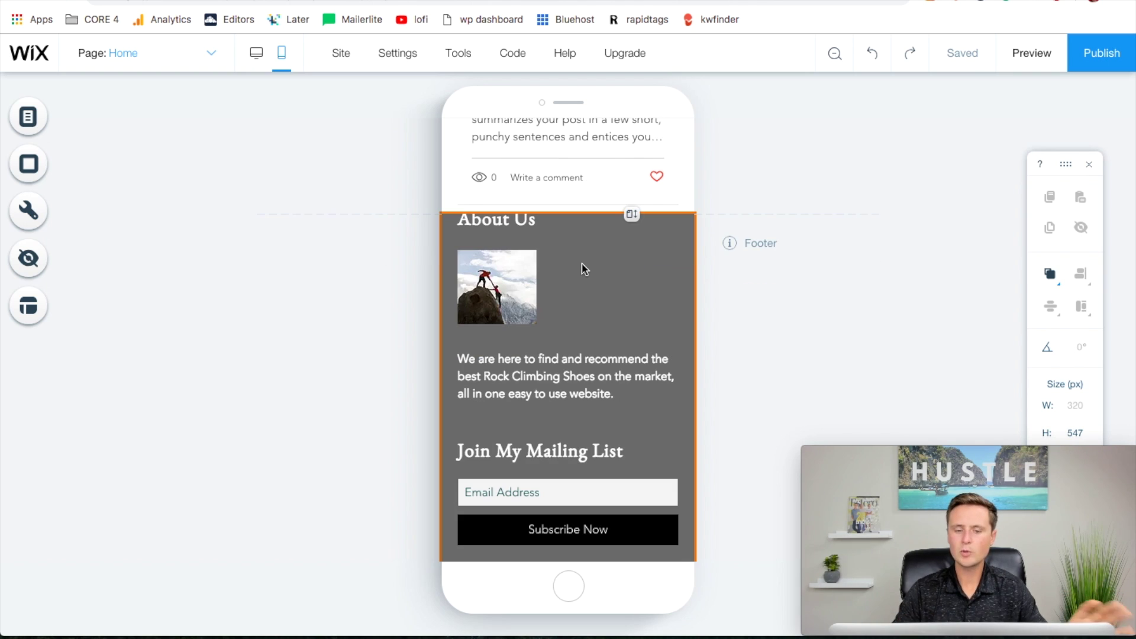
left_click(500, 292)
left_click_drag(500, 292, 500, 309)
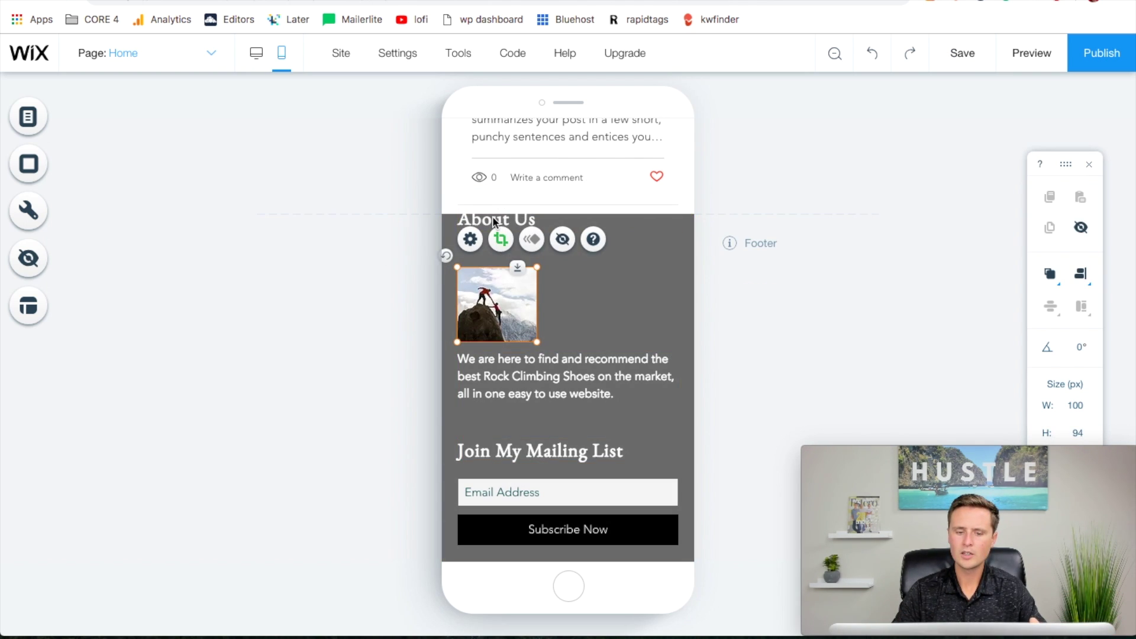
left_click_drag(493, 220, 494, 244)
left_click(632, 322)
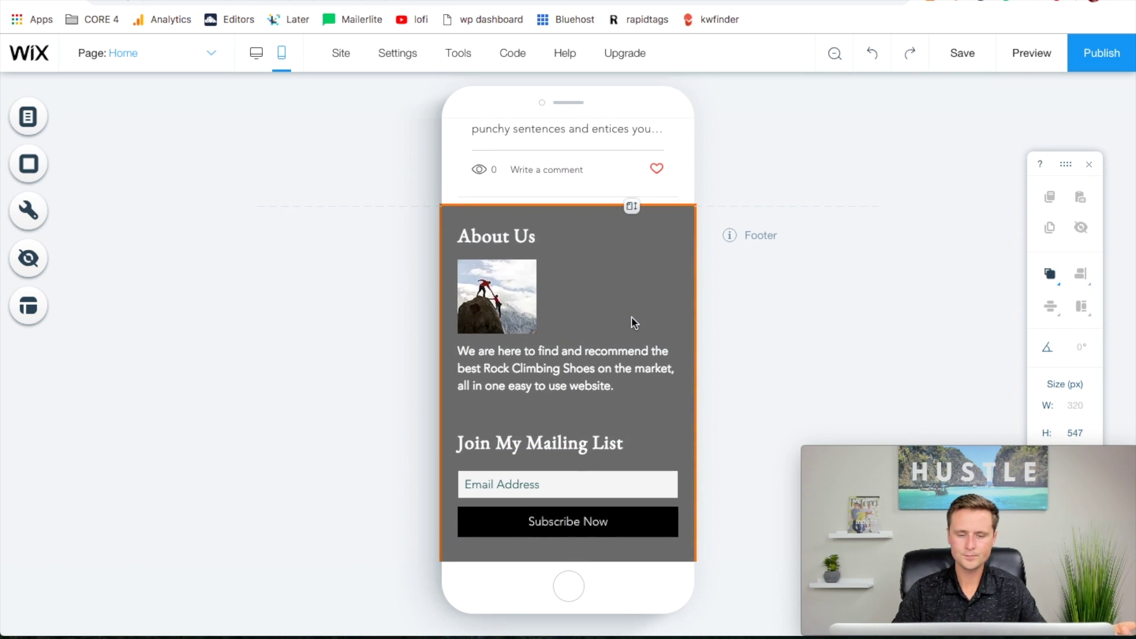
Narrow the footer's "We are here to find and recommend" text and place it beside the mountain image.
left_click(460, 358)
left_click_drag(460, 369, 590, 294)
left_click(517, 375)
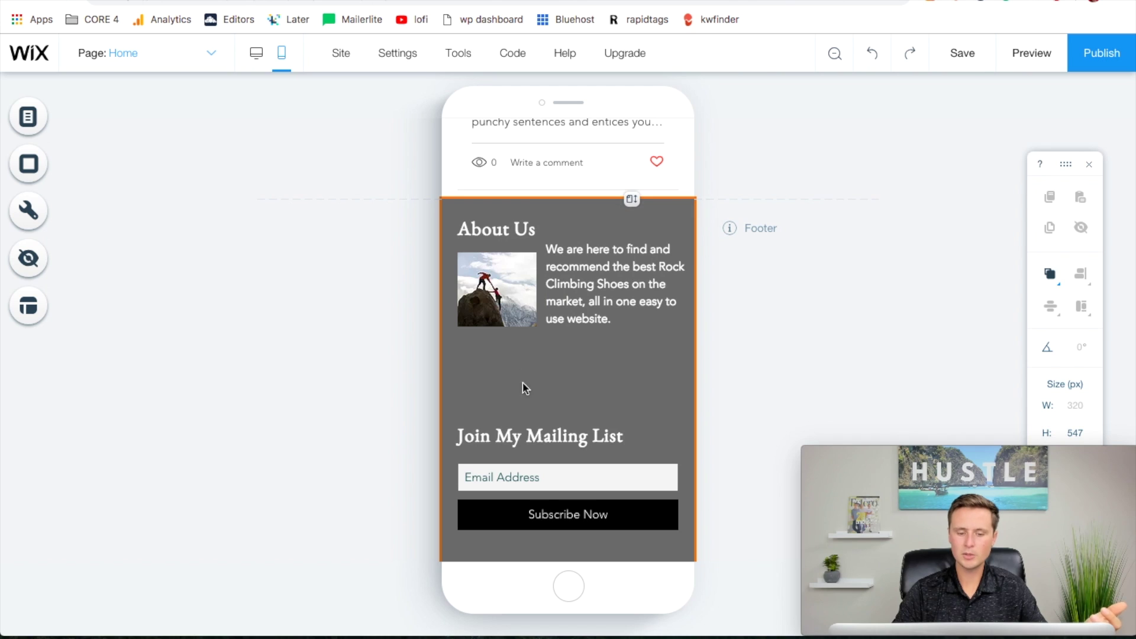
Move the mailing list heading, subscribe form, copyright line and back-to-top arrow together up, closer to the About Us section.
left_click(533, 441)
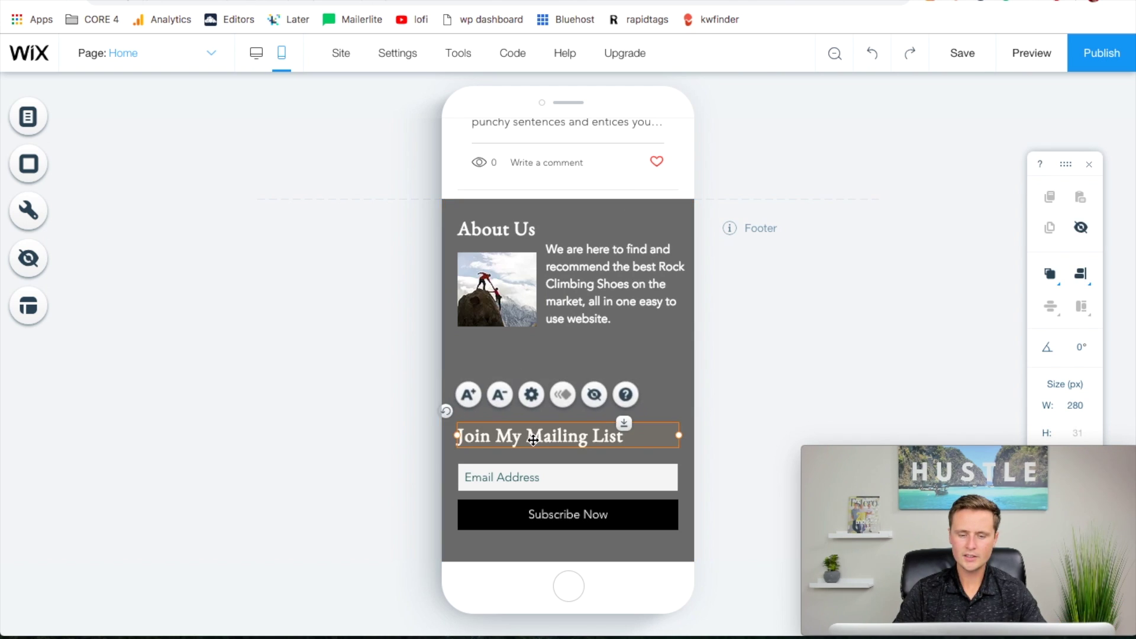
scroll(531, 444, "down", 1)
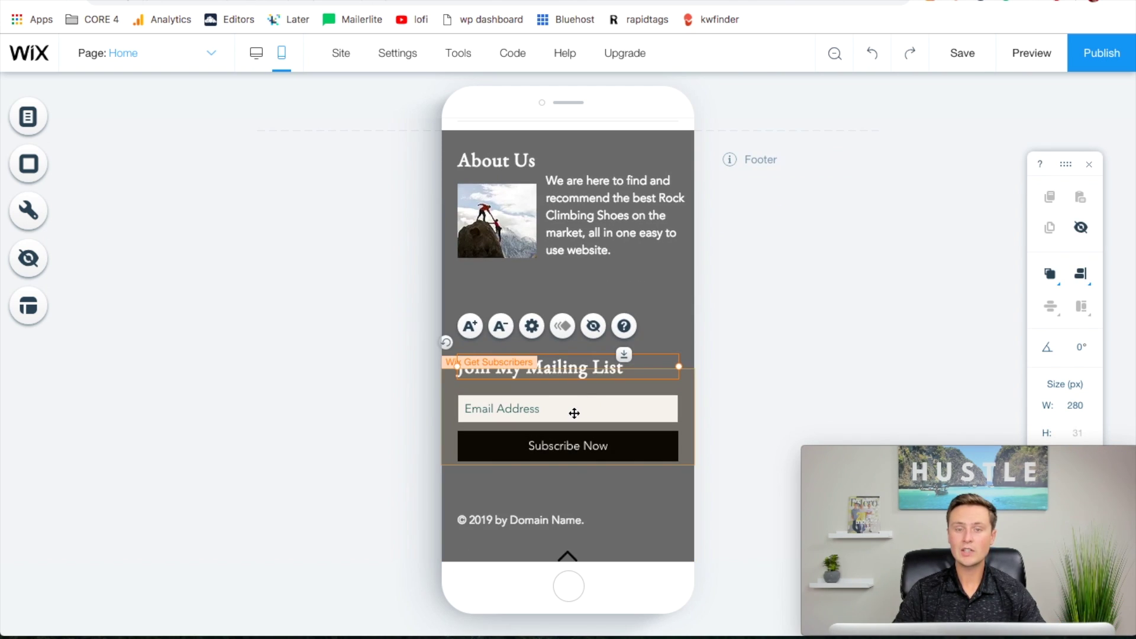
left_click(573, 422)
left_click(535, 526, "shift")
left_click(567, 556, "shift")
left_click_drag(575, 418, 577, 359)
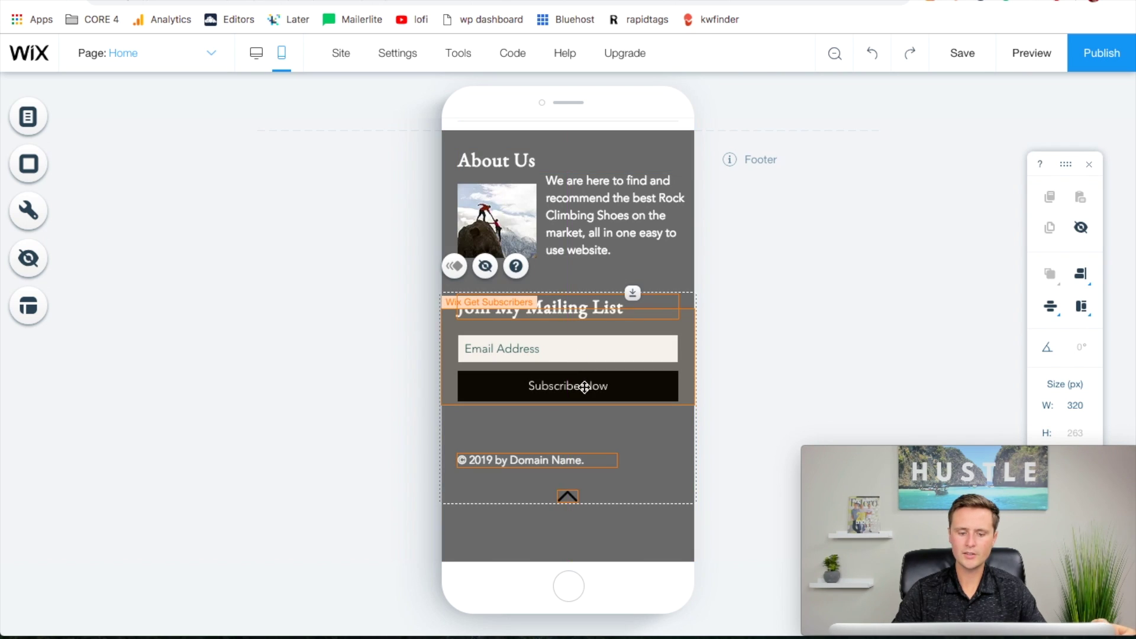
left_click(611, 530)
Move the copyright line and the back-to-top arrow up closer to the subscribe form.
left_click_drag(510, 464, 509, 432)
left_click_drag(567, 496, 566, 466)
left_click(670, 520)
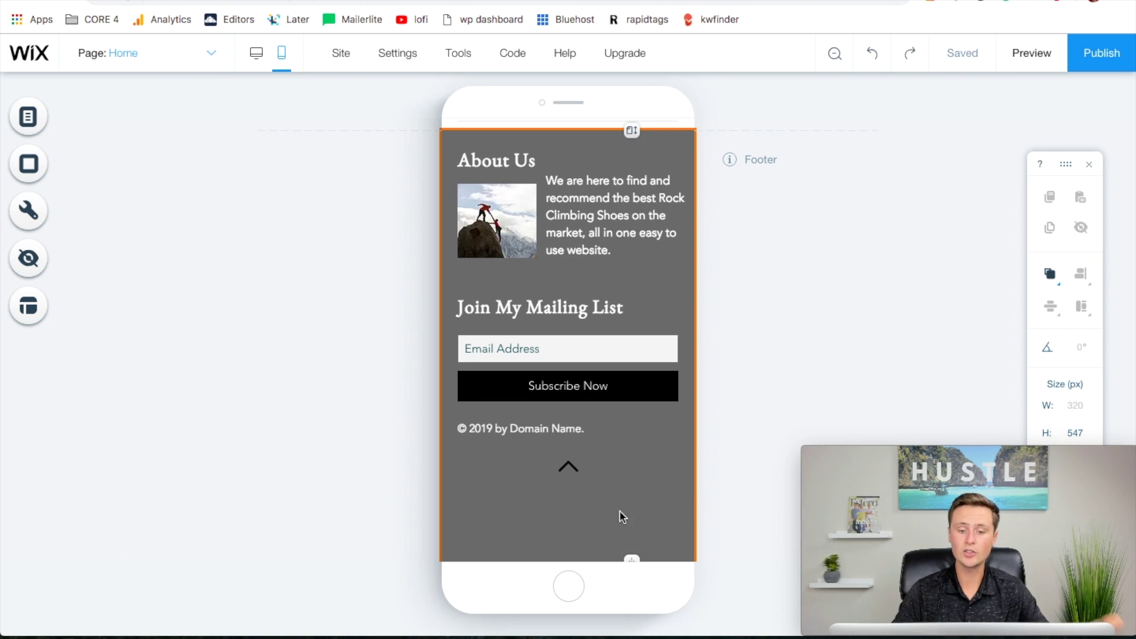
Adjust the footer's height to 461 px so it ends just below the back-to-top arrow.
mouse_move(632, 560)
left_mouse_down()
mouse_move(632, 538)
mouse_move(625, 550)
left_mouse_up()
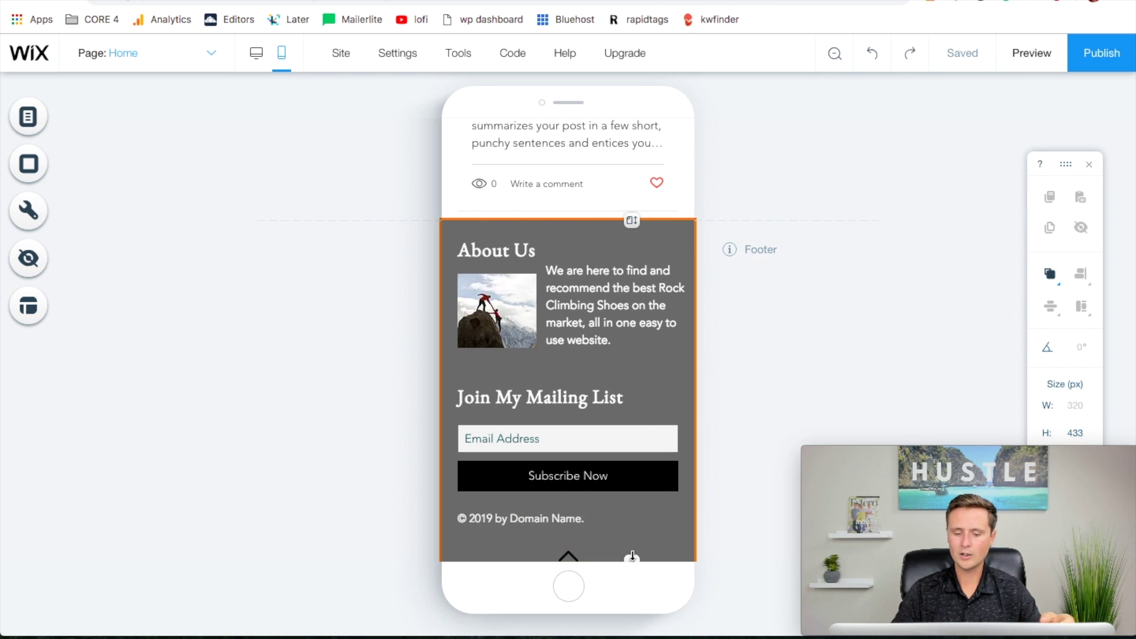
left_click_drag(631, 556, 630, 581)
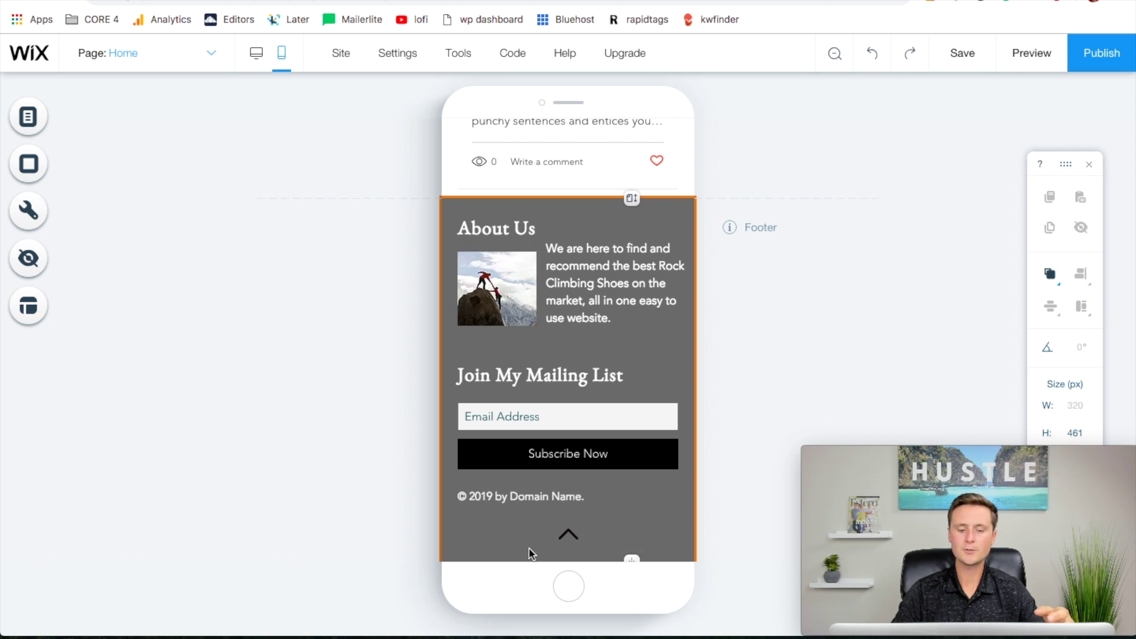
scroll(676, 491, "up", 8)
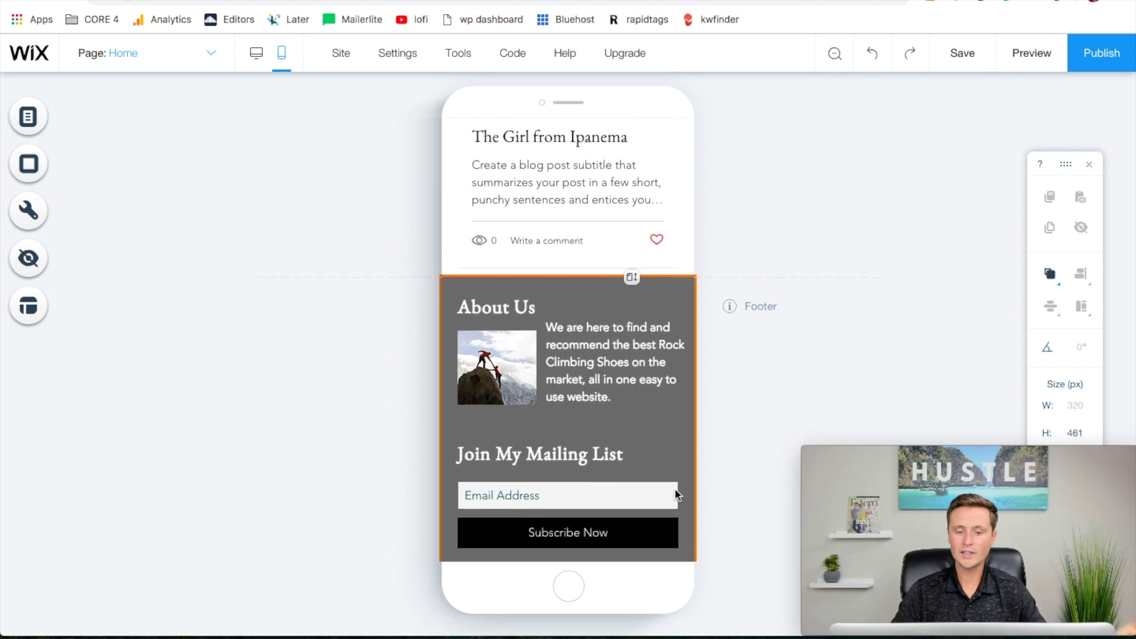
Save the mobile layout changes and open the Reviews page in the mobile editor.
scroll(677, 496, "up", 10)
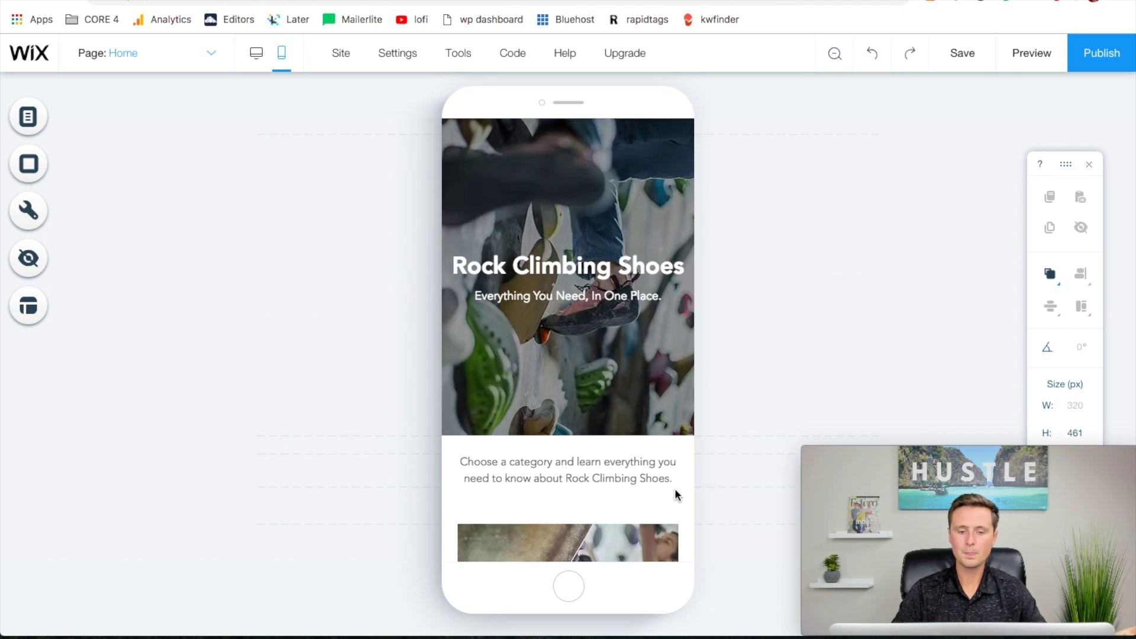
left_click(963, 55)
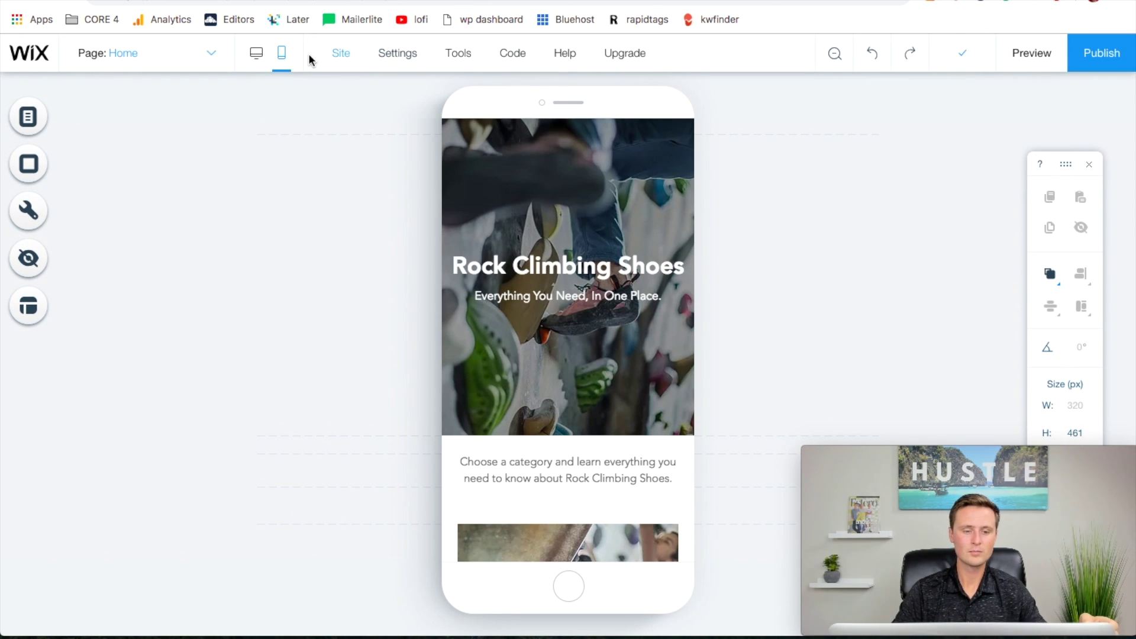
left_click(211, 54)
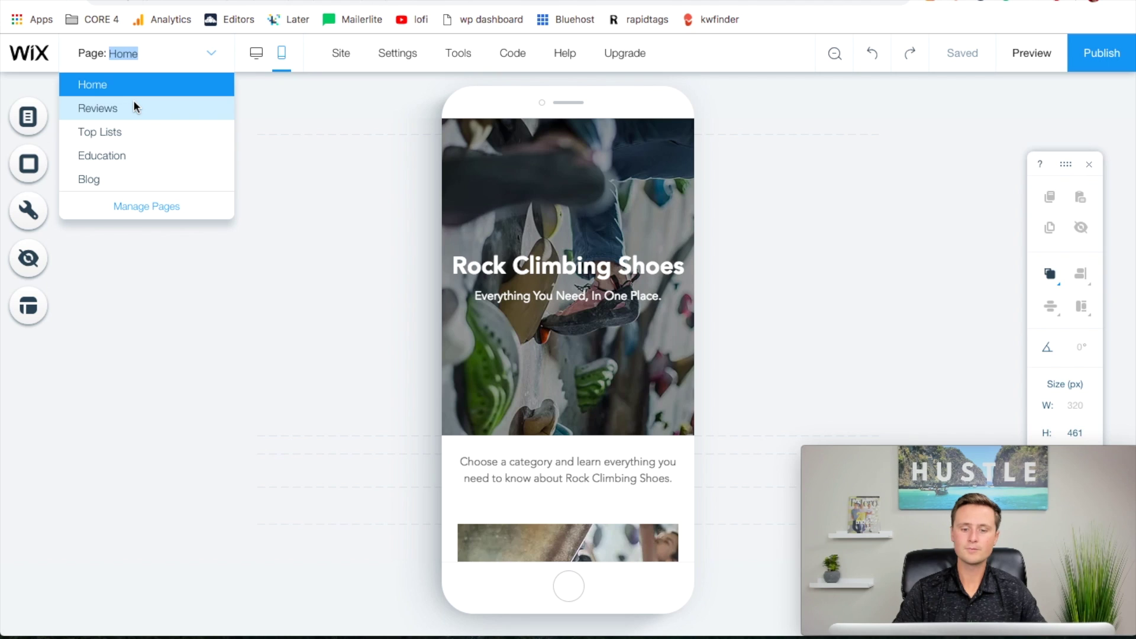
left_click(135, 106)
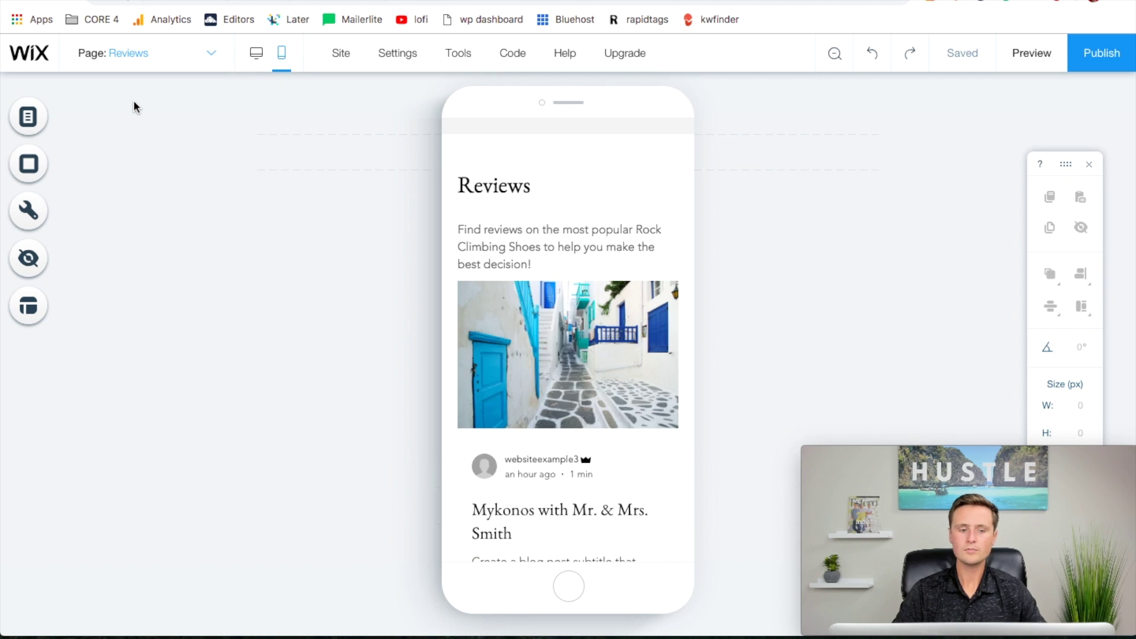
Move the Reviews page's intro paragraph up closer to its heading and check the page down to the footer.
left_click(564, 248)
key("Up")
key("Up")
key("Up")
key("Up")
key("Up")
key("Up")
key("Up")
key("Up")
key("Up")
key("Up")
key("Up")
key("Up")
key("Up")
key("Up")
key("Up")
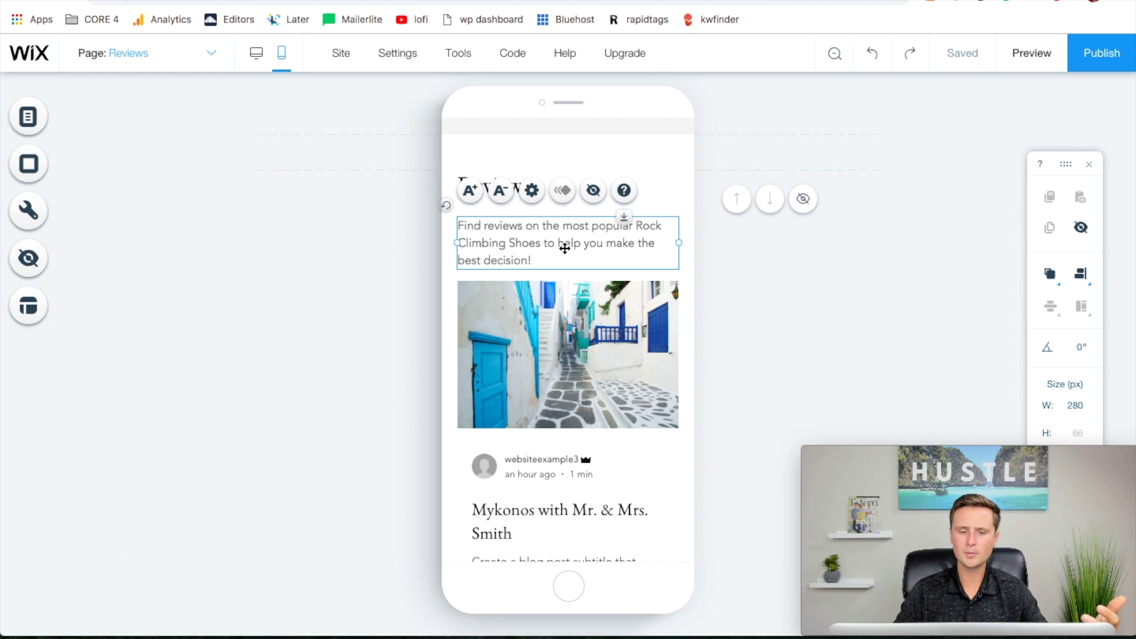
left_click(793, 331)
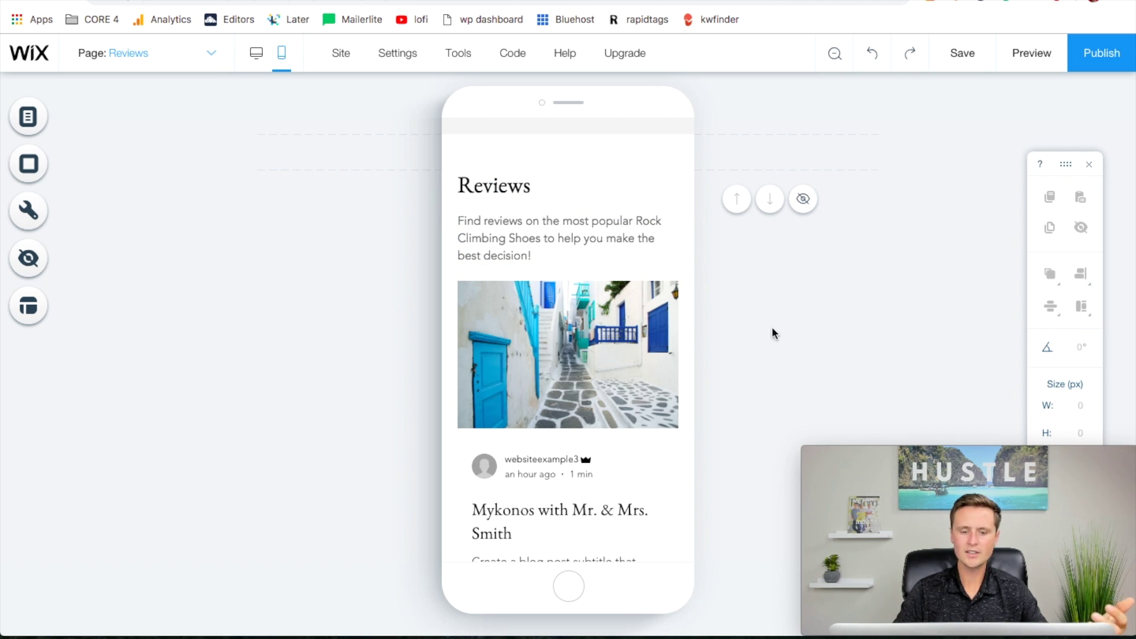
scroll(566, 337, "down", 1)
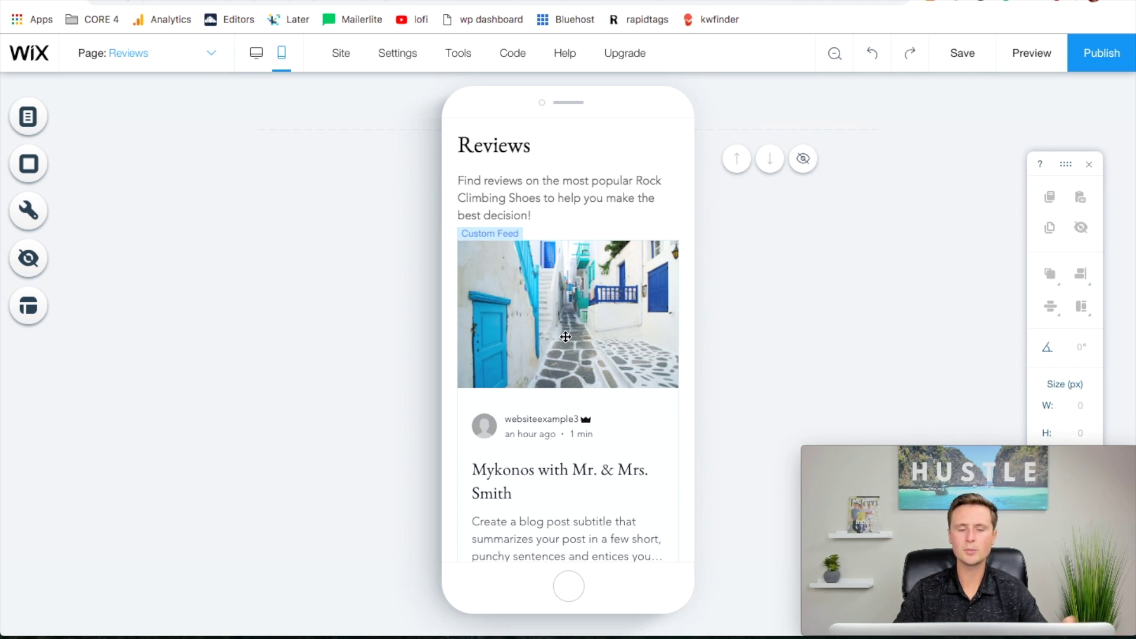
scroll(565, 337, "down", 10)
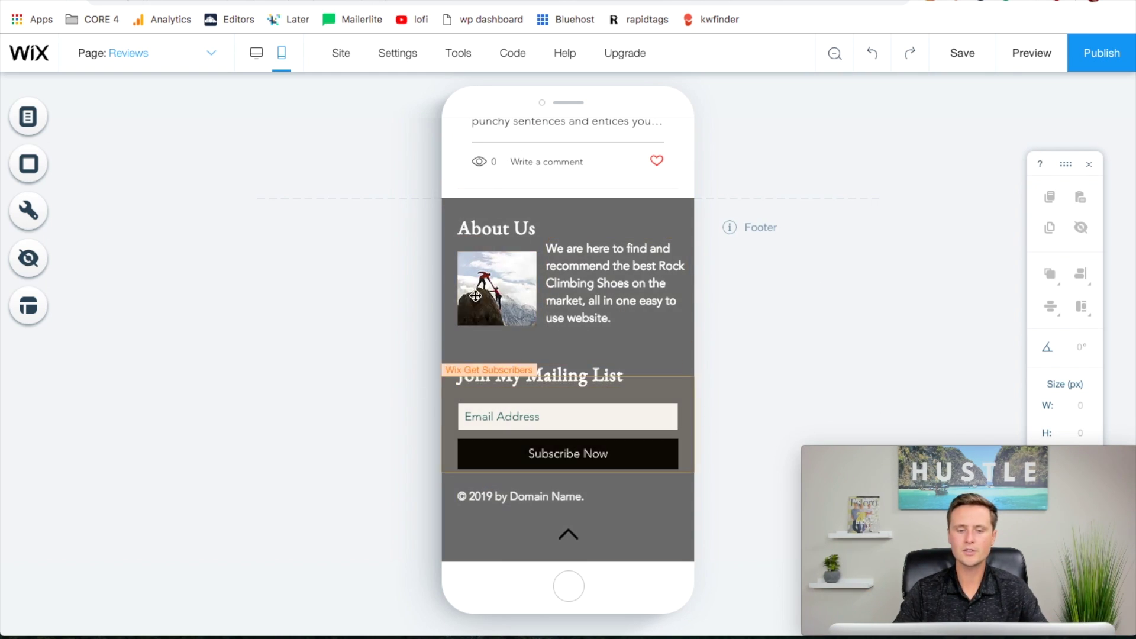
scroll(565, 454, "up", 10)
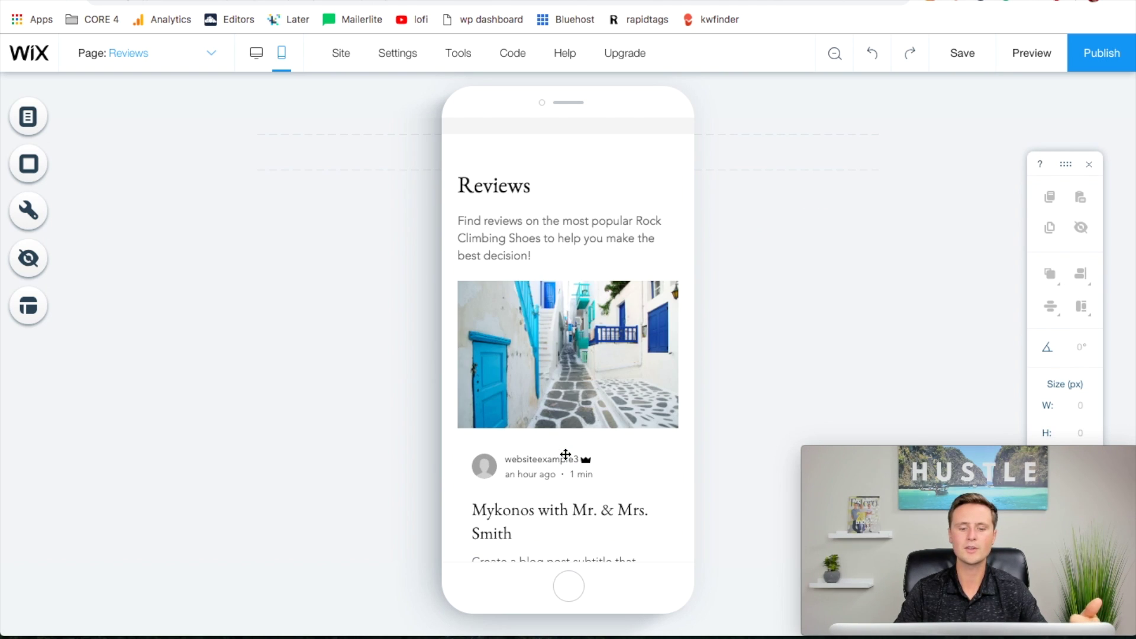
Open the Top Lists page and move its intro paragraph up closer to the heading.
left_click(212, 53)
left_click(121, 133)
left_click(549, 254)
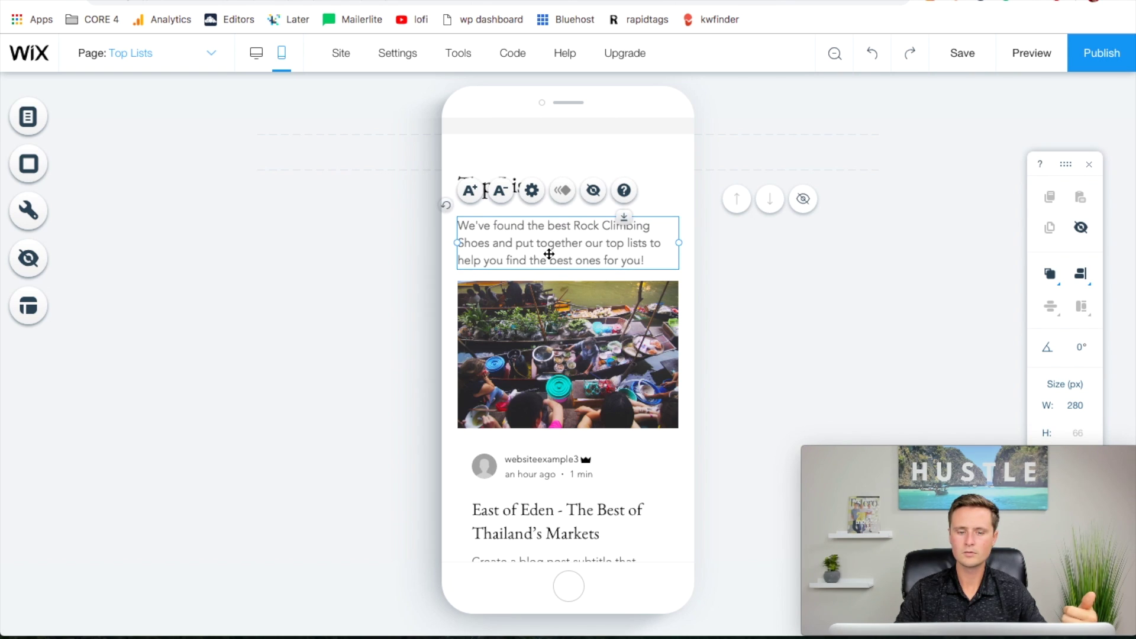
Open the Education page and move its intro paragraph up closer to the heading.
left_click(204, 57)
left_click(135, 167)
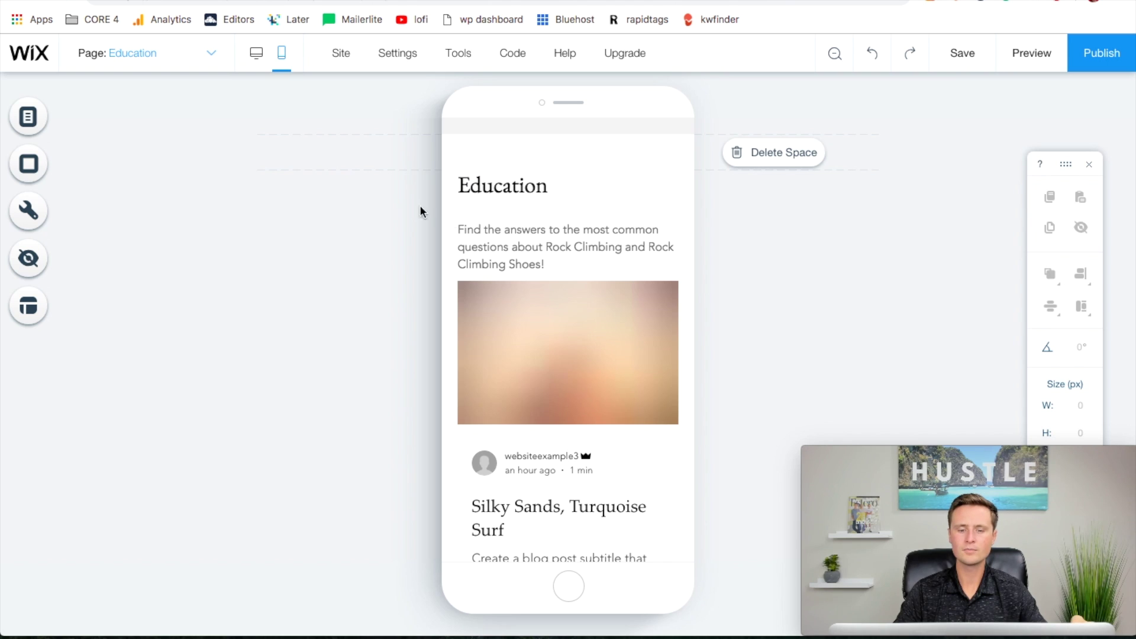
left_click(517, 250)
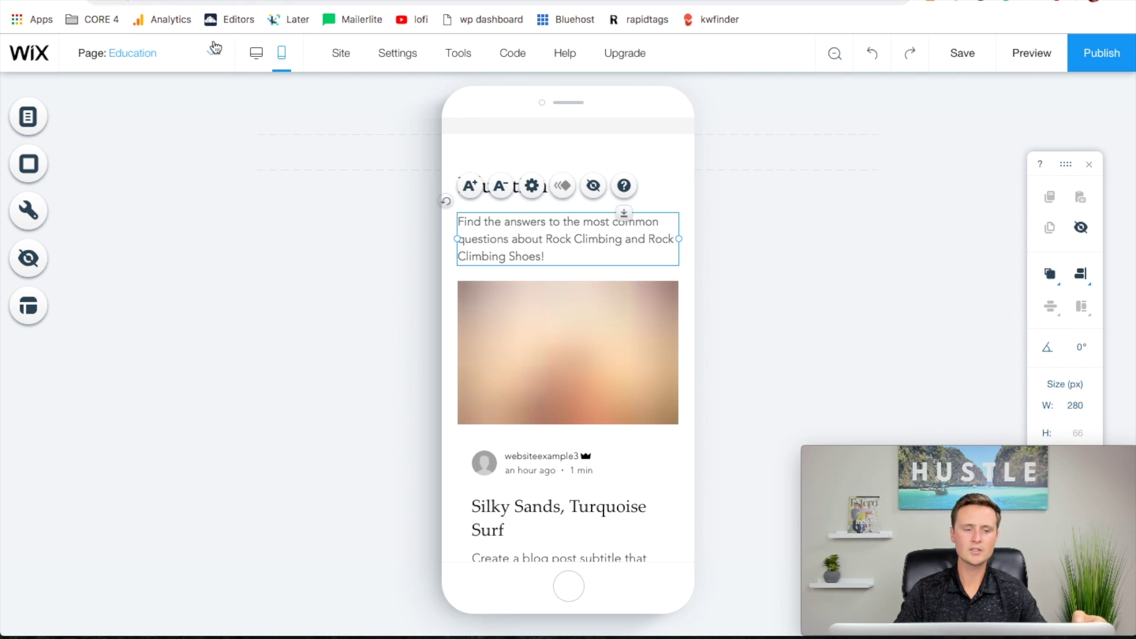
Check the Education page's post feed down to the footer and save the site.
scroll(598, 420, "down", 4)
scroll(598, 420, "down", 2)
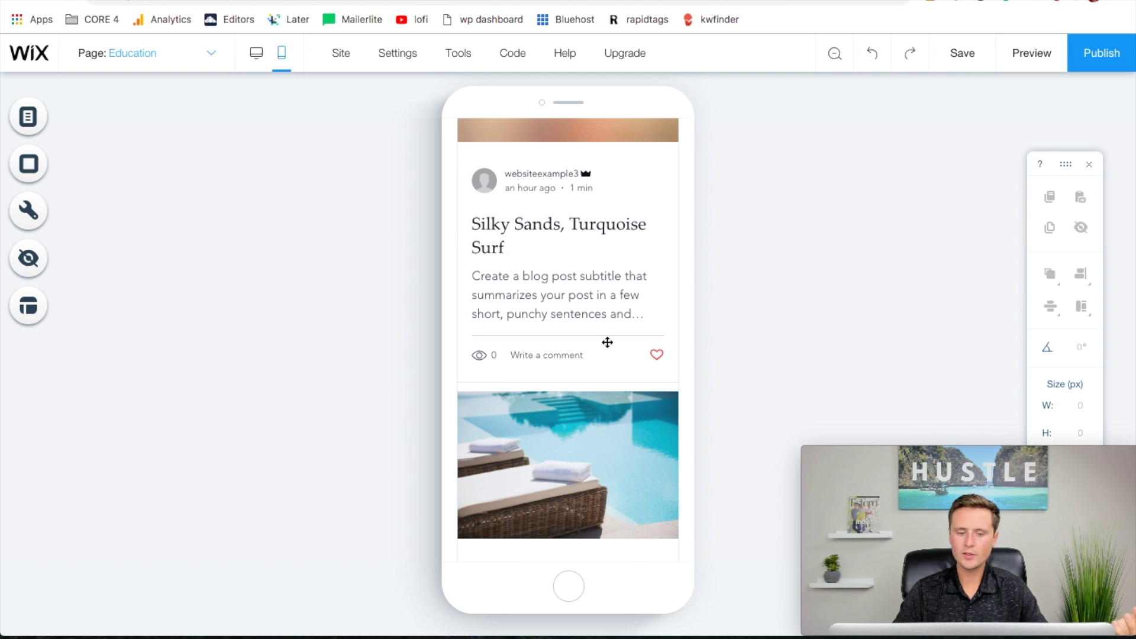
scroll(607, 342, "down", 5)
scroll(619, 196, "up", 5)
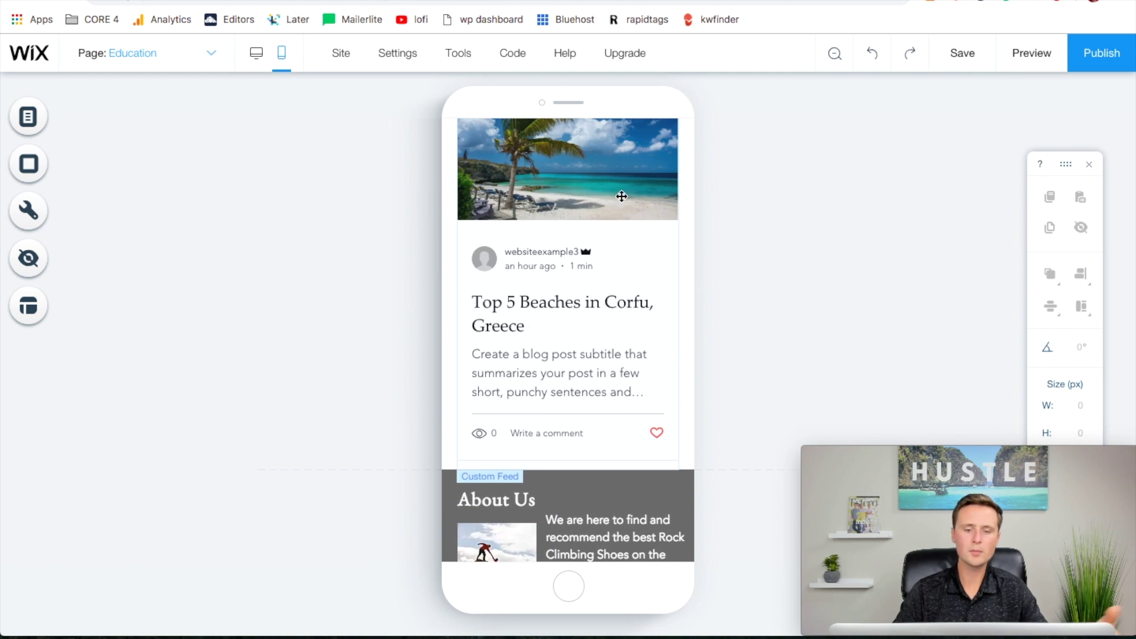
scroll(615, 347, "up", 10)
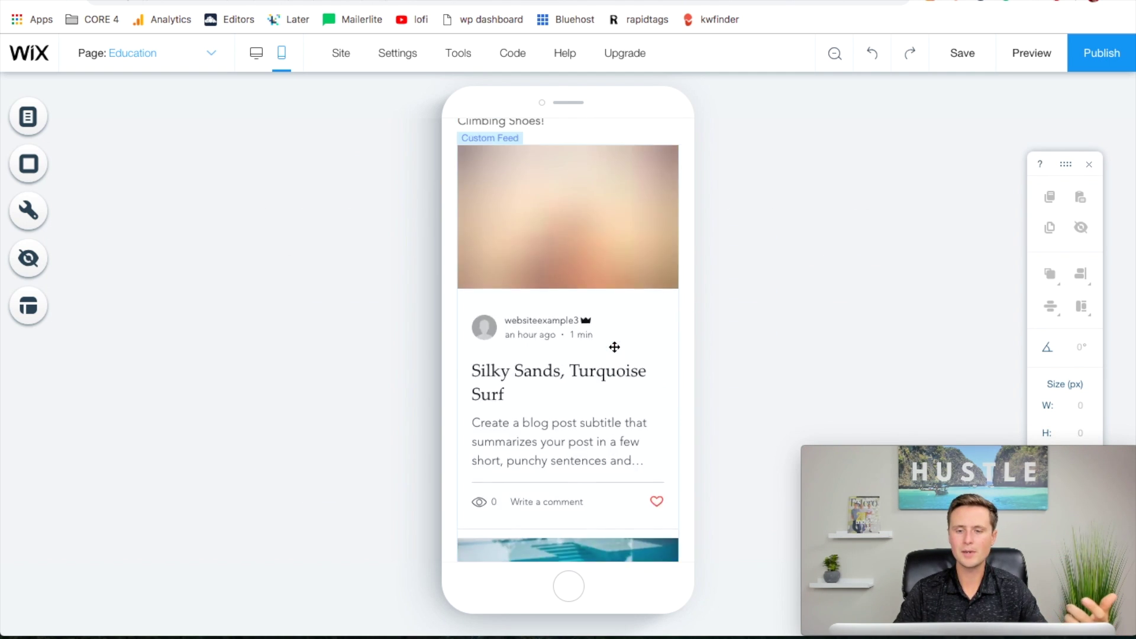
scroll(614, 347, "down", 1)
left_click(961, 59)
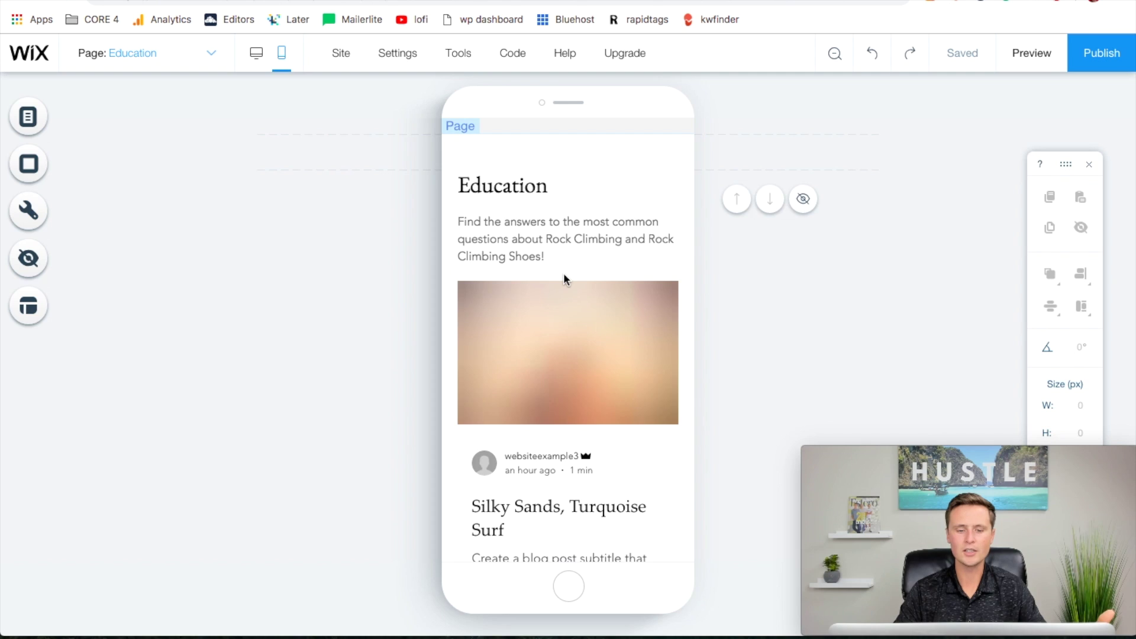
Switch the editor to the desktop layout and open the Home page.
left_click(257, 66)
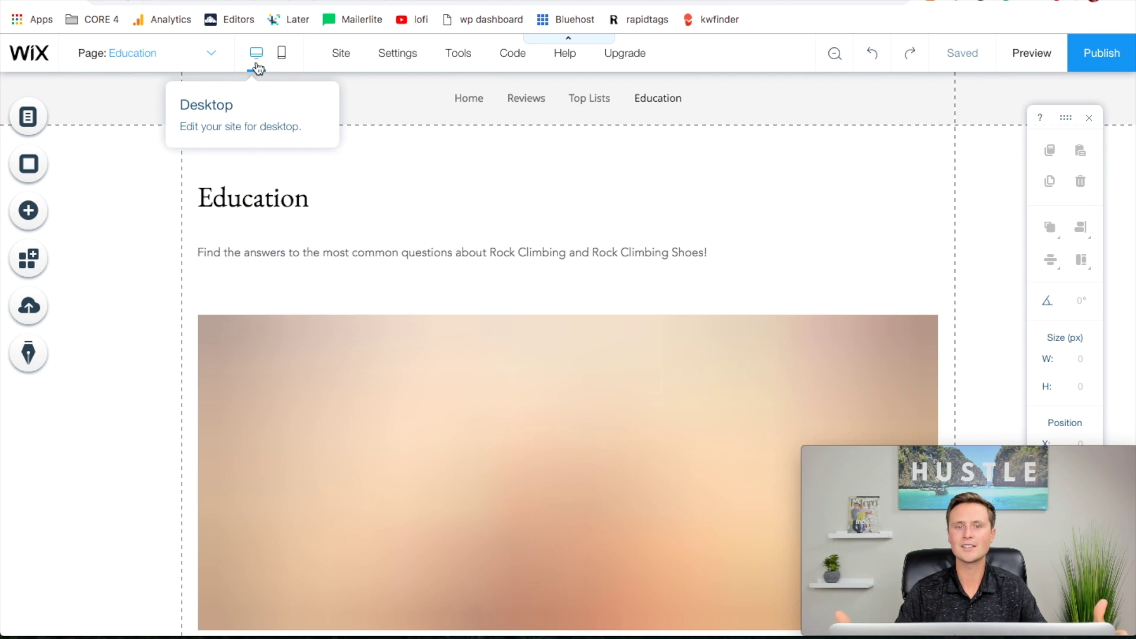
left_click(210, 54)
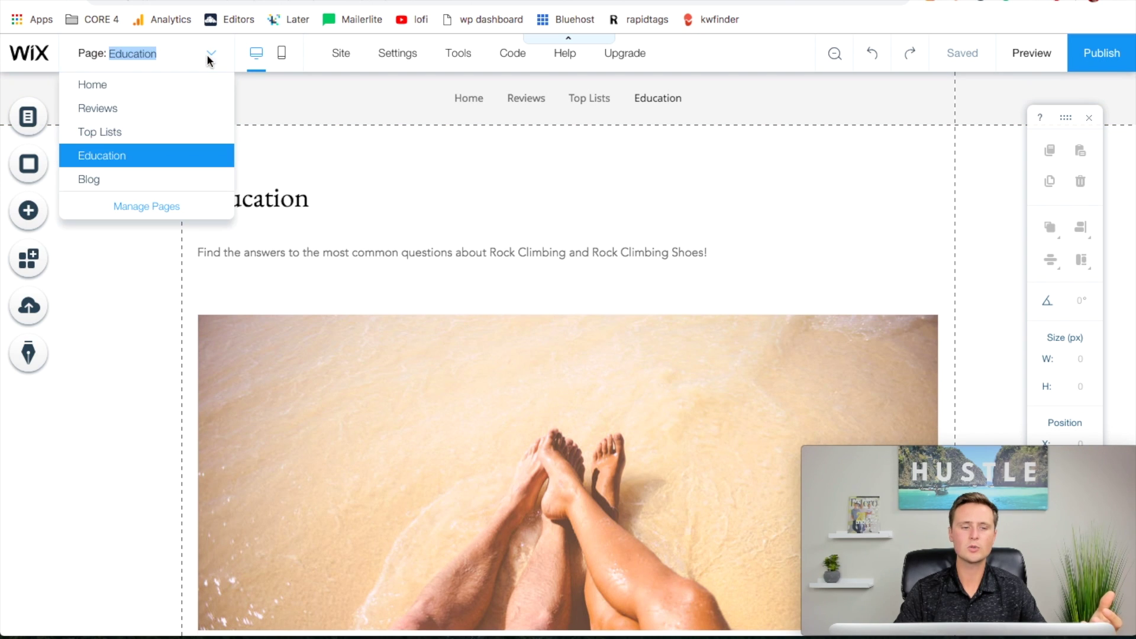
left_click(89, 92)
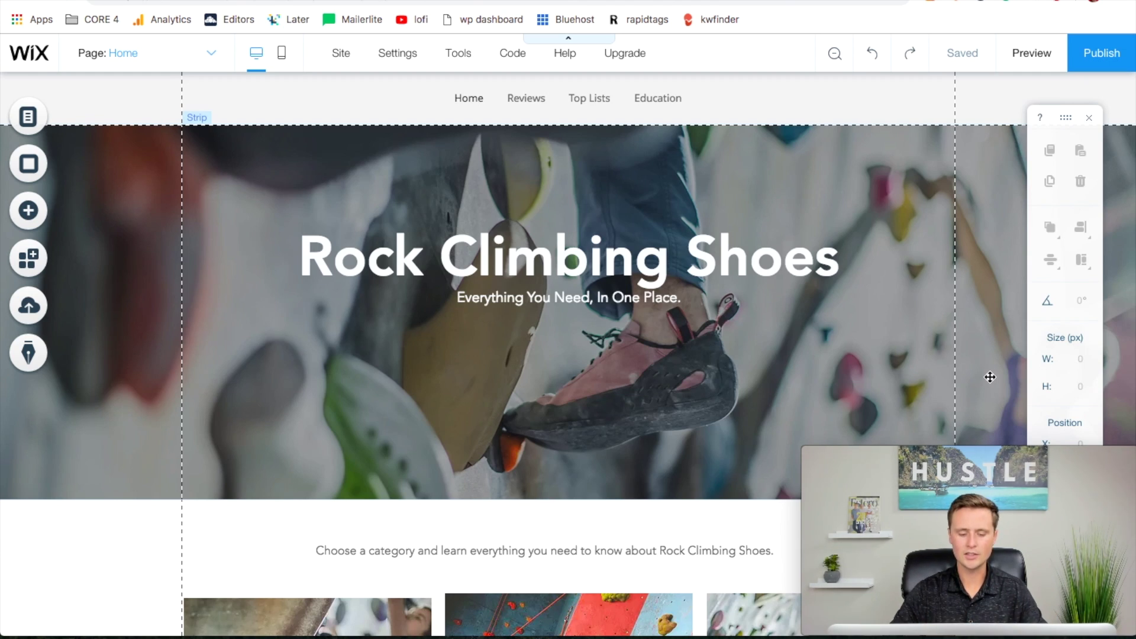
Search Google for "amazon associates" in a new browser tab and open the Amazon.com Associates site.
key("ctrl+t")
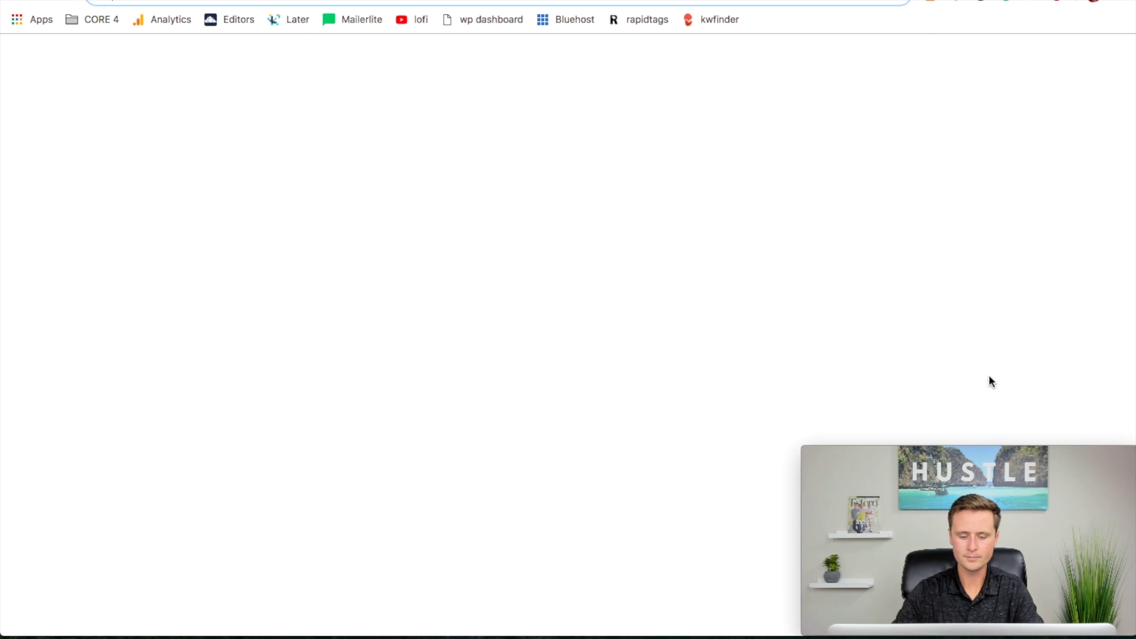
type("azon a")
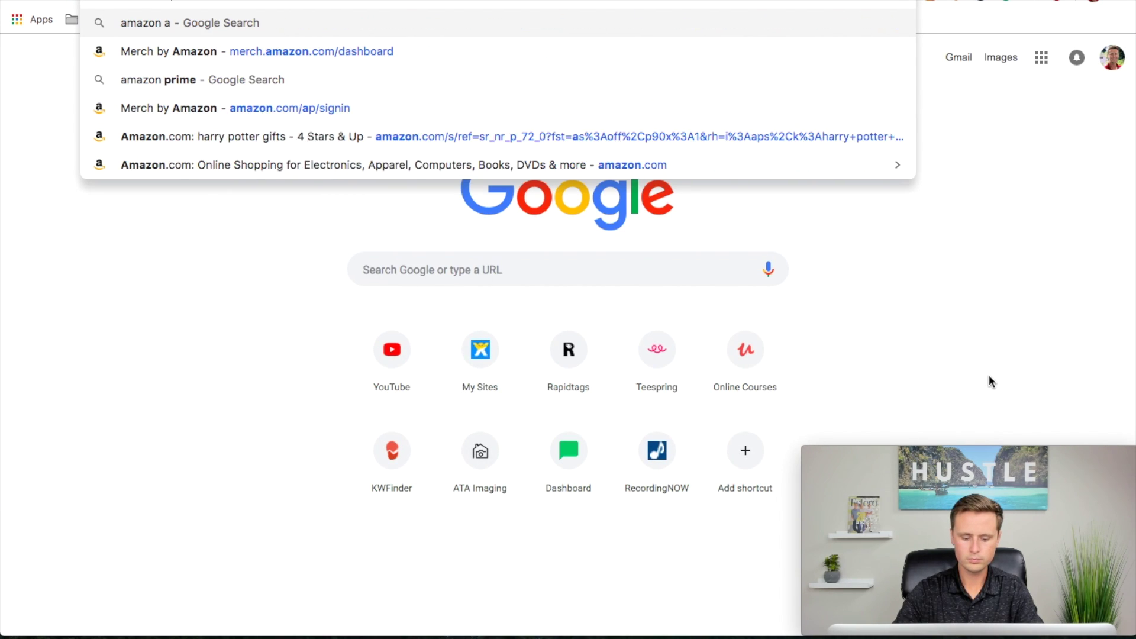
type("ssociates")
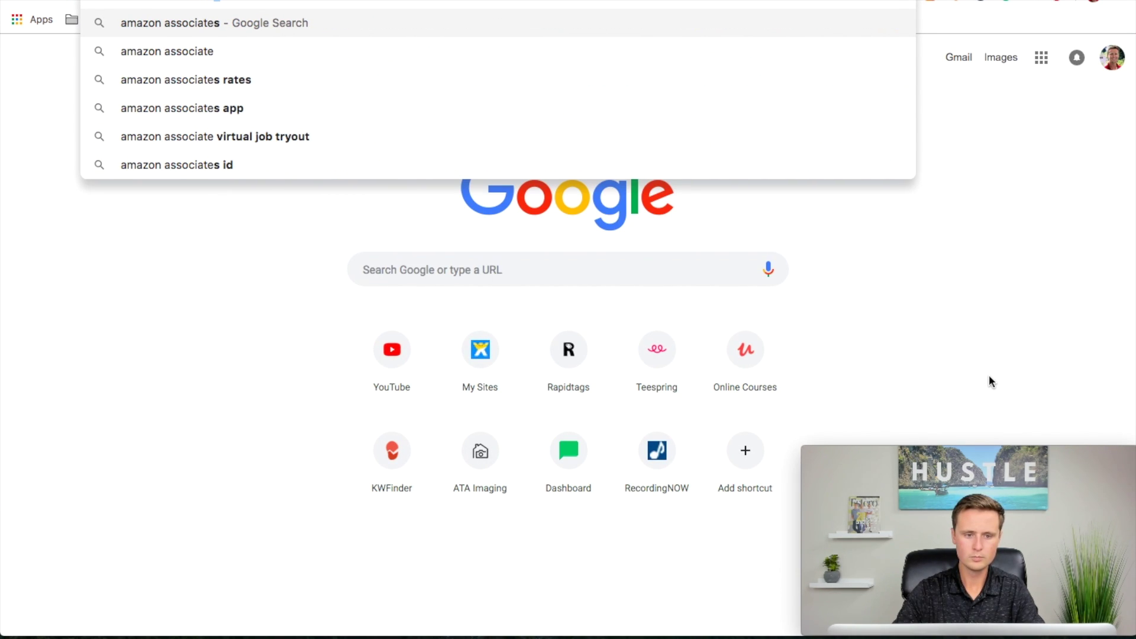
key("Return")
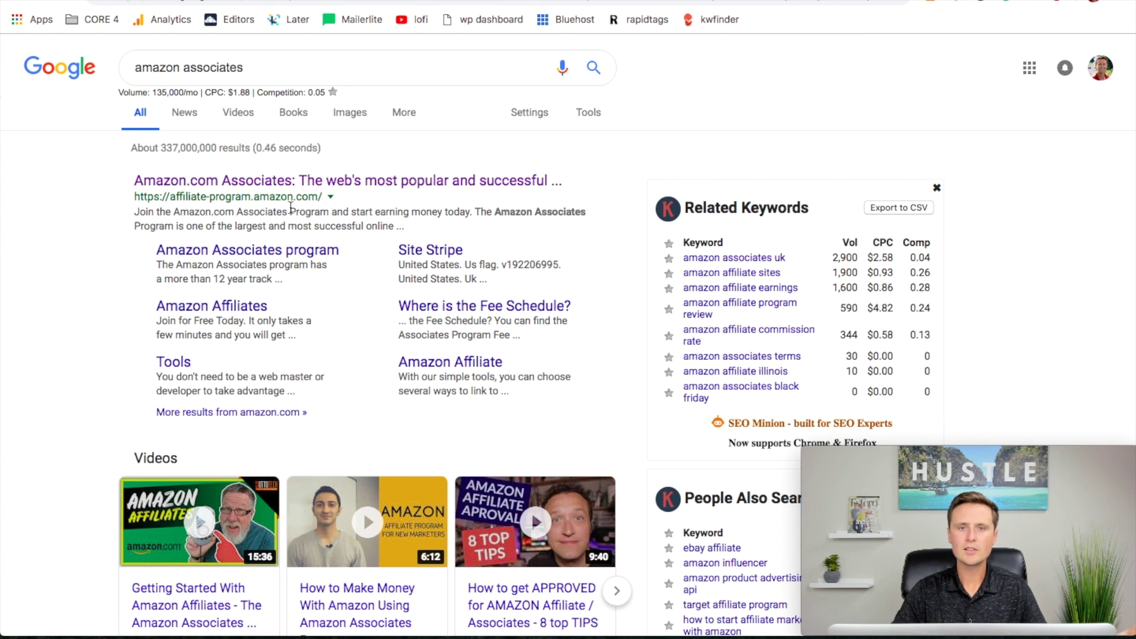
left_click(298, 176)
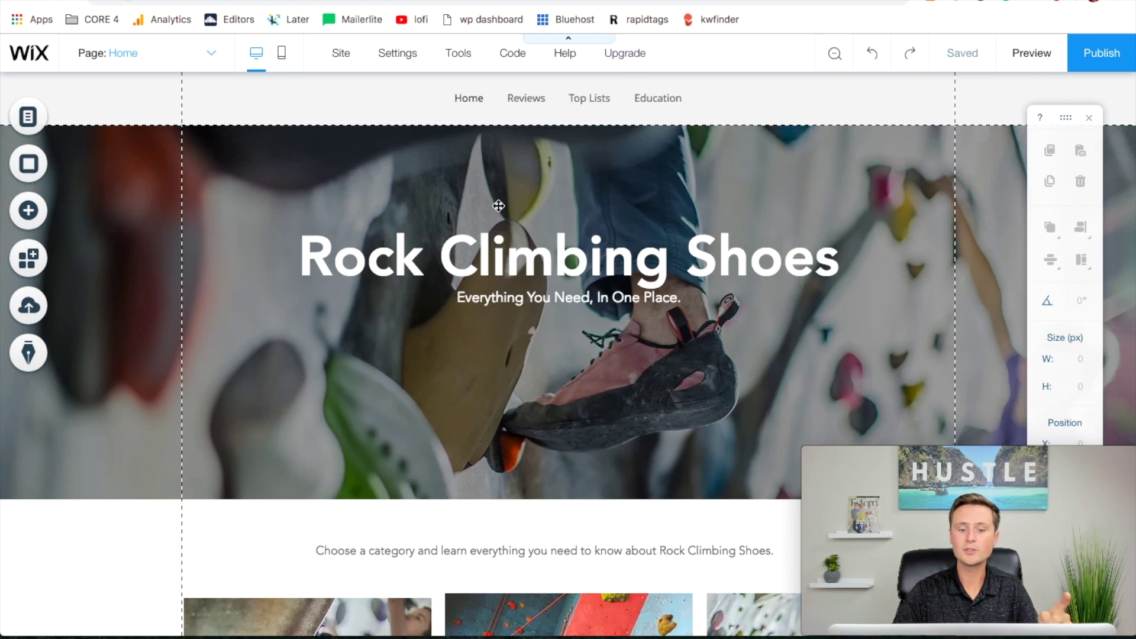
scroll(426, 193, "down", 15)
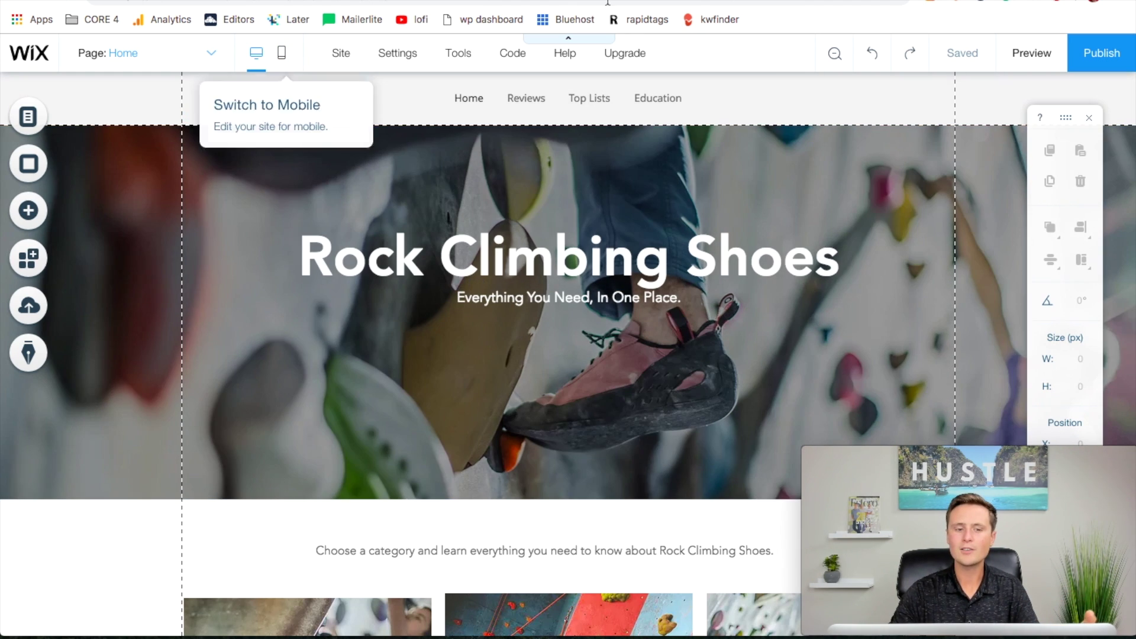
left_click(901, 5)
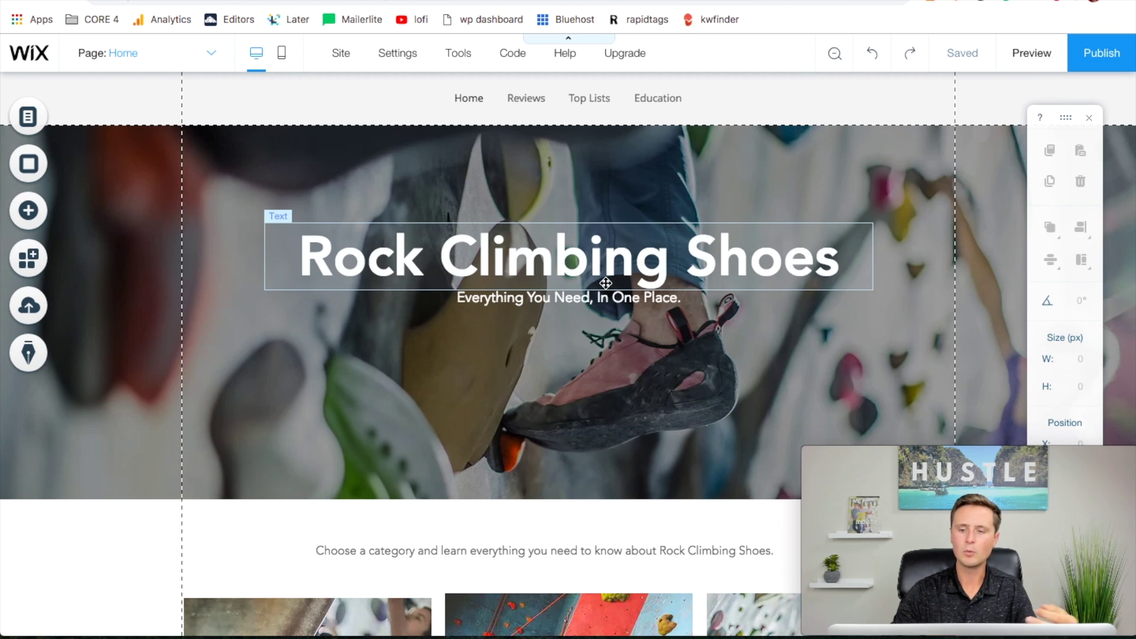
Publish the site and select its live web address.
left_click(1101, 63)
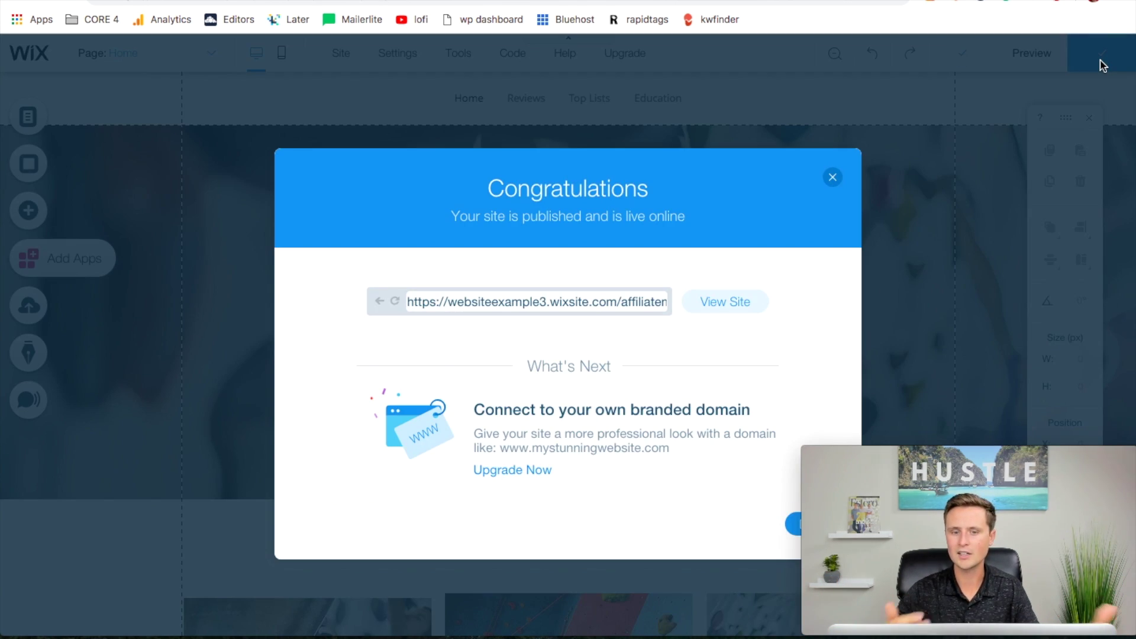
left_click_drag(409, 303, 672, 307)
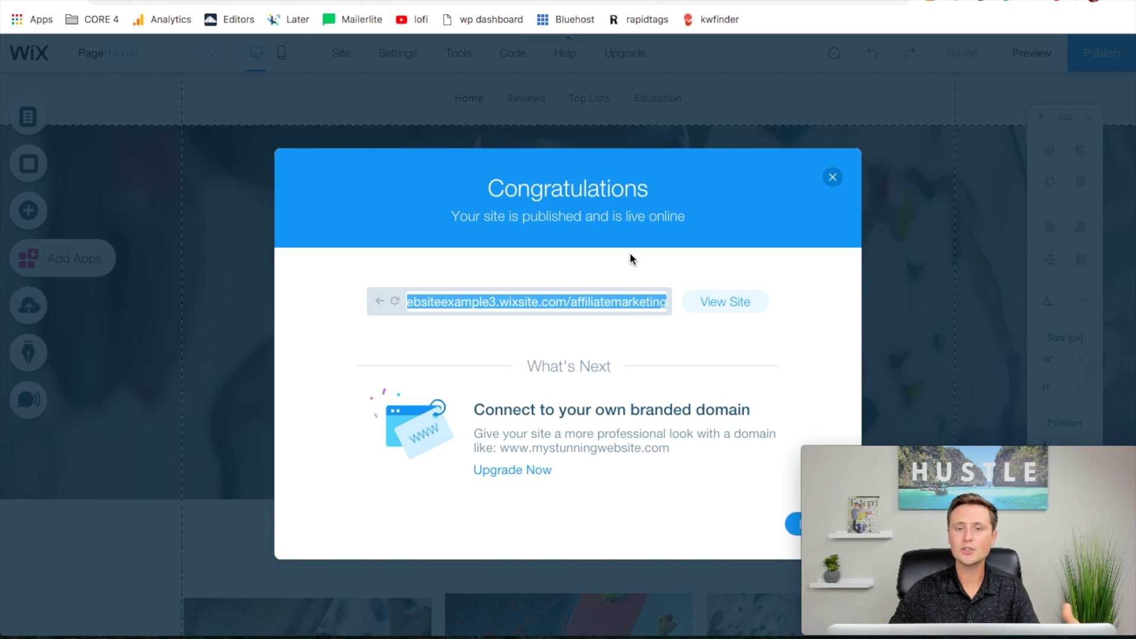
Open the upgrade page for connecting a branded domain and review the prices and features of the website premium plans.
left_click(513, 472)
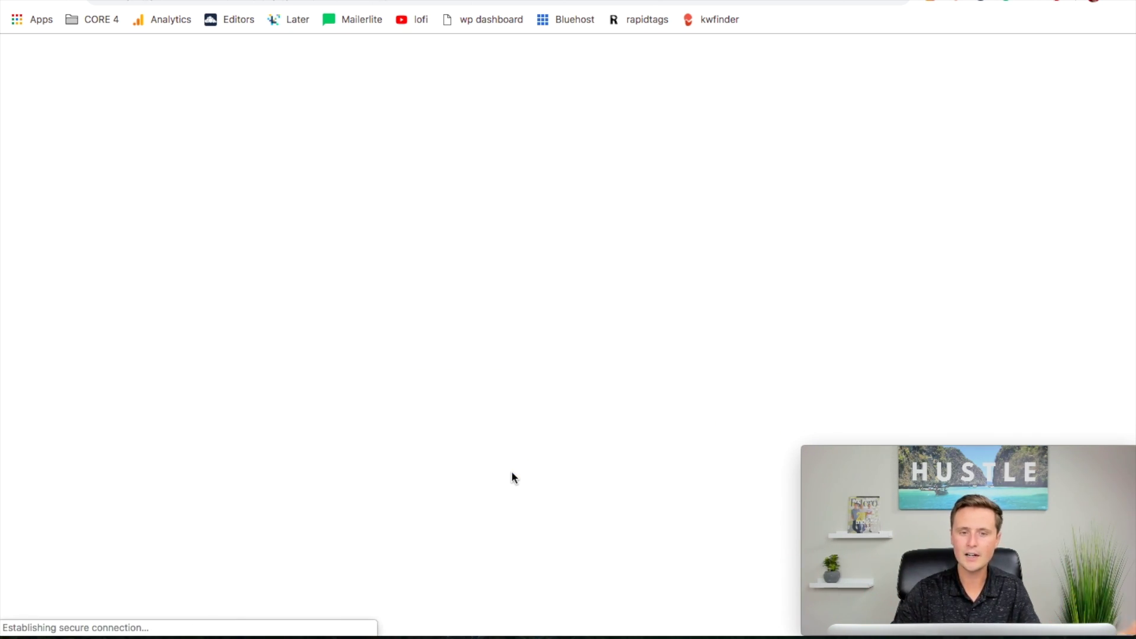
scroll(762, 194, "down", 5)
scroll(978, 281, "down", 6)
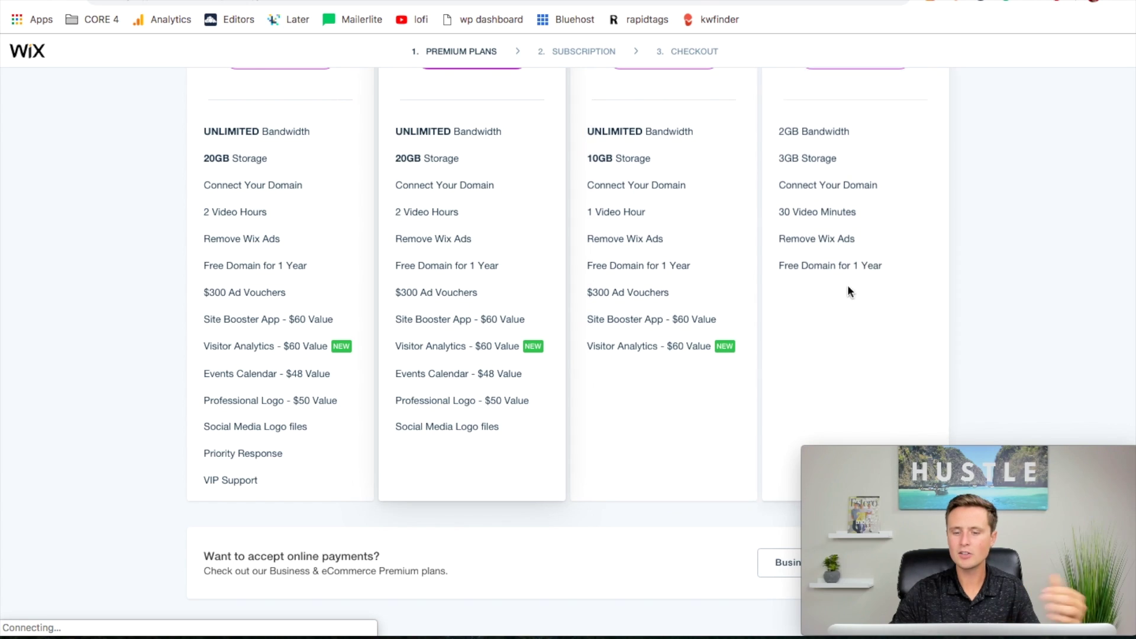
scroll(994, 304, "up", 4)
scroll(989, 307, "down", 1)
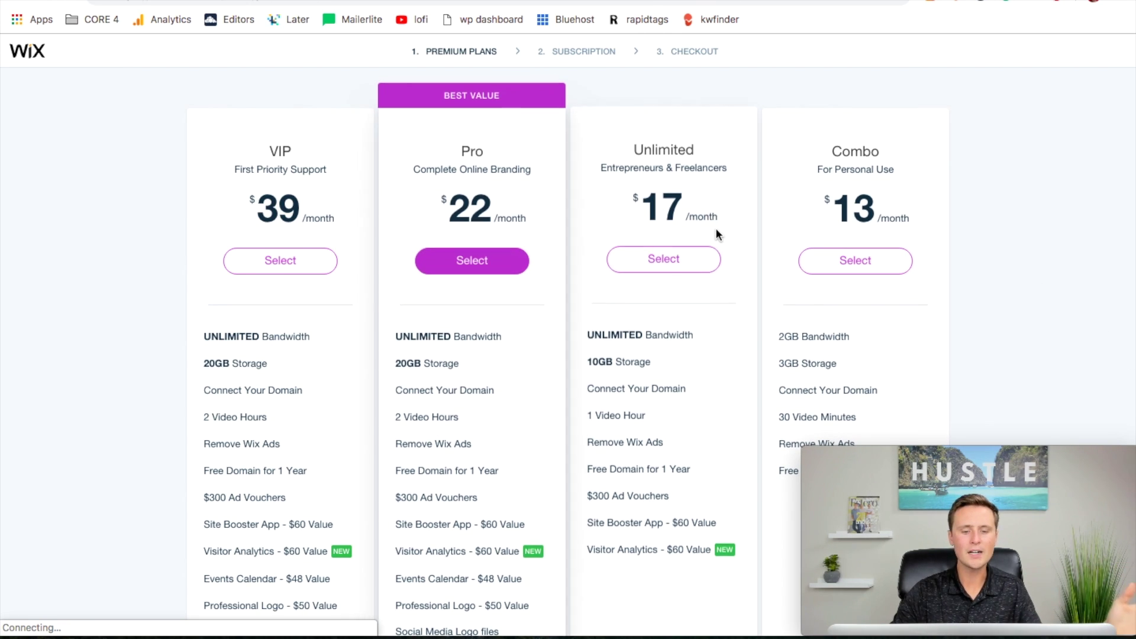
scroll(680, 219, "up", 3)
Look at the Business & eCommerce plans, return to the Website plans and compare their prices and features.
left_click(626, 181)
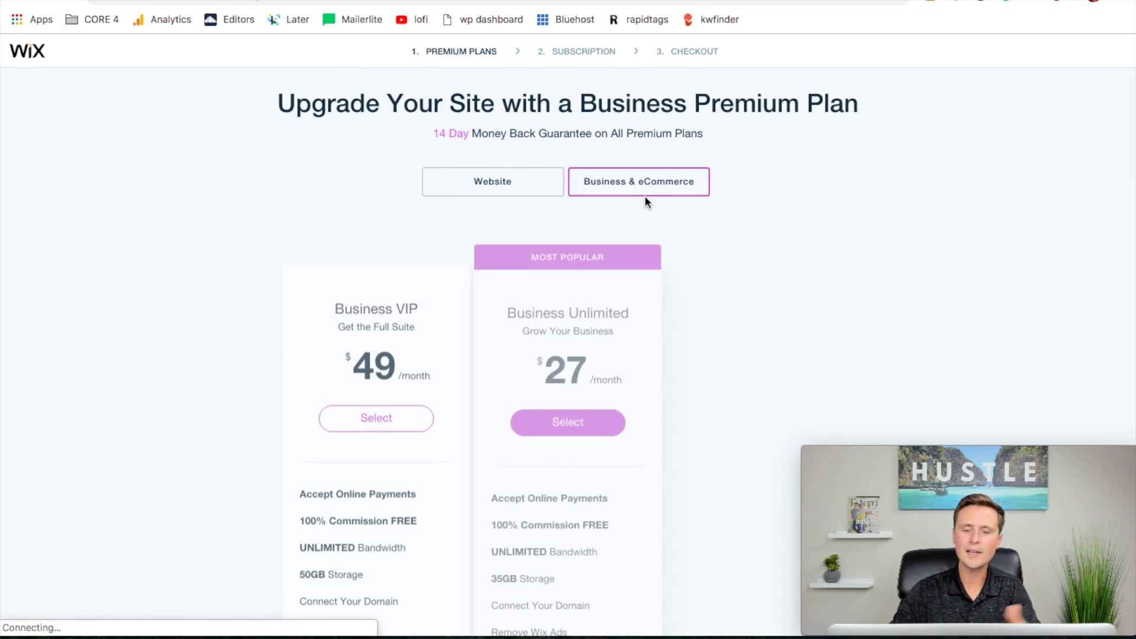
left_click(489, 183)
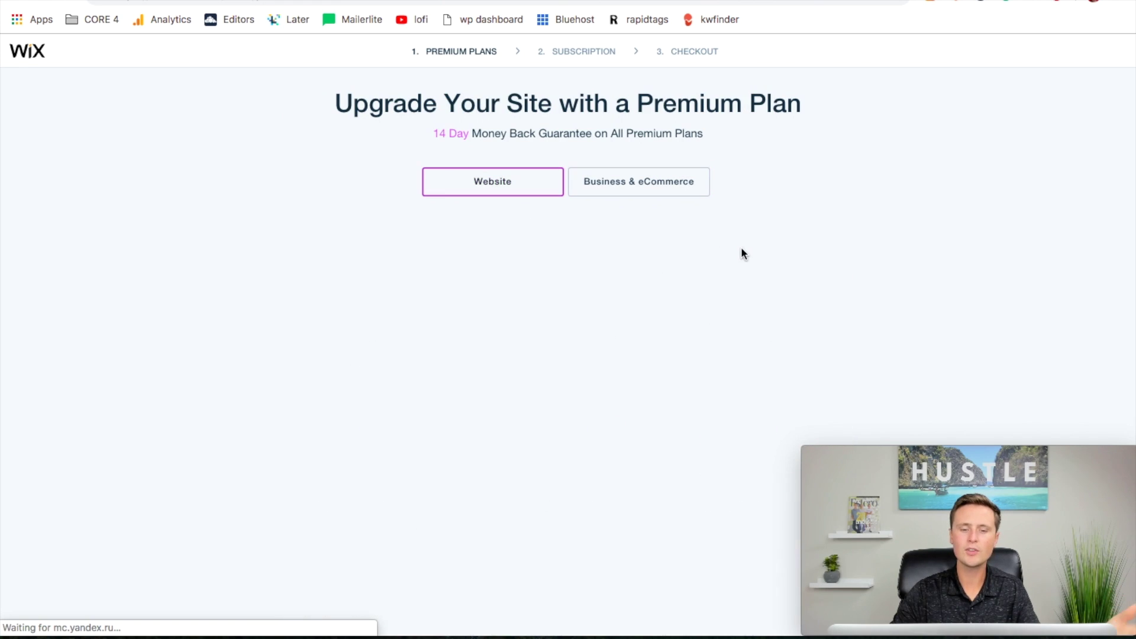
scroll(736, 246, "down", 1)
scroll(737, 246, "down", 3)
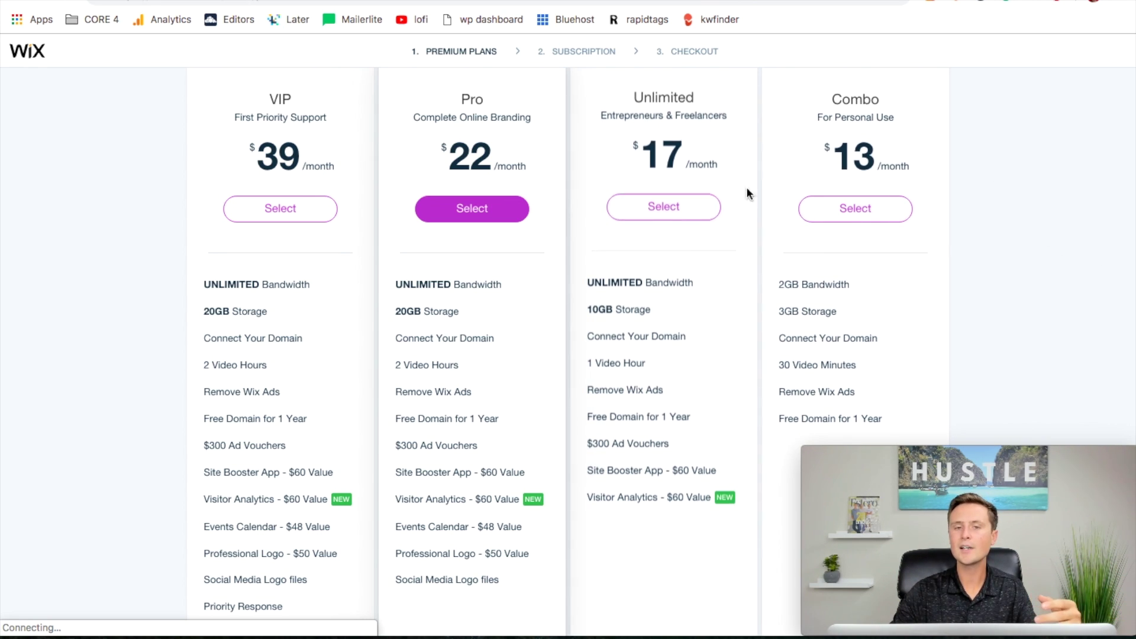
scroll(673, 215, "up", 4)
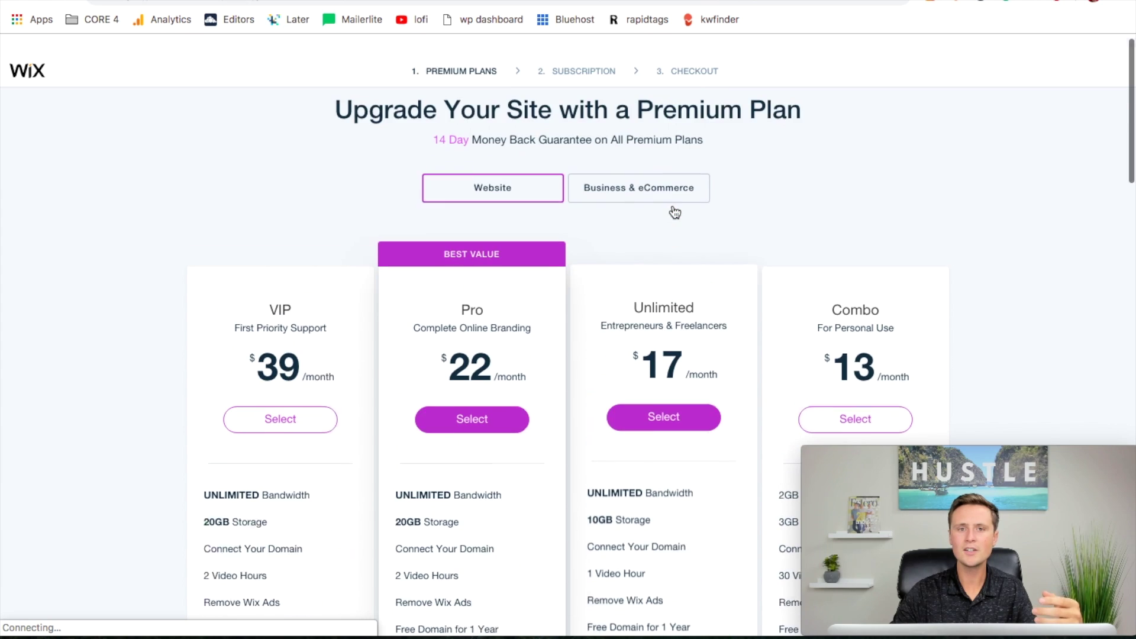
Recheck the Business & eCommerce plans against the Website plans, and examine the features of the Combo and Unlimited plans.
left_click(642, 212)
left_click(469, 207)
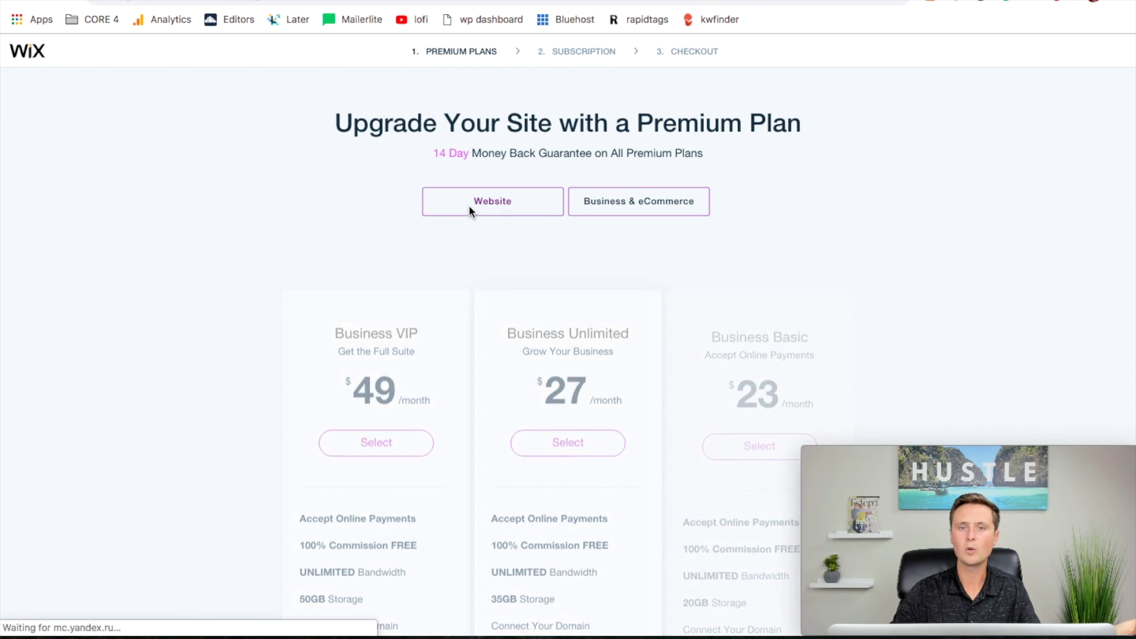
scroll(692, 244, "down", 3)
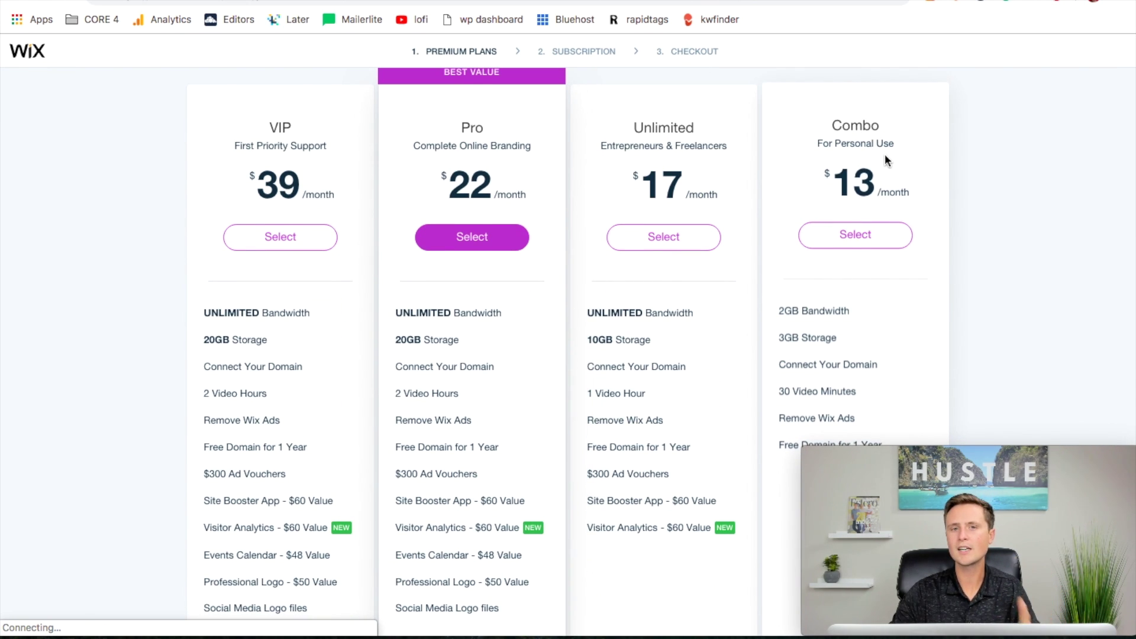
mouse_move(784, 314)
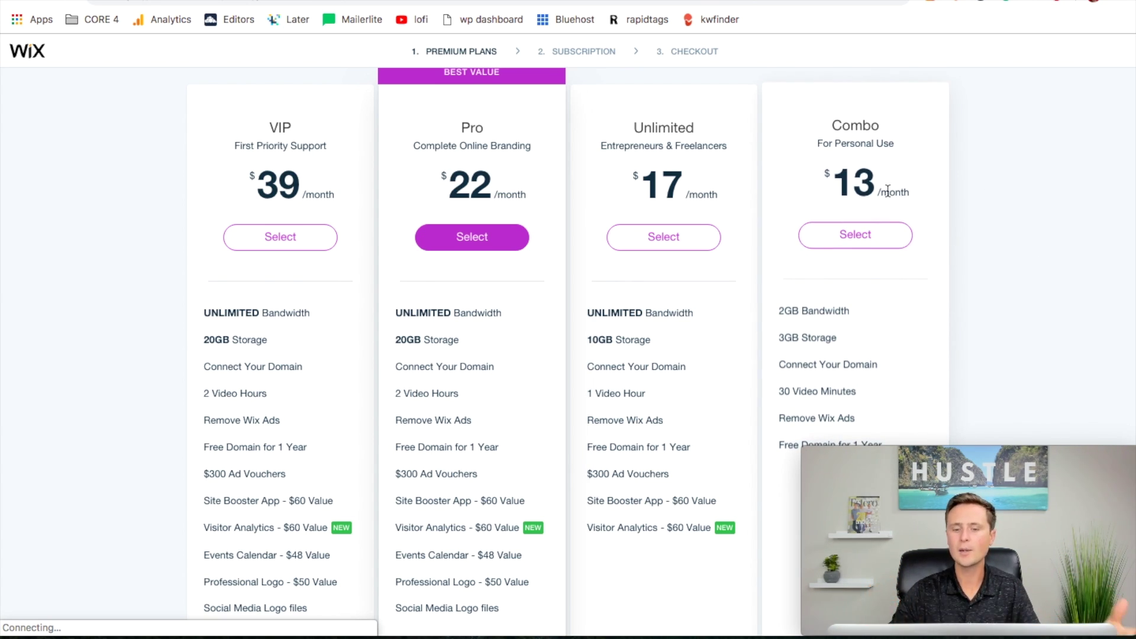
mouse_move(647, 340)
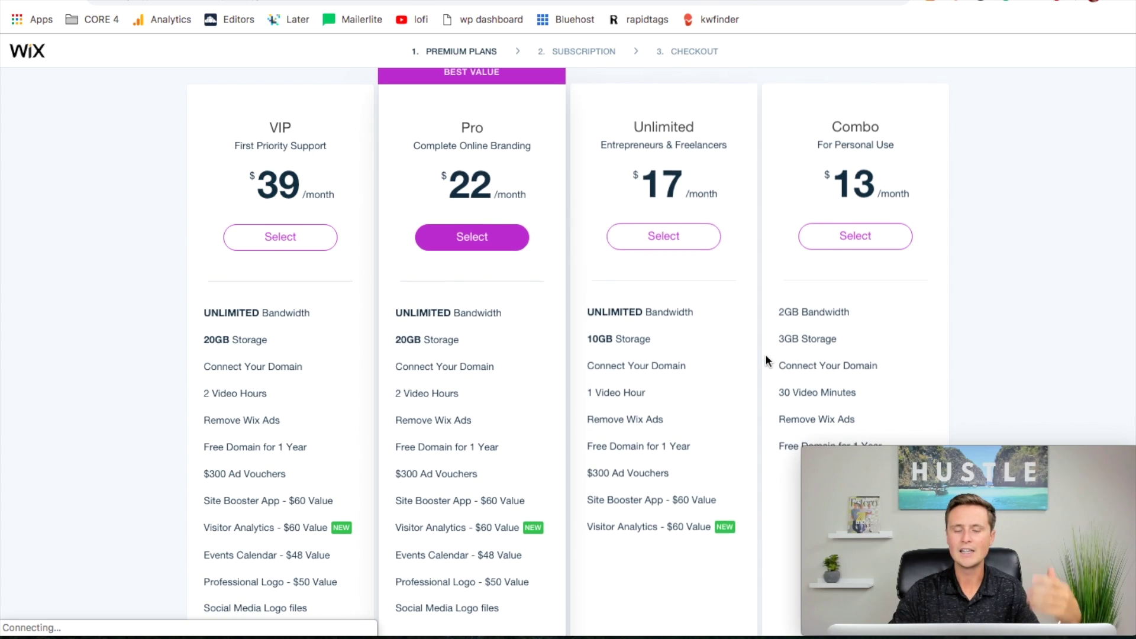
mouse_move(781, 340)
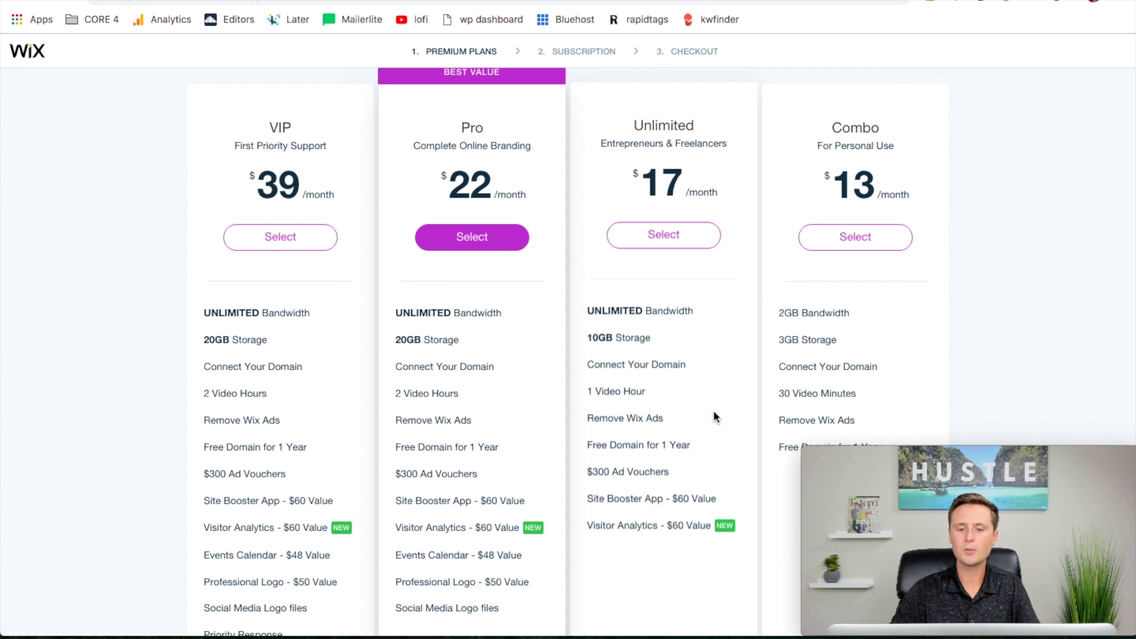
scroll(714, 417, "up", 4)
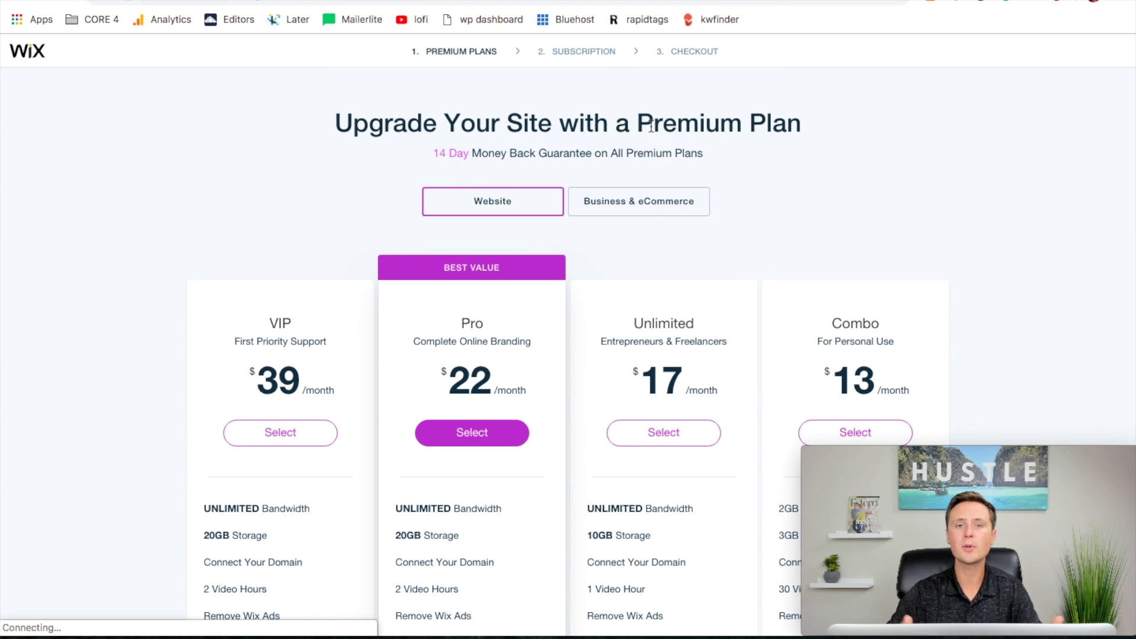
scroll(657, 178, "down", 3)
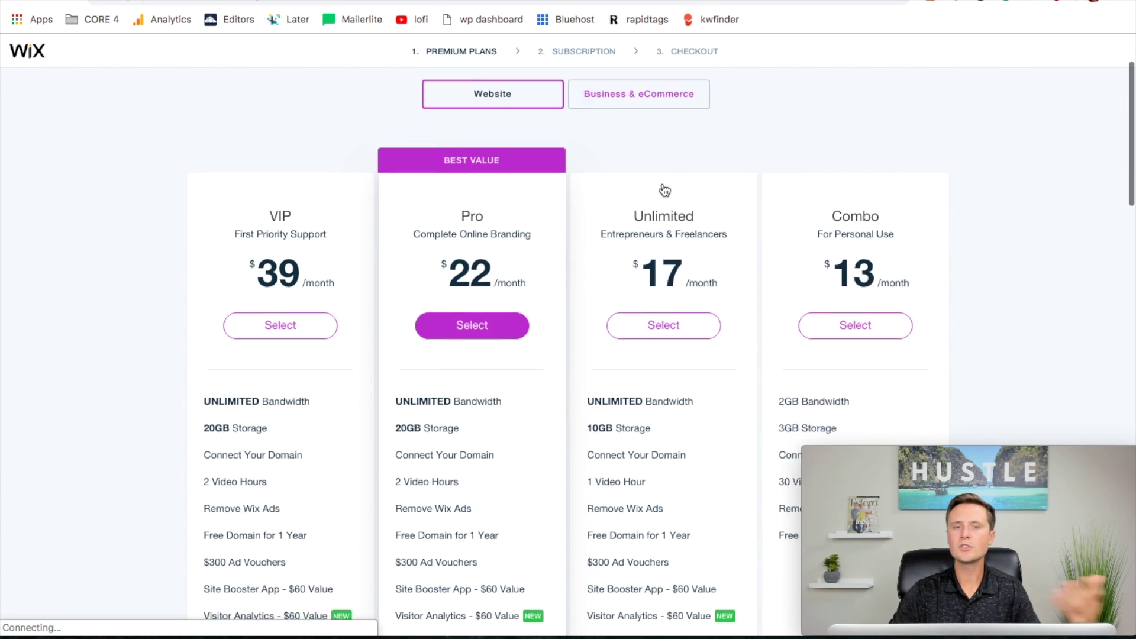
scroll(987, 383, "down", 3)
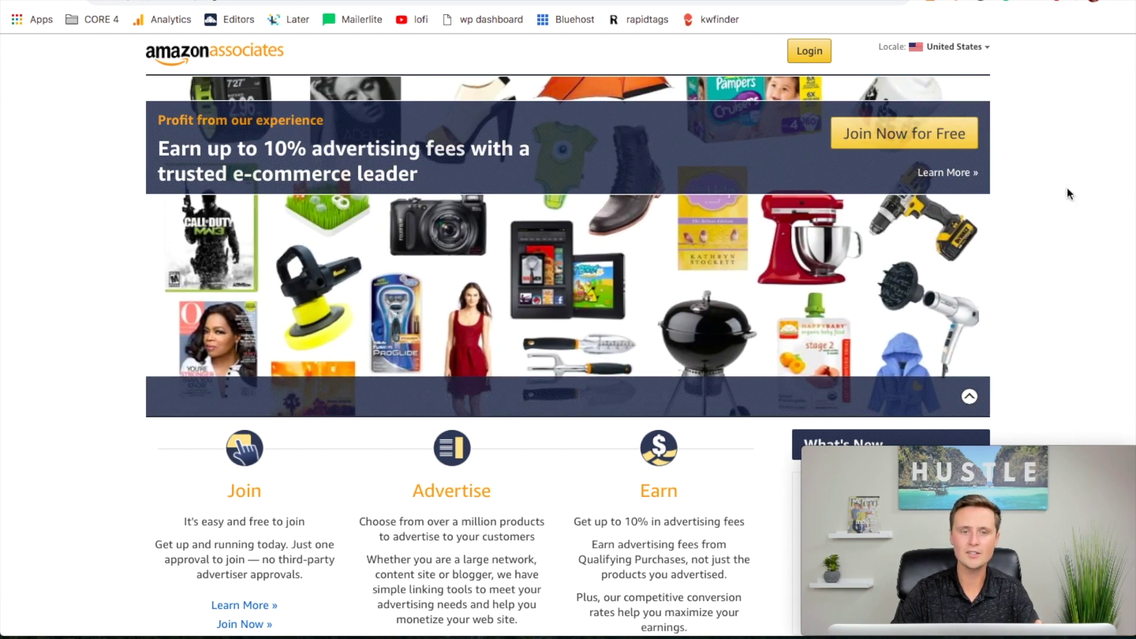
Go to amazon.com and search the store for "rock climbing shoes".
key("ctrl+l")
type("amazon.com")
key("Return")
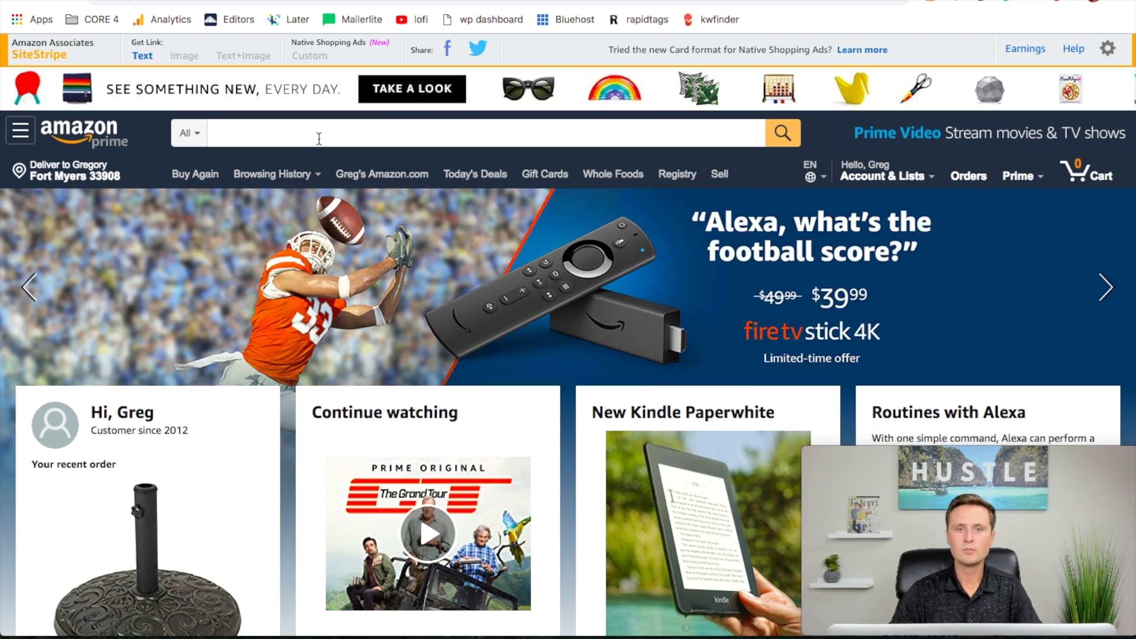
left_click(319, 138)
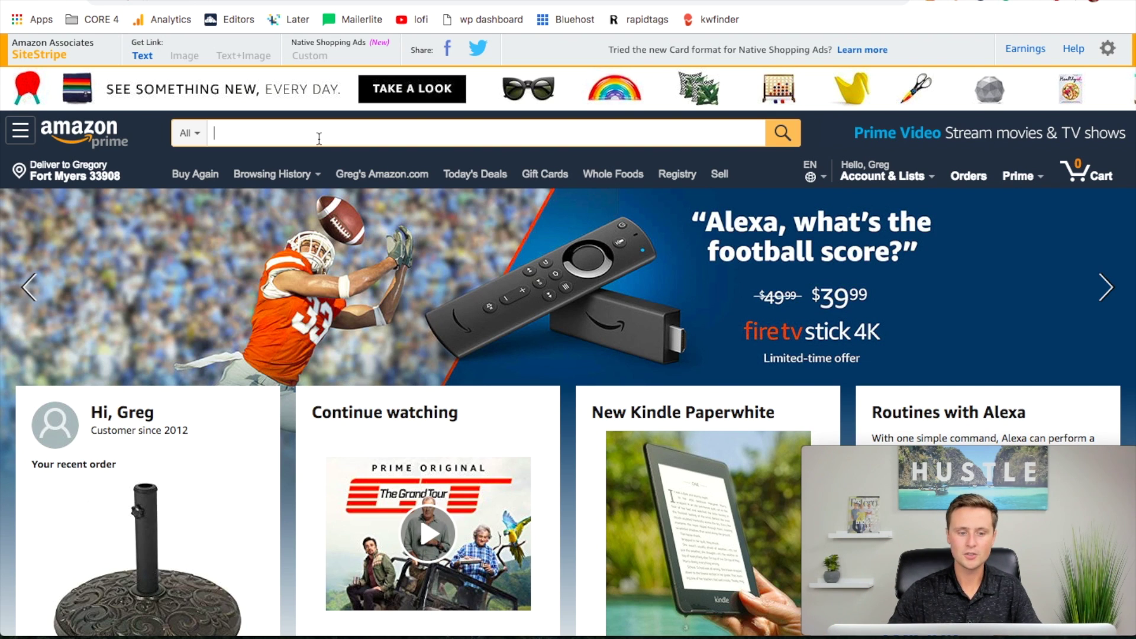
type("rock climbin")
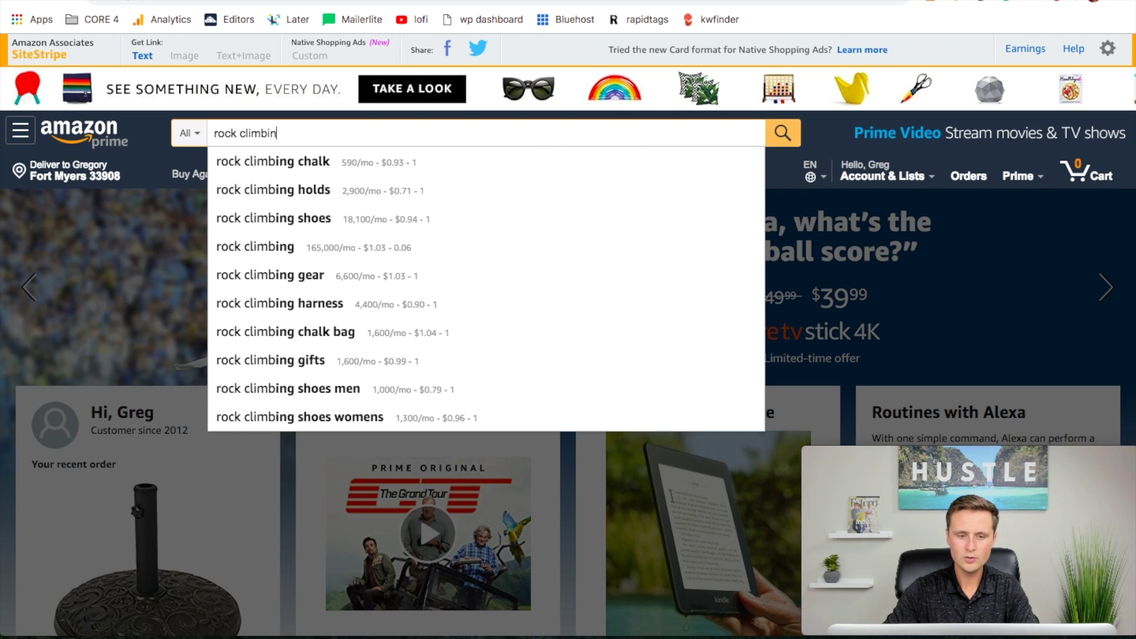
type("g shoes")
key("Return")
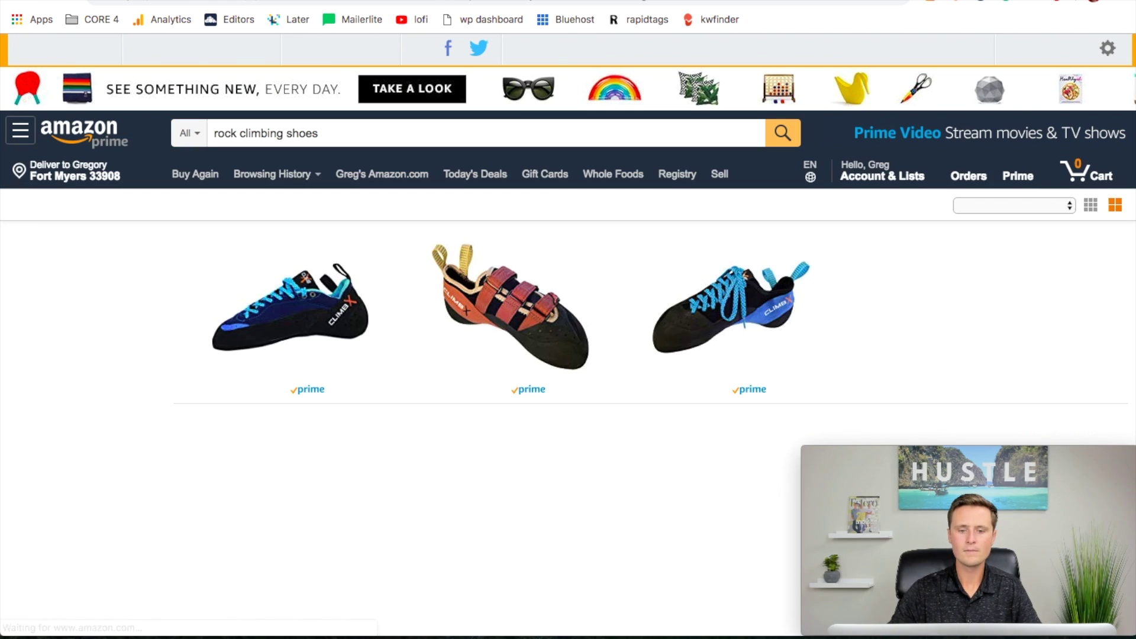
Examine the rock climbing shoe results, comparing prices, star ratings and review counts to find promising products to promote.
scroll(498, 193, "down", 6)
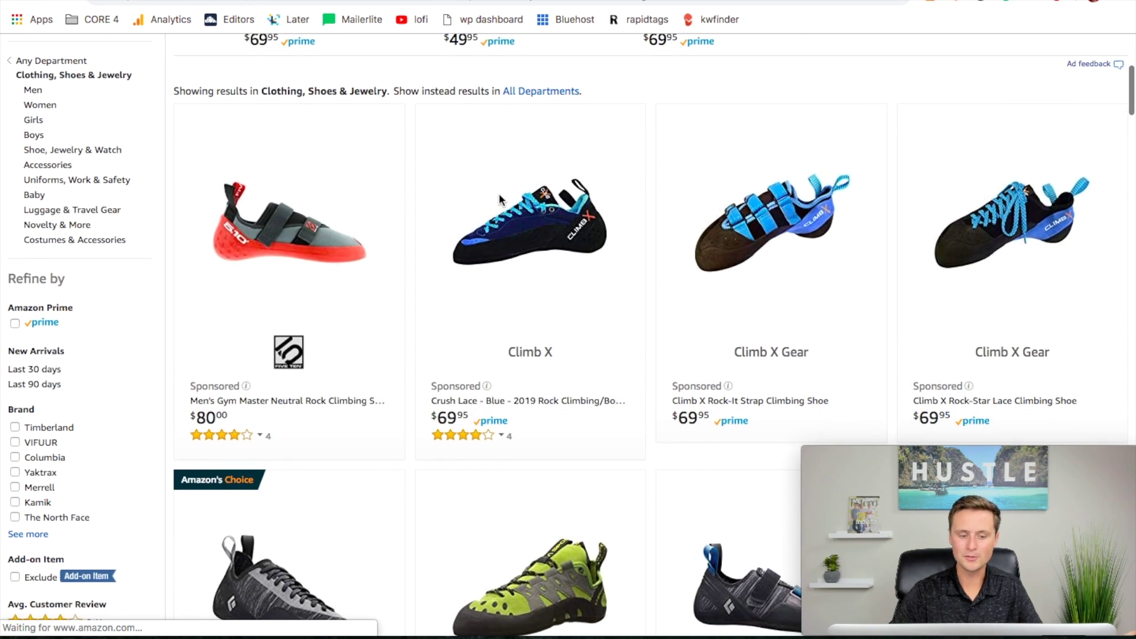
scroll(636, 358, "up", 6)
scroll(635, 358, "down", 4)
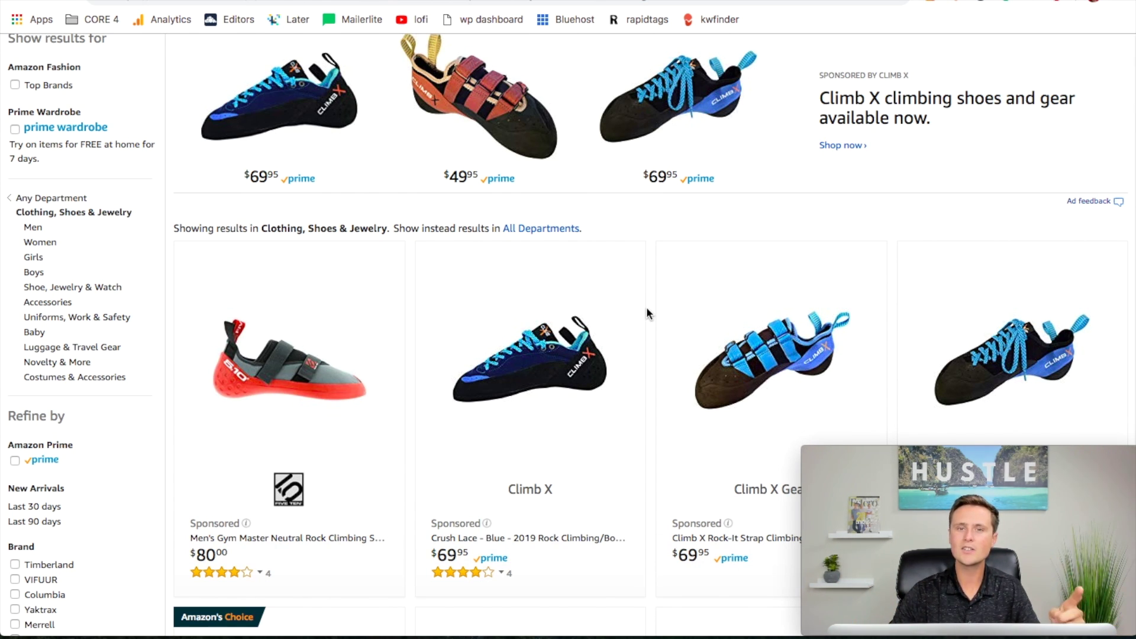
scroll(646, 306, "down", 2)
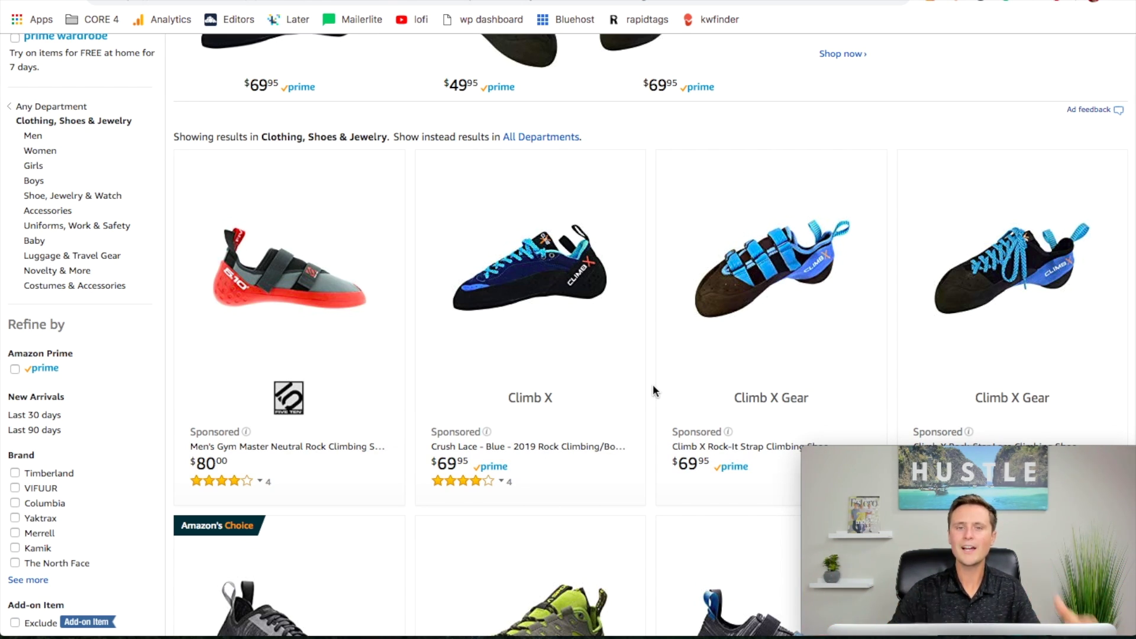
scroll(652, 385, "down", 3)
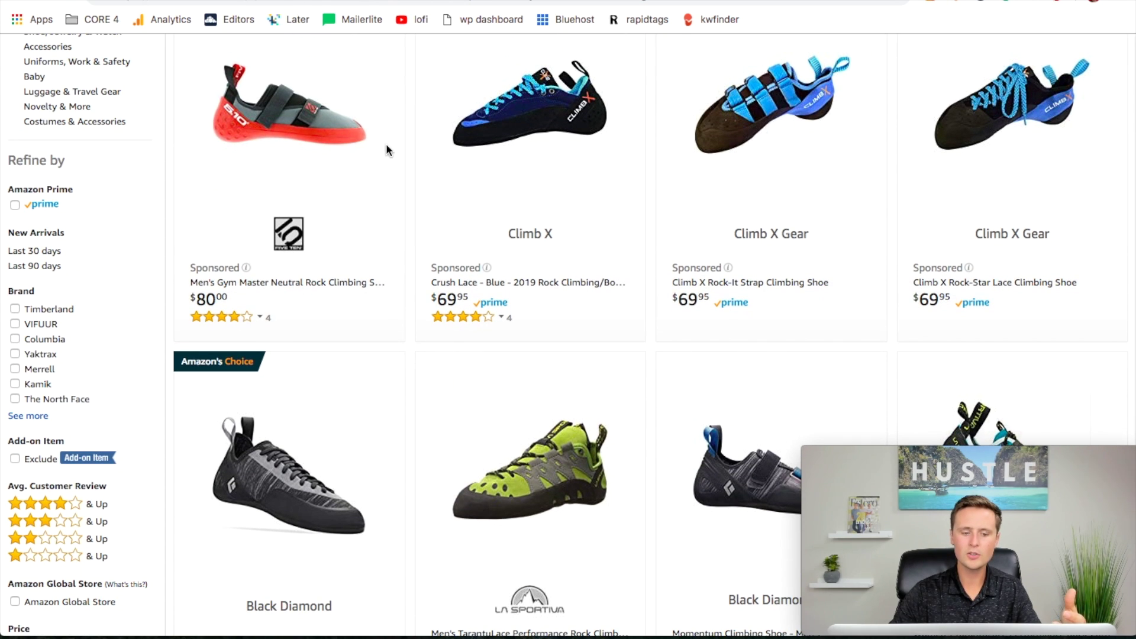
scroll(691, 342, "down", 2)
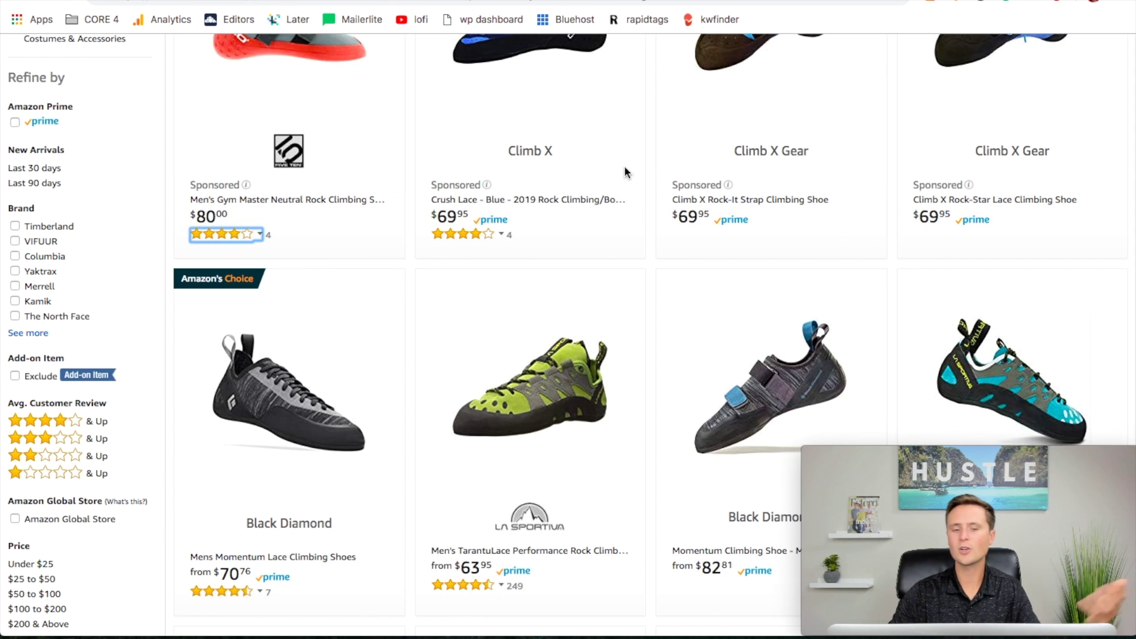
scroll(758, 177, "down", 4)
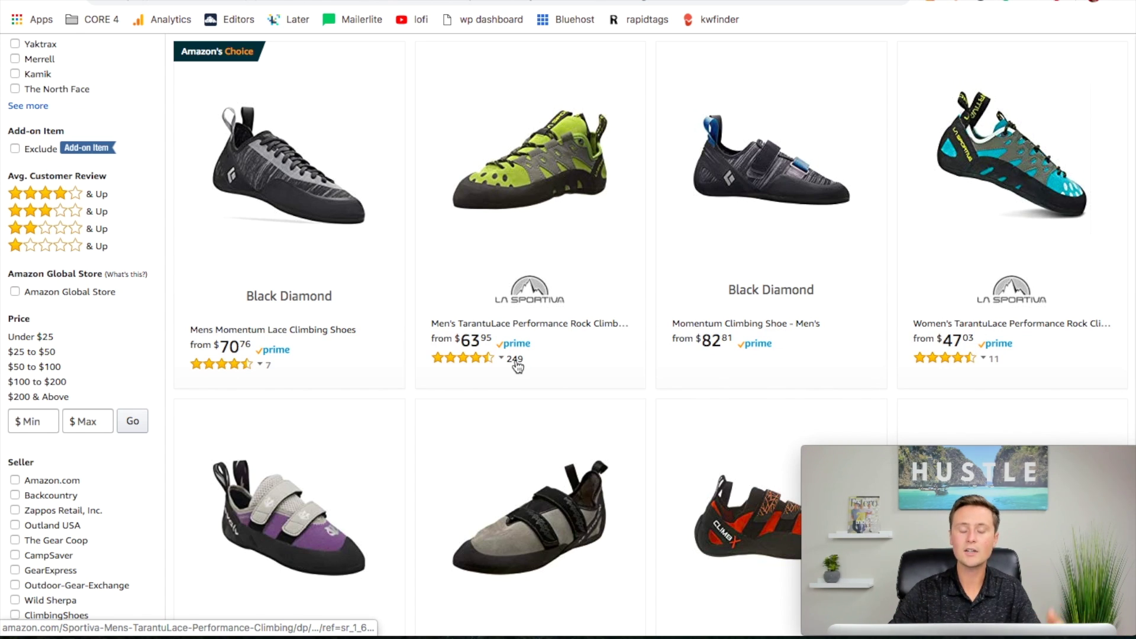
mouse_move(485, 364)
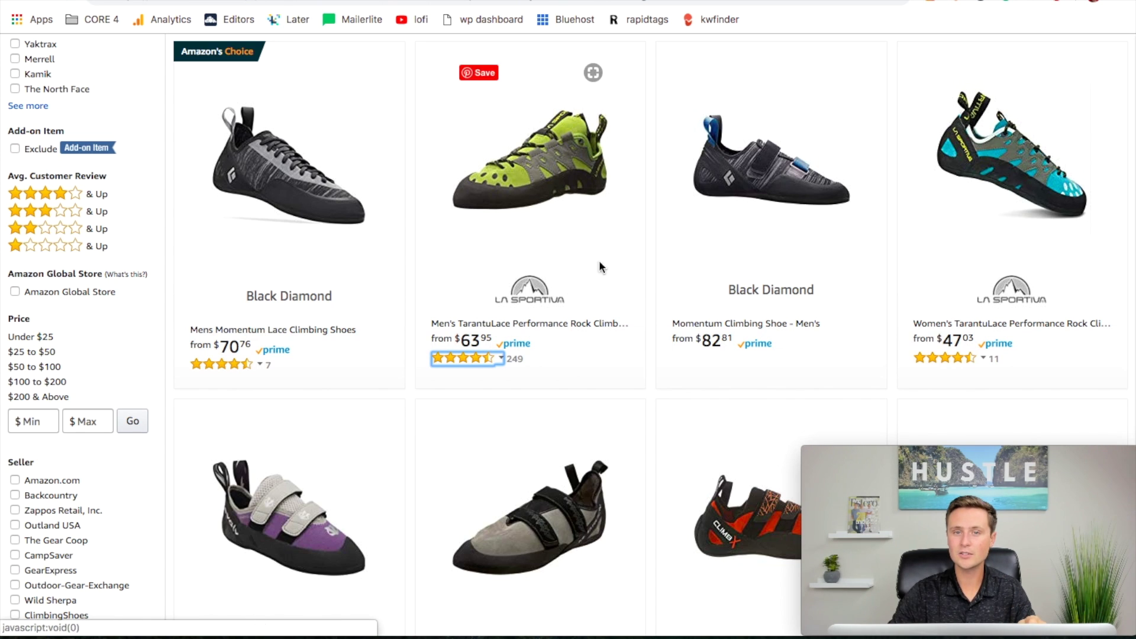
scroll(674, 379, "down", 3)
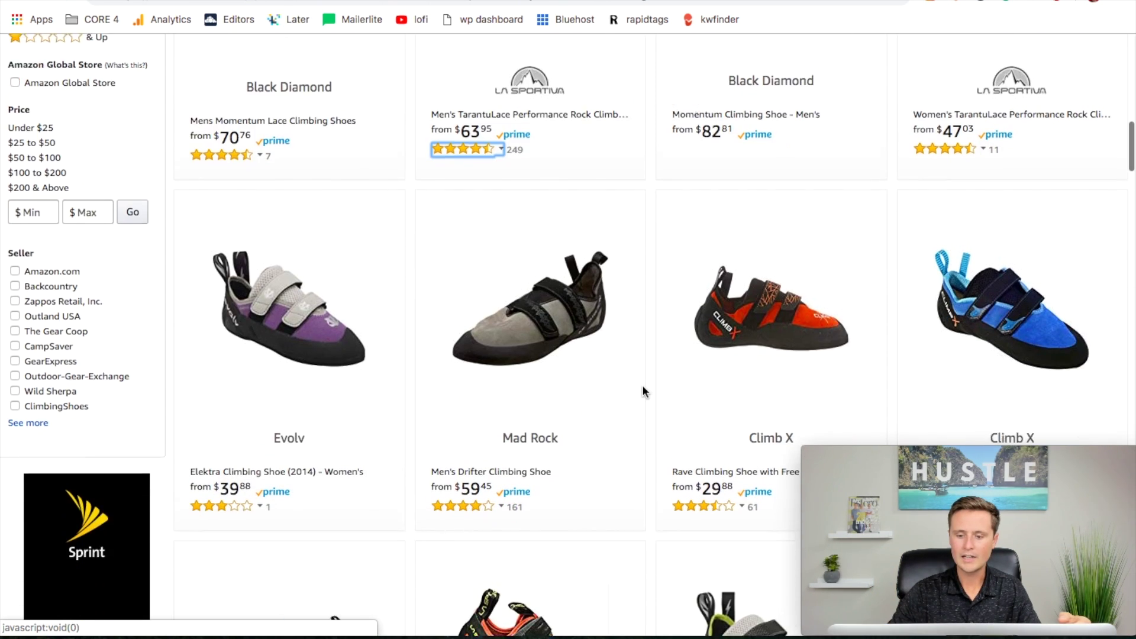
scroll(644, 391, "down", 4)
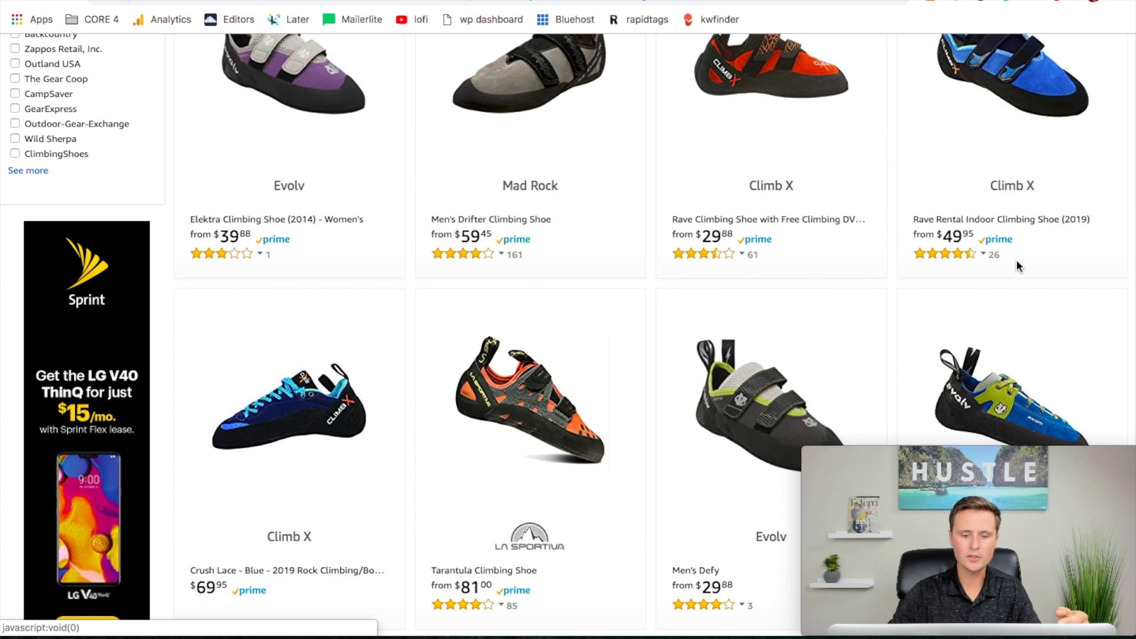
scroll(589, 296, "up", 2)
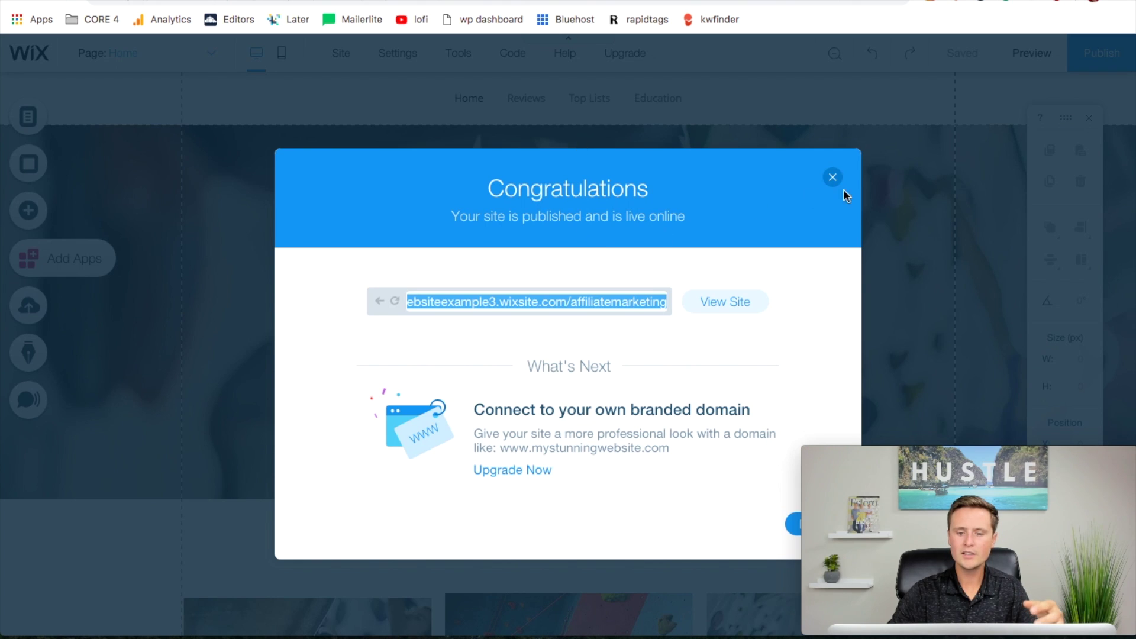
Dismiss the publish confirmation in the Wix editor and open the La Sportiva Men's TarantuLace shoe's product page on Amazon.
left_click(833, 177)
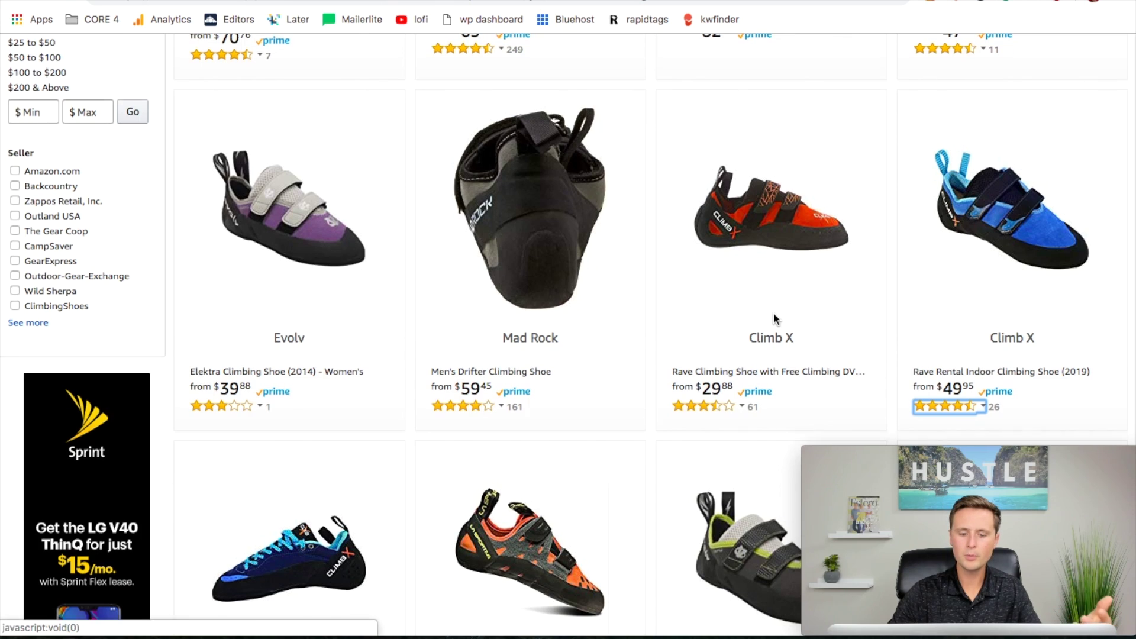
scroll(773, 312, "up", 5)
mouse_move(474, 407)
left_click(538, 261)
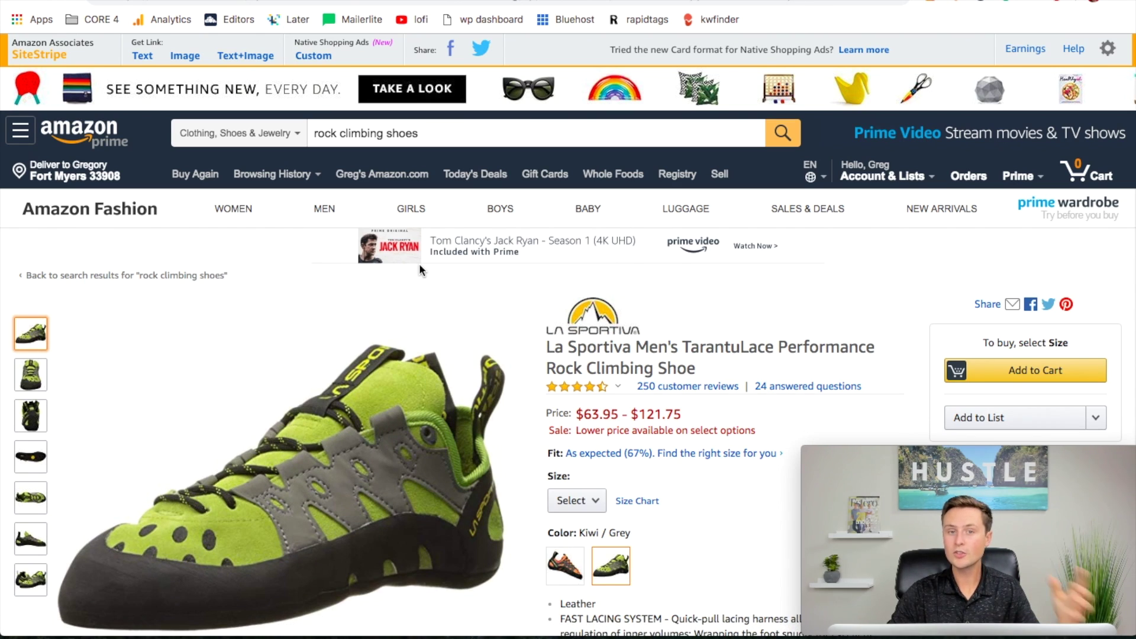
Generate a SiteStripe text affiliate link for the TarantuLace shoe, view its full version, and copy the short link.
left_click(142, 56)
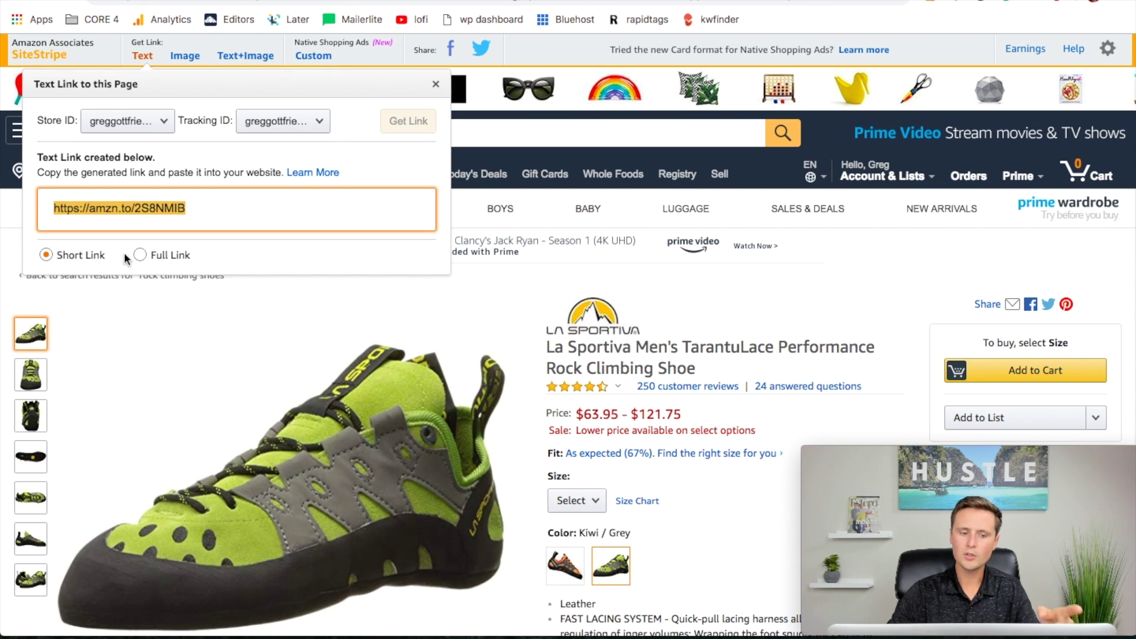
left_click(141, 255)
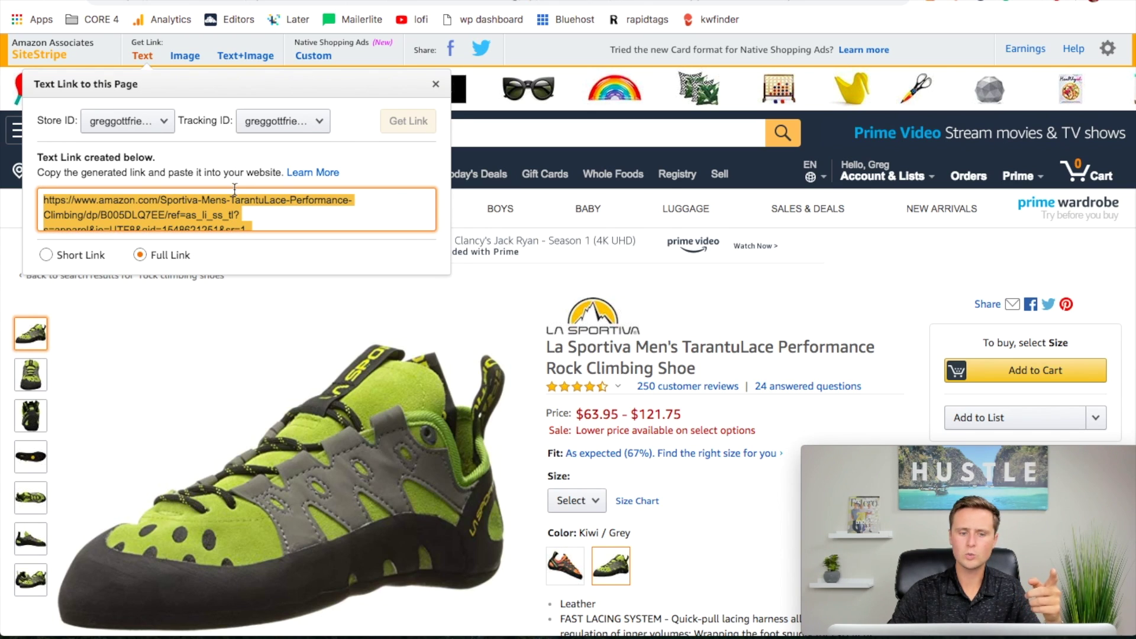
left_click(45, 255)
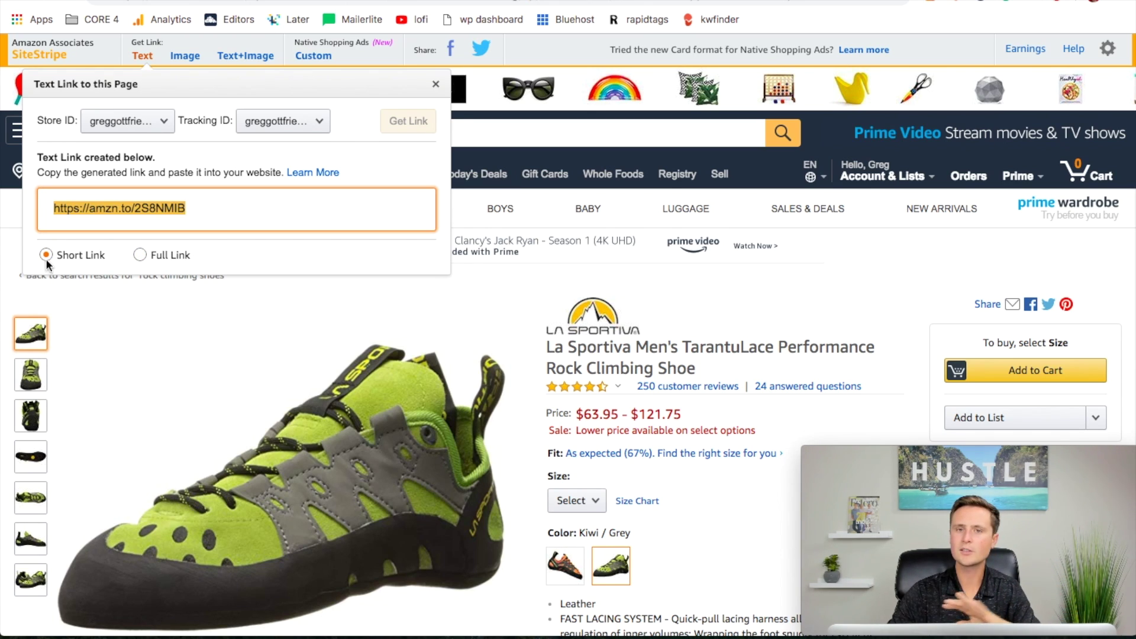
left_click_drag(198, 210, 38, 212)
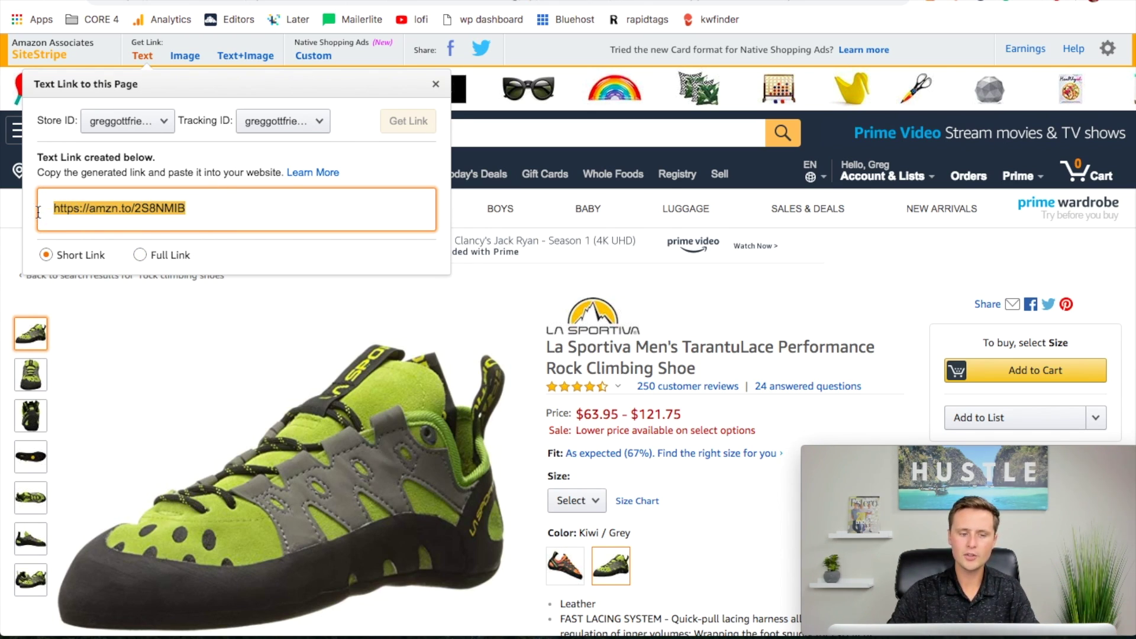
right_click(86, 205)
left_click(127, 234)
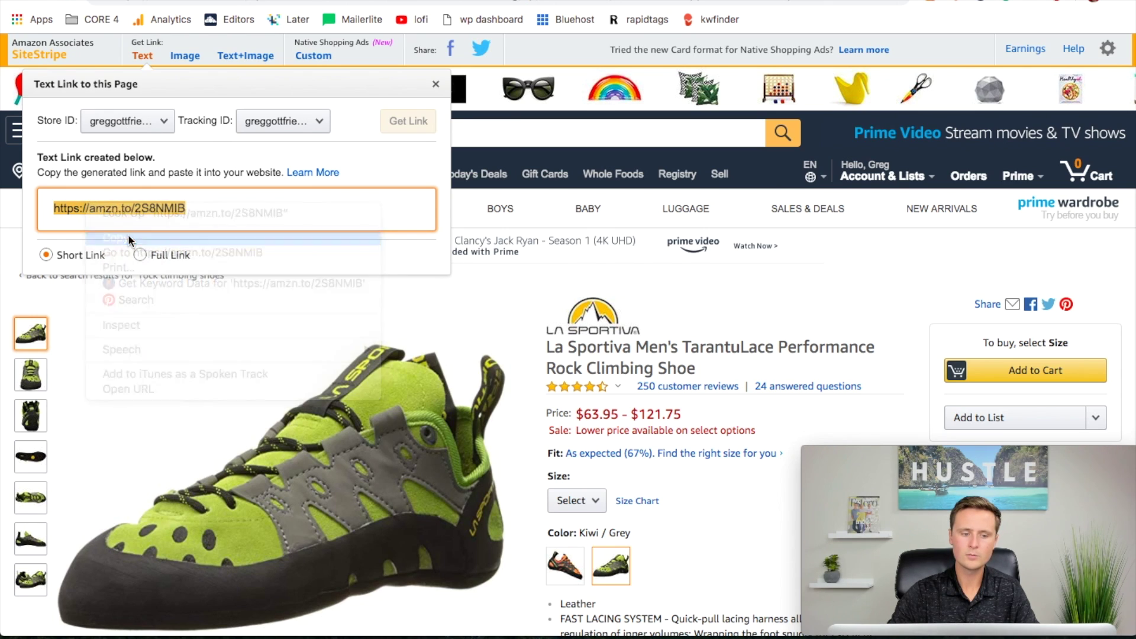
left_click(240, 218)
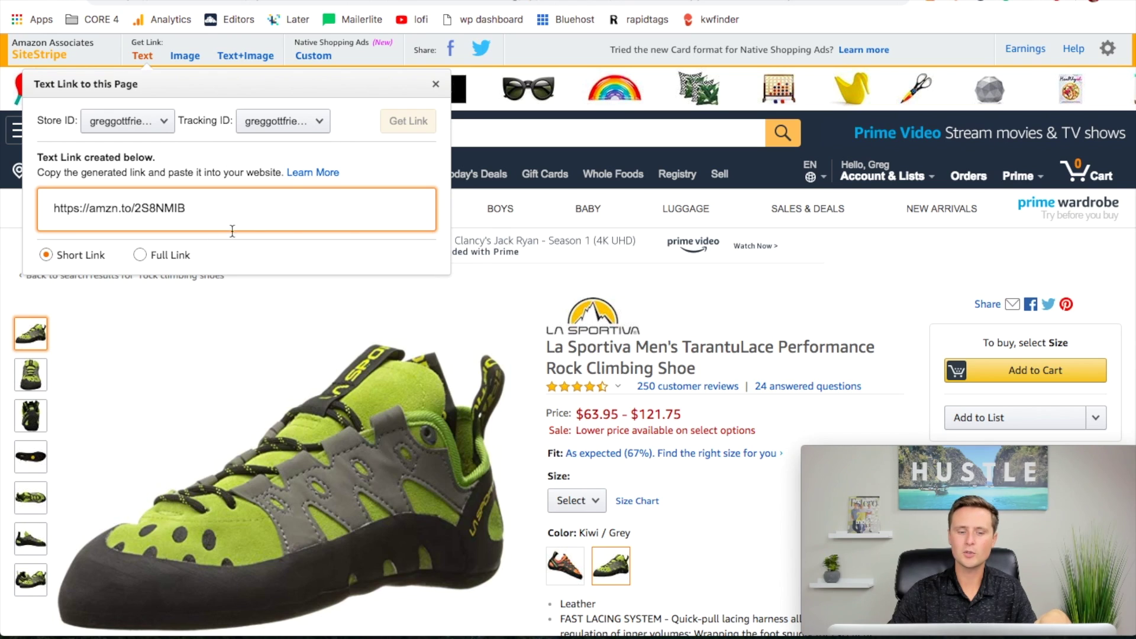
scroll(590, 351, "down", 5)
scroll(590, 351, "up", 5)
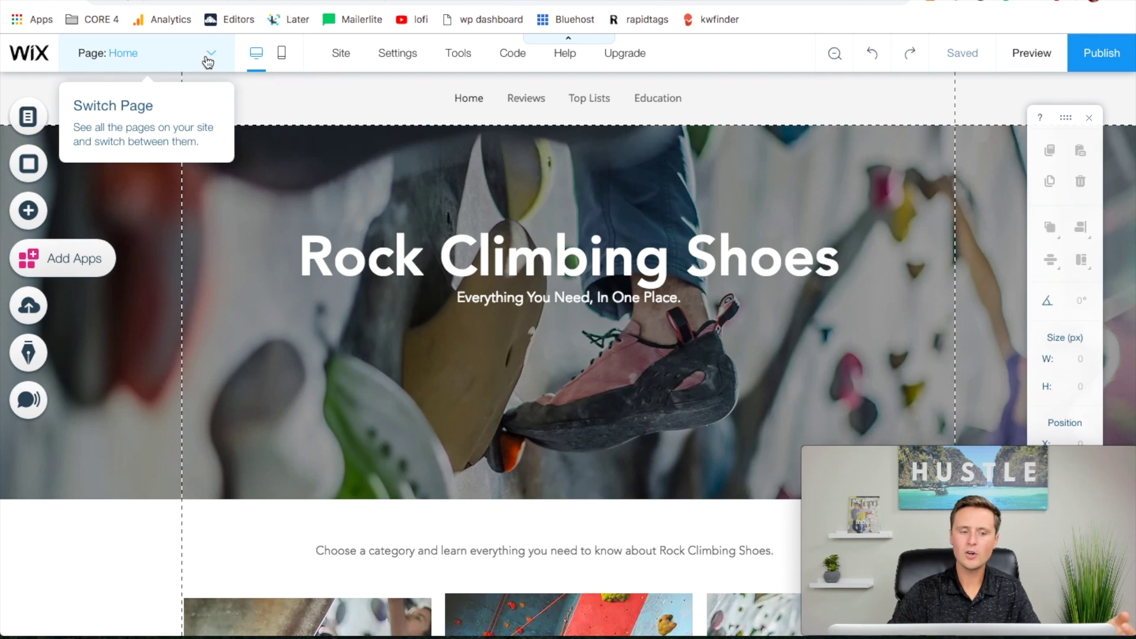
Switch to the Blog page in the Wix editor and open the post management dashboard for its blog feed.
left_click(205, 55)
left_click(102, 184)
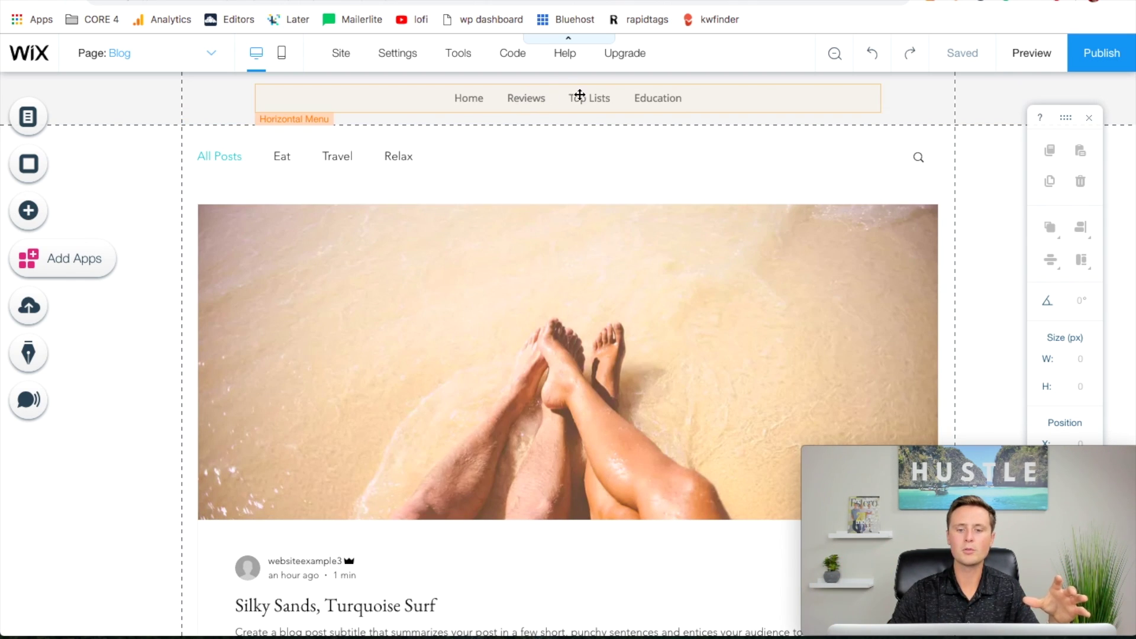
left_click(540, 361)
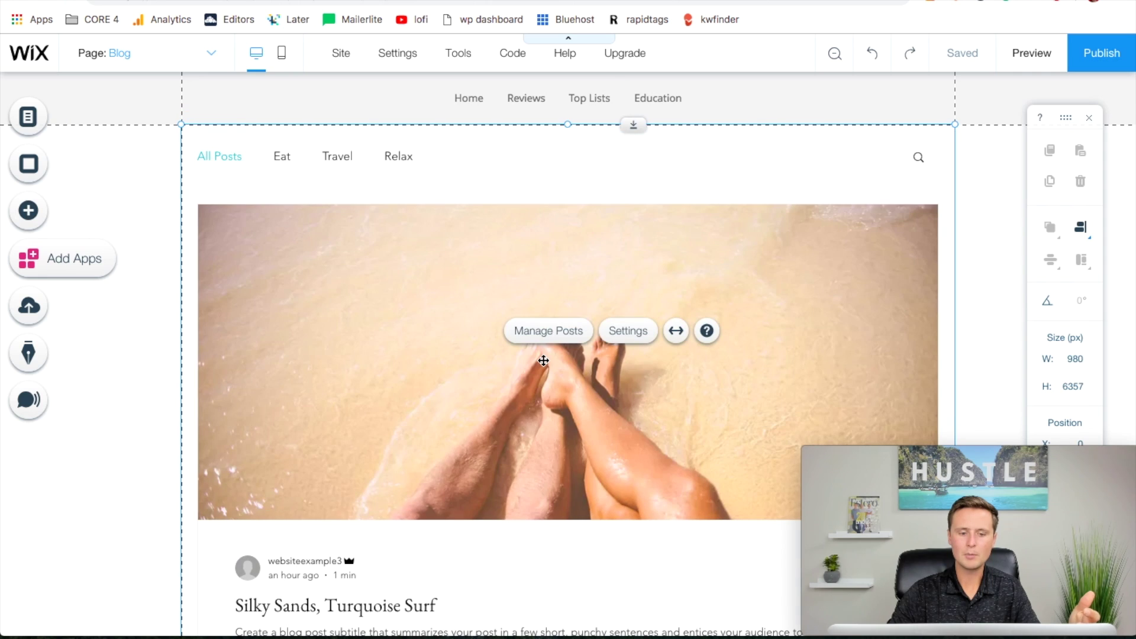
left_click(559, 334)
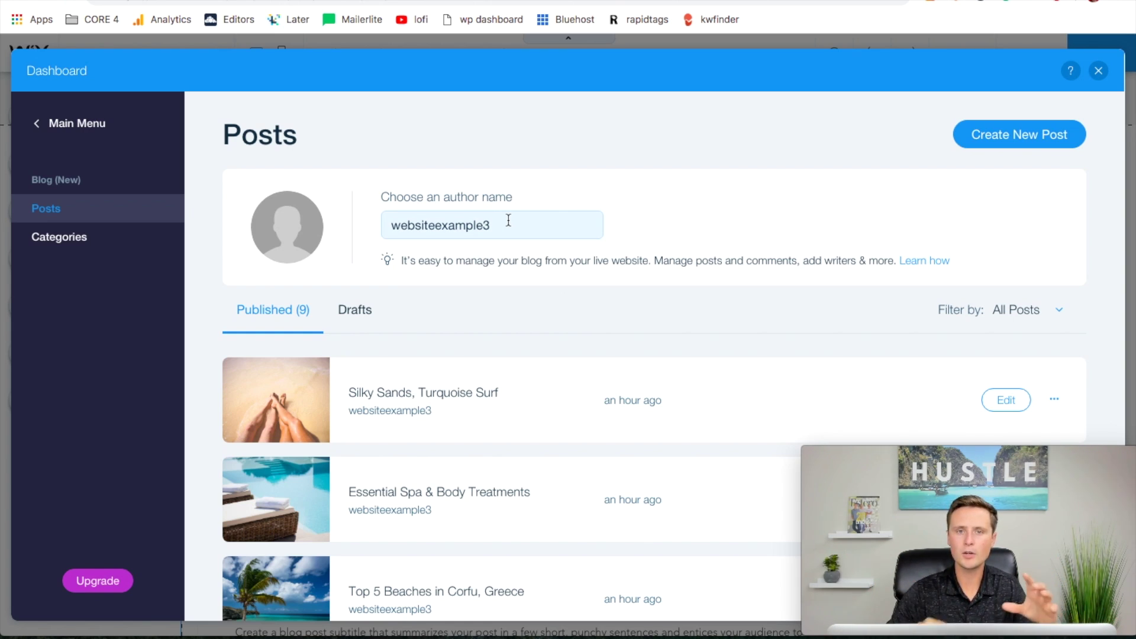
Set the blog's author name to "Rock Climbing Shoes Now".
double_click(447, 220)
type("Rock Climbin")
type("g Sheos NOw")
key("BackSpace")
key("BackSpace")
type("ow")
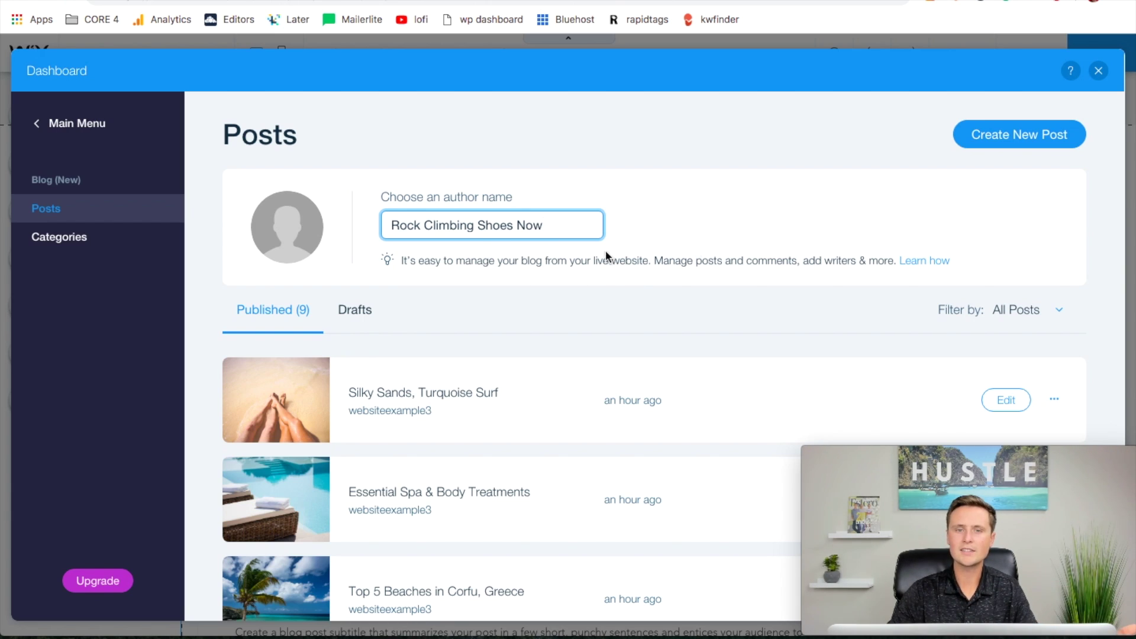
Change the blog's author name to "Rock Climbing Shoe Expert".
key("BackSpace")
key("BackSpace")
key("BackSpace")
key("BackSpace")
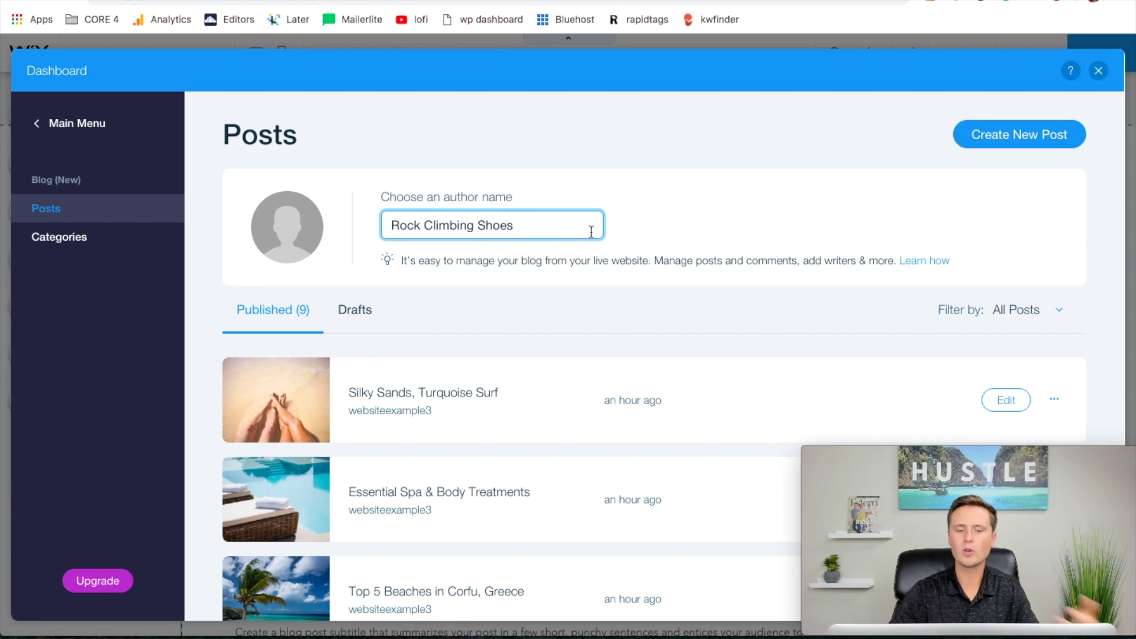
key("BackSpace")
type("Expert")
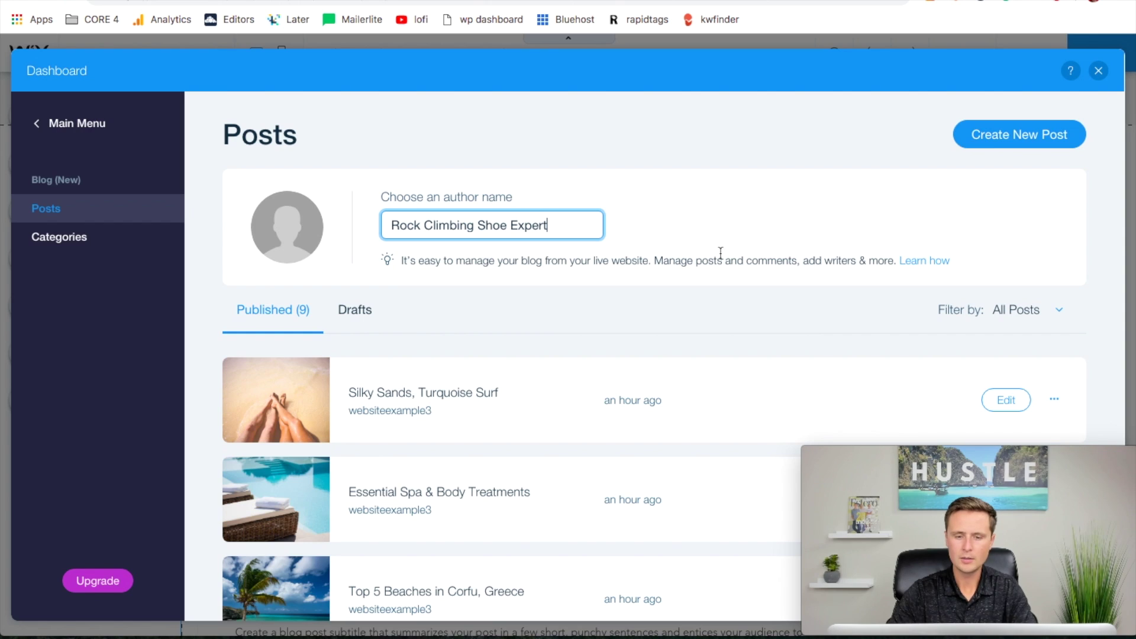
key("Return")
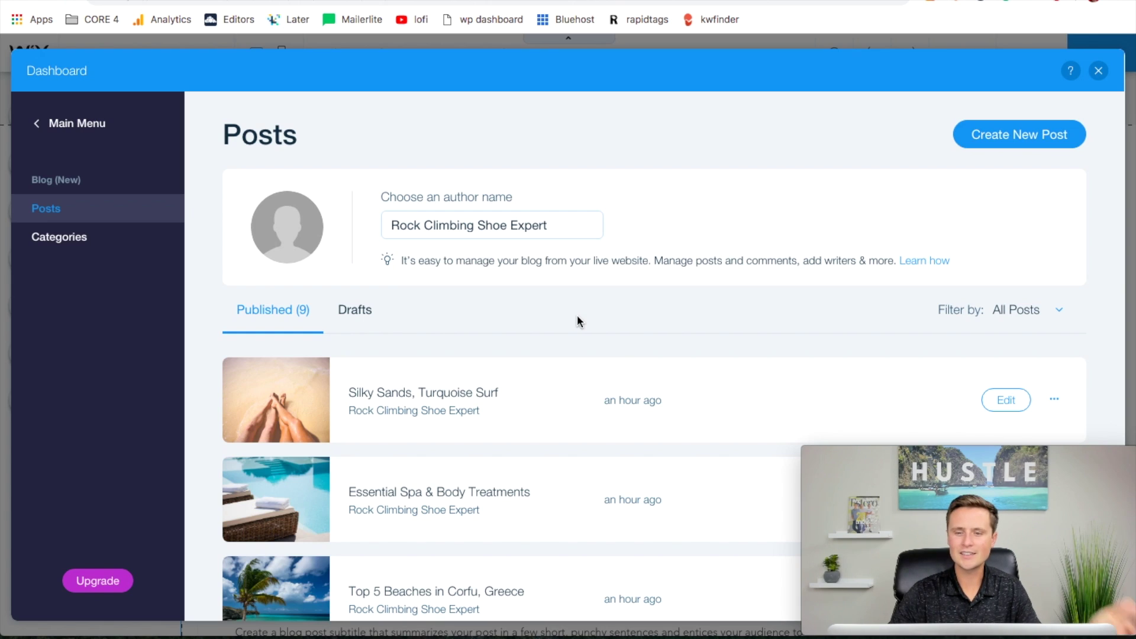
Permanently delete all nine published sample posts from the blog, starting with "Silky Sands, Turquoise Surf".
scroll(577, 315, "down", 4)
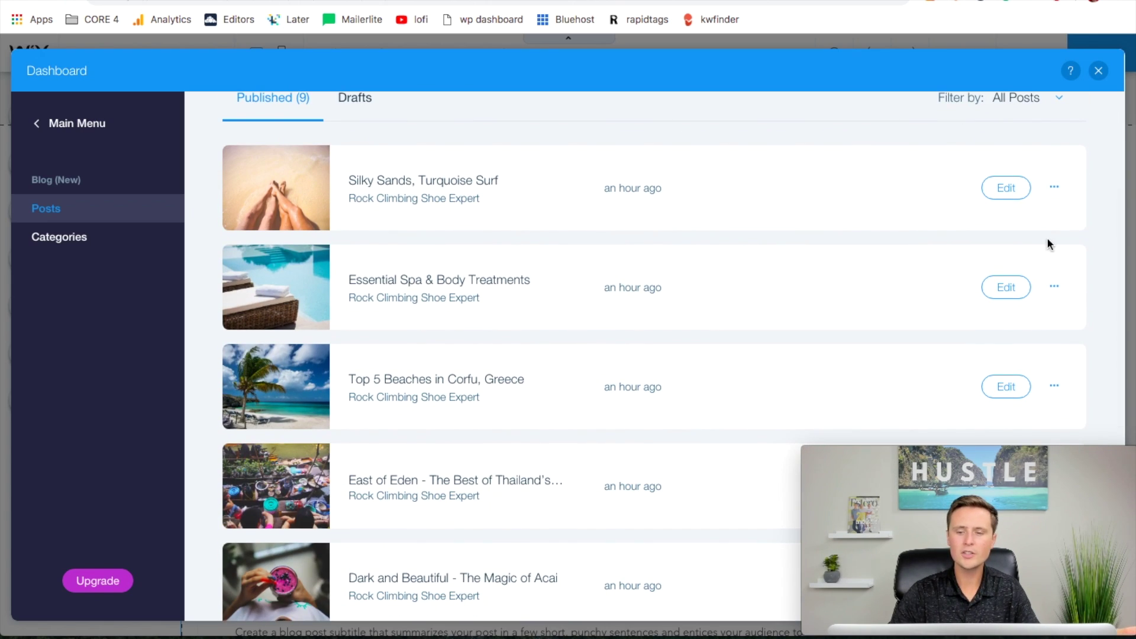
left_click(1057, 190)
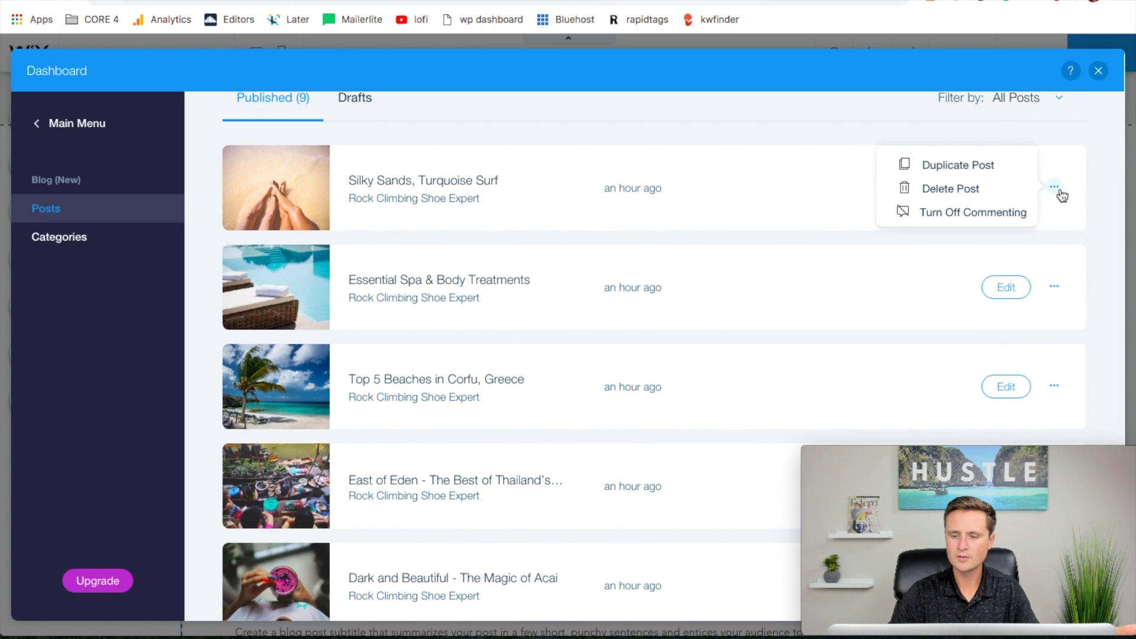
left_click(954, 189)
left_click(751, 408)
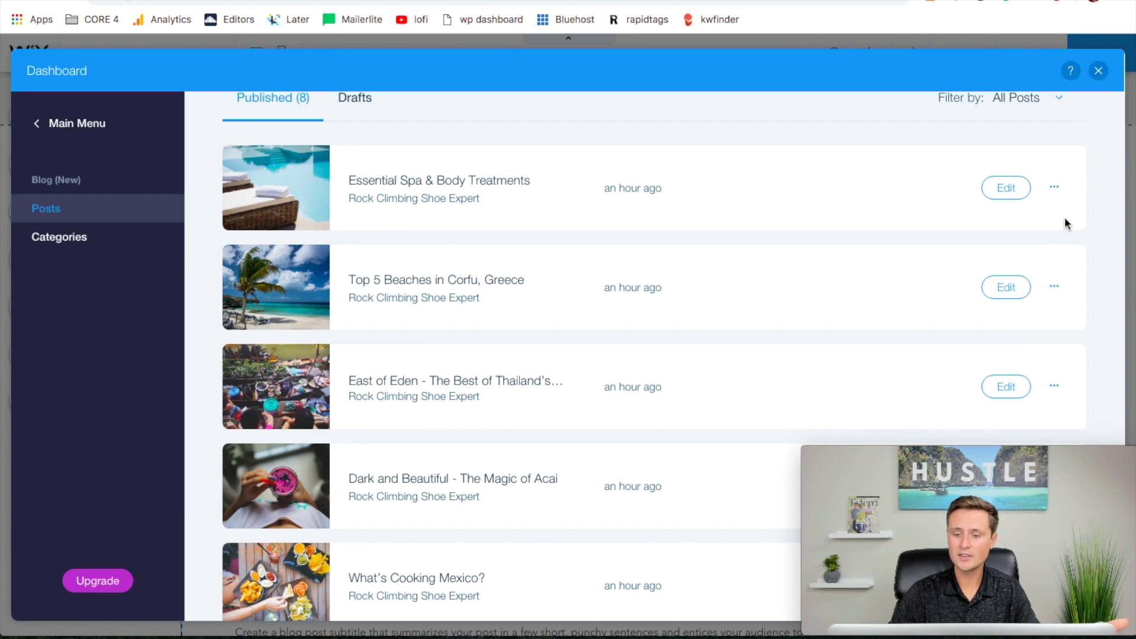
left_click(1055, 187)
left_click(1054, 187)
left_click(924, 189)
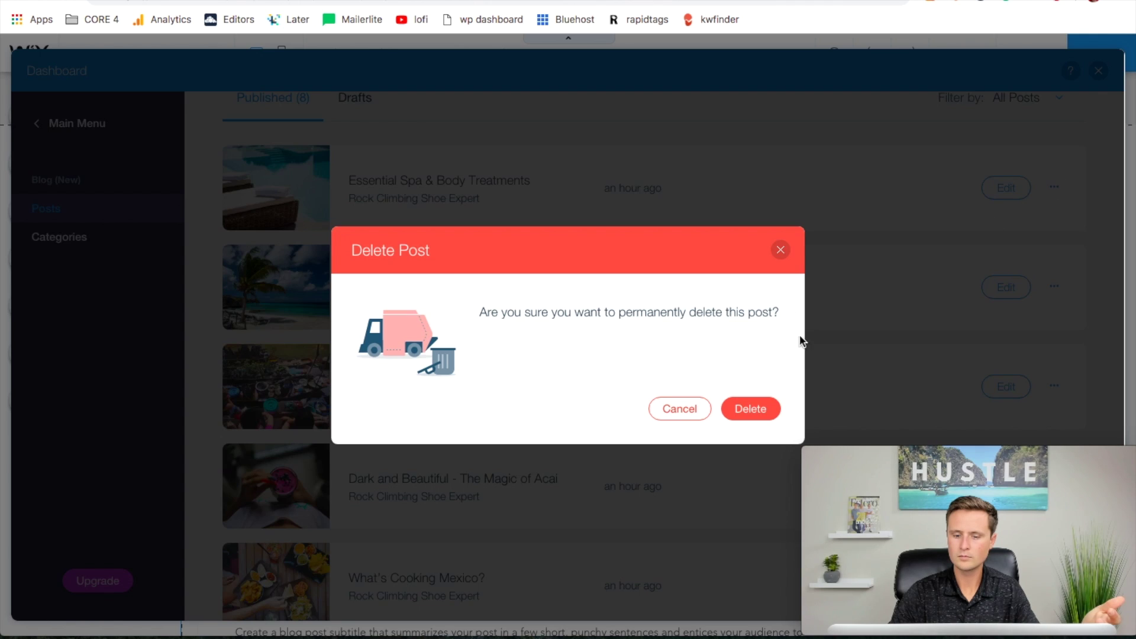
left_click(749, 411)
left_click(1054, 187)
left_click(923, 190)
left_click(750, 409)
left_click(1054, 187)
left_click(923, 190)
left_click(750, 408)
left_click(1054, 187)
left_click(923, 190)
left_click(749, 408)
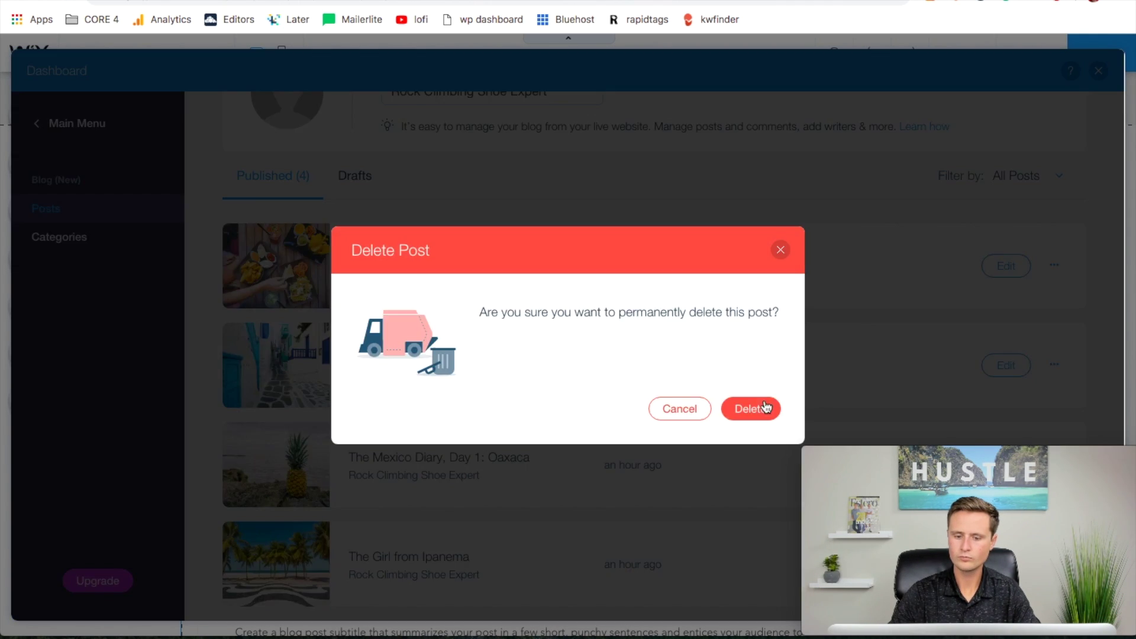
left_click(750, 409)
left_click(750, 408)
left_click(752, 411)
left_click(752, 416)
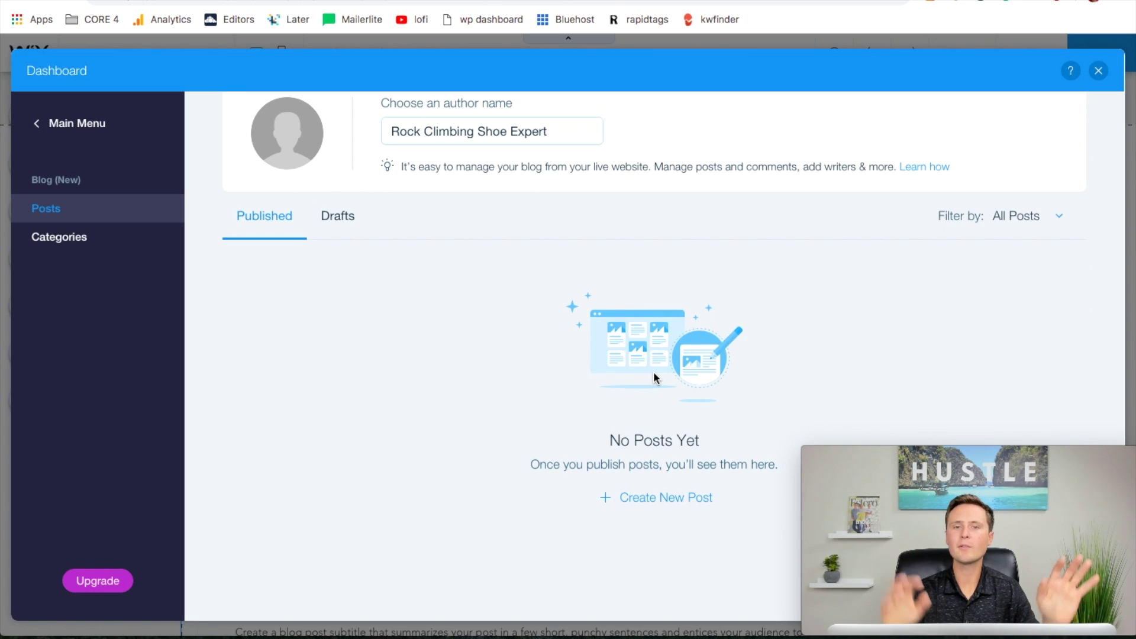
In the blog categories, set the Eat category's label to "Reivews" and its title to "Reviews", and save it.
left_click(55, 240)
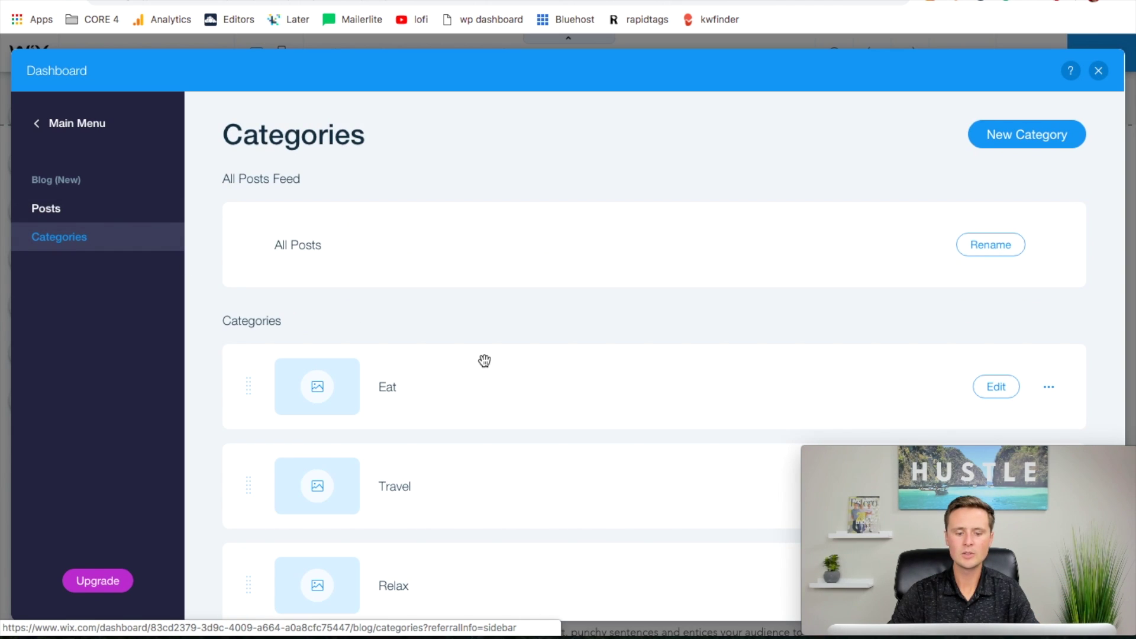
scroll(482, 361, "down", 2)
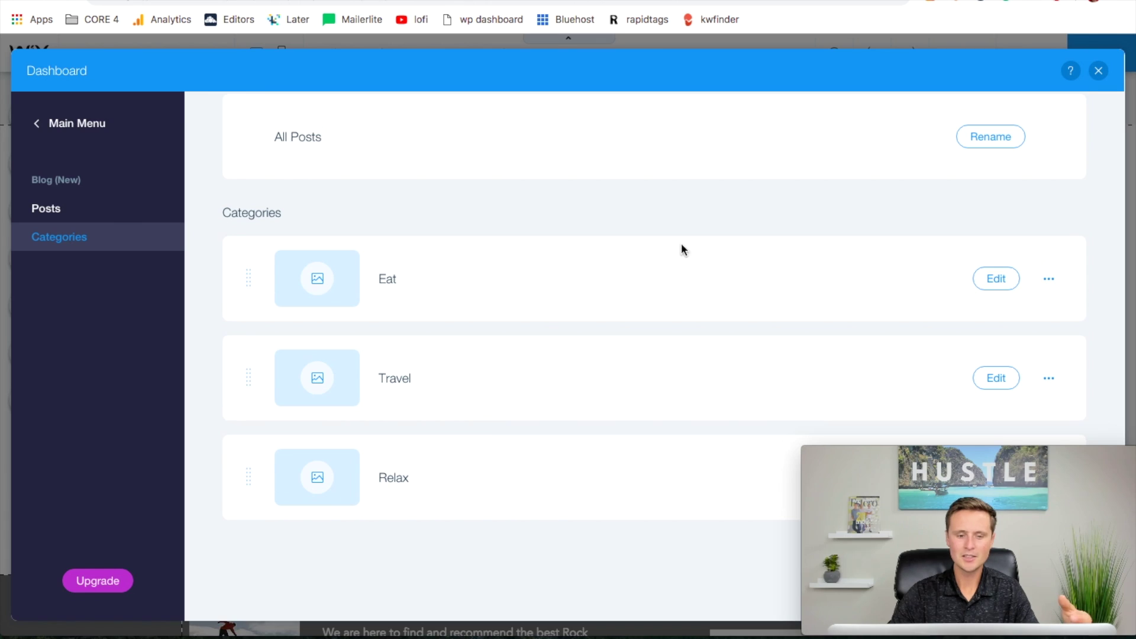
left_click(997, 284)
left_click_drag(325, 266, 198, 266)
type("Reivews")
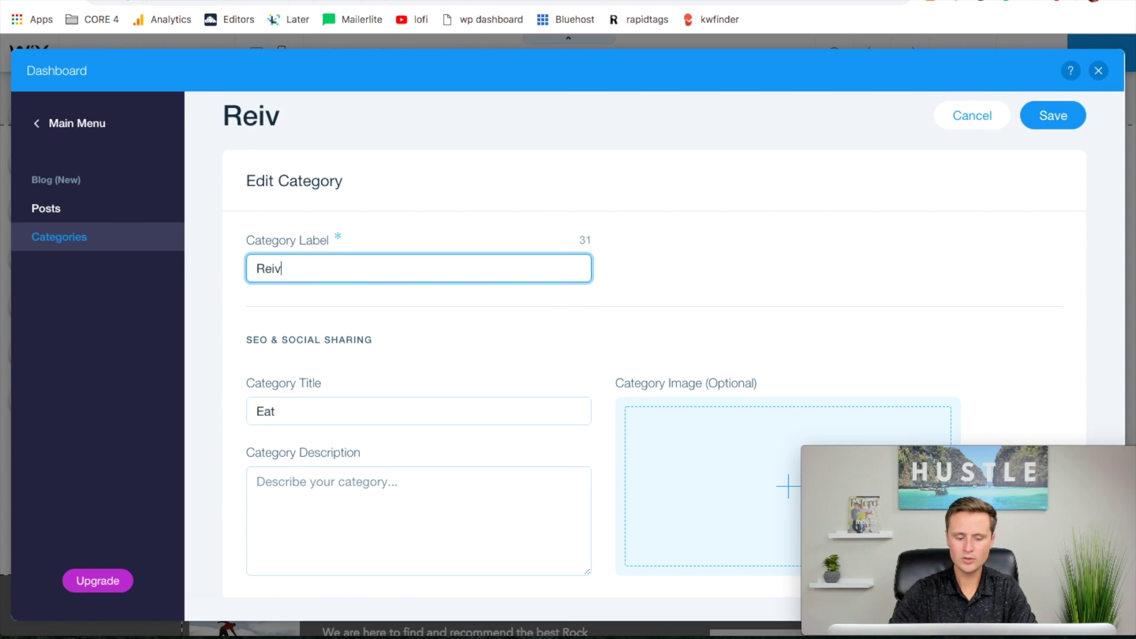
left_click(290, 409)
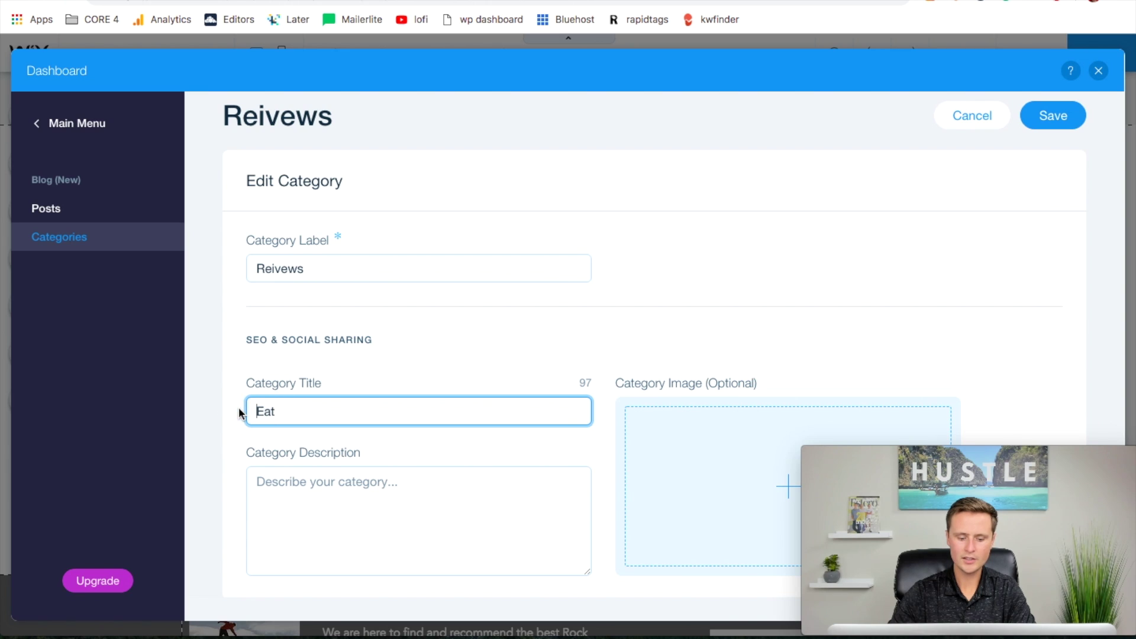
double_click(298, 410)
type("Reviews")
left_click(1052, 117)
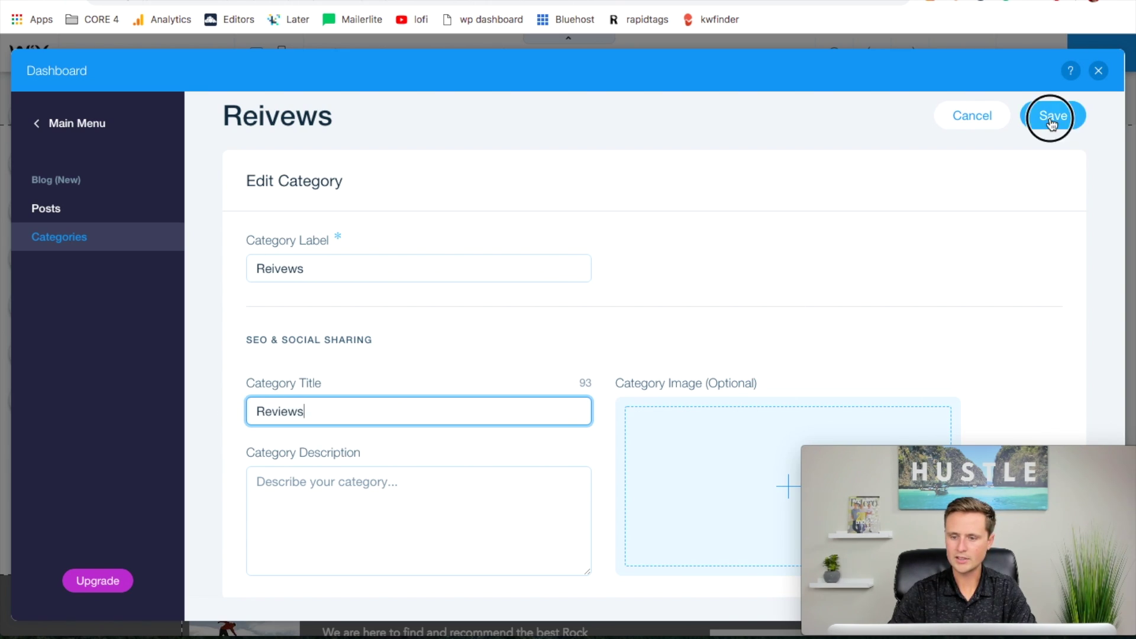
Set both the label and the title of the Travel category to "Top Lists" and save it.
left_click(395, 445)
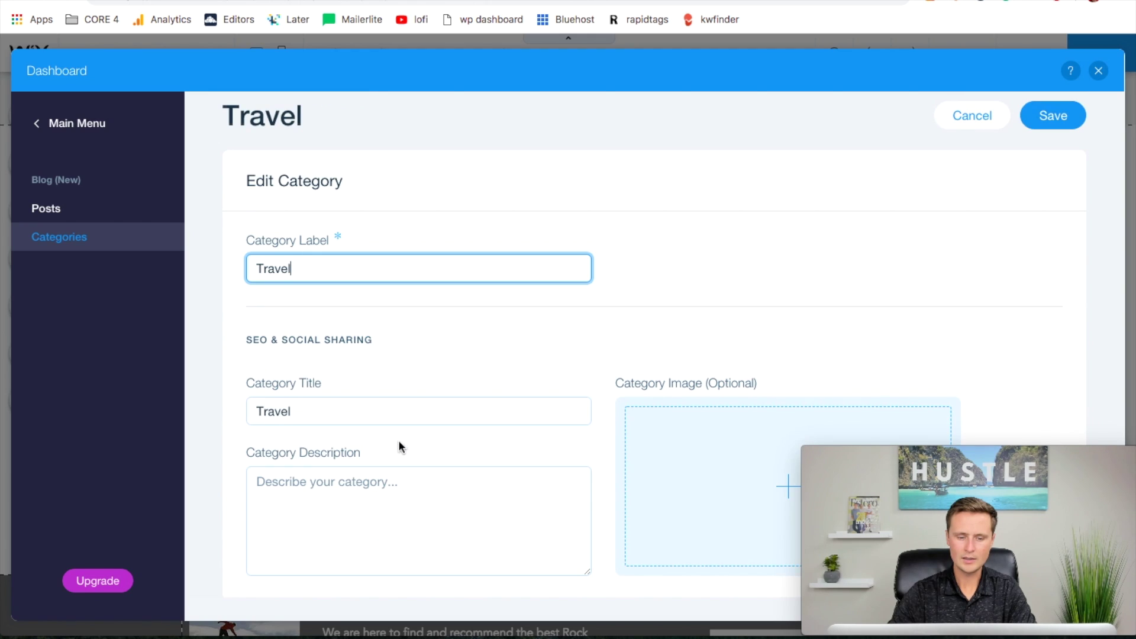
left_click_drag(322, 270, 207, 261)
type("T")
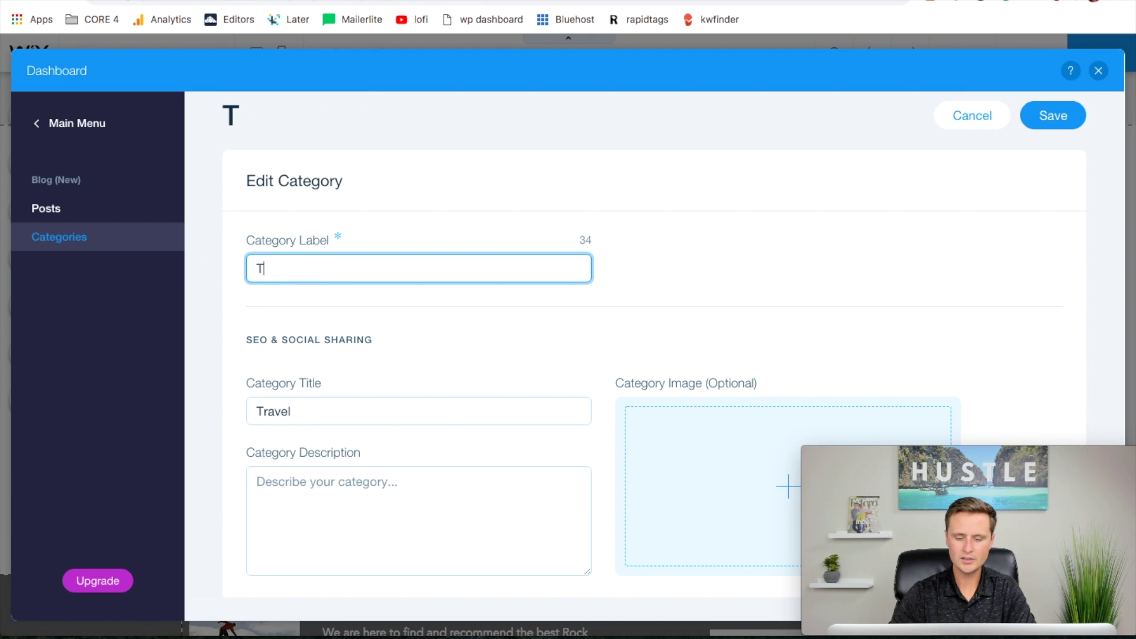
type("op Lists")
left_click_drag(311, 269, 225, 272)
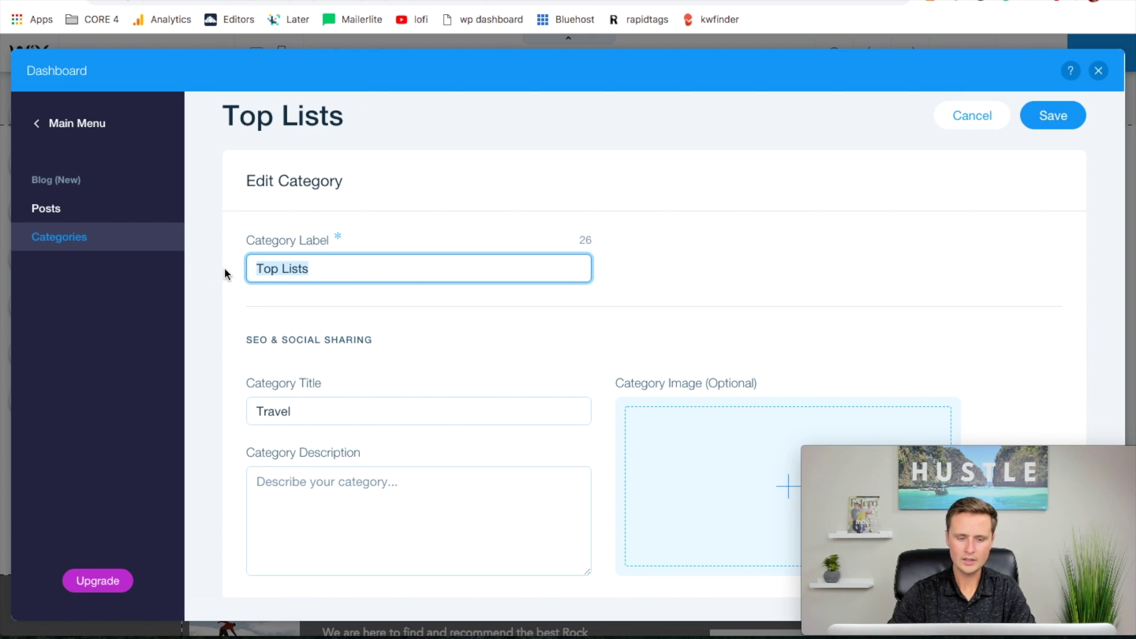
key("super+c")
double_click(324, 408)
key("super+v")
left_click(572, 349)
left_click(1055, 117)
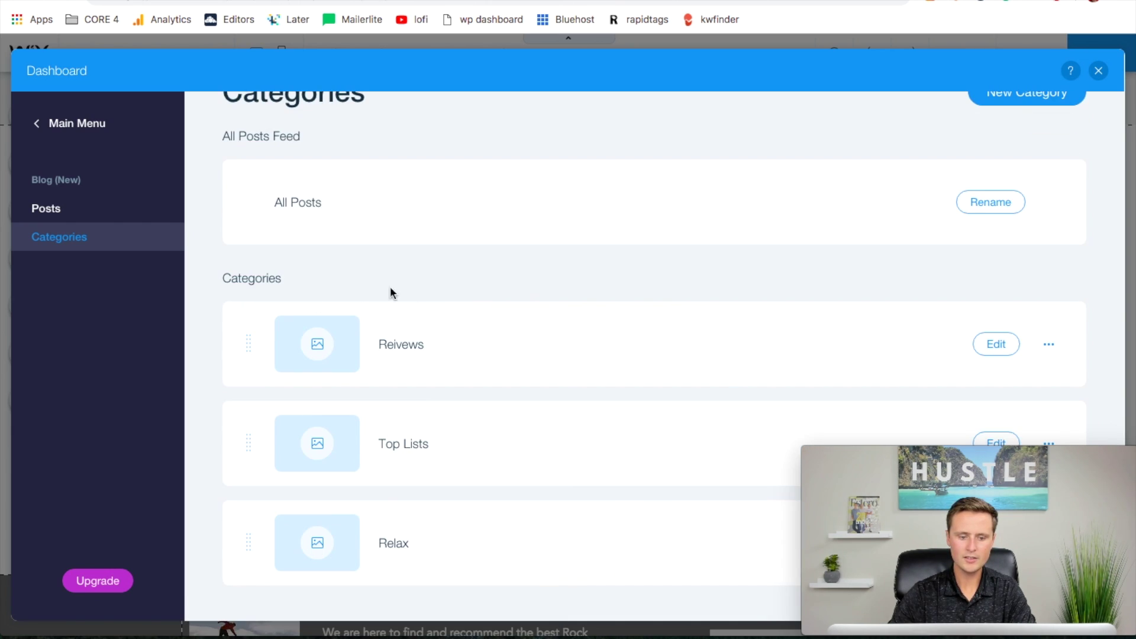
Set both the label and the title of the Relax category to "Education" and save it.
left_click(397, 550)
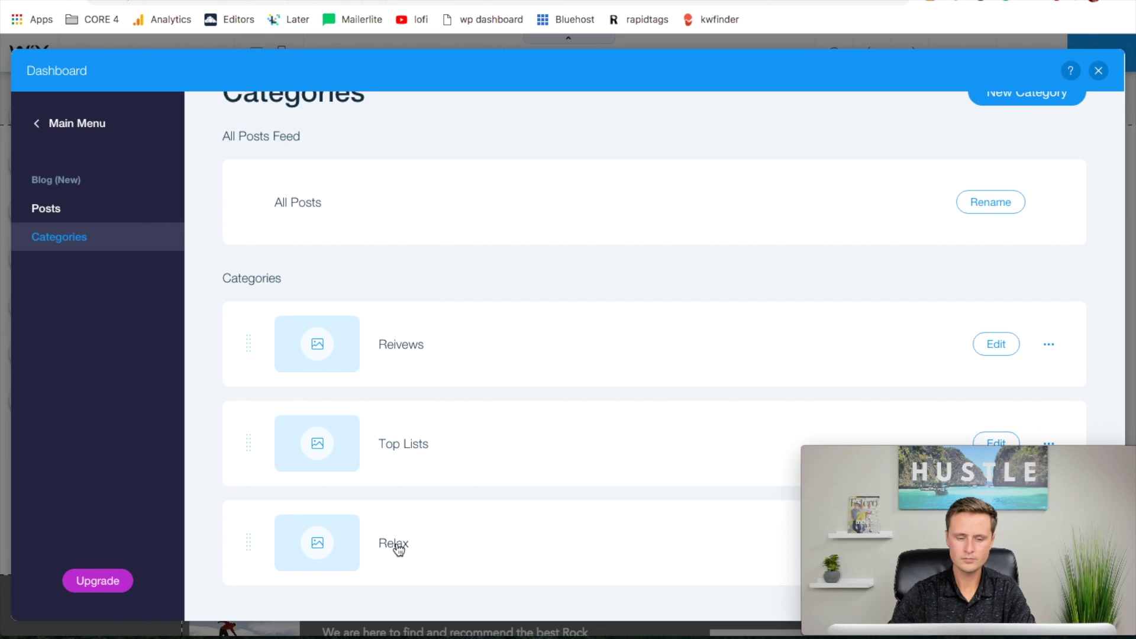
double_click(330, 277)
type("Education")
key("ctrl+a")
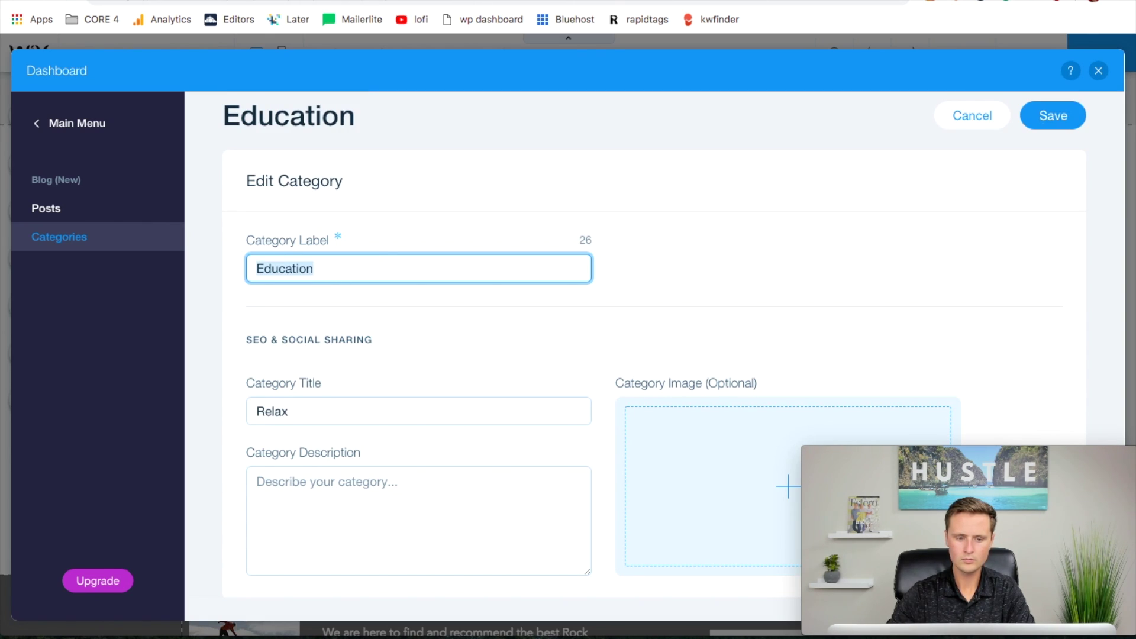
key("ctrl+c")
double_click(325, 398)
key("ctrl+v")
left_click(1053, 116)
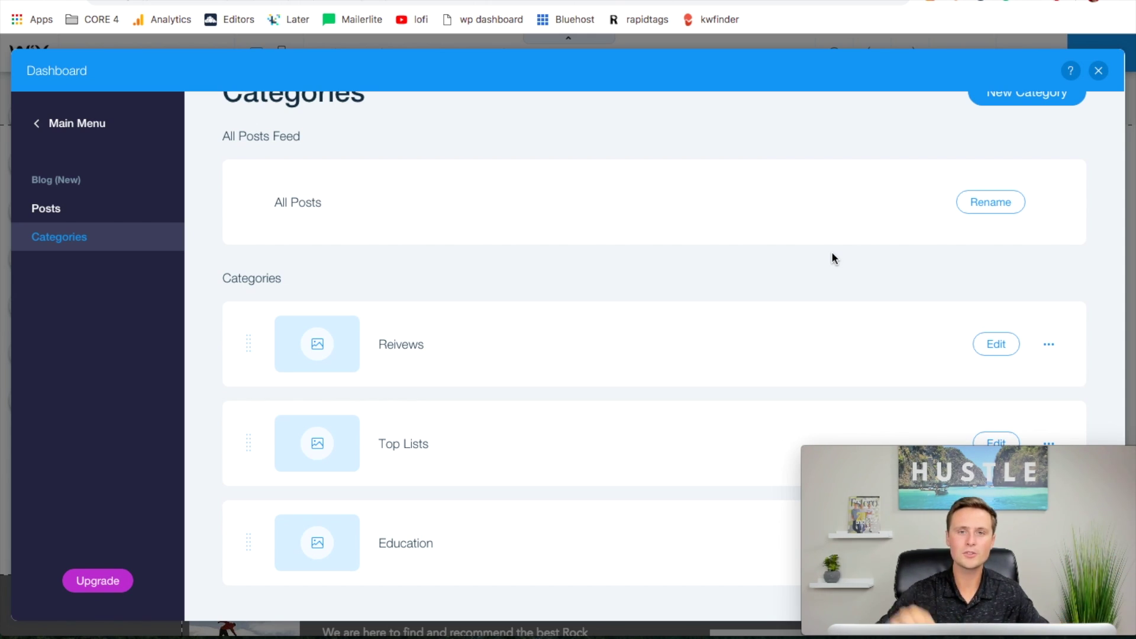
Return to the Blog page in the editor and create a new post from the blog feed's post management.
left_click(1099, 72)
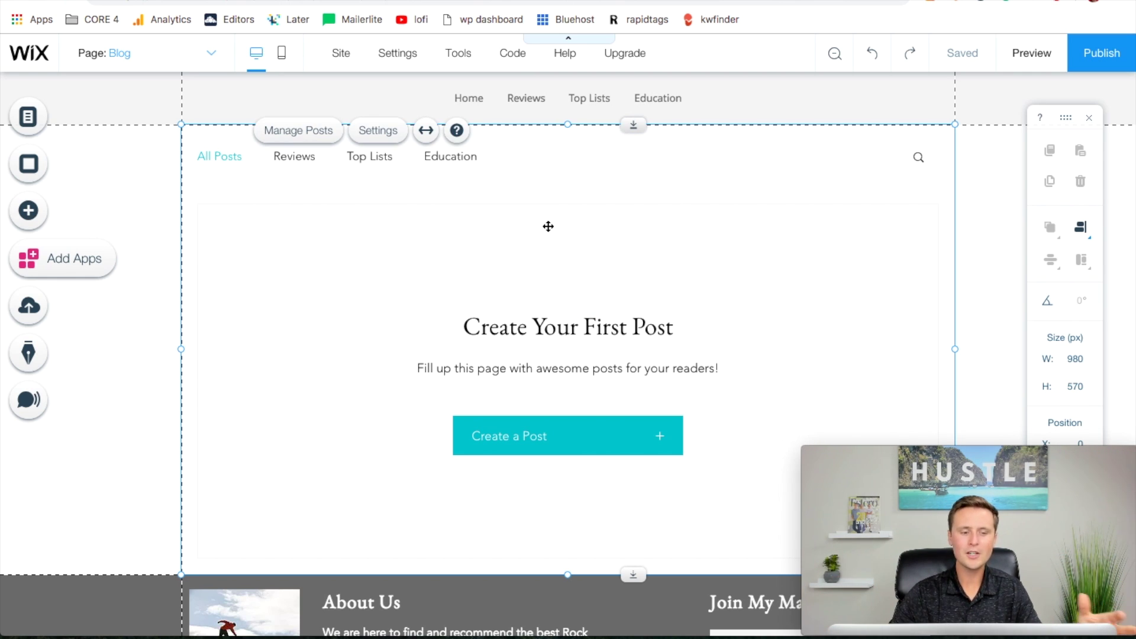
left_click(288, 130)
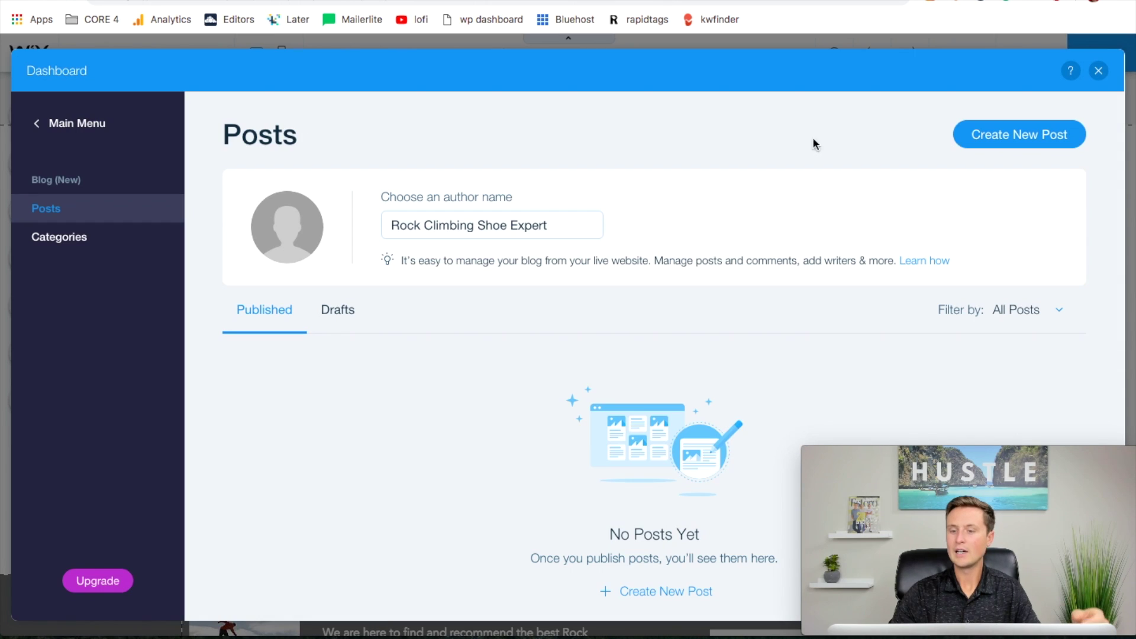
left_click(1017, 145)
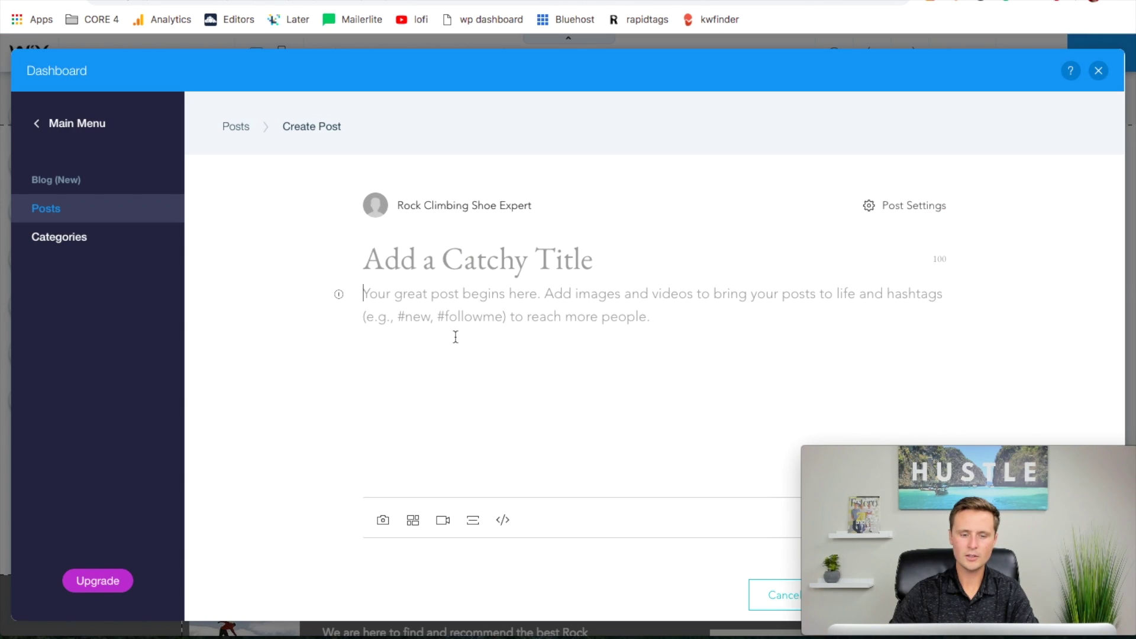
key("super+v")
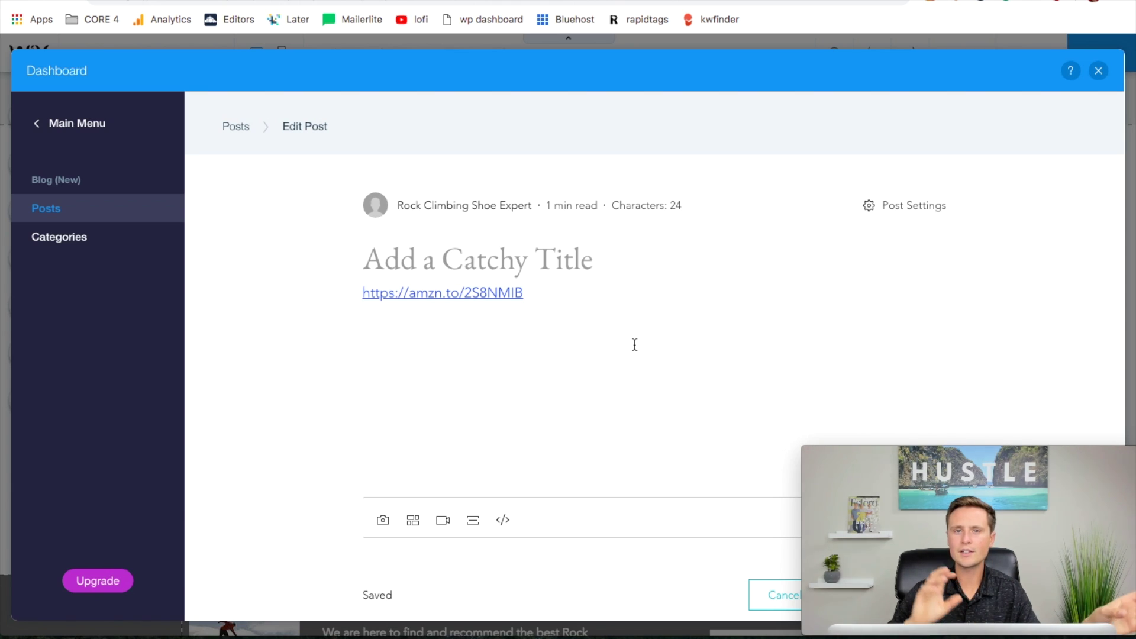
left_click_drag(533, 294, 354, 291)
left_click(582, 378)
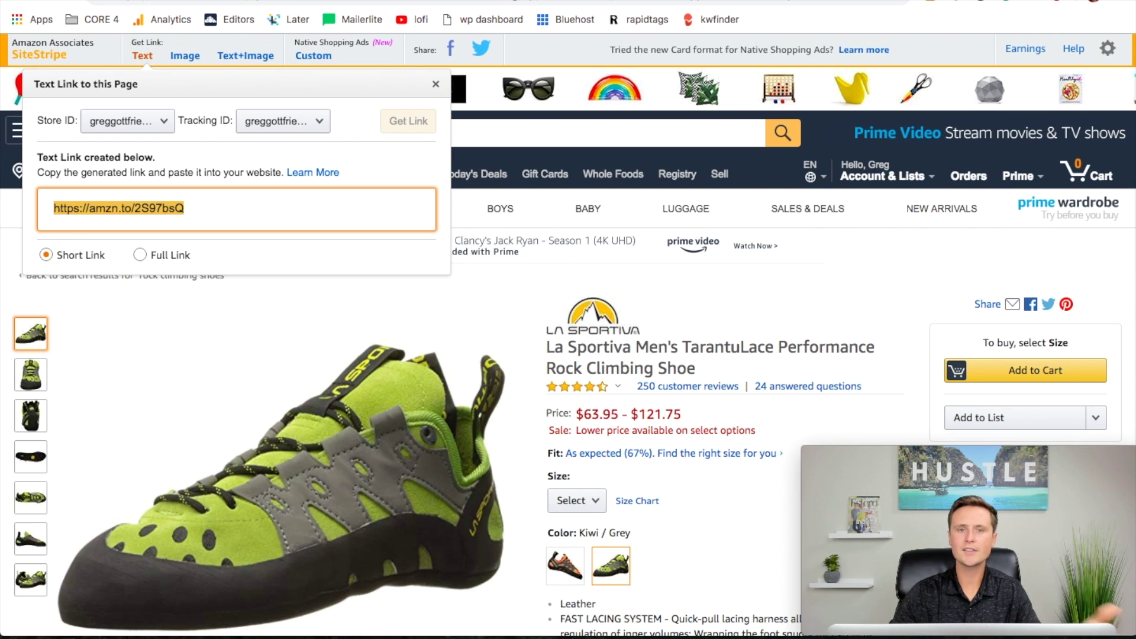
Switch to the TarantuLace shoe's Amazon page, close the text link popup, and examine the customer reviews for review post material.
left_click(414, 1)
left_click(893, 289)
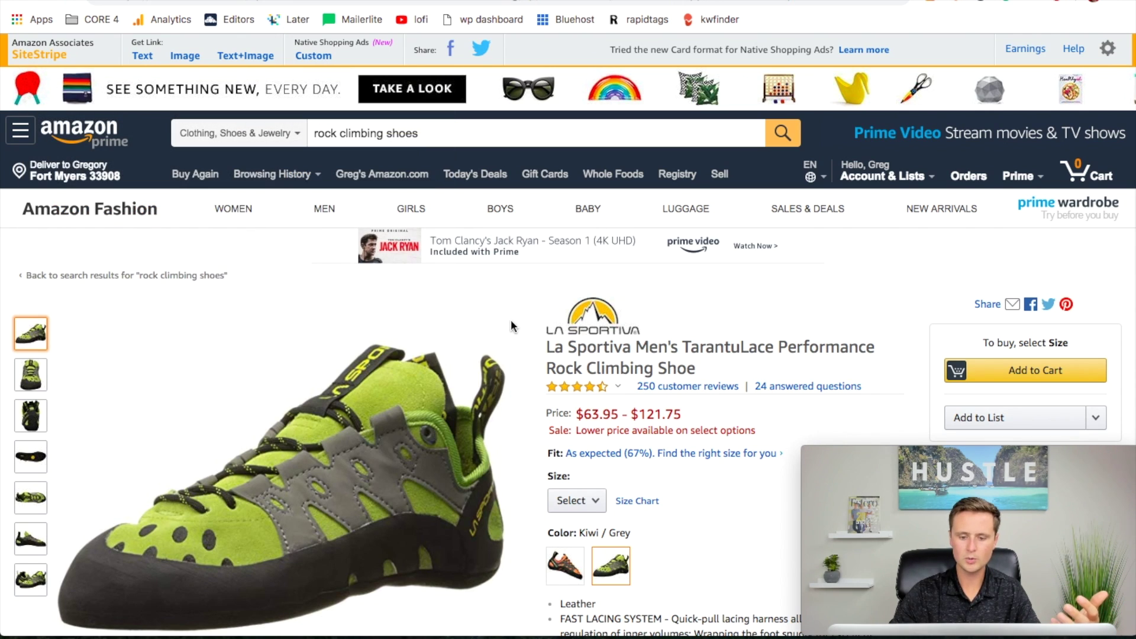
left_click(691, 388)
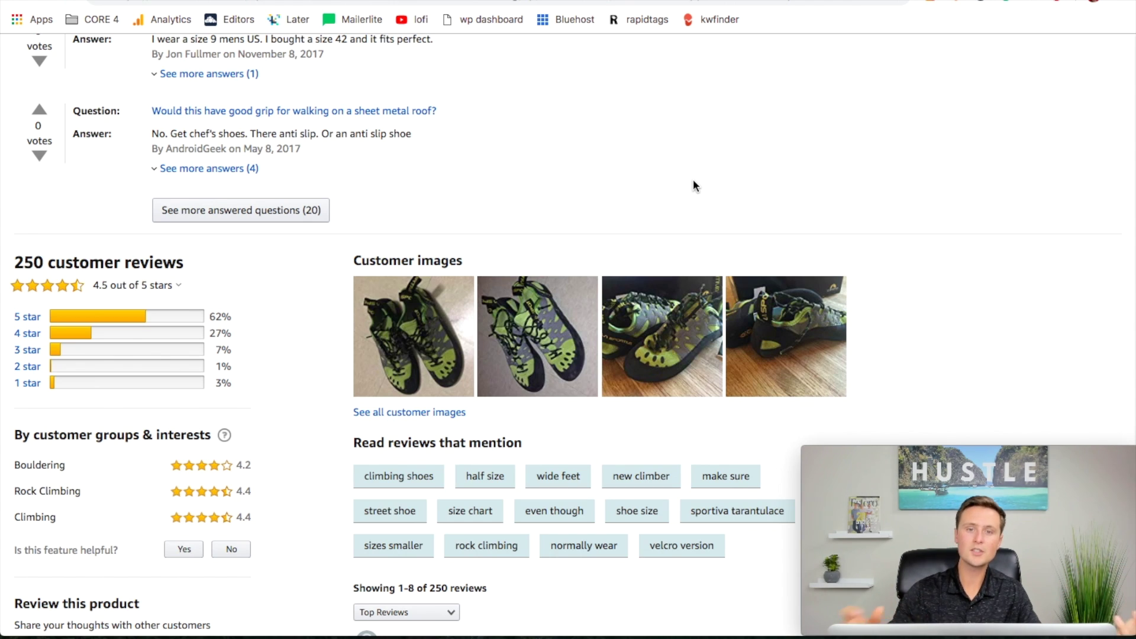
scroll(906, 335, "down", 4)
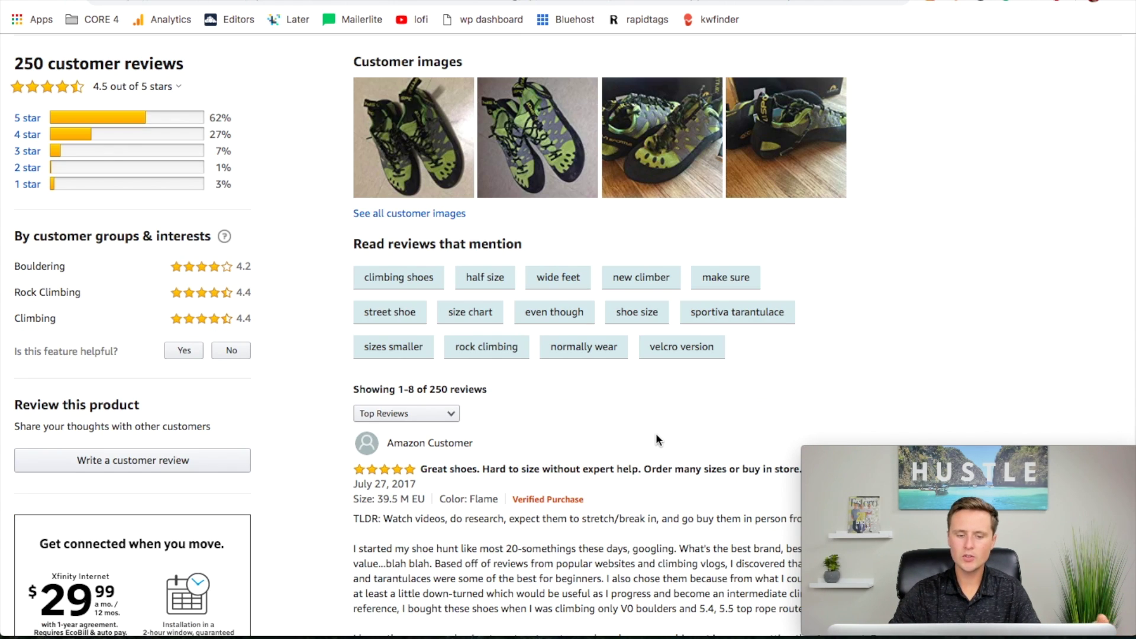
scroll(656, 438, "down", 3)
scroll(655, 438, "down", 2)
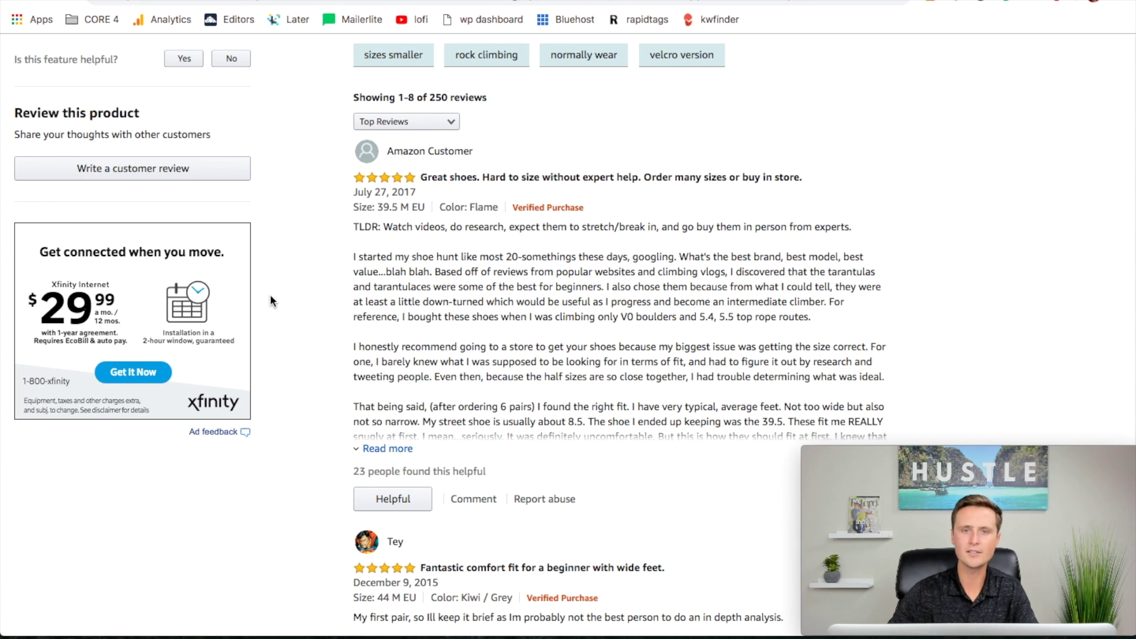
scroll(270, 293, "down", 3)
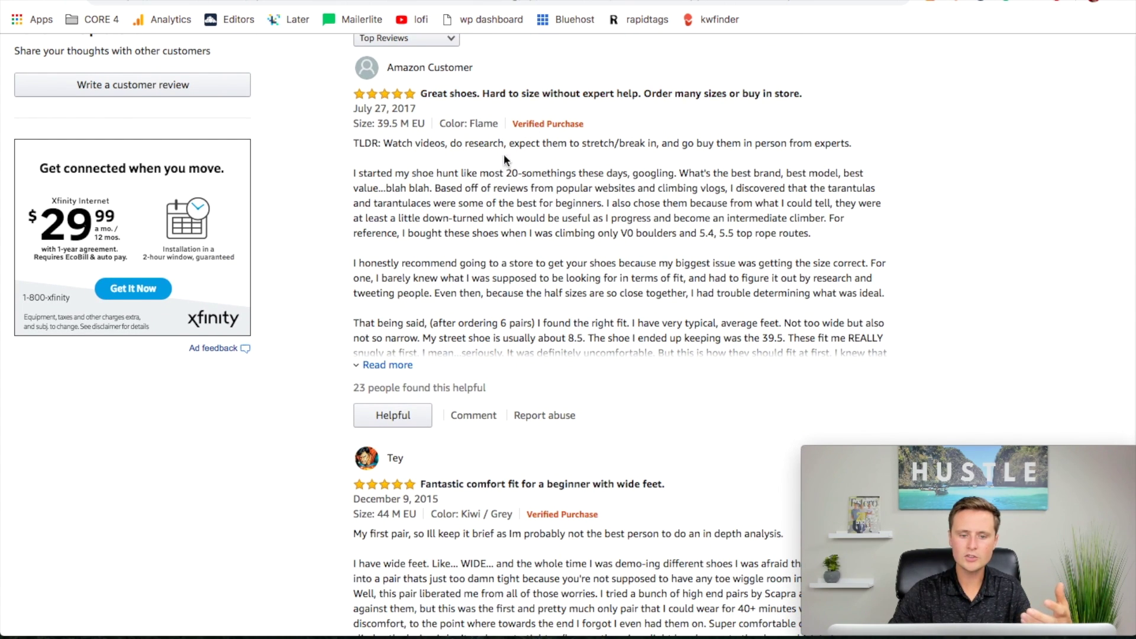
scroll(554, 381, "down", 5)
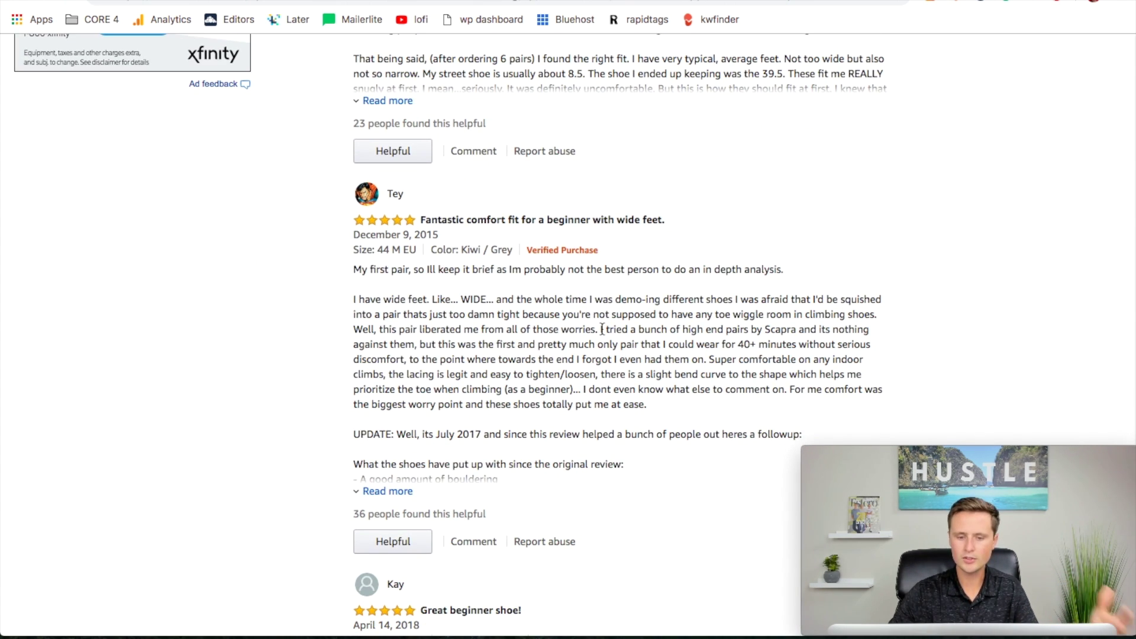
scroll(602, 329, "down", 3)
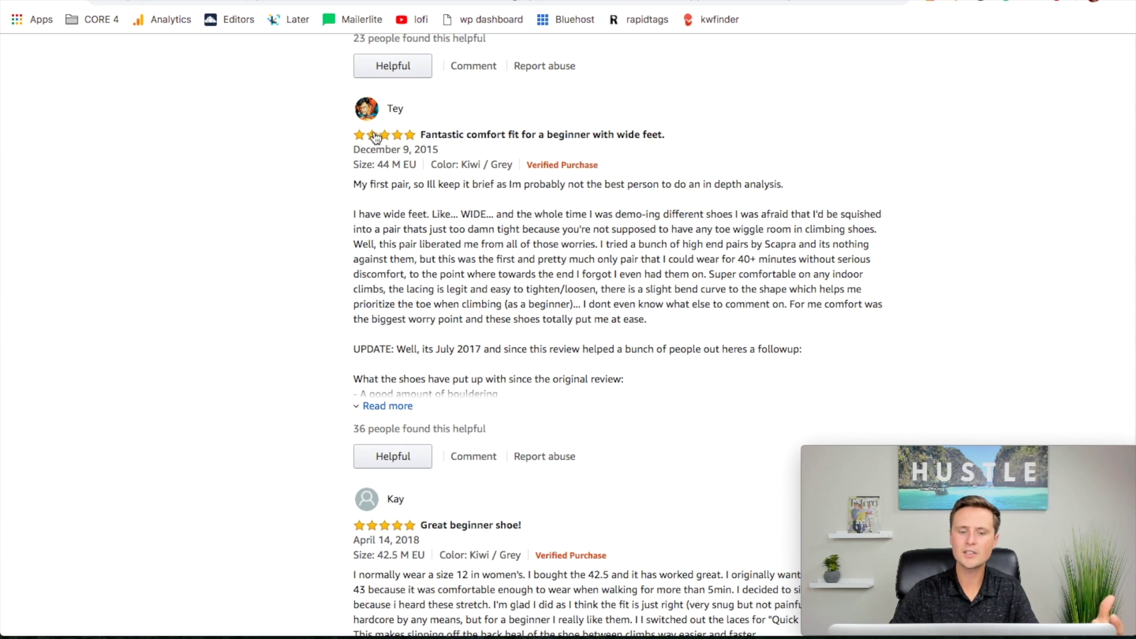
scroll(374, 245, "down", 3)
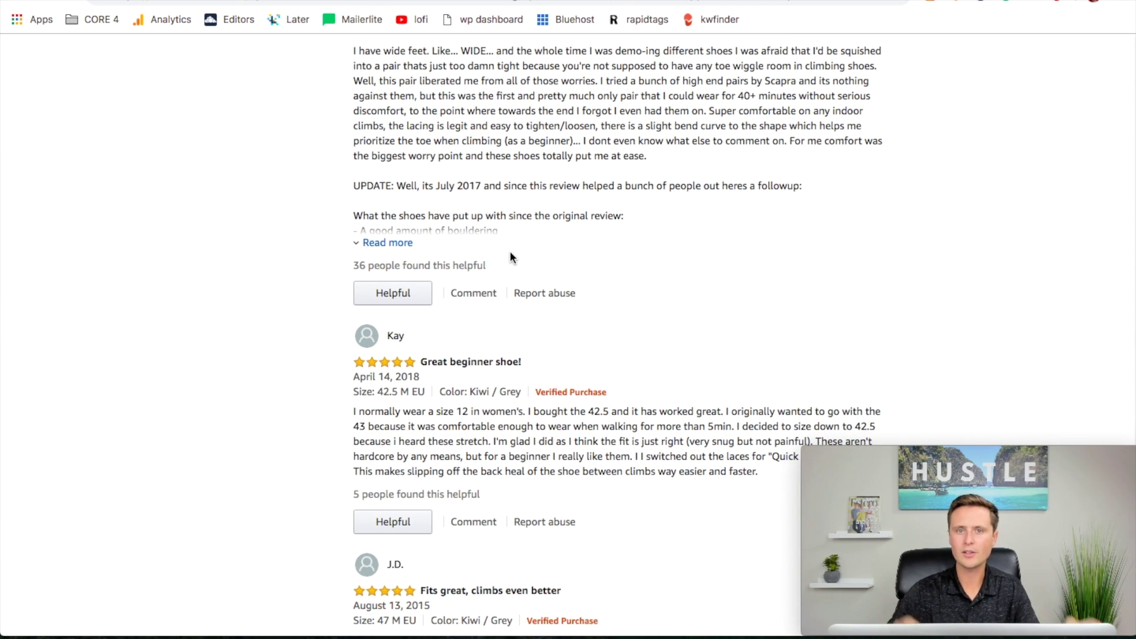
scroll(755, 418, "down", 2)
scroll(755, 420, "up", 2)
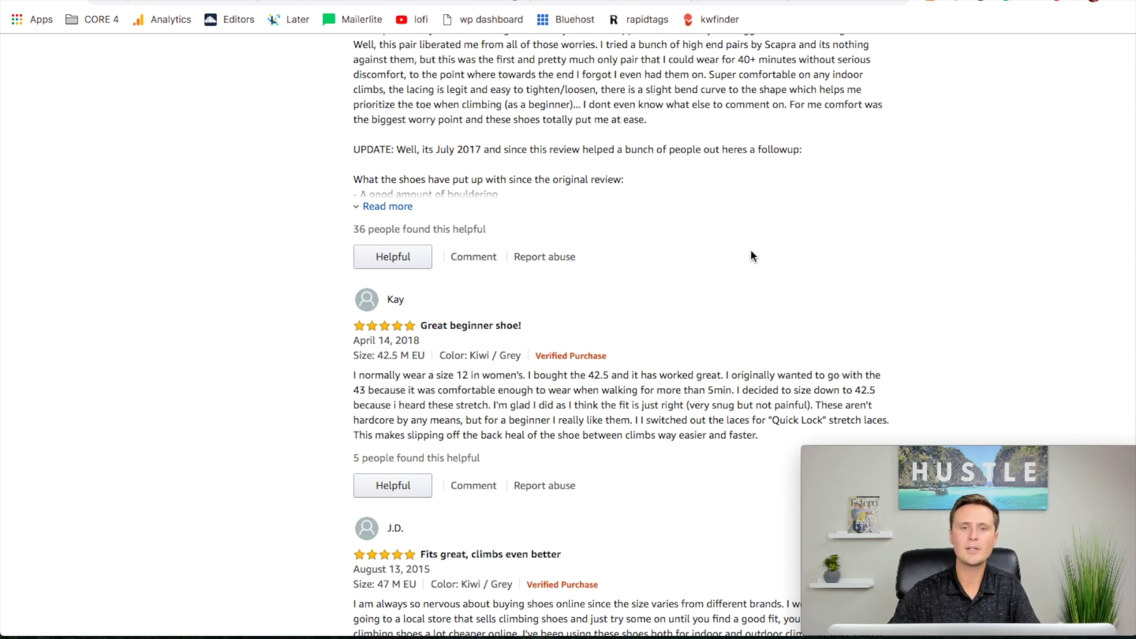
Examine the customer reviews and the customer questions and answers on the TarantuLace product page for details worth using in the review post.
scroll(620, 426, "down", 5)
scroll(620, 429, "down", 2)
scroll(682, 306, "up", 10)
scroll(680, 308, "down", 4)
scroll(683, 284, "down", 3)
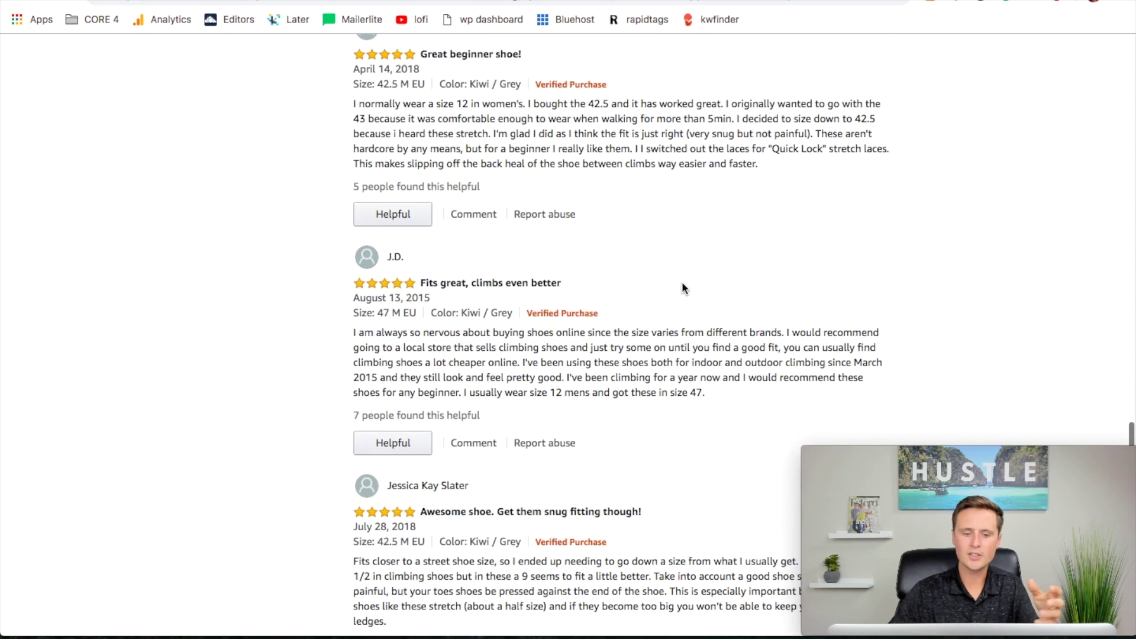
scroll(682, 284, "down", 5)
scroll(683, 284, "up", 1)
scroll(684, 289, "up", 20)
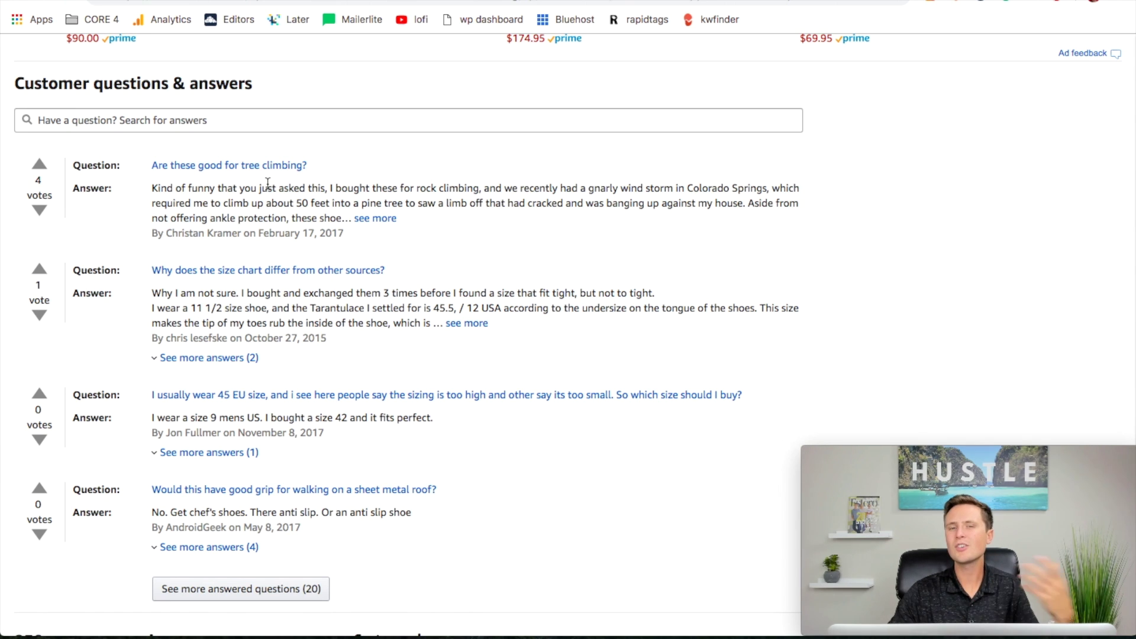
scroll(495, 262, "up", 1)
scroll(495, 262, "down", 2)
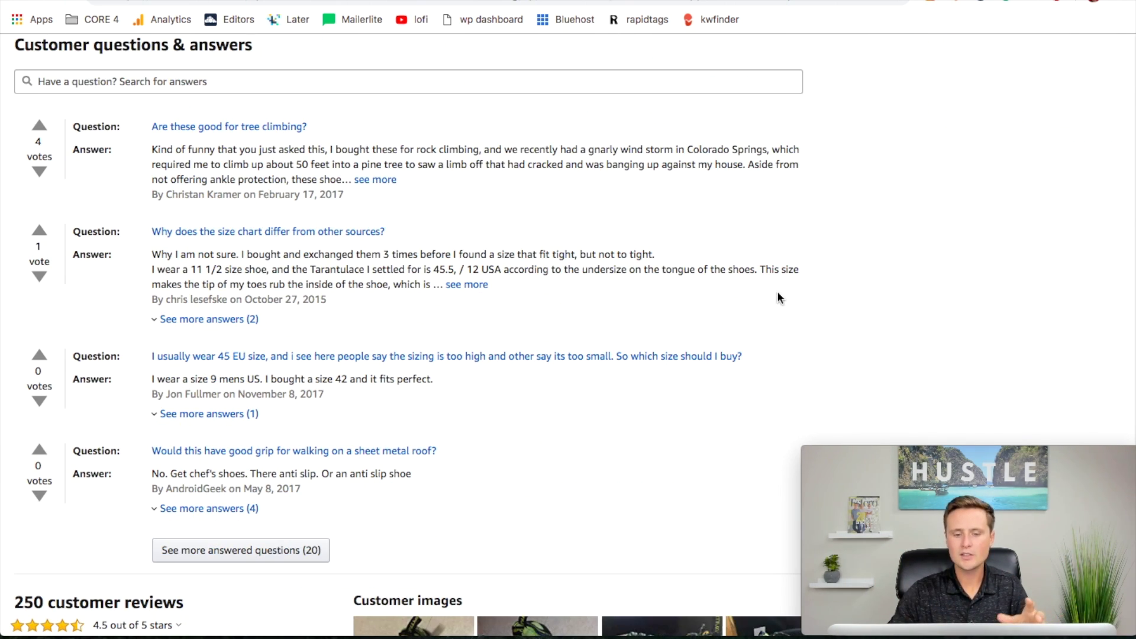
scroll(770, 287, "down", 15)
scroll(598, 329, "up", 4)
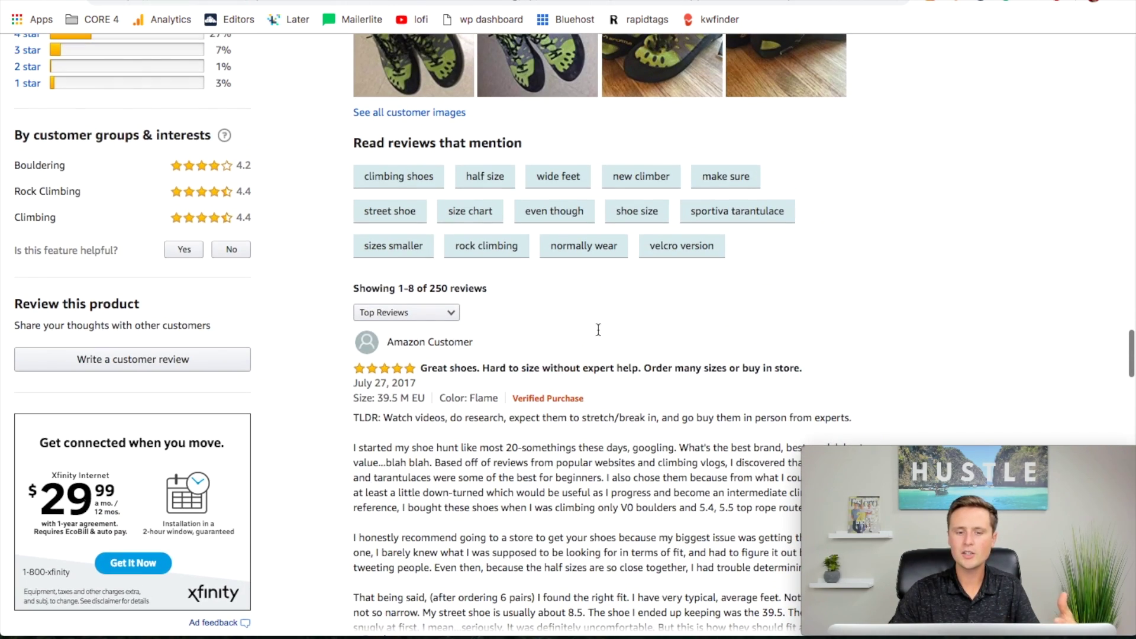
Examine the TarantuLace shoe's product details, related items and review topics on the Amazon page.
scroll(598, 331, "up", 5)
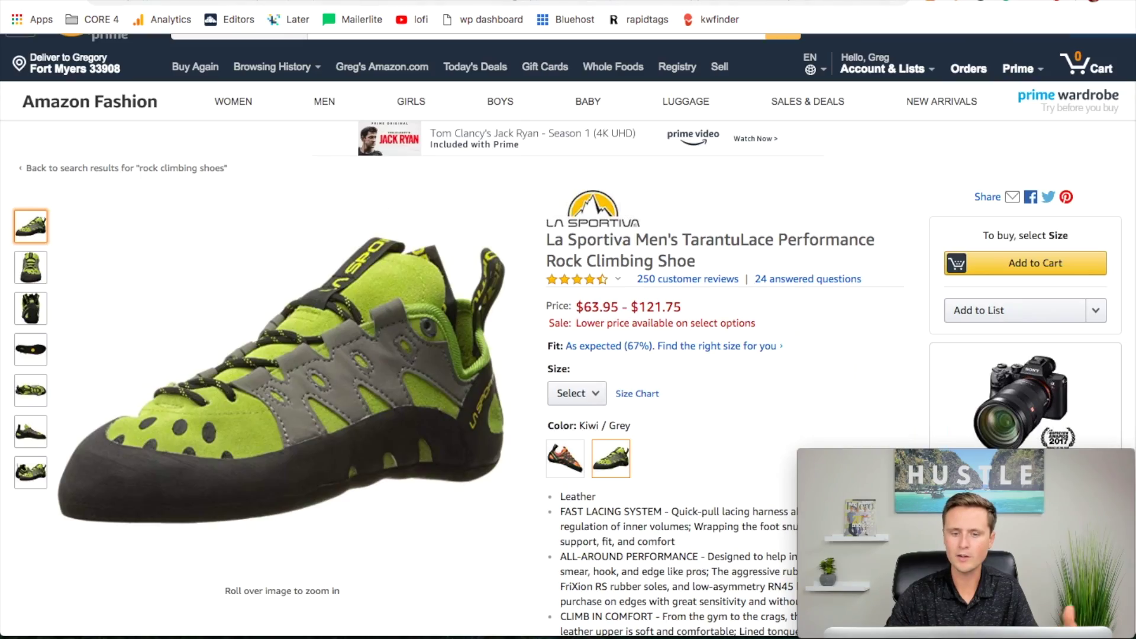
scroll(615, 312, "down", 10)
scroll(616, 312, "down", 15)
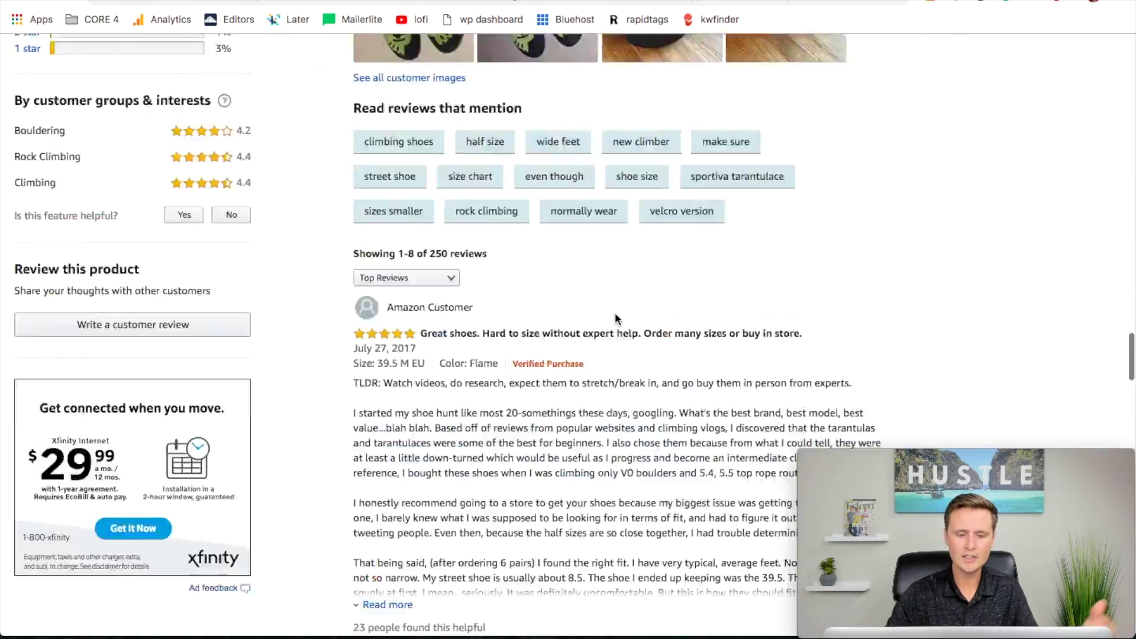
scroll(616, 312, "up", 10)
scroll(616, 319, "down", 5)
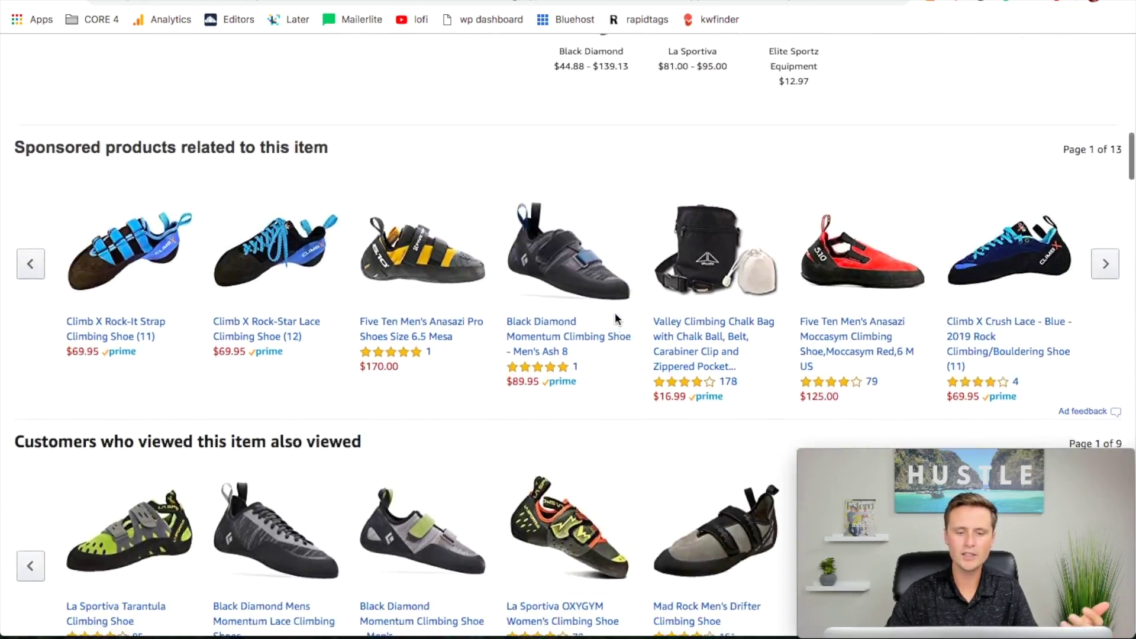
scroll(615, 319, "up", 15)
scroll(901, 304, "down", 2)
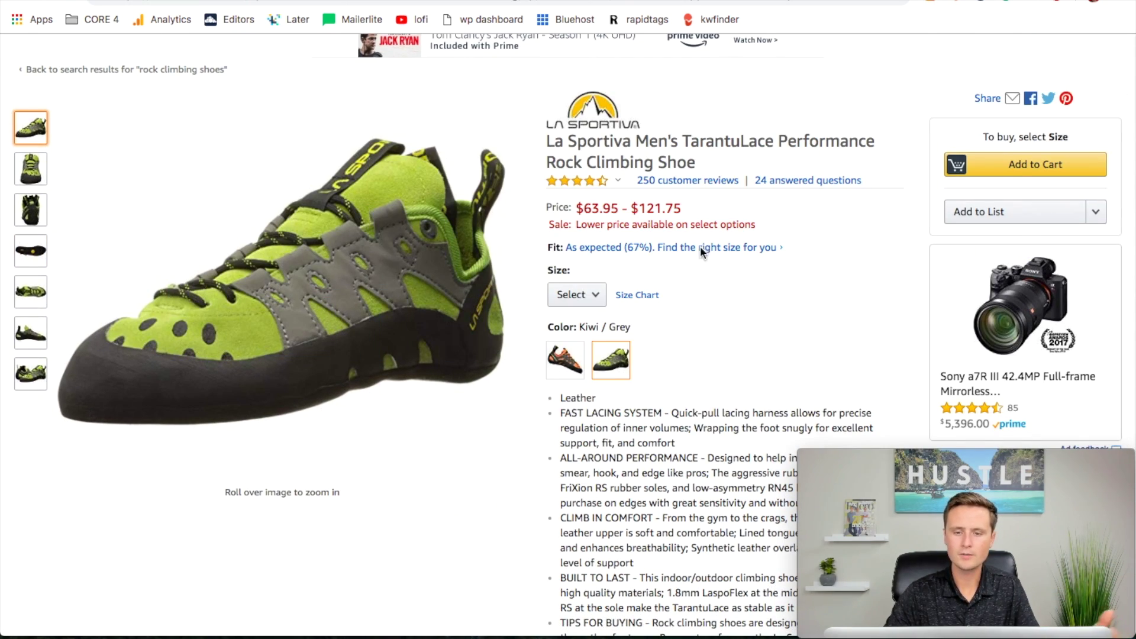
scroll(825, 318, "down", 1)
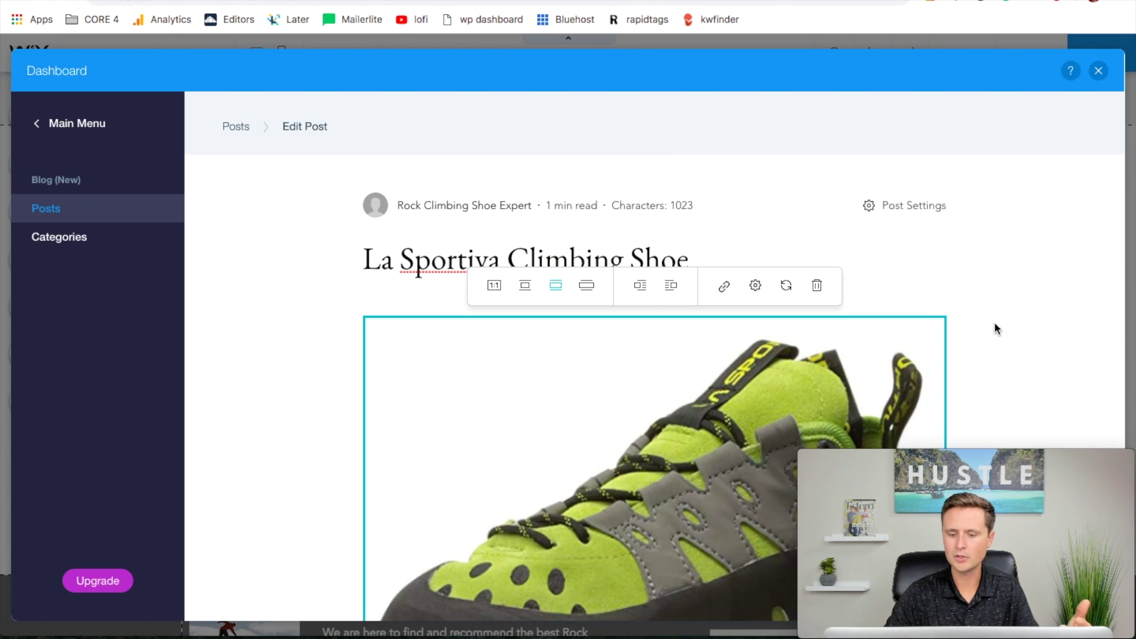
In the "La Sportiva Climbing Shoe" post in Wix, check the shoe image's affiliate link and apply its link settings.
scroll(994, 322, "down", 5)
scroll(996, 329, "down", 3)
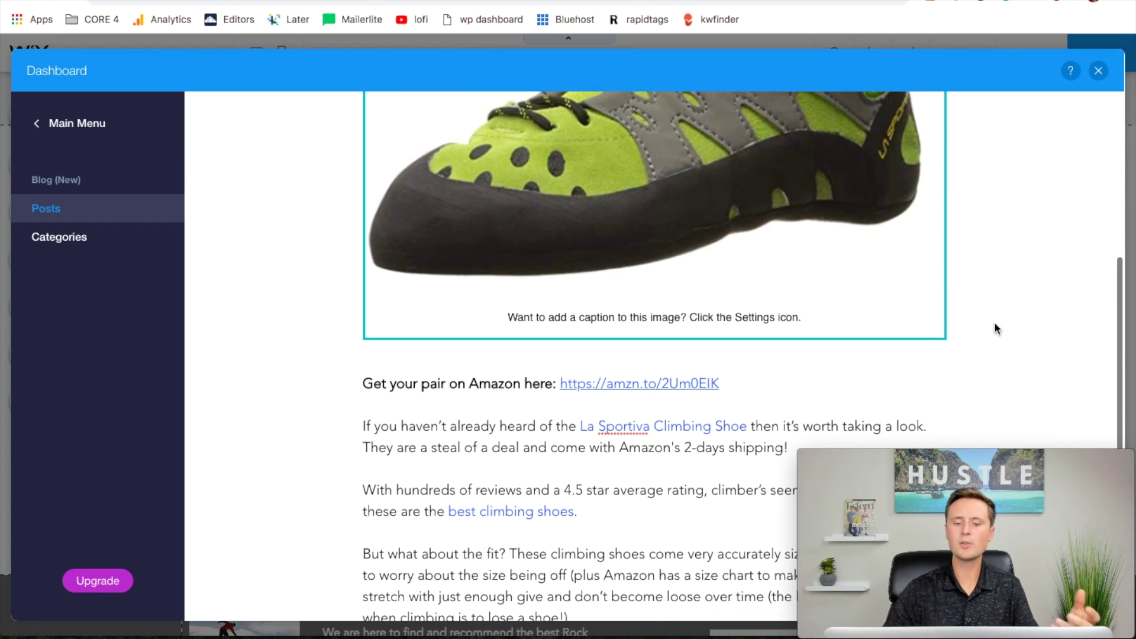
scroll(995, 329, "up", 5)
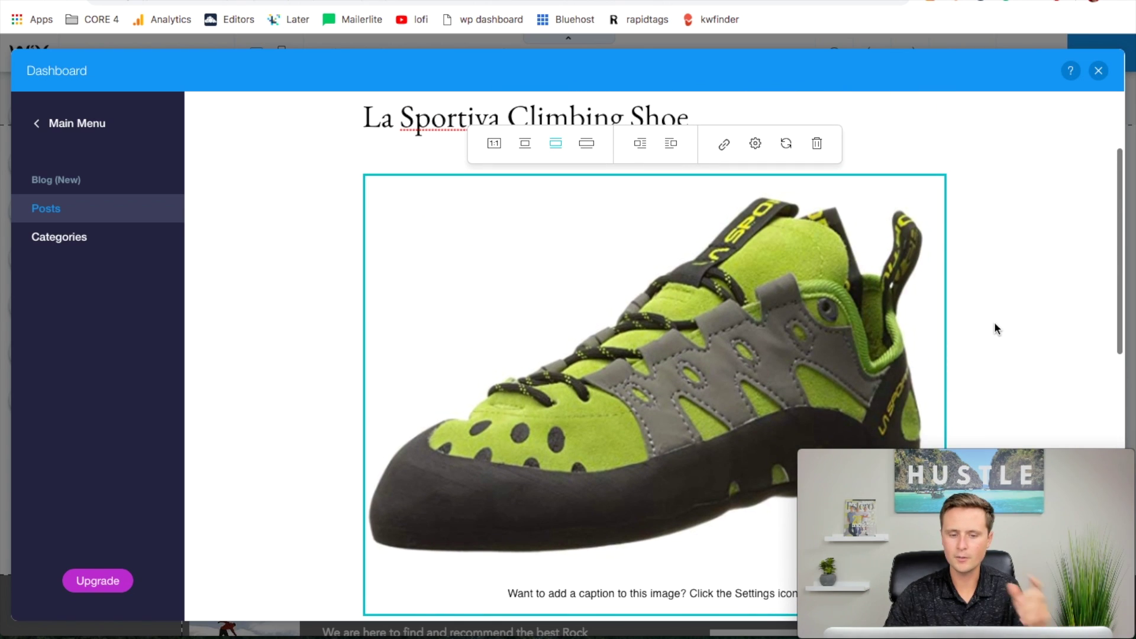
left_click(726, 152)
left_click_drag(700, 157, 525, 157)
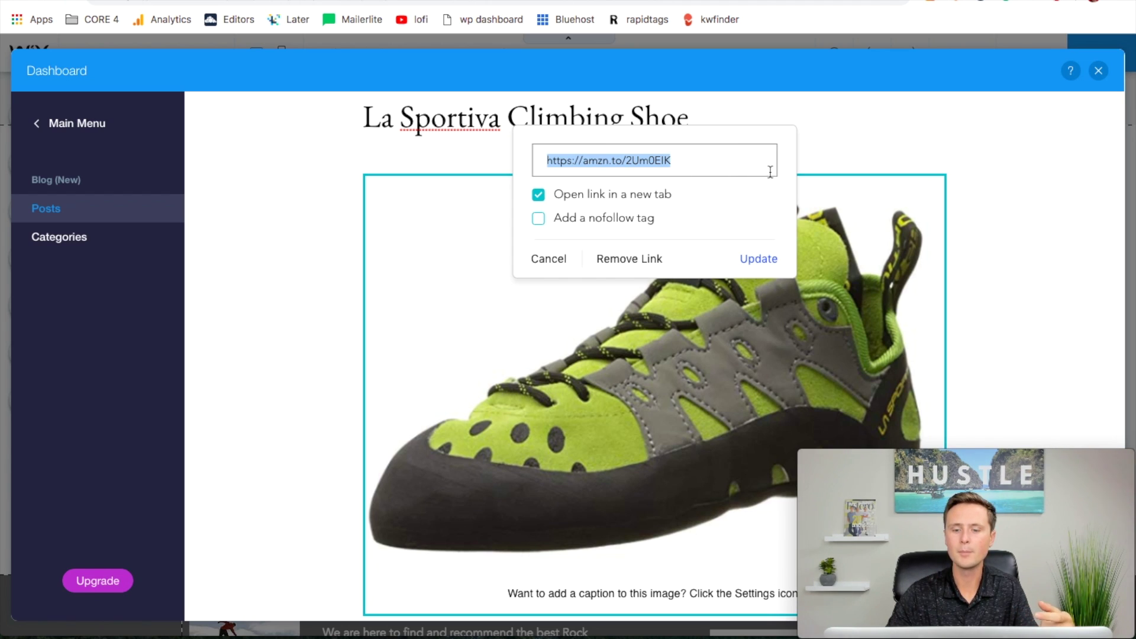
left_click(762, 261)
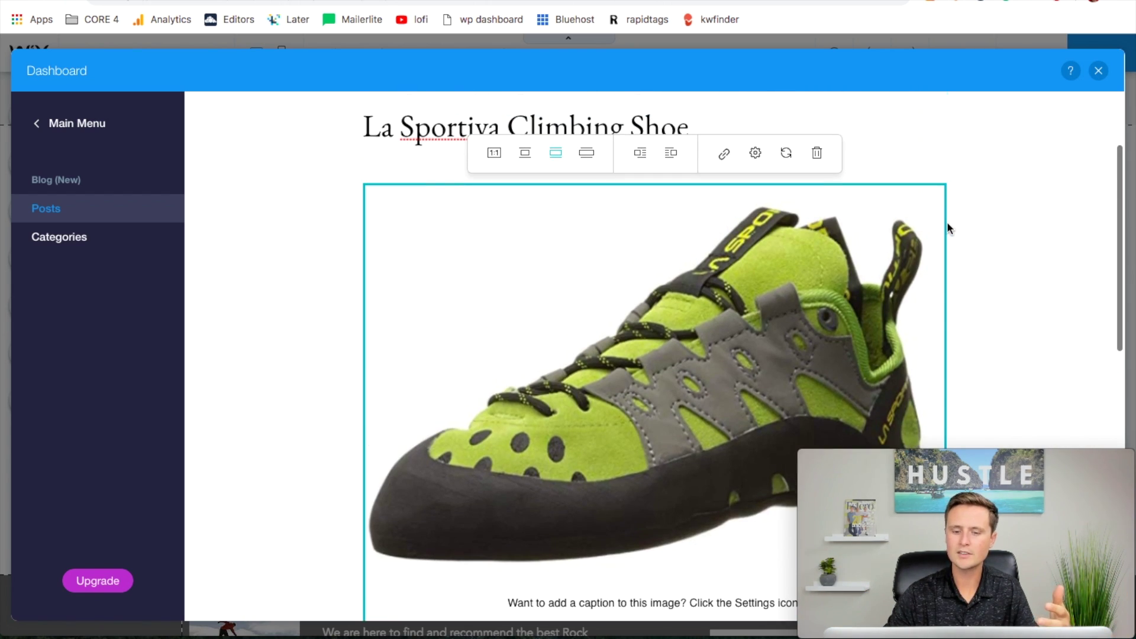
Check the link settings of the Amazon URL in the first "Get your pair on Amazon here" line and apply them.
scroll(946, 221, "down", 3)
scroll(1039, 227, "down", 5)
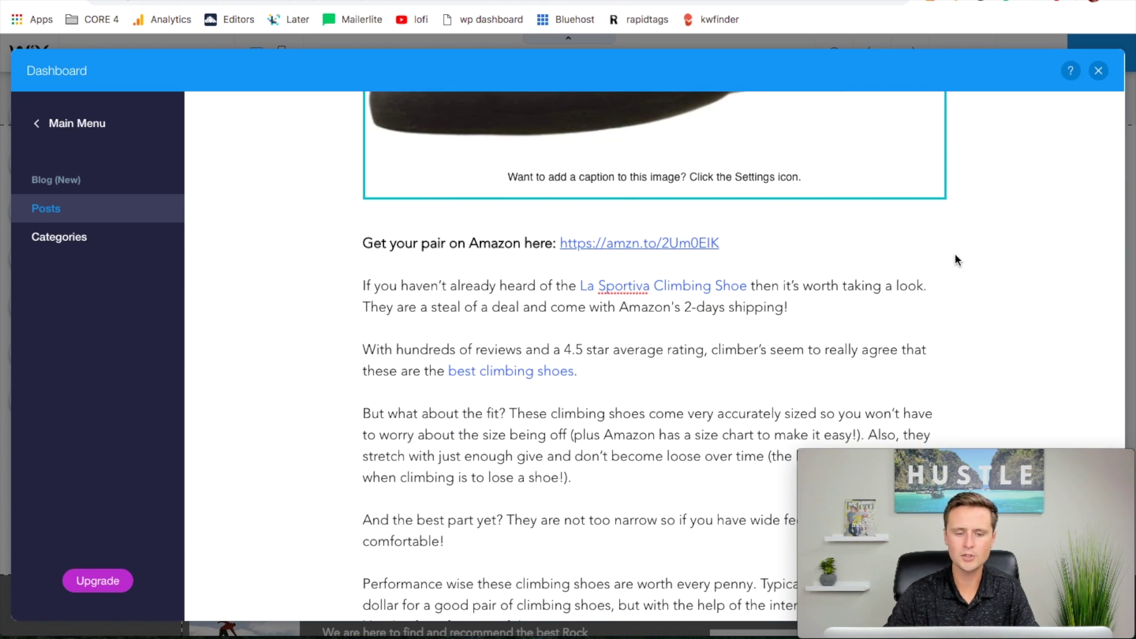
scroll(954, 253, "down", 1)
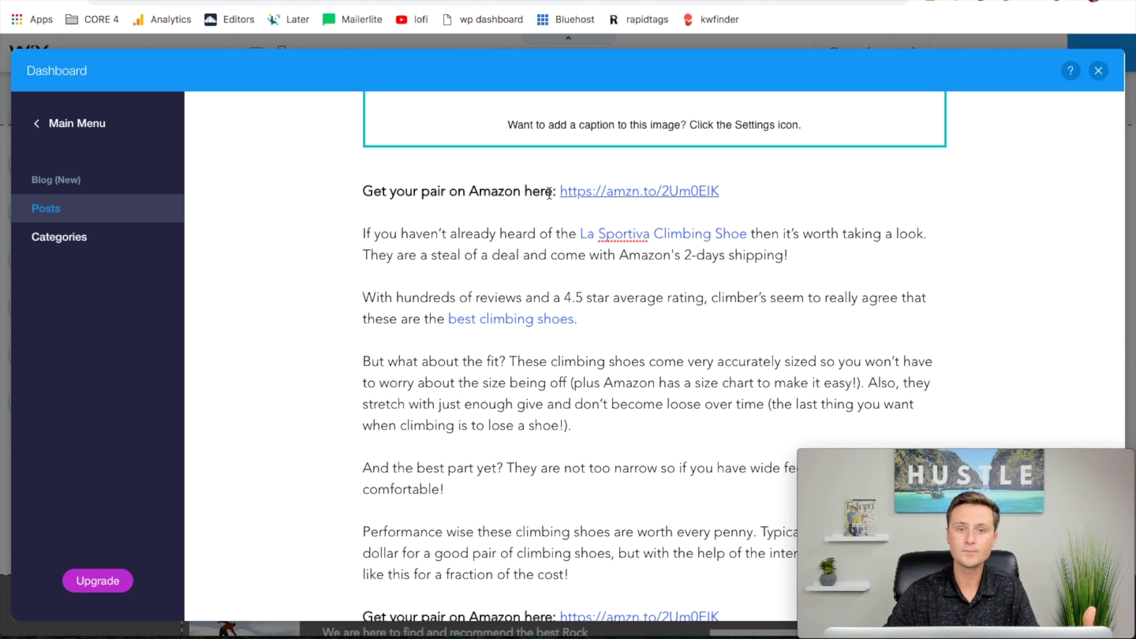
left_click_drag(721, 192, 687, 193)
left_click(763, 185)
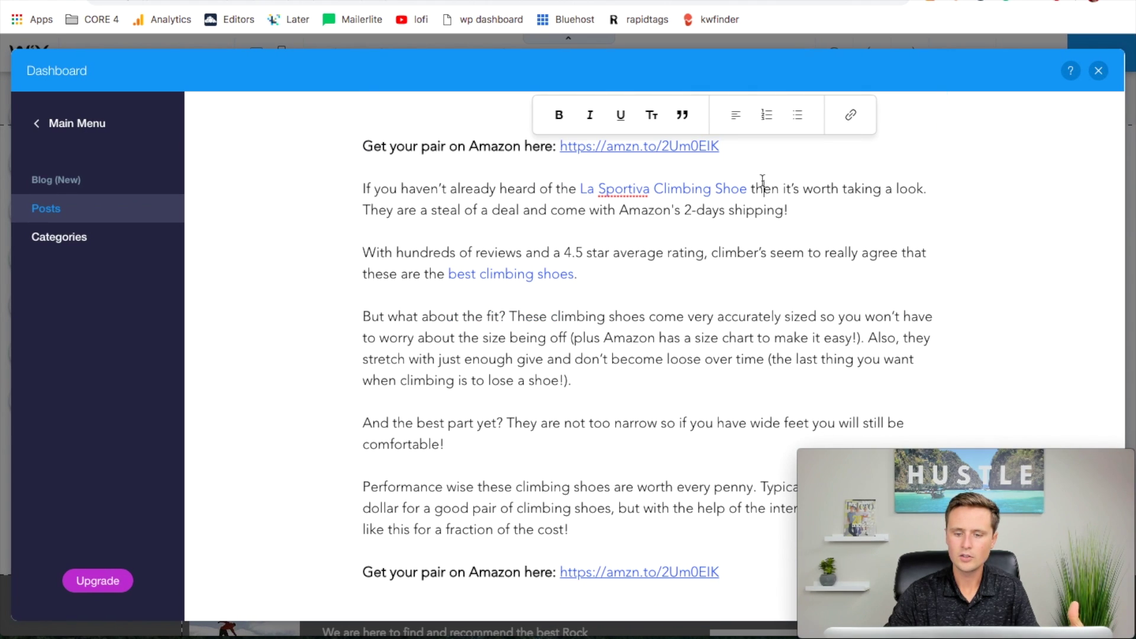
left_click_drag(729, 195, 560, 197)
left_click(781, 159)
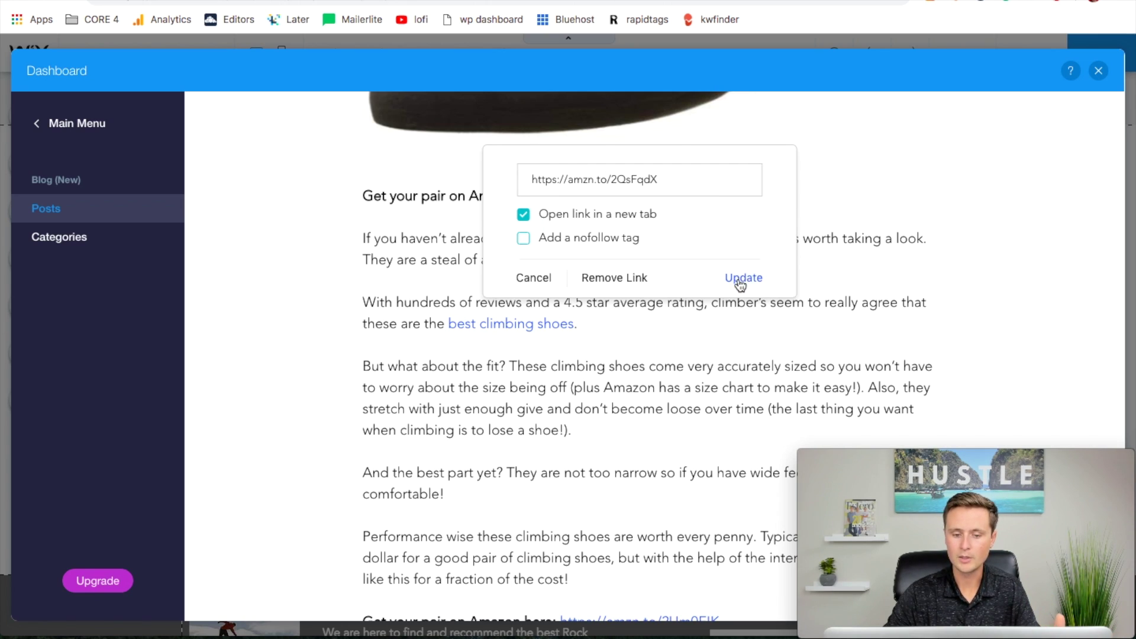
left_click(743, 277)
left_click(953, 276)
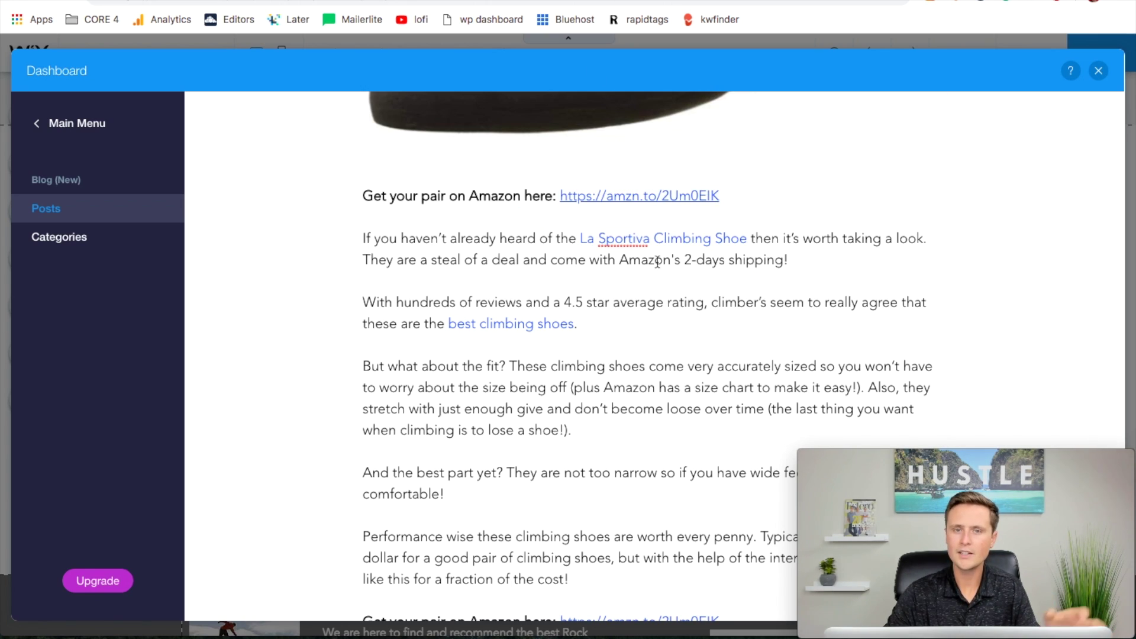
Check the affiliate link behind the words "La Sportiva Climbing Shoe" in the first paragraph and apply its link settings.
scroll(766, 315, "down", 1)
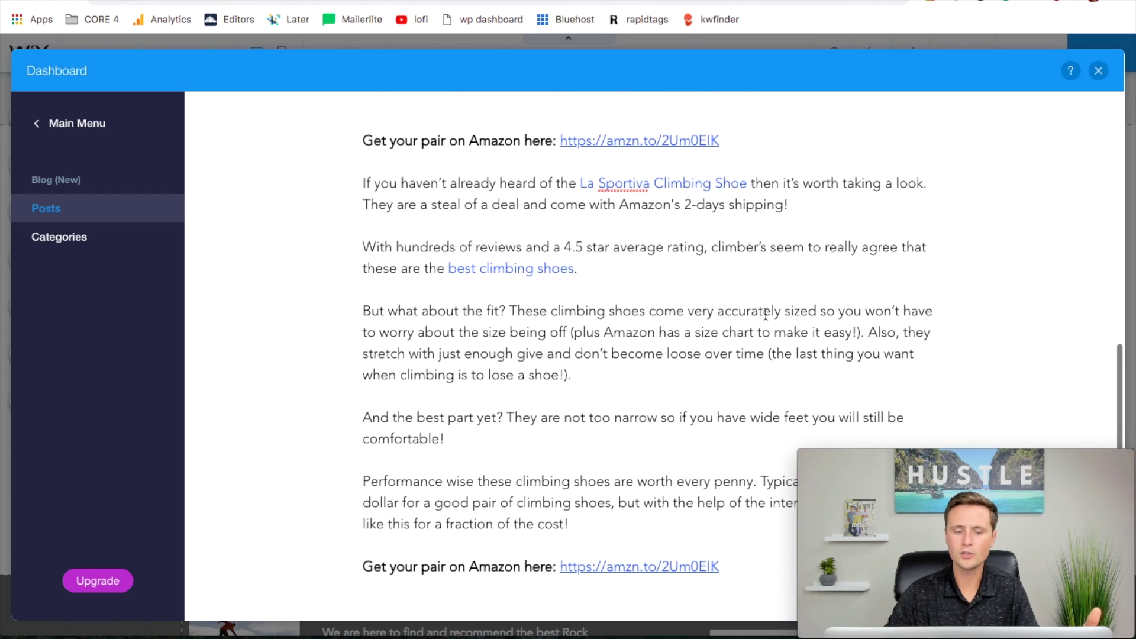
scroll(928, 348, "down", 1)
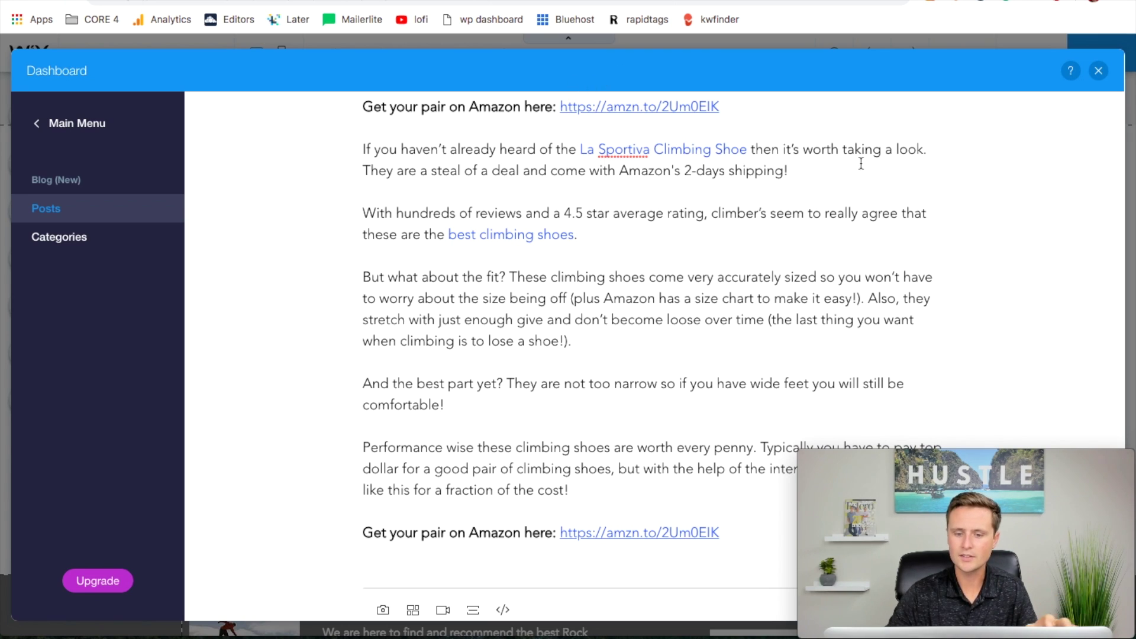
left_click_drag(749, 152, 578, 153)
left_click(811, 119)
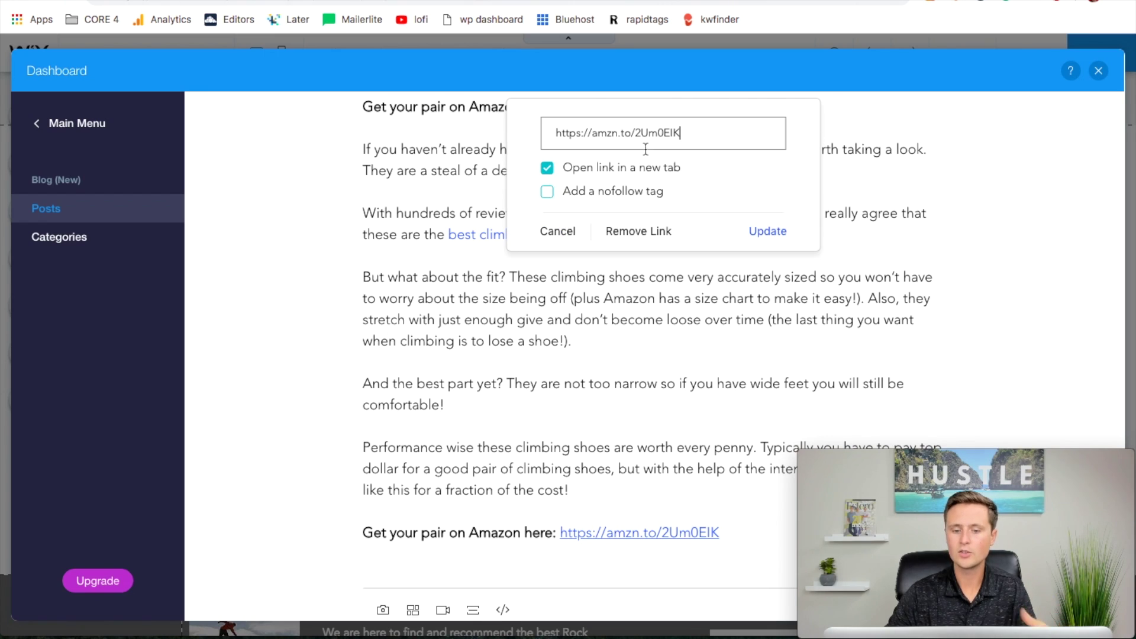
left_click(768, 231)
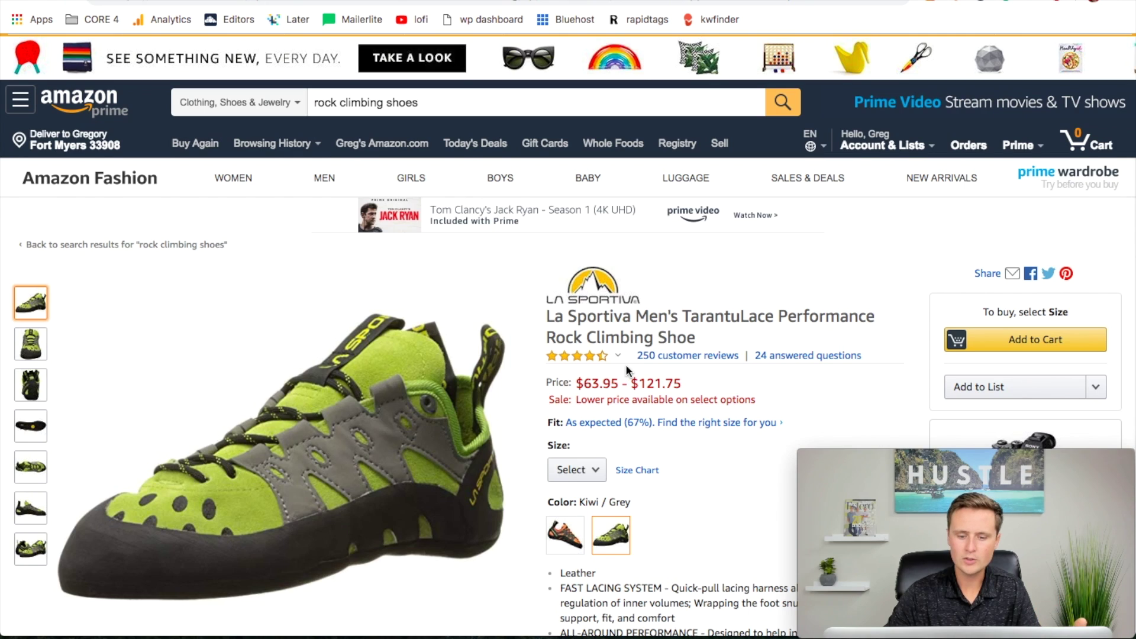
Switch to the TarantuLace page on Amazon, then return to the Wix post and examine its text, image and title.
scroll(626, 364, "down", 5)
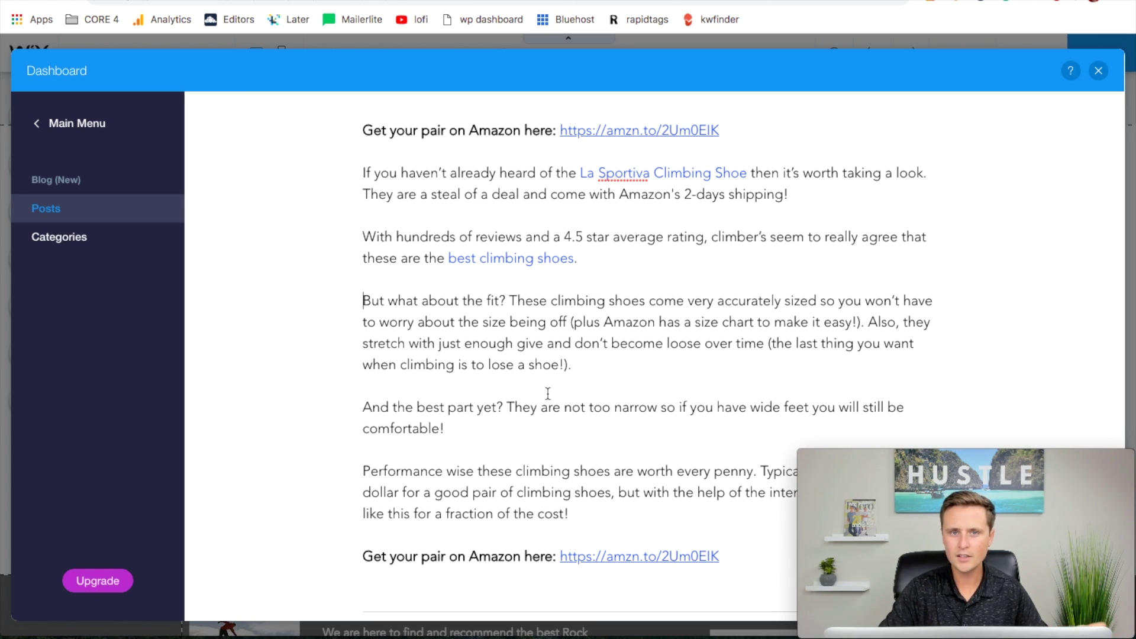
mouse_move(868, 526)
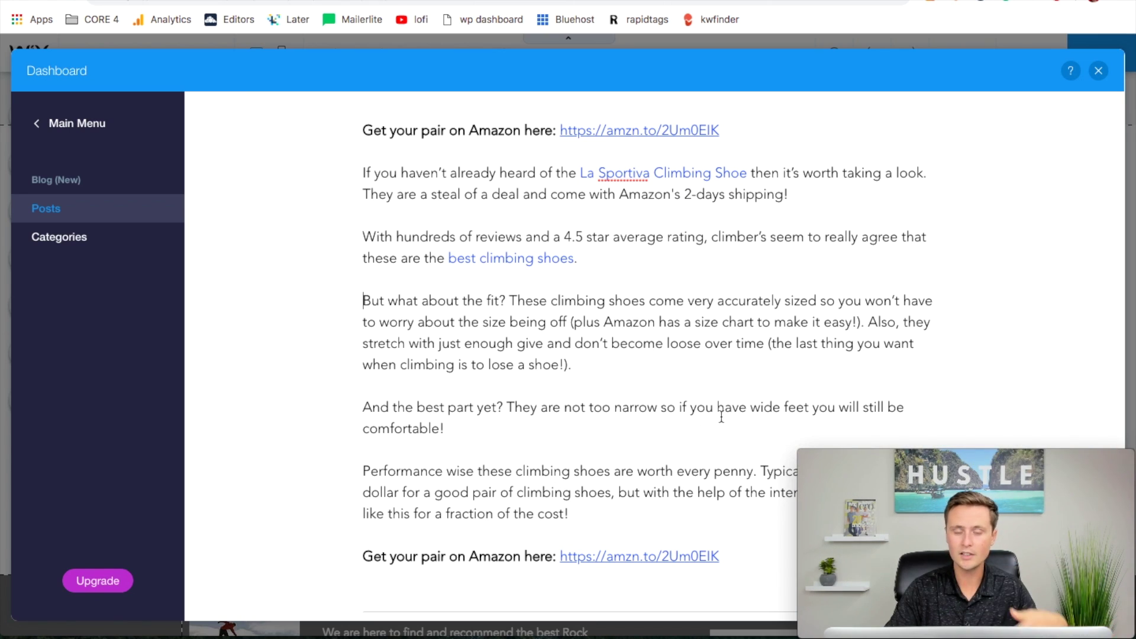
scroll(718, 411, "up", 5)
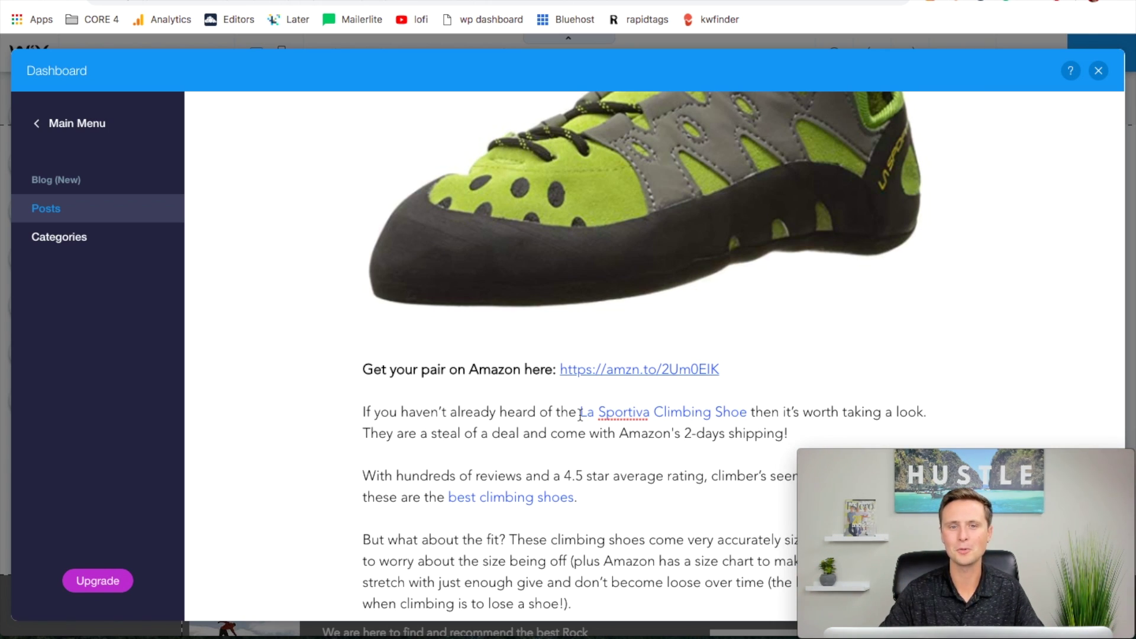
scroll(580, 414, "up", 2)
scroll(773, 304, "down", 3)
scroll(592, 266, "up", 10)
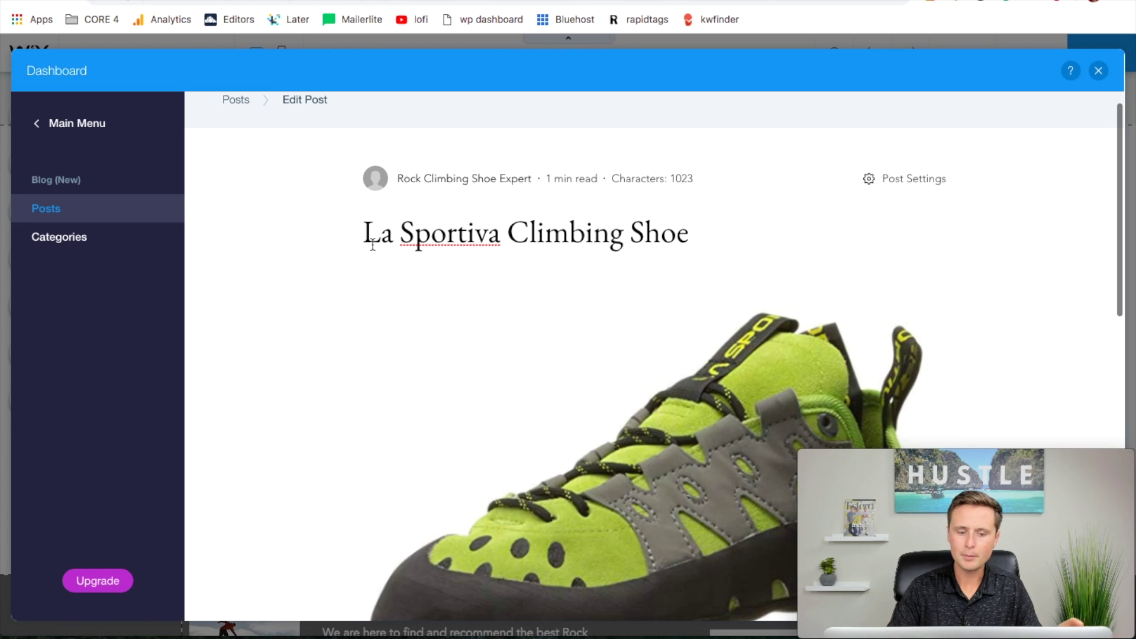
left_click_drag(357, 232, 657, 246)
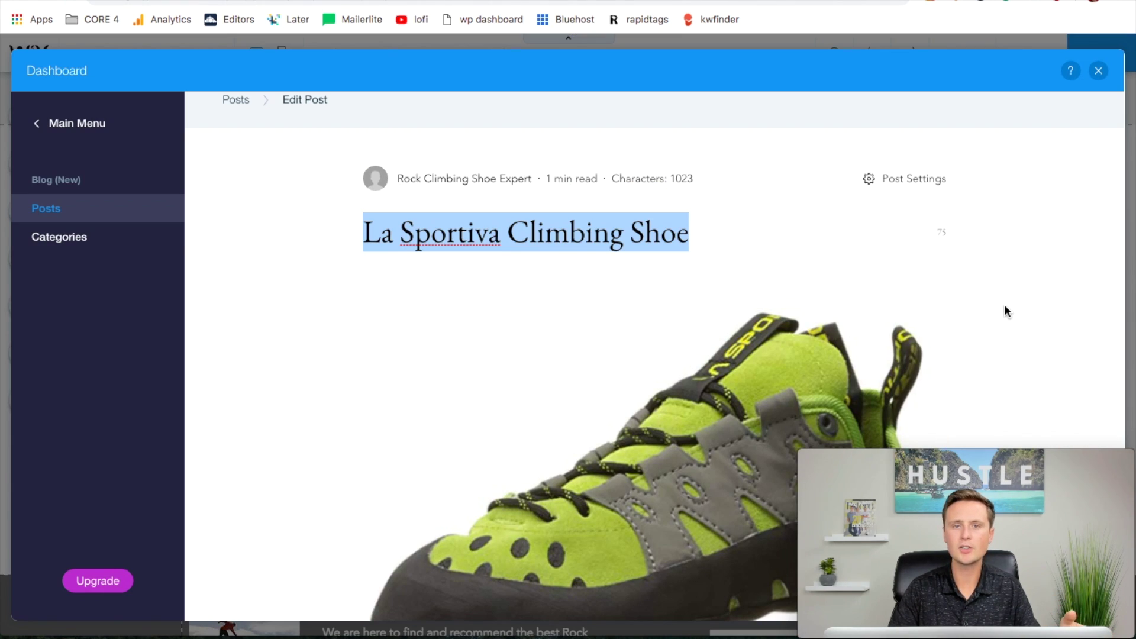
Insert a blank line between the shoe image and the first "Get your pair on Amazon here" line and delete it again.
scroll(1035, 322, "down", 4)
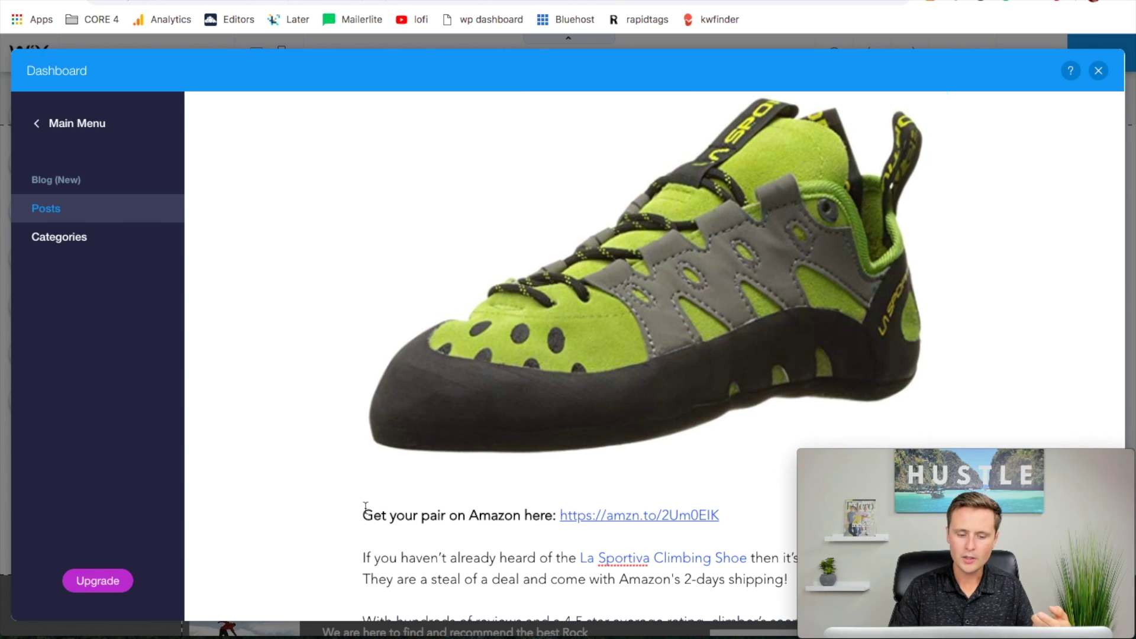
scroll(469, 469, "down", 2)
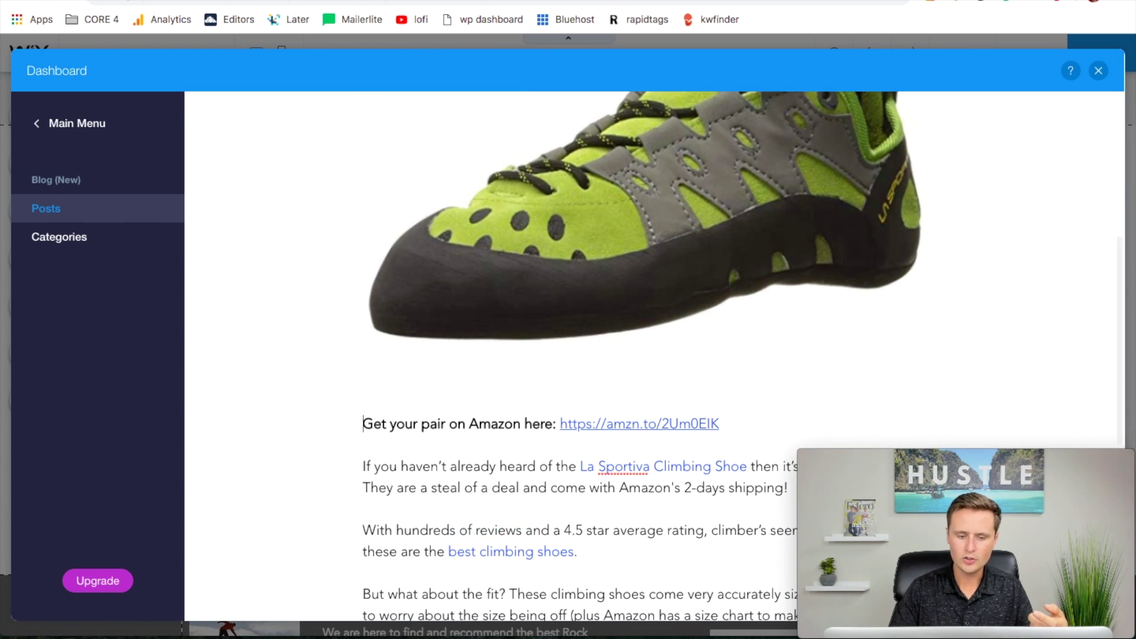
left_click(419, 271)
key("BackSpace")
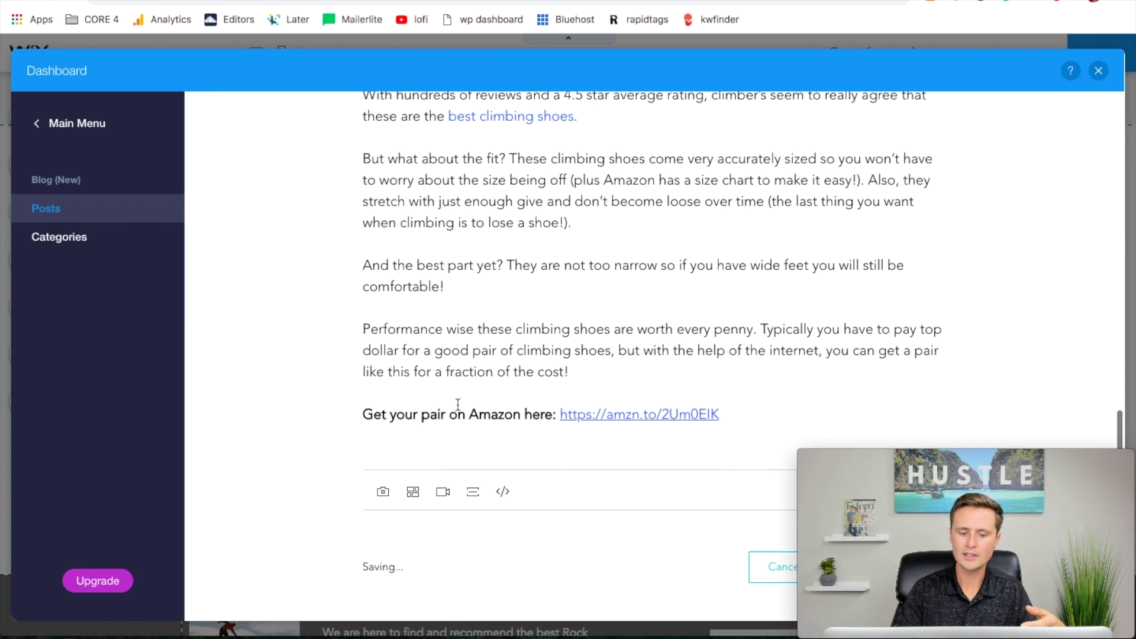
scroll(625, 320, "up", 3)
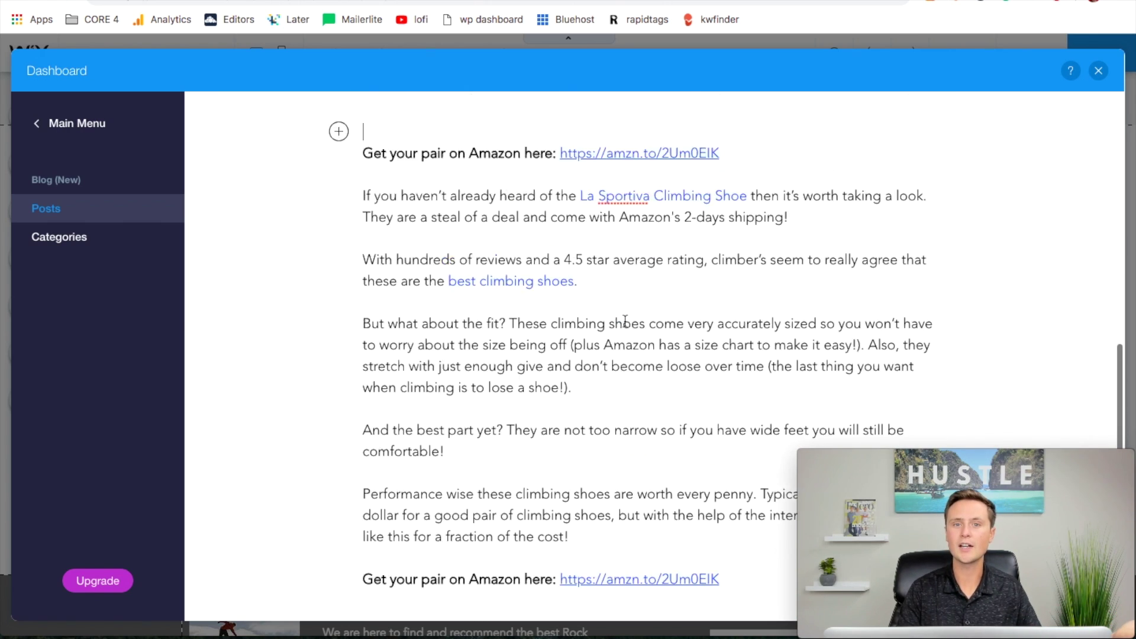
scroll(626, 321, "up", 3)
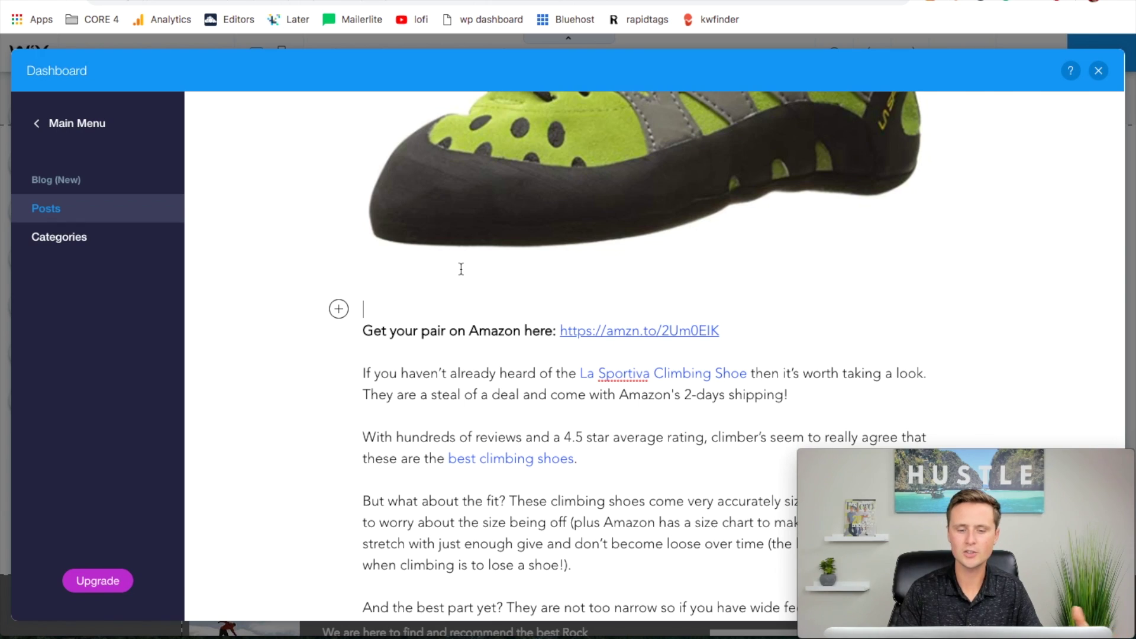
scroll(461, 269, "up", 3)
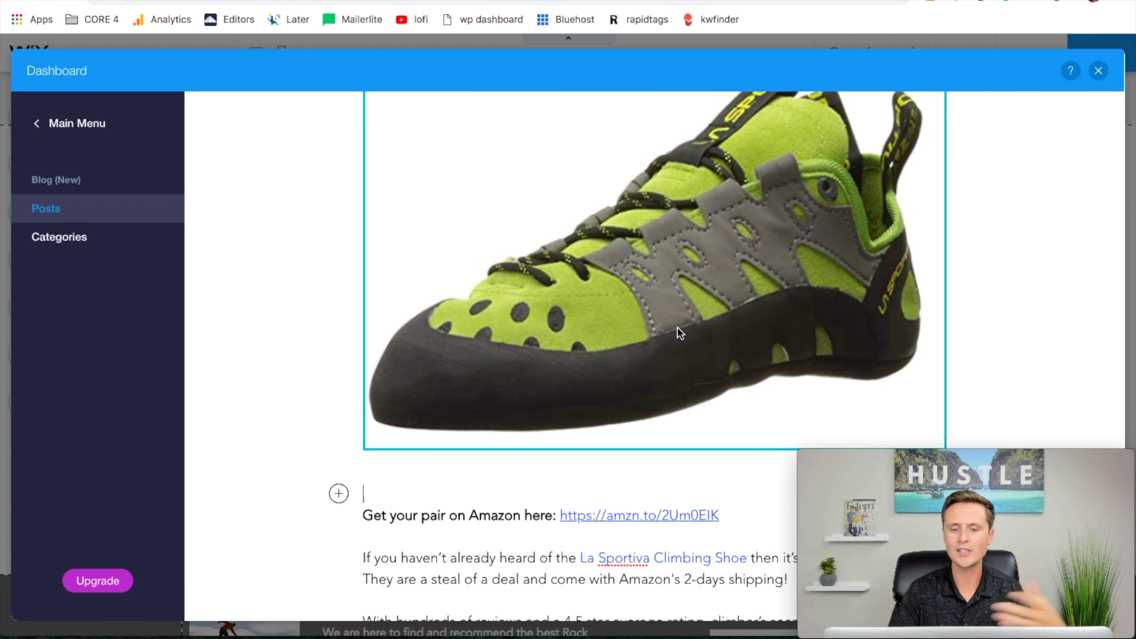
key("Down")
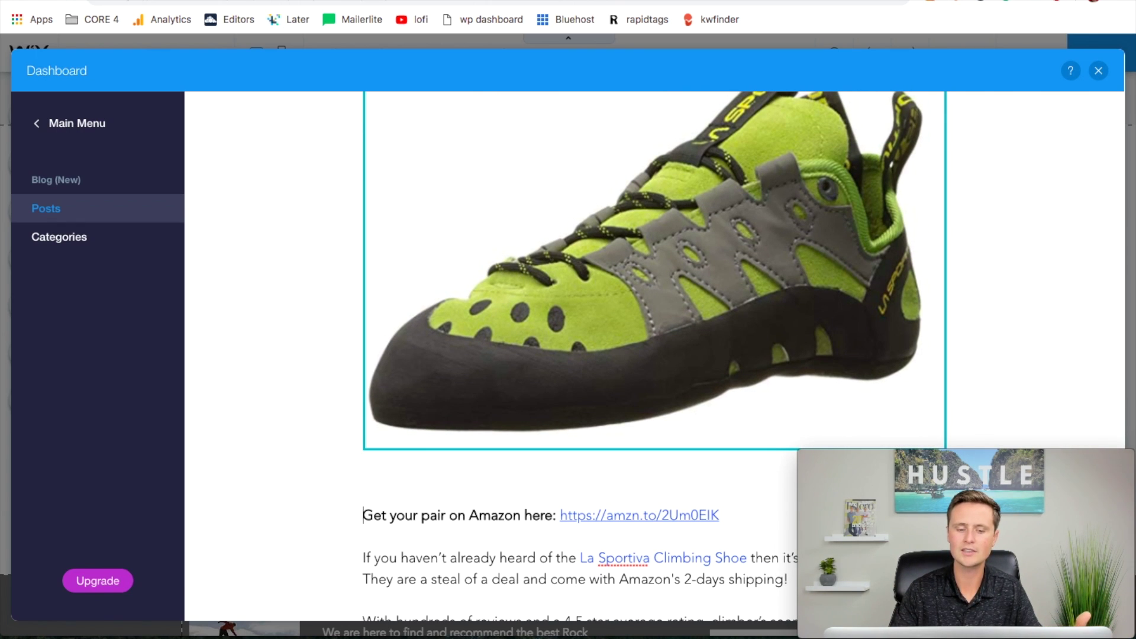
key("BackSpace")
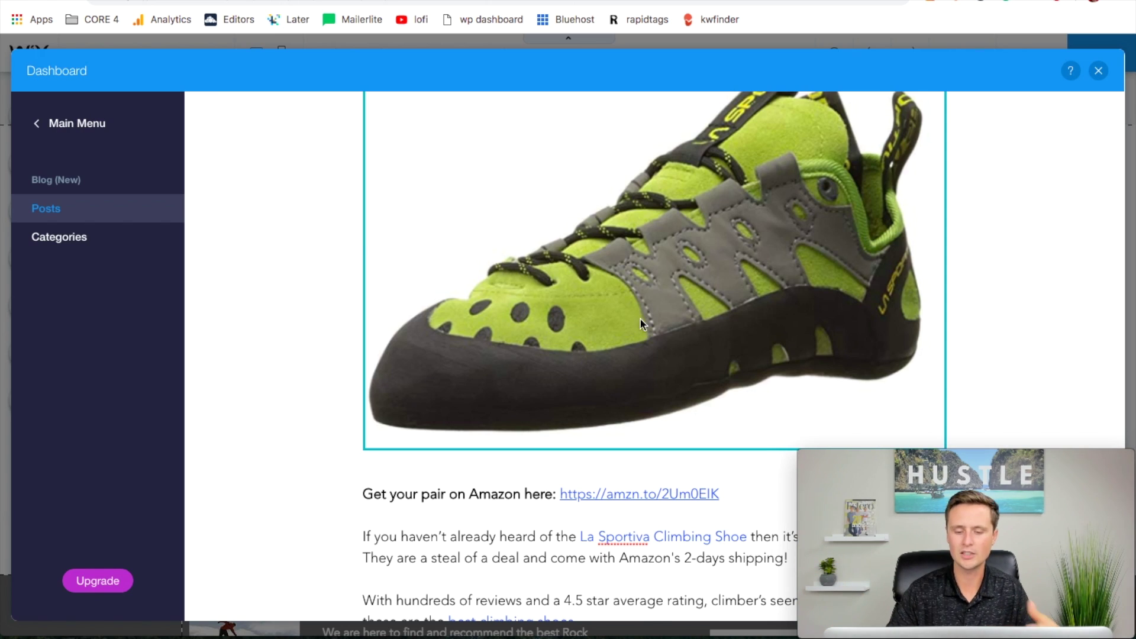
Assign the La Sportiva Climbing Shoe post to the Reviews category and save the post settings.
scroll(448, 364, "up", 5)
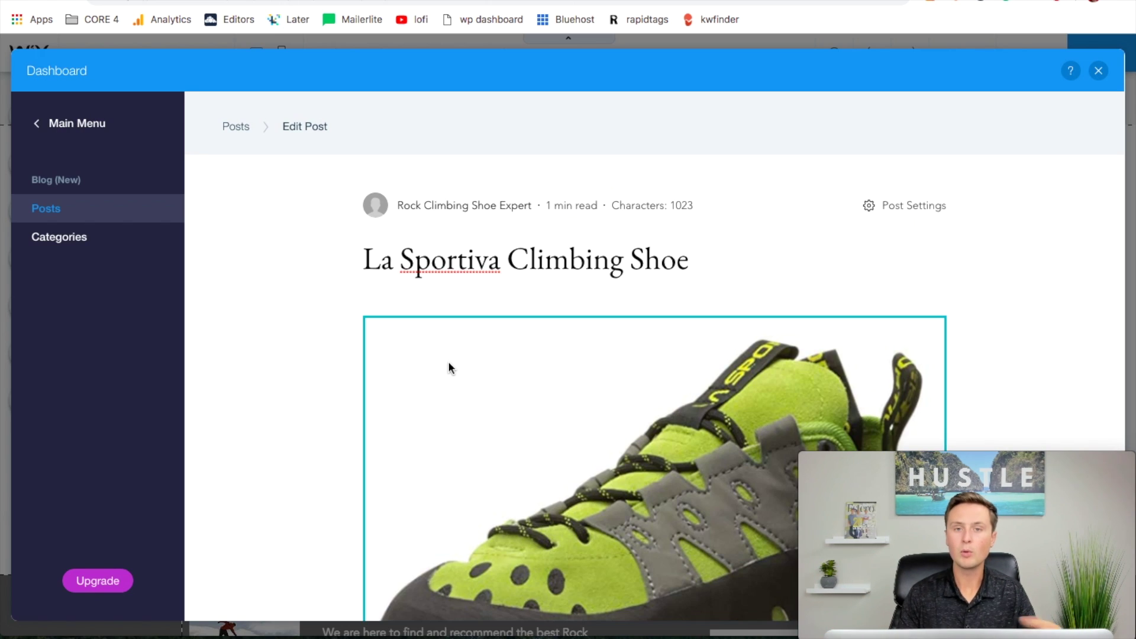
left_click(898, 207)
left_click(952, 151)
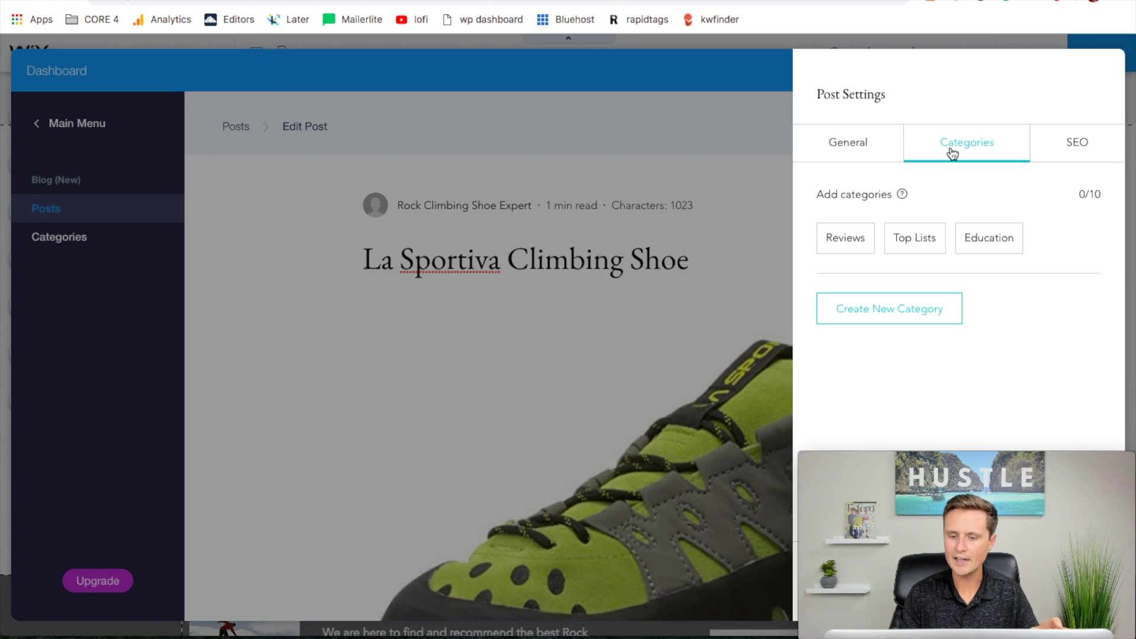
left_click(839, 240)
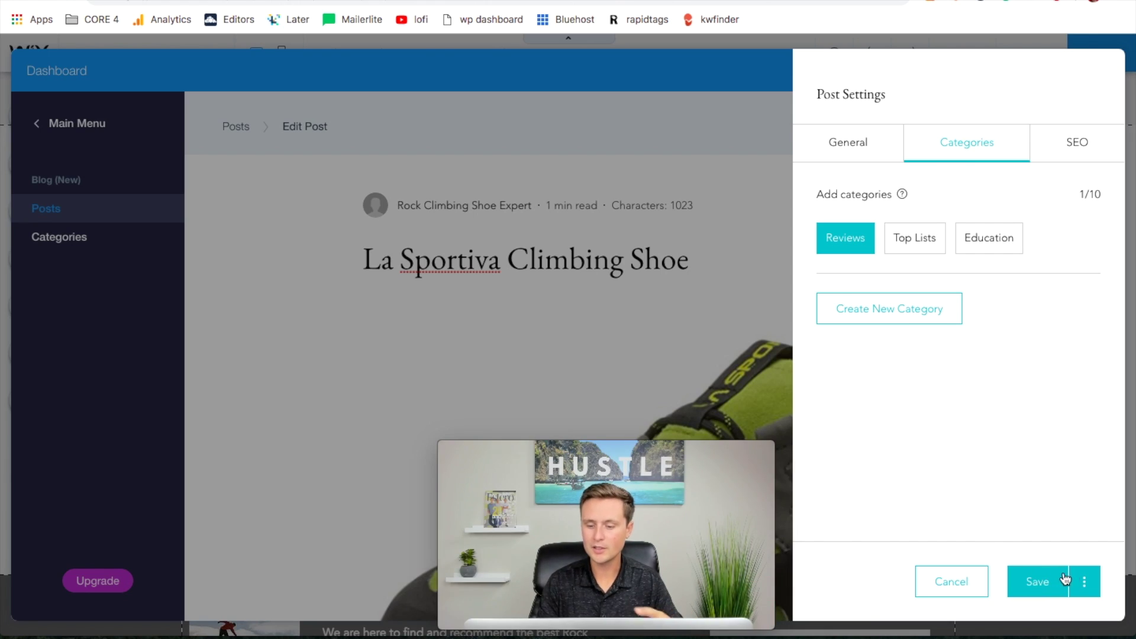
left_click(1026, 581)
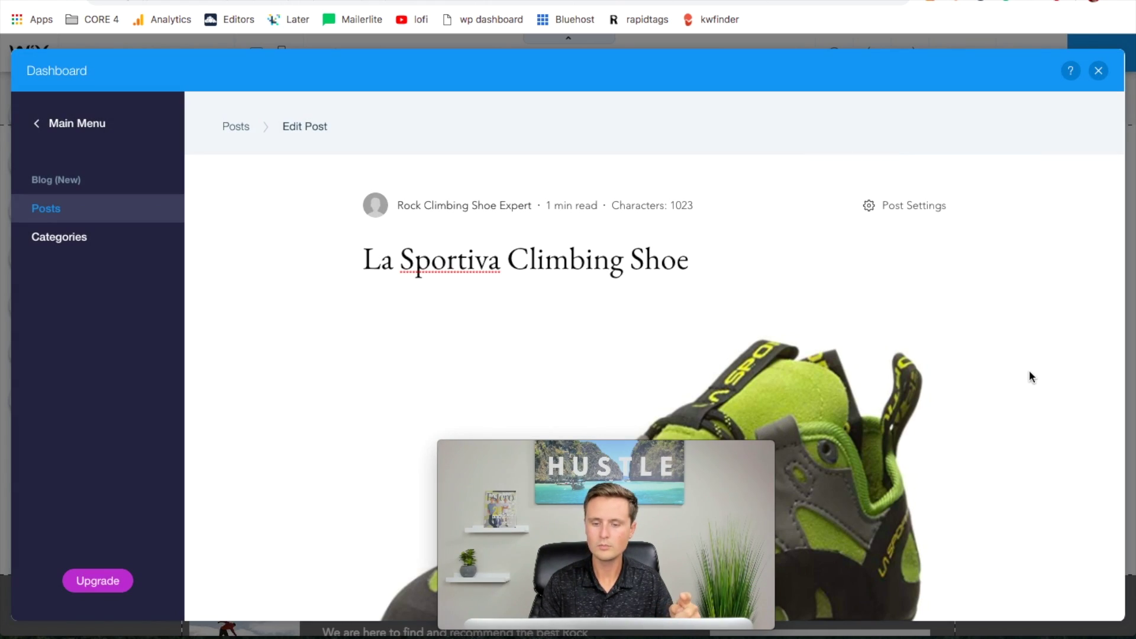
Publish the La Sportiva Climbing Shoe post and close the blog dashboard to return to the site editor.
scroll(1029, 376, "down", 10)
left_click(872, 582)
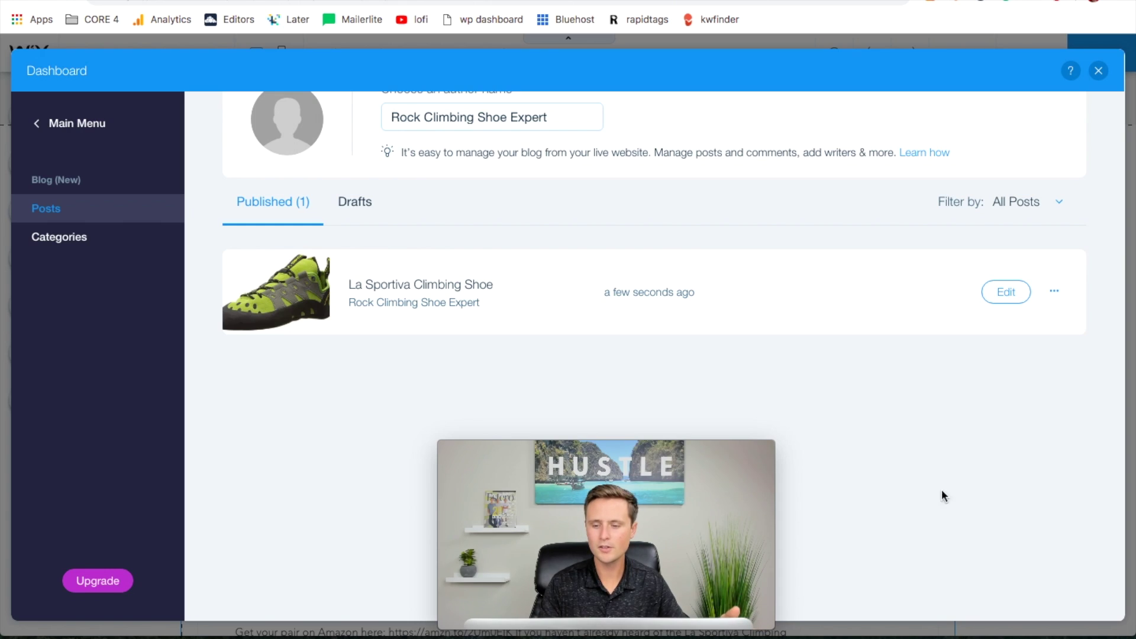
left_click(1098, 71)
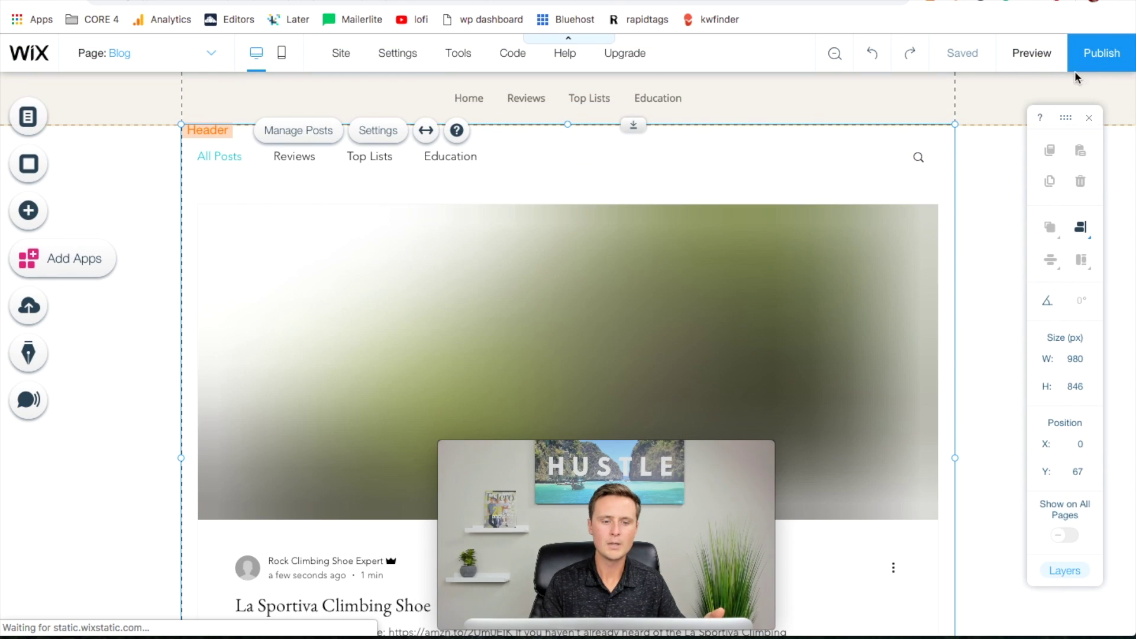
Open the Home page in the editor and check how the new post appears in its blog feed.
left_click(219, 53)
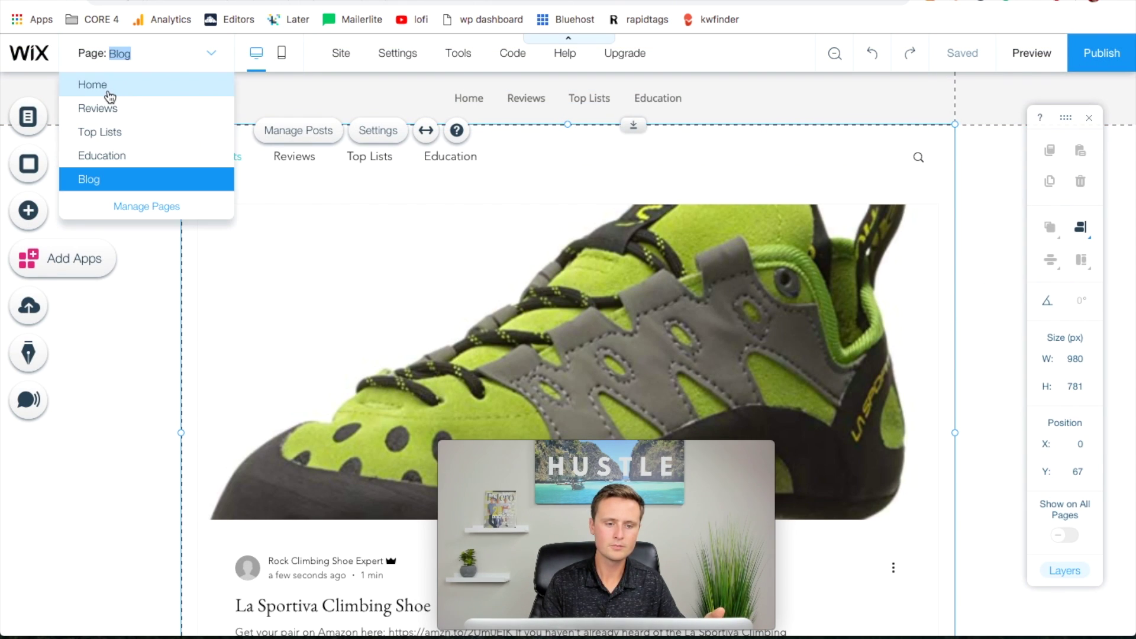
left_click(110, 97)
scroll(324, 161, "down", 10)
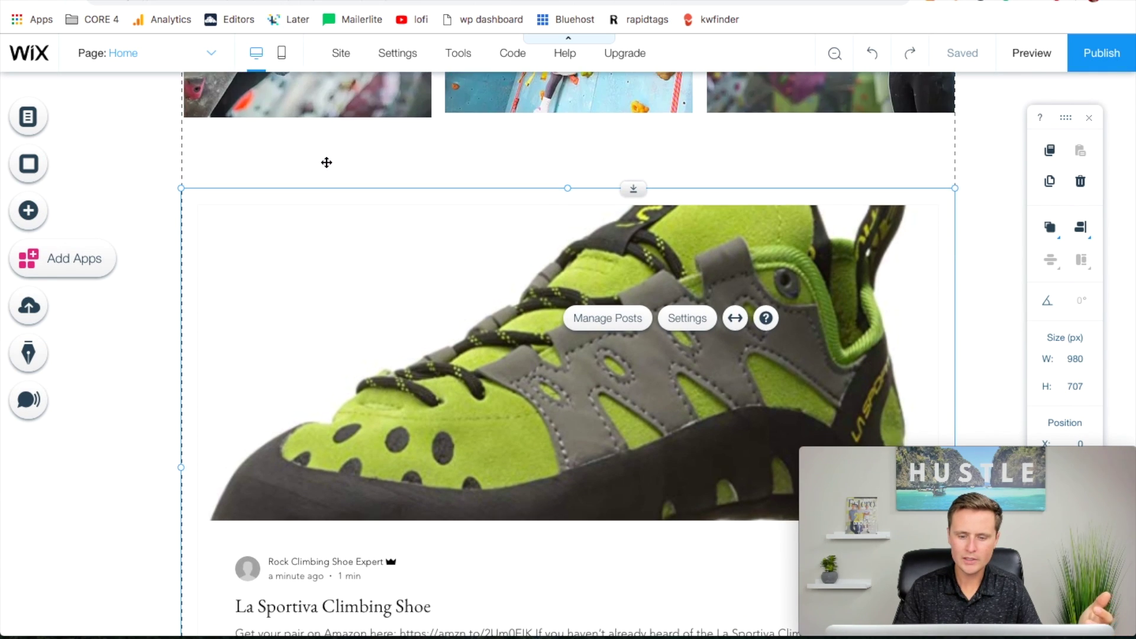
scroll(327, 162, "down", 1)
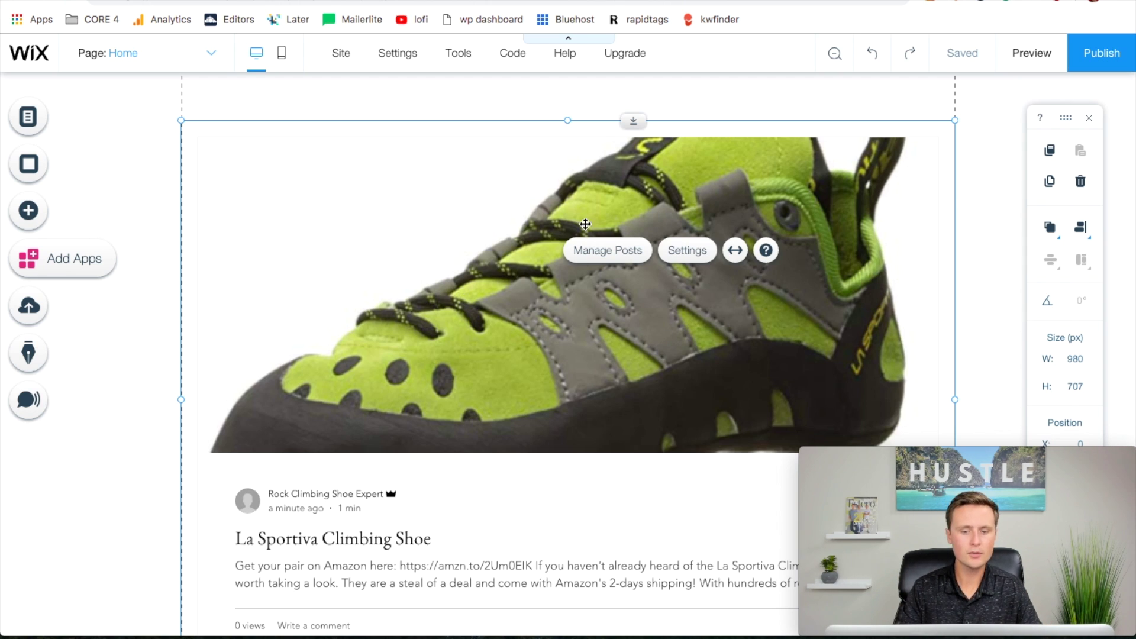
scroll(555, 234, "up", 10)
On the Reviews page, set the custom feed to show the Reviews category and look over the feed.
left_click(196, 53)
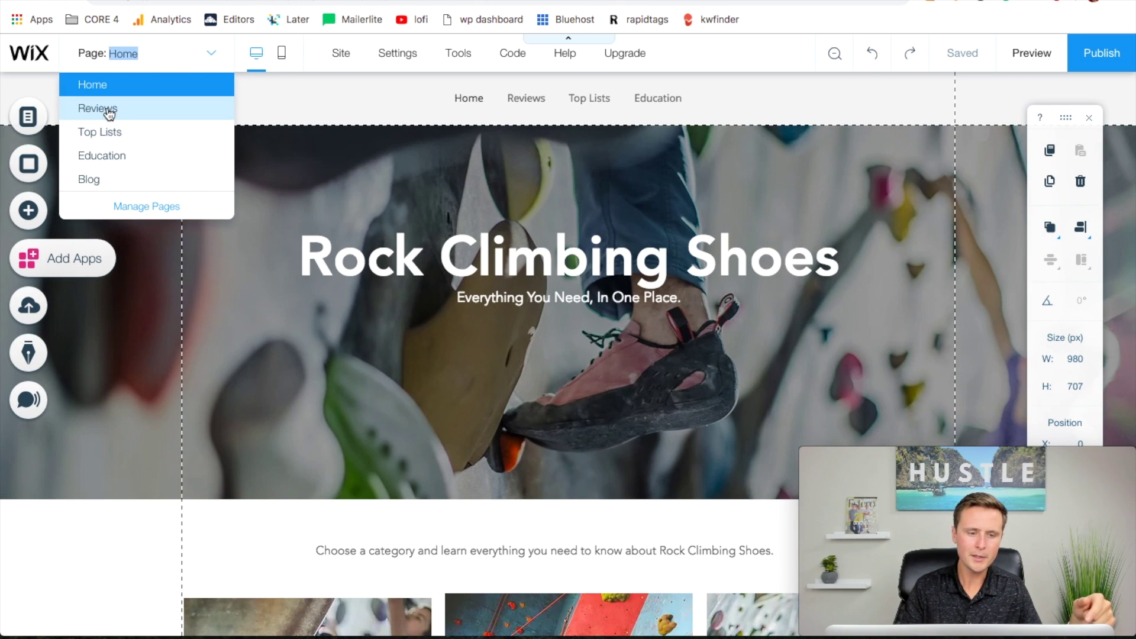
left_click(107, 110)
scroll(299, 296, "down", 3)
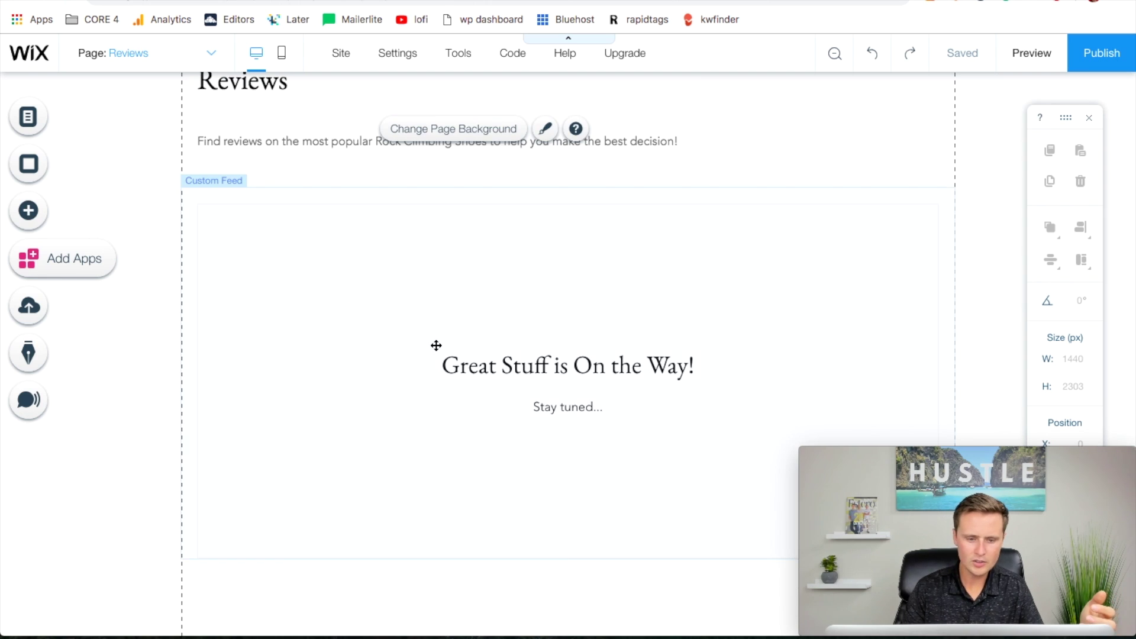
left_click(436, 345)
left_click(317, 161)
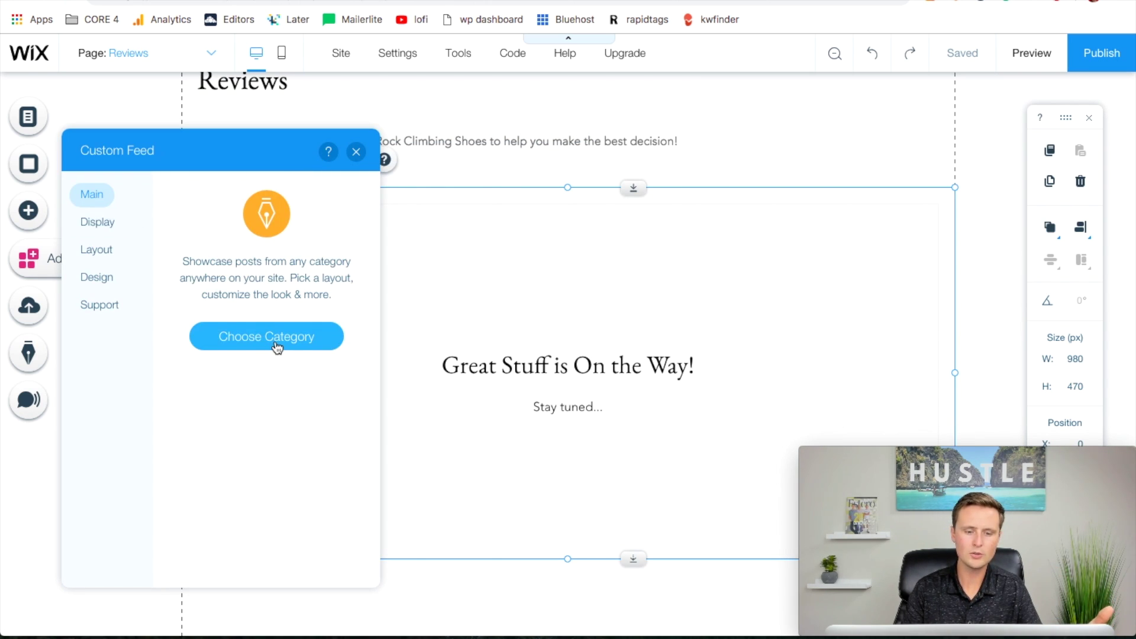
left_click(277, 347)
left_click(243, 222)
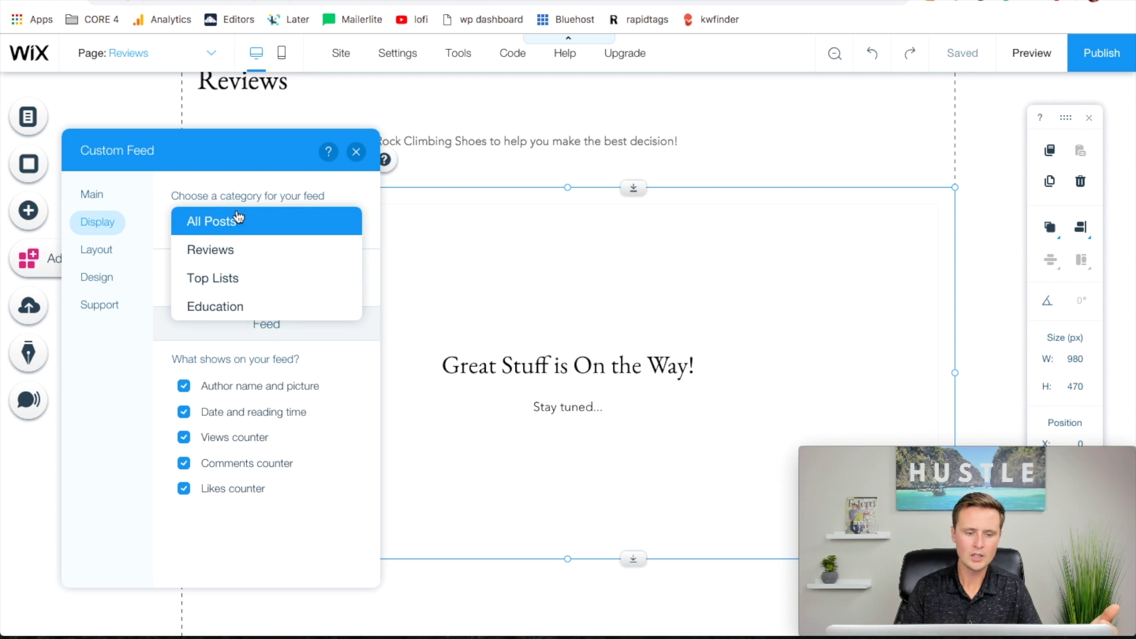
left_click(207, 251)
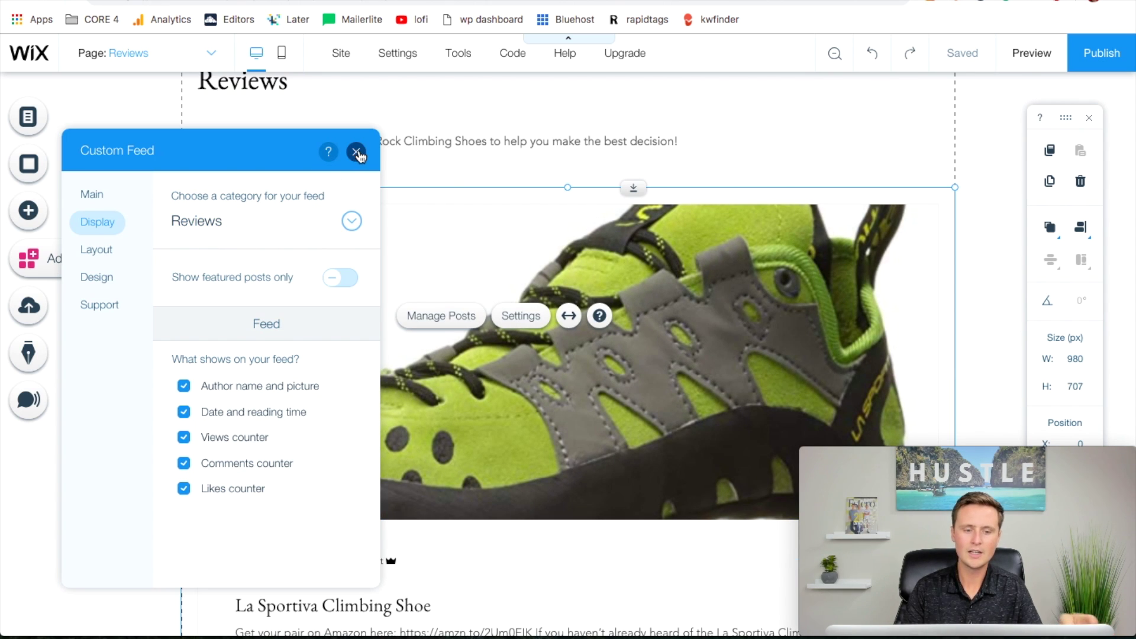
left_click(357, 154)
scroll(569, 294, "down", 6)
scroll(568, 294, "up", 8)
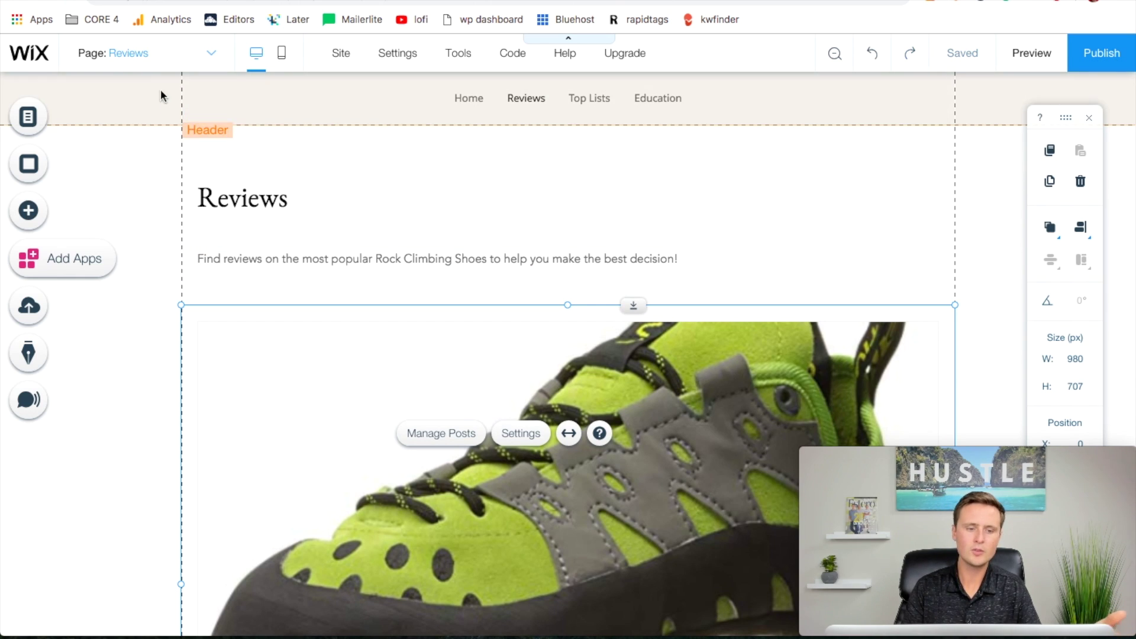
On the Top Lists page, set the custom feed to show only posts from the Top Lists category.
left_click(128, 53)
left_click(83, 132)
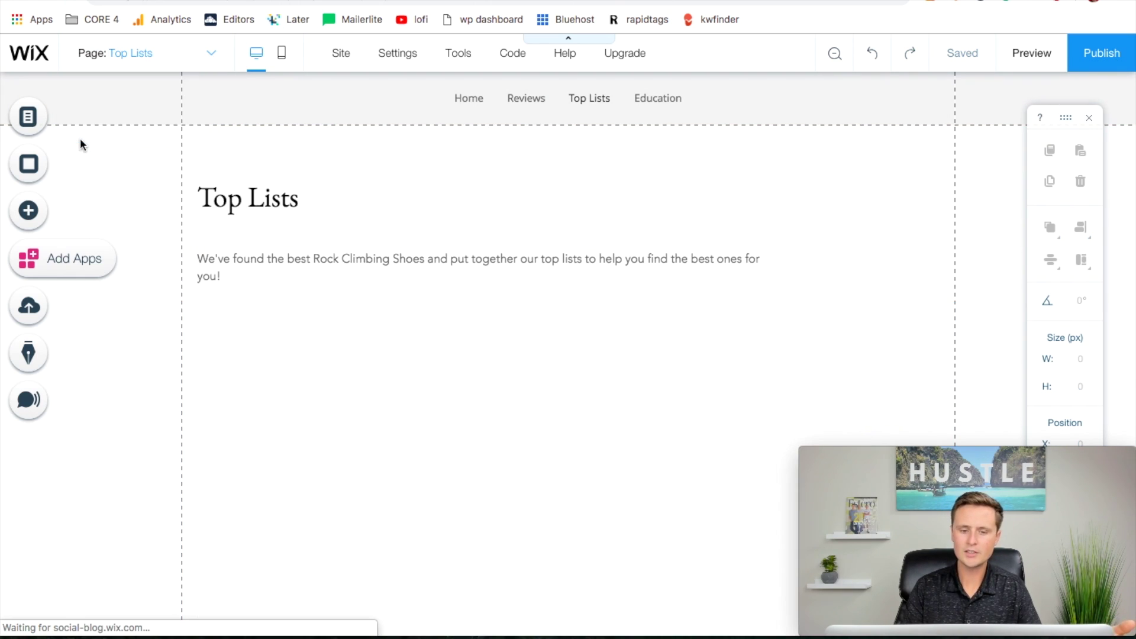
left_click(350, 446)
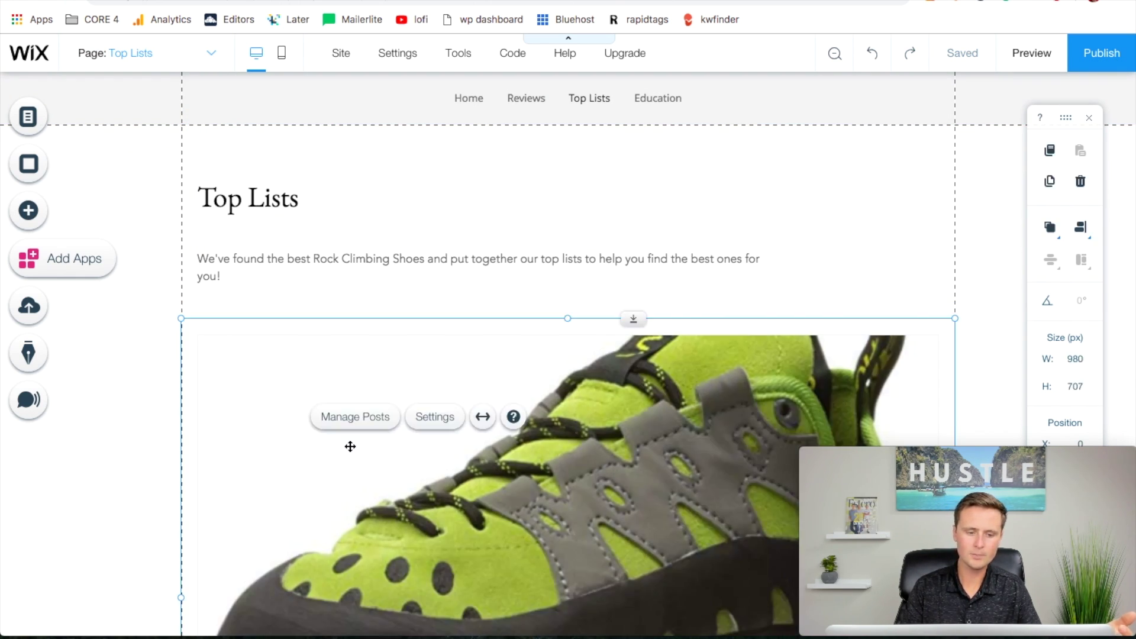
left_click(435, 418)
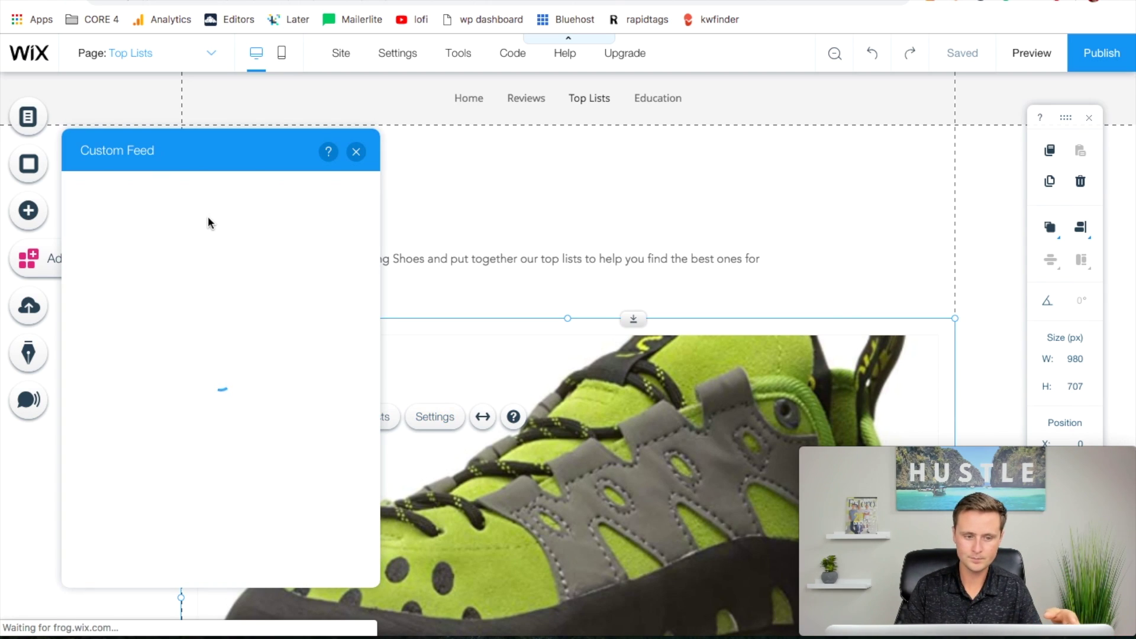
left_click(267, 335)
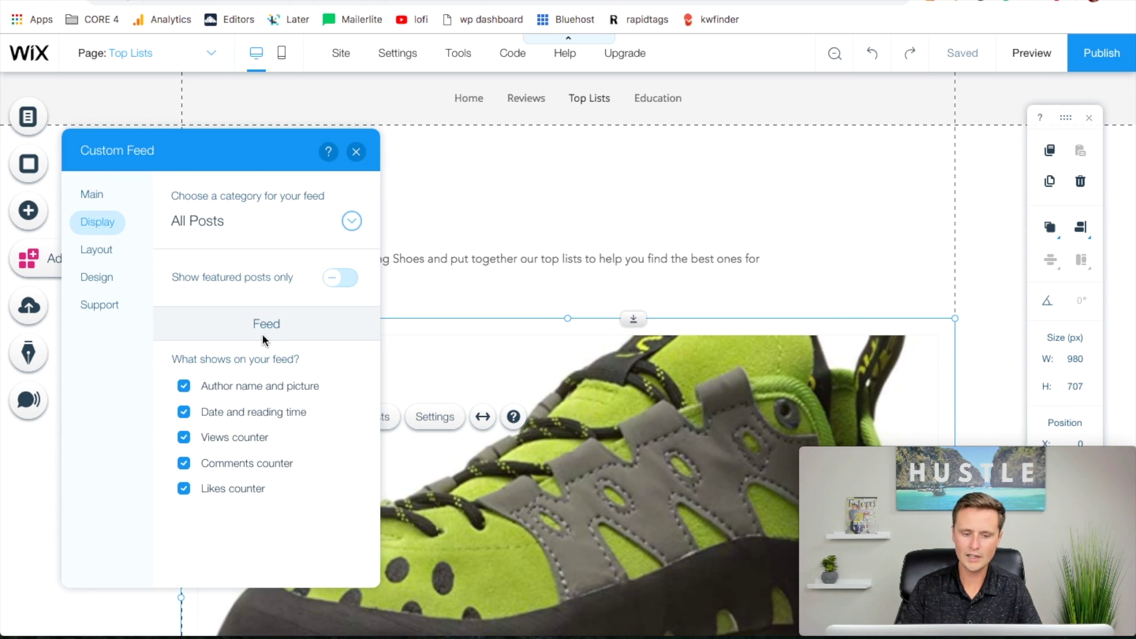
left_click(323, 223)
left_click(258, 282)
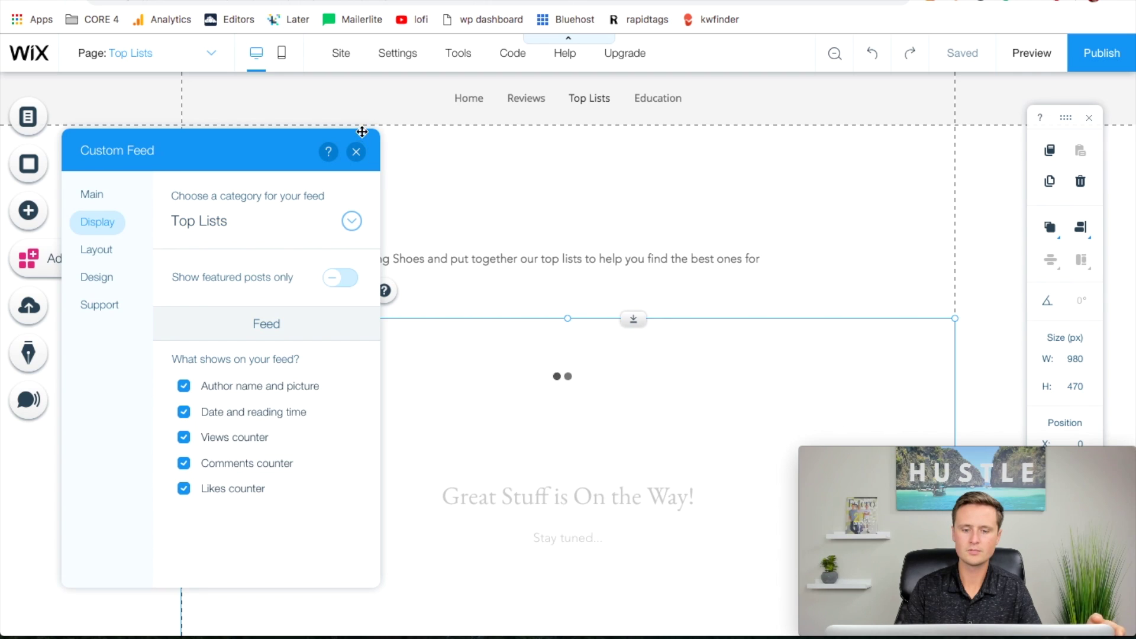
left_click(356, 152)
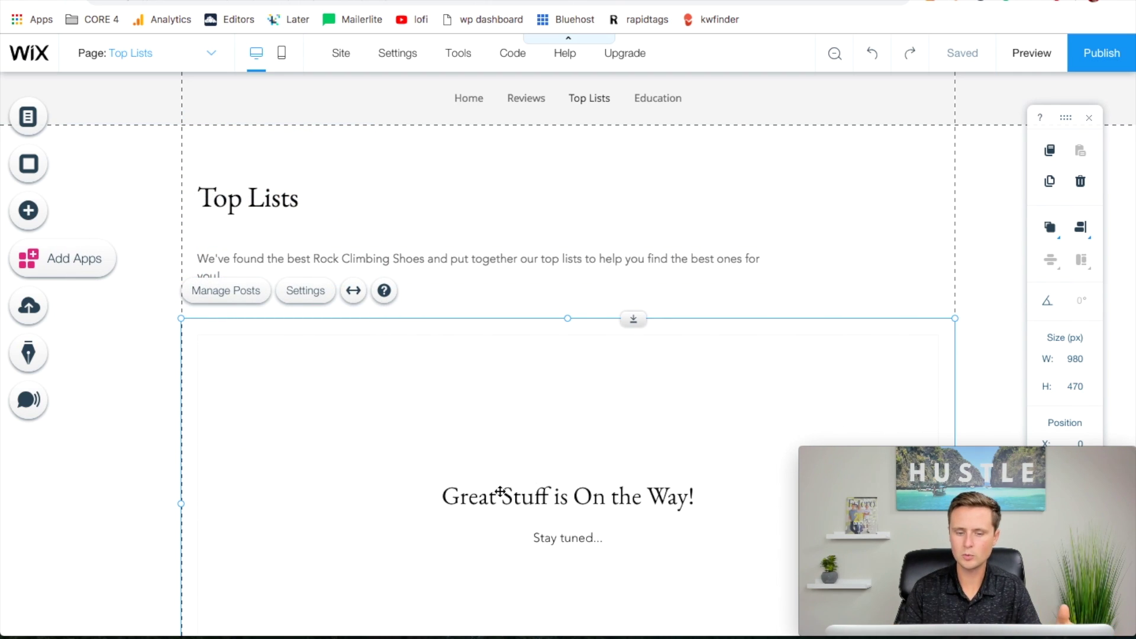
On the Education page, set the custom feed to show only posts from the Education category.
left_click(211, 53)
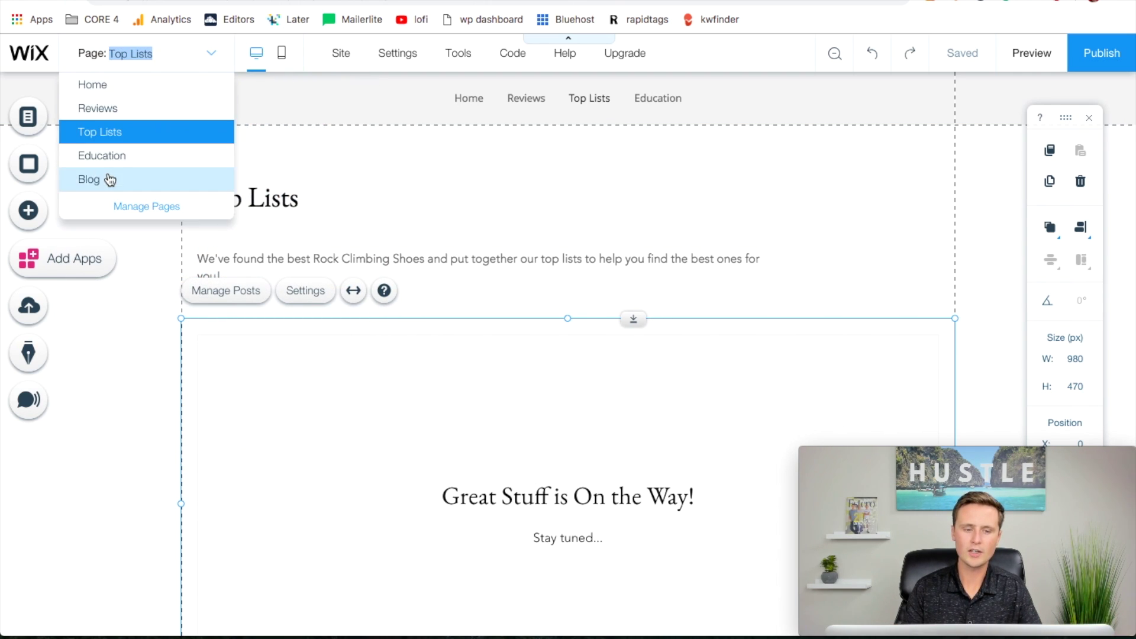
left_click(121, 159)
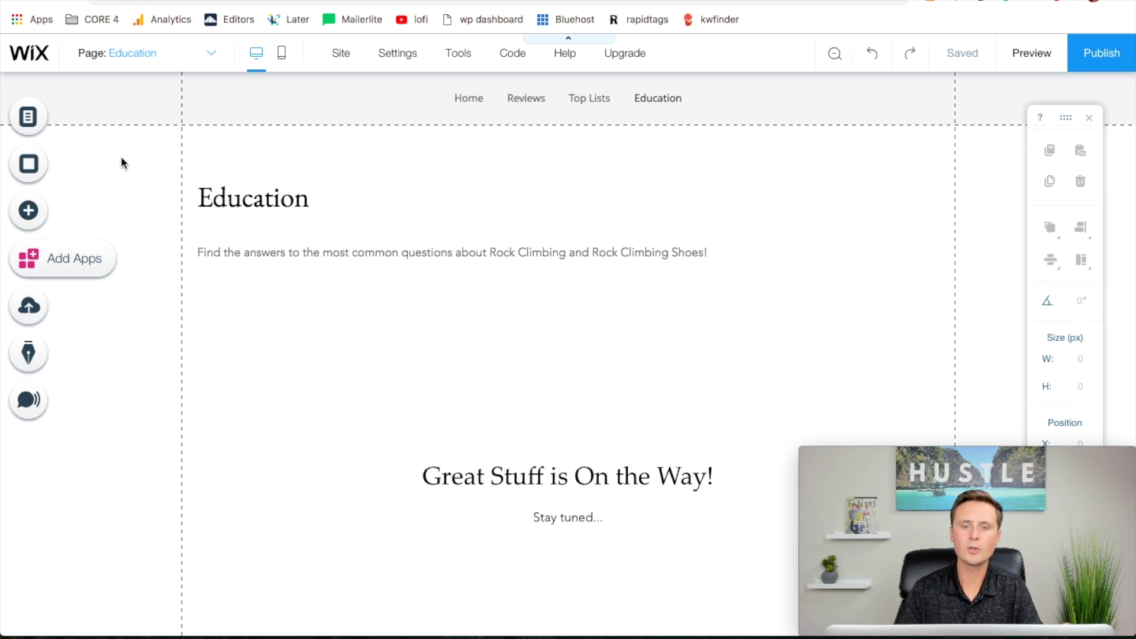
left_click(374, 407)
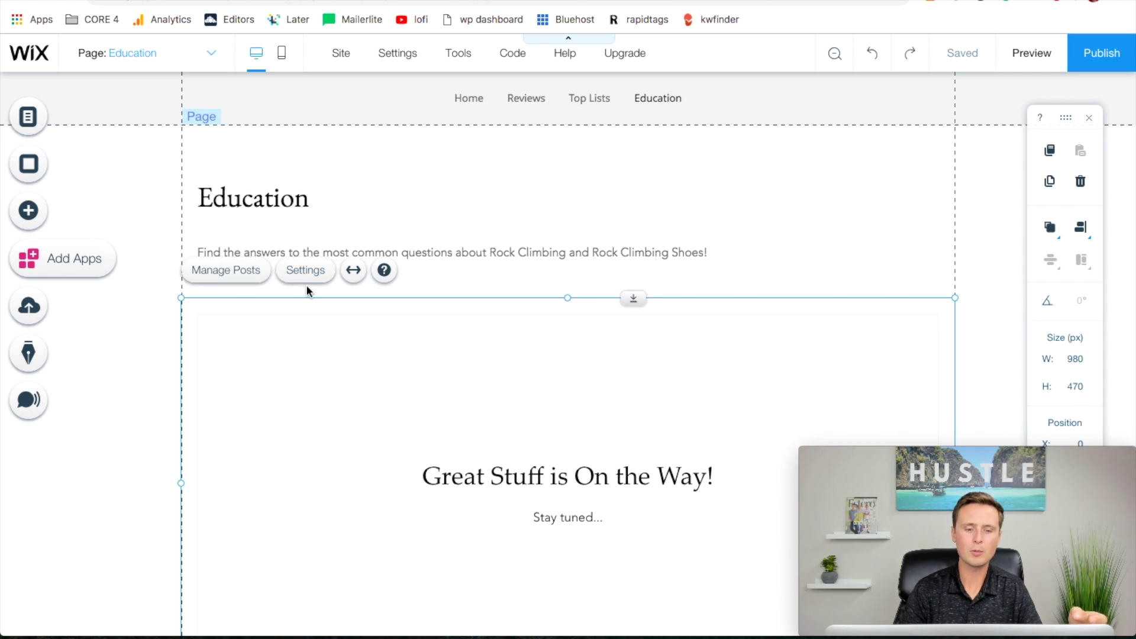
left_click(305, 270)
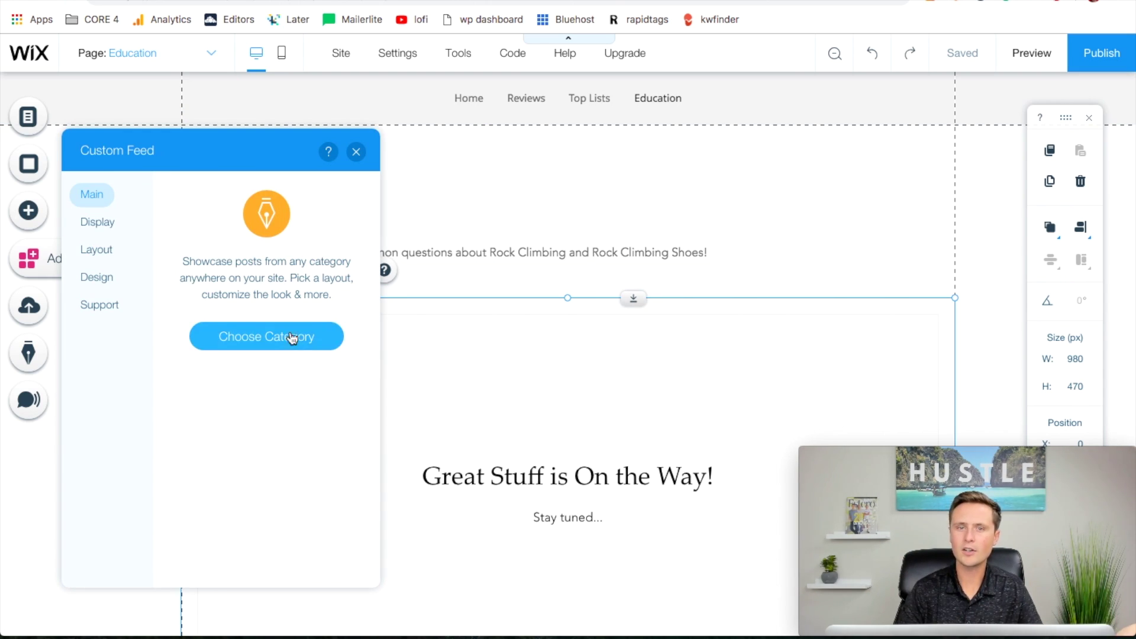
left_click(280, 344)
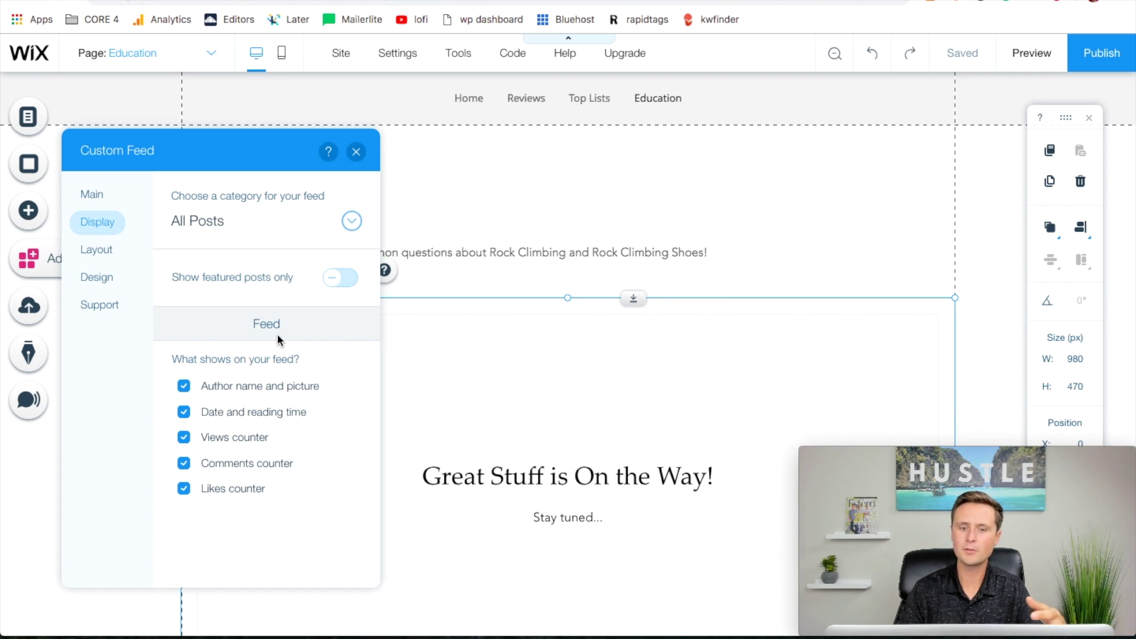
left_click(267, 221)
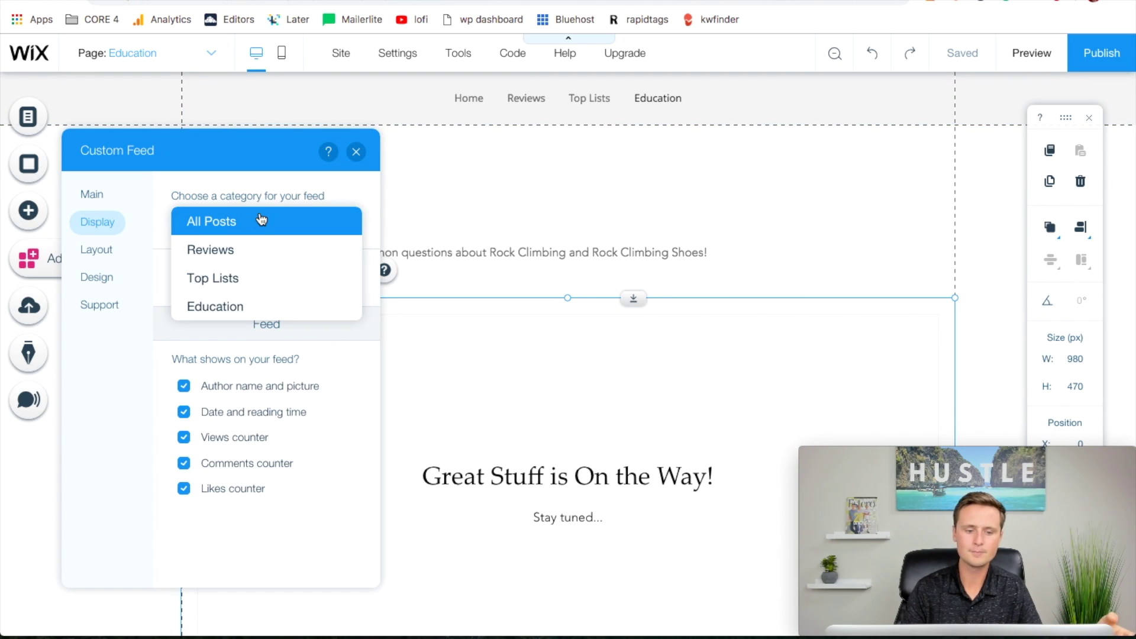
left_click(216, 307)
left_click(356, 152)
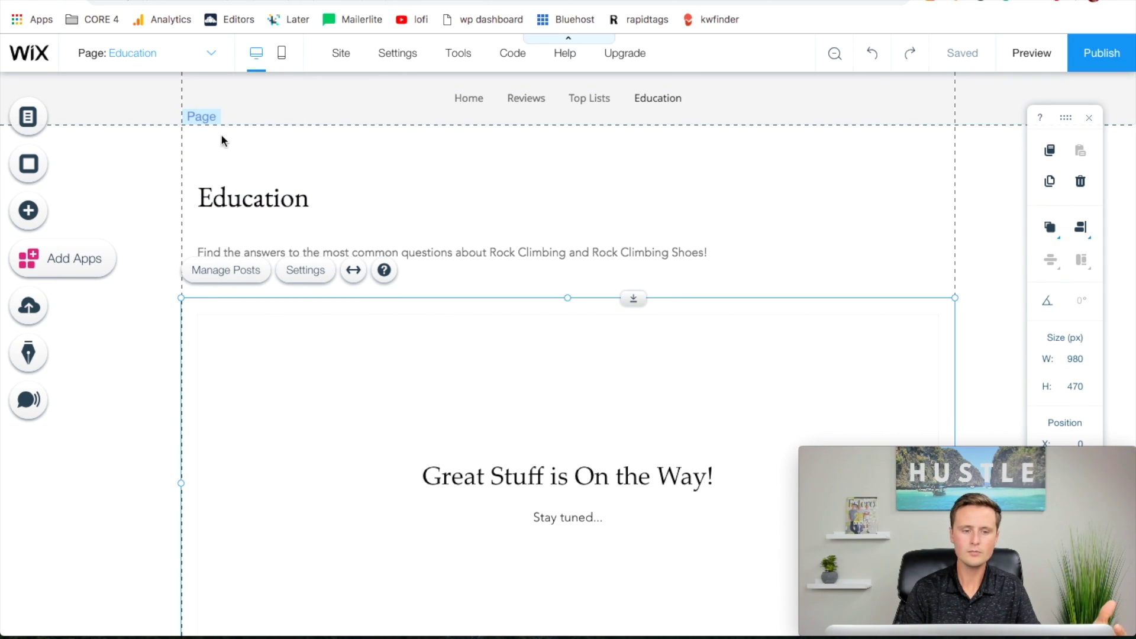
Return to the Home page and look over its banner and category section.
left_click(211, 56)
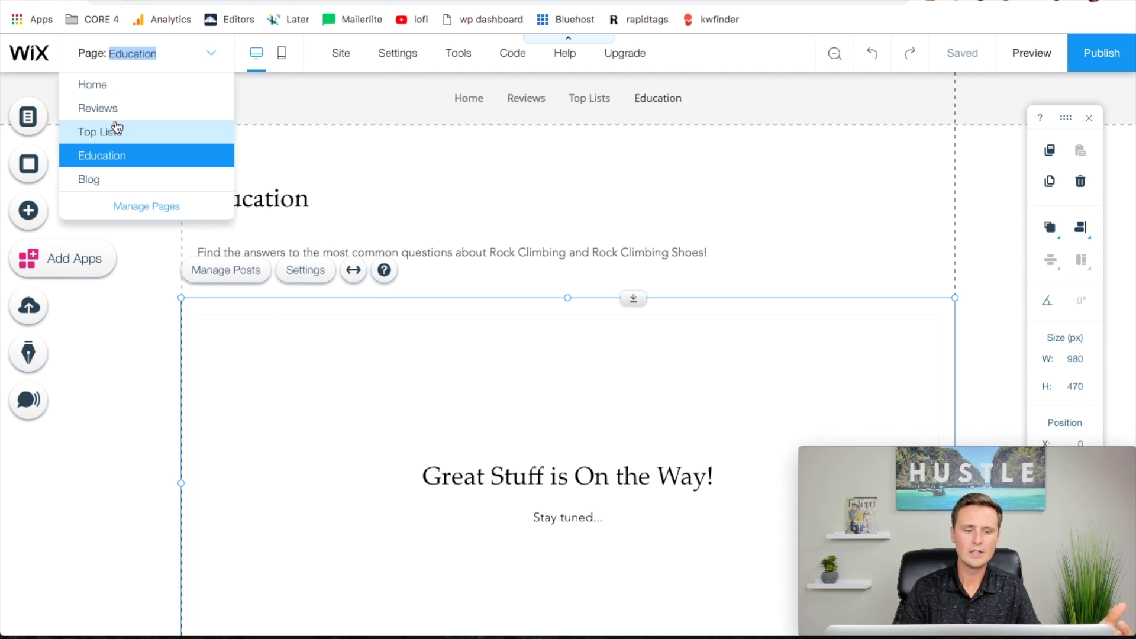
left_click(95, 86)
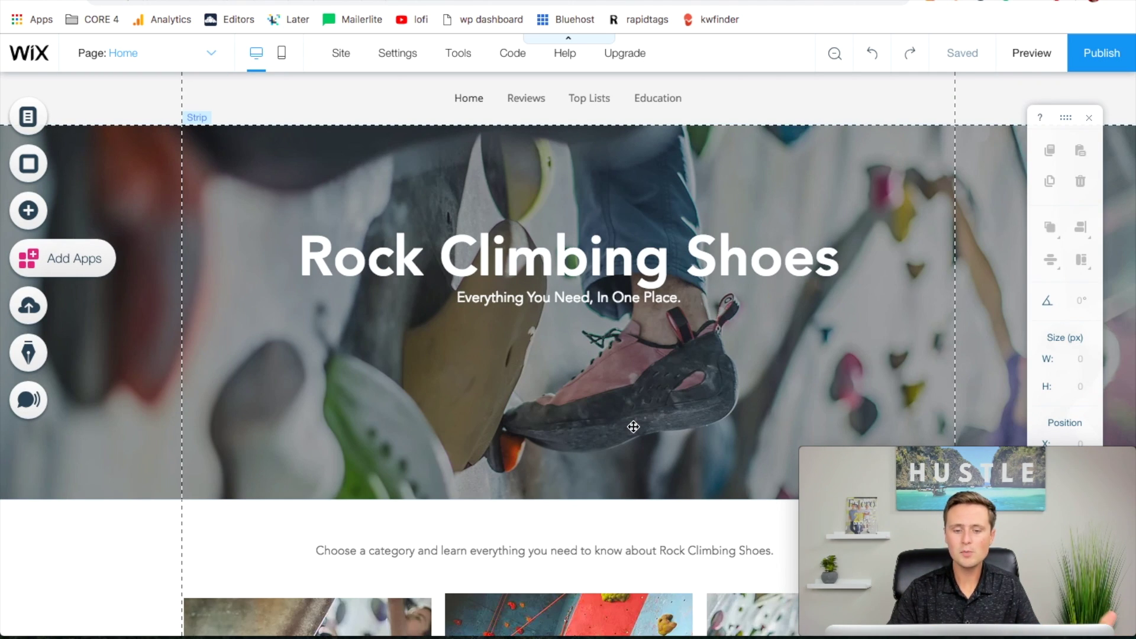
scroll(633, 427, "down", 3)
scroll(633, 427, "up", 3)
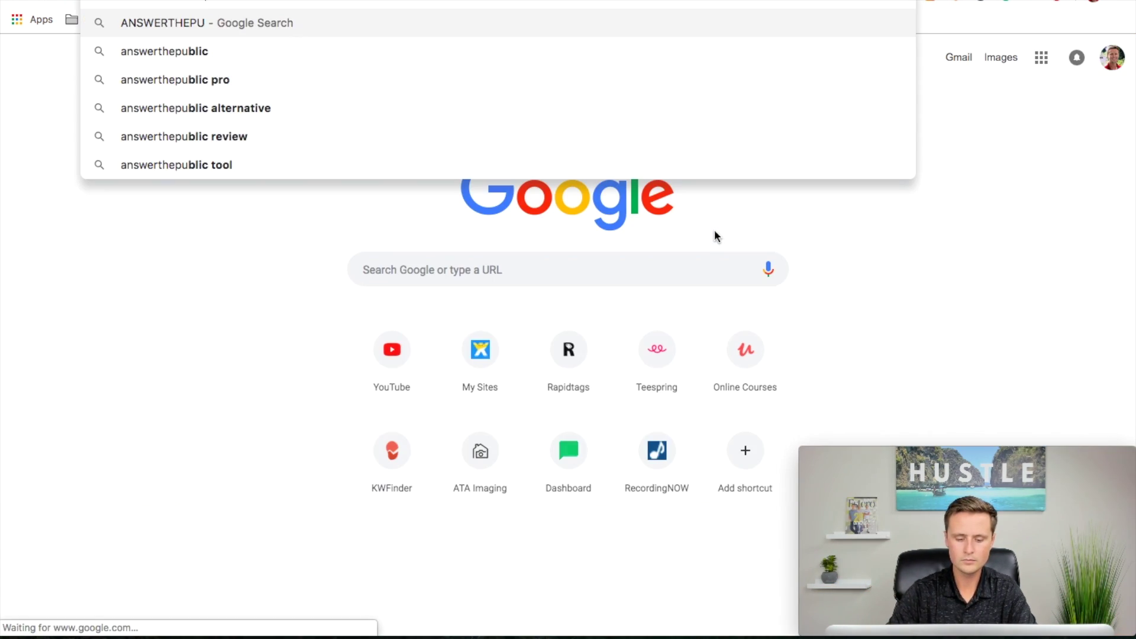
Open answerthepublic.com and search for content ideas on the keyword "rock climbing shoes".
type("BLIC")
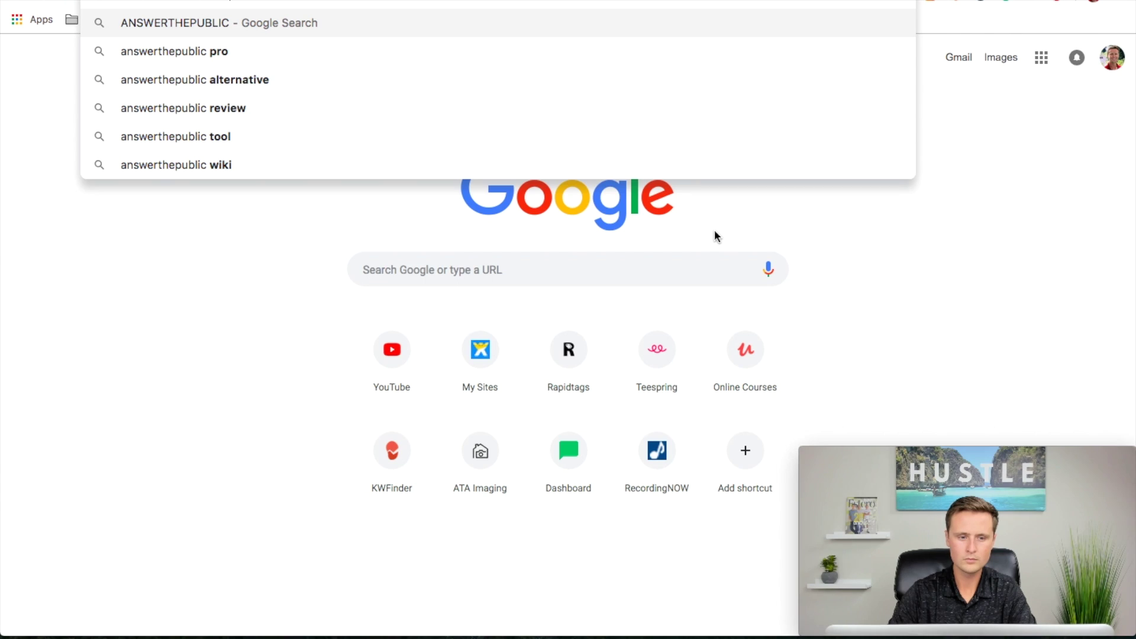
type(".COM")
key("Return")
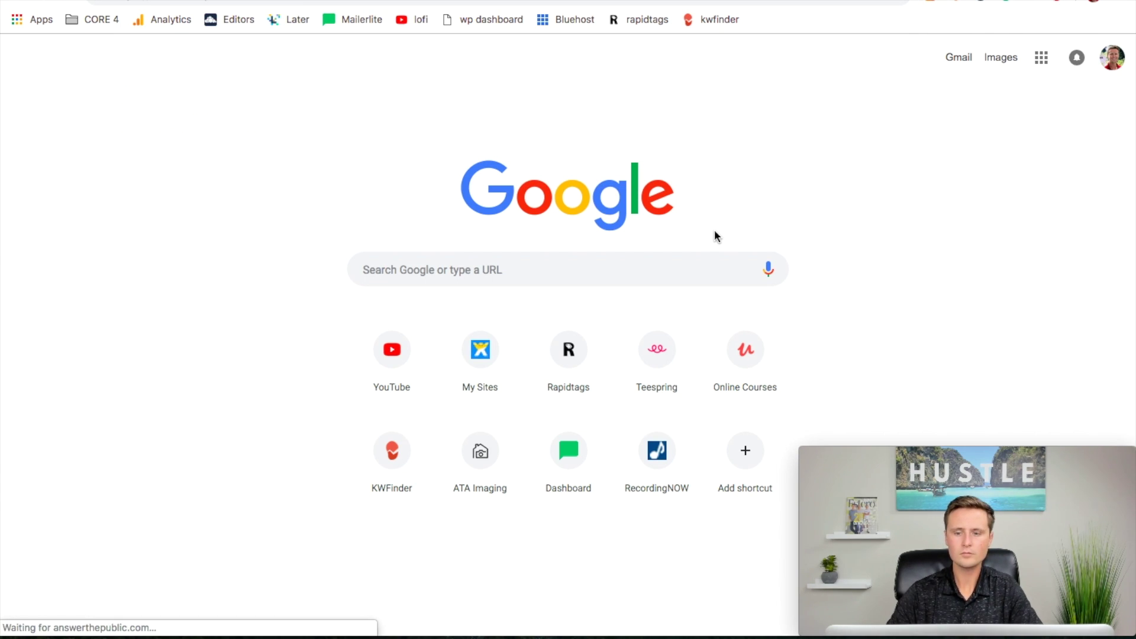
scroll(714, 234, "down", 3)
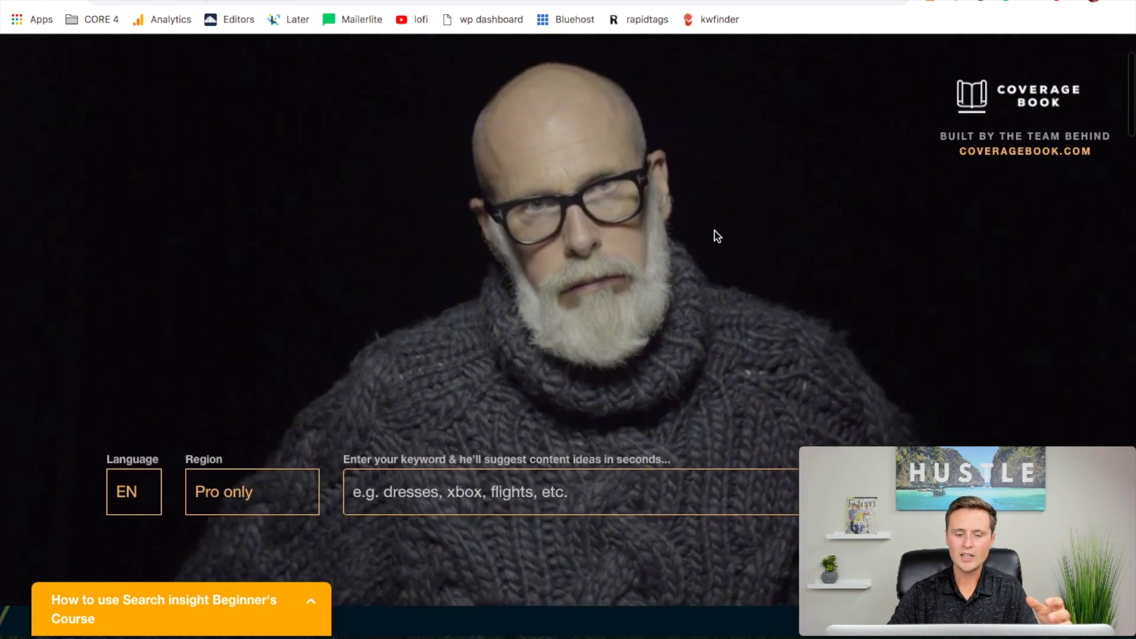
left_click(436, 455)
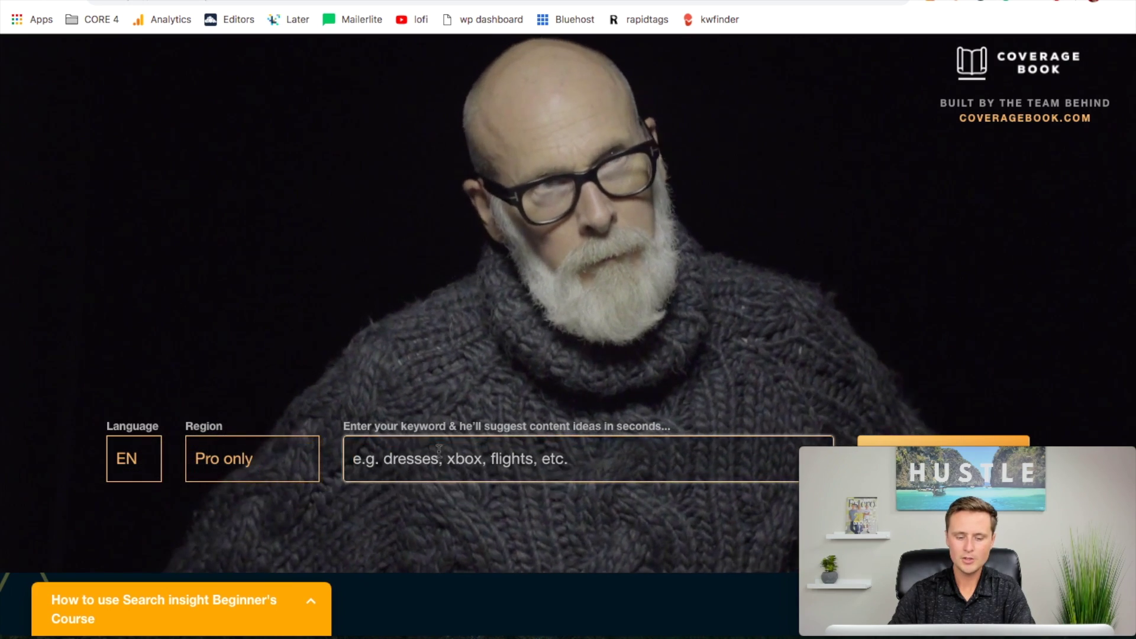
type("rock climbing shoes")
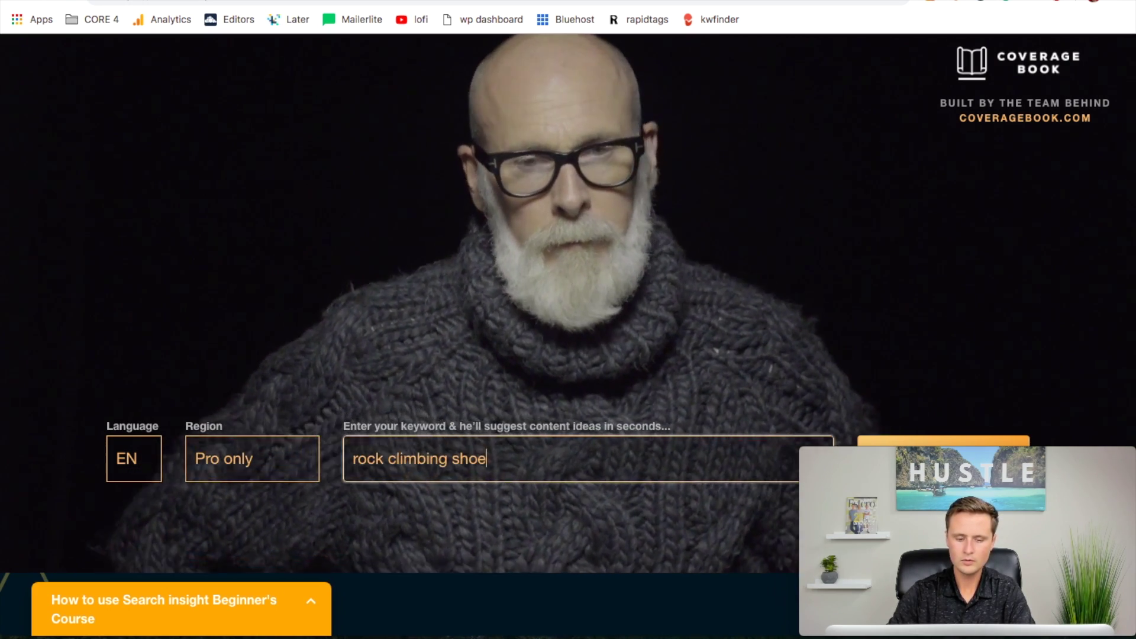
key("Return")
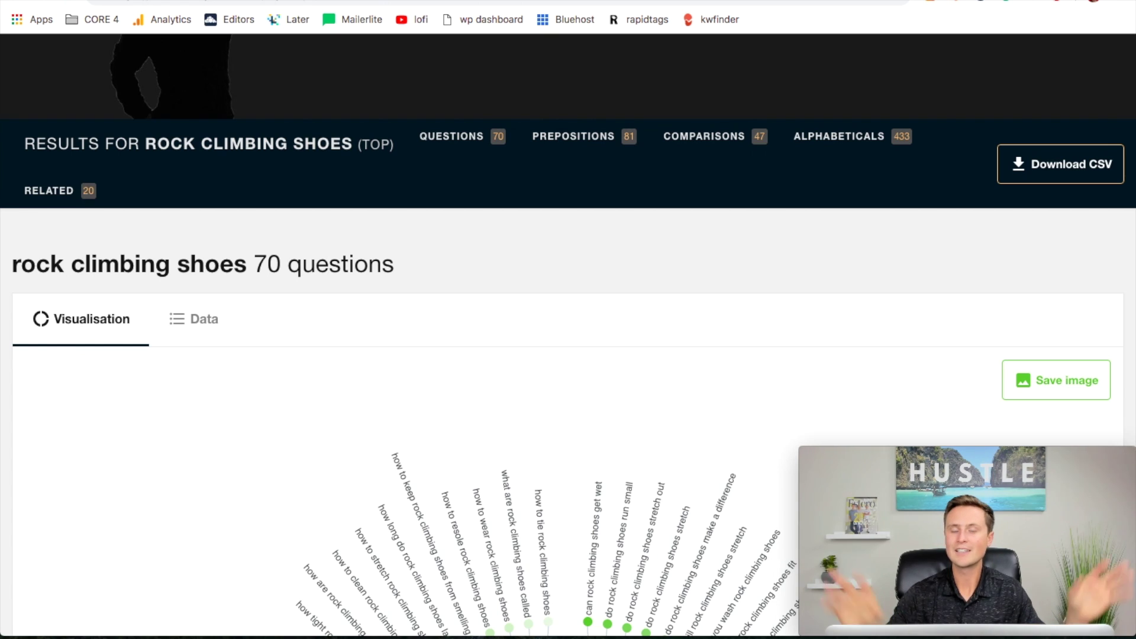
Examine the questions visualisation for rock climbing shoes, checking individual how and can questions as post ideas.
scroll(568, 355, "down", 4)
scroll(568, 355, "down", 2)
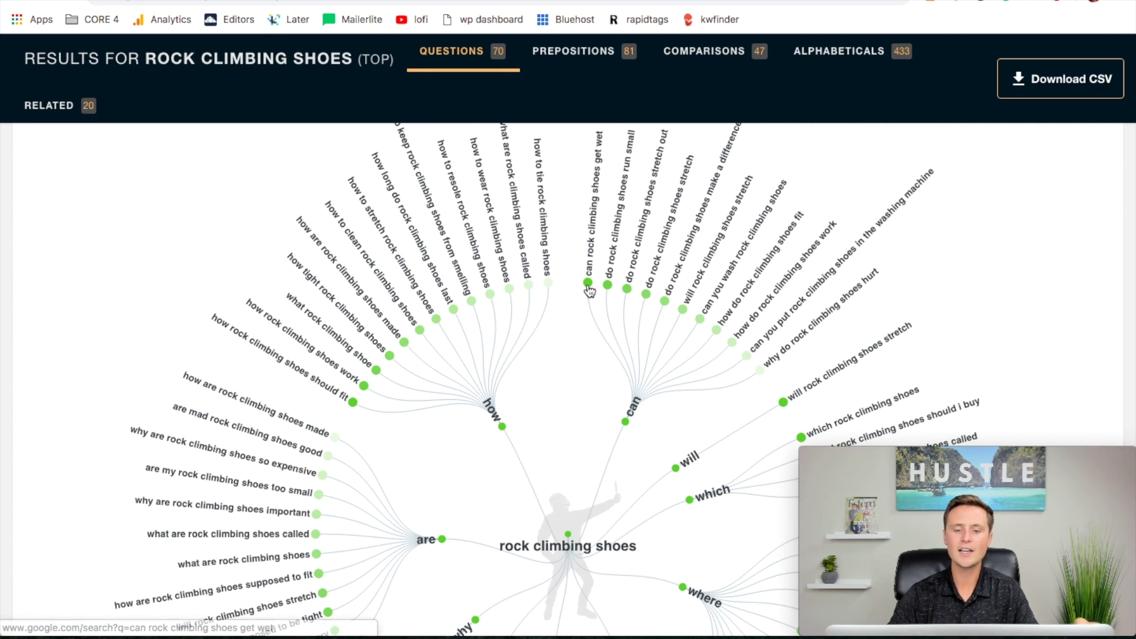
scroll(710, 290, "up", 1)
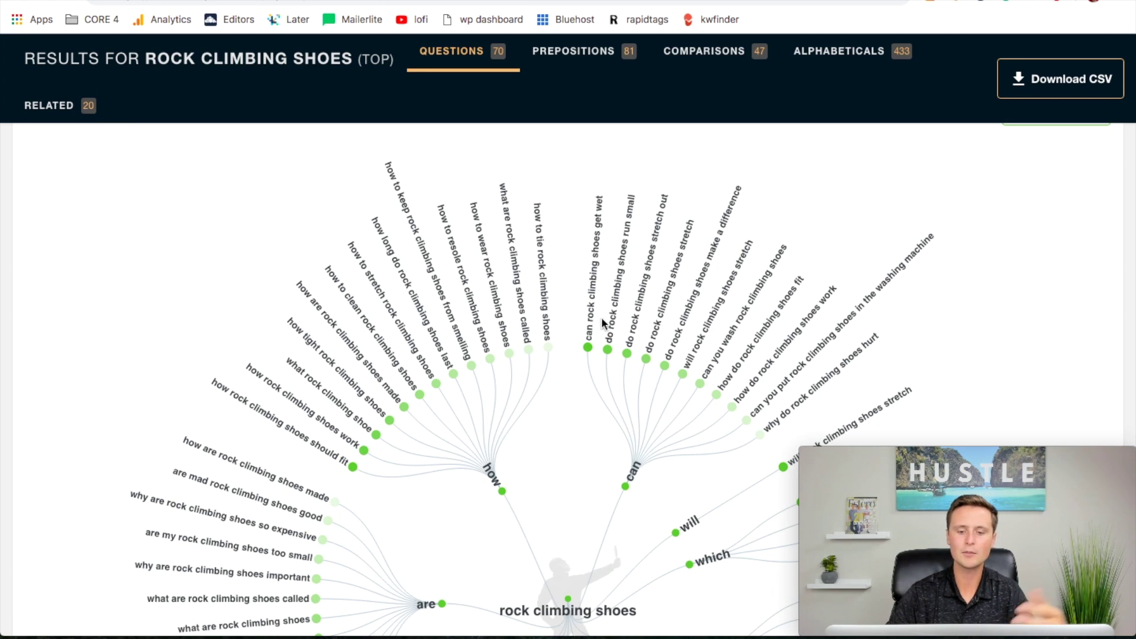
mouse_move(626, 271)
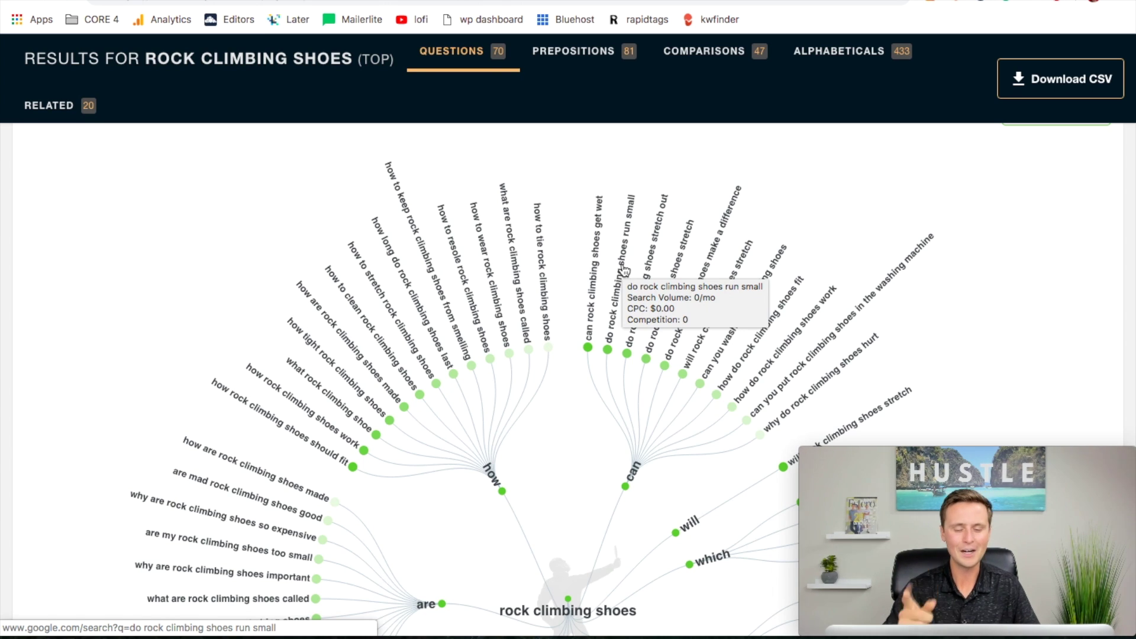
scroll(829, 300, "up", 1)
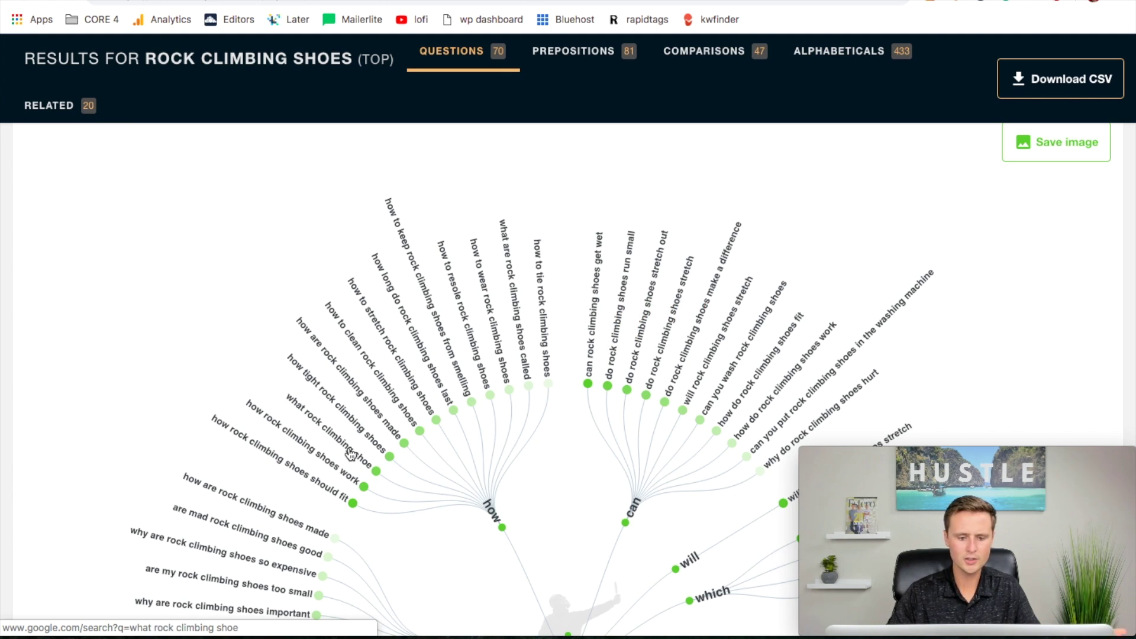
mouse_move(351, 454)
mouse_move(595, 395)
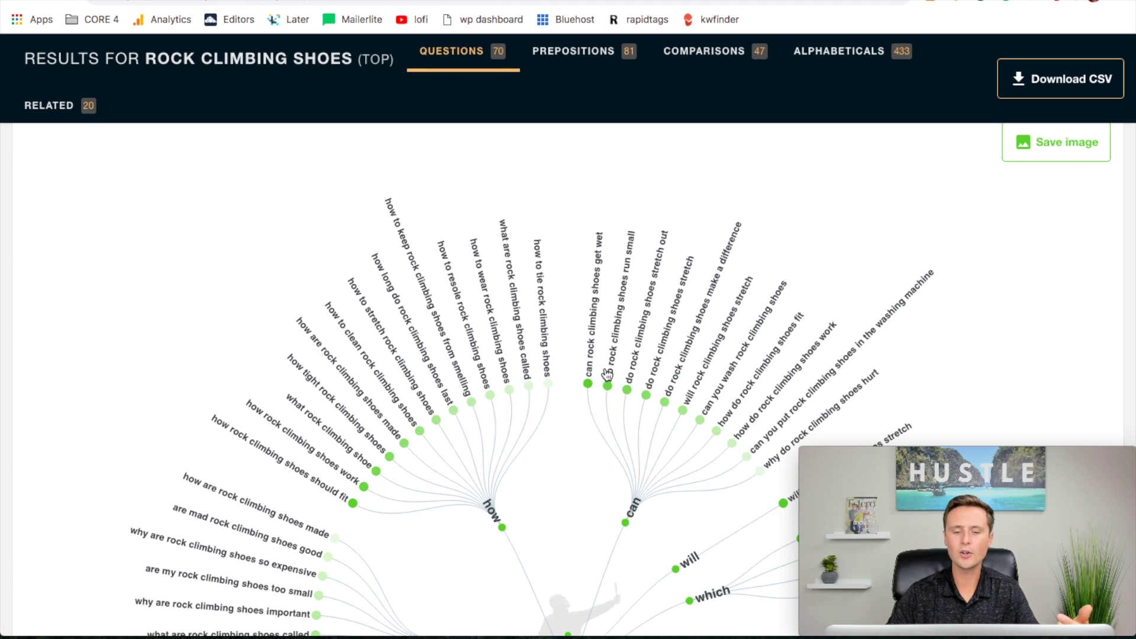
Look through the prepositions visualisation for more rock climbing shoes keyword ideas.
scroll(591, 382, "down", 15)
scroll(607, 376, "down", 4)
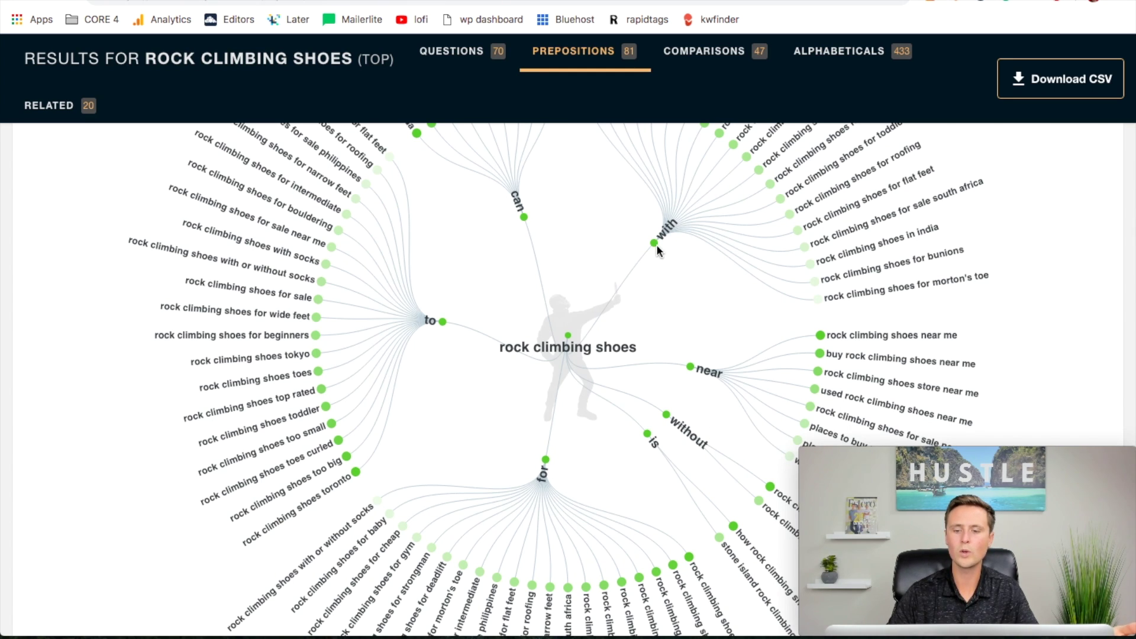
scroll(658, 251, "up", 8)
scroll(731, 449, "down", 15)
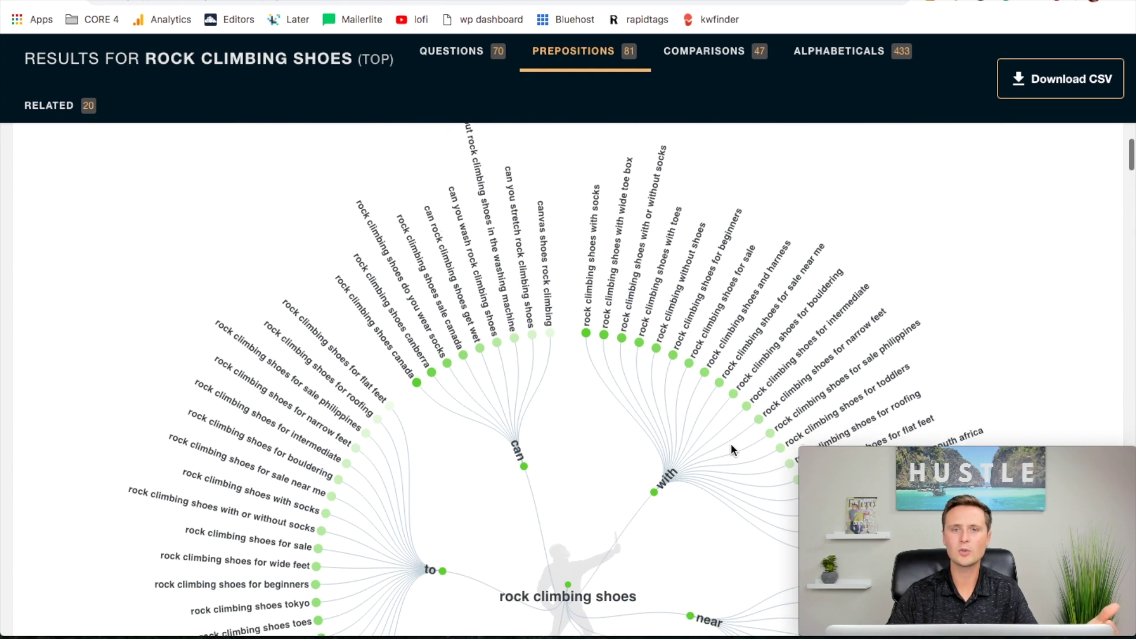
scroll(731, 450, "up", 2)
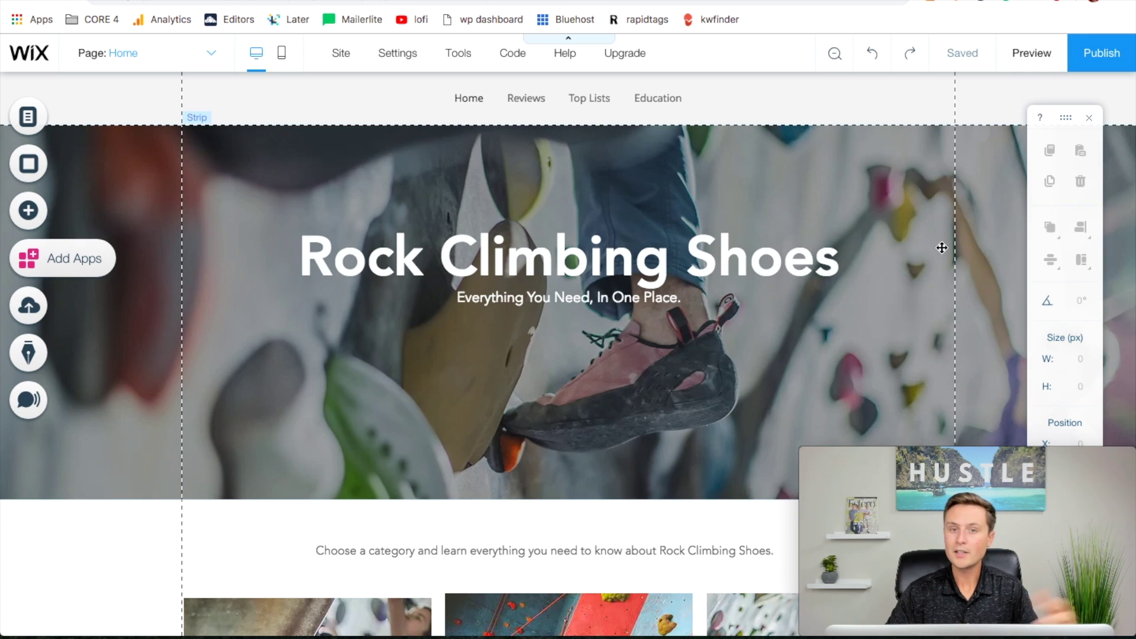
Switch back to the Wix editor and open the site's Get Found on Google settings.
mouse_move(403, 56)
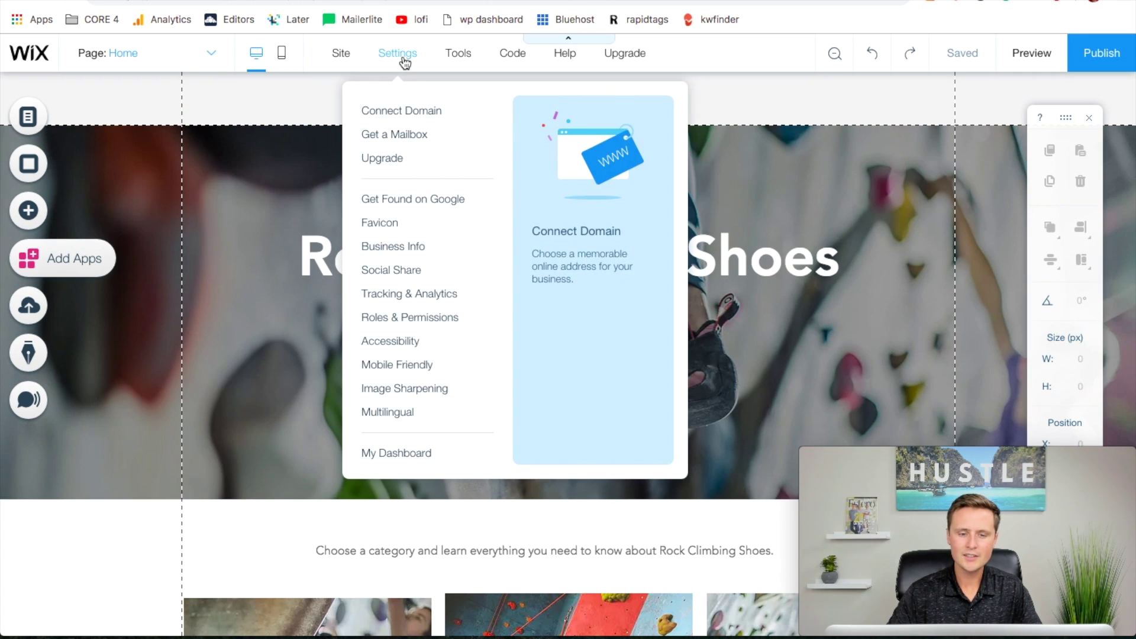
left_click(412, 202)
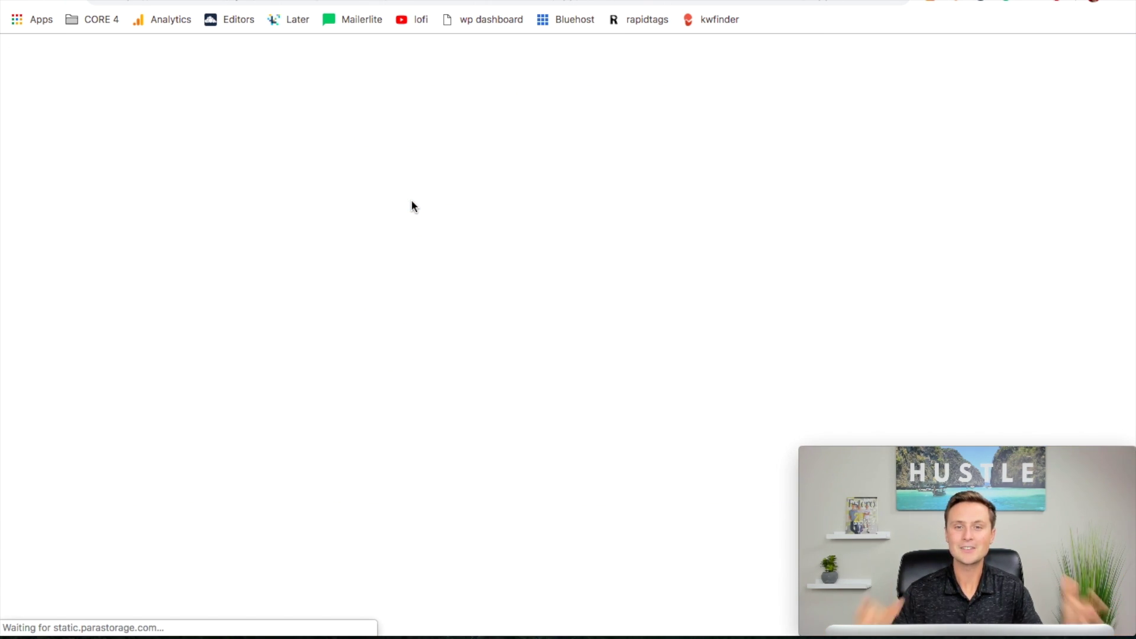